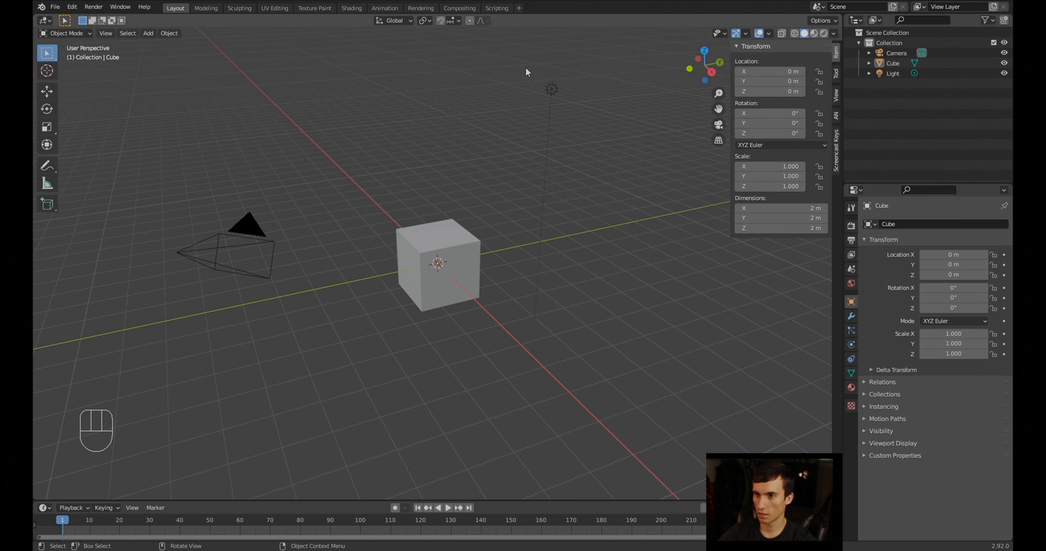
Delete the default light and camera from the scene
{"action": "left_click", "coordinate": [551, 89]}
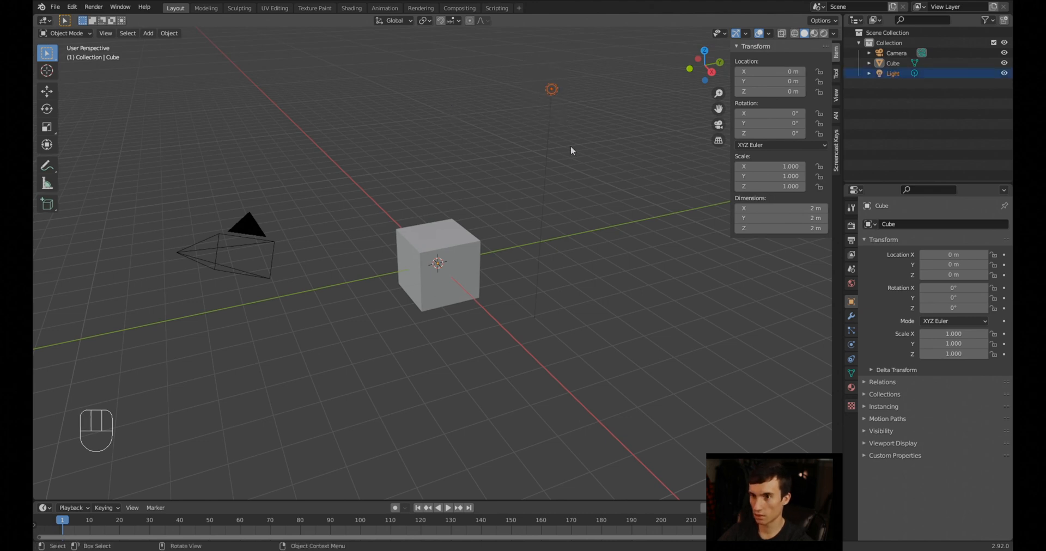
{"action": "key", "text": "Delete"}
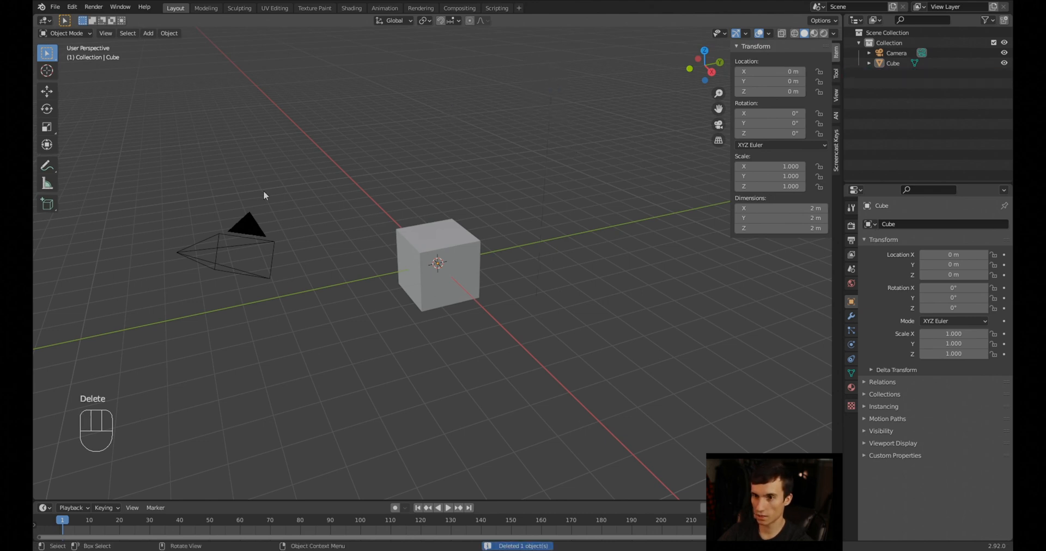
{"action": "left_click", "coordinate": [248, 234]}
{"action": "key", "text": "Delete"}
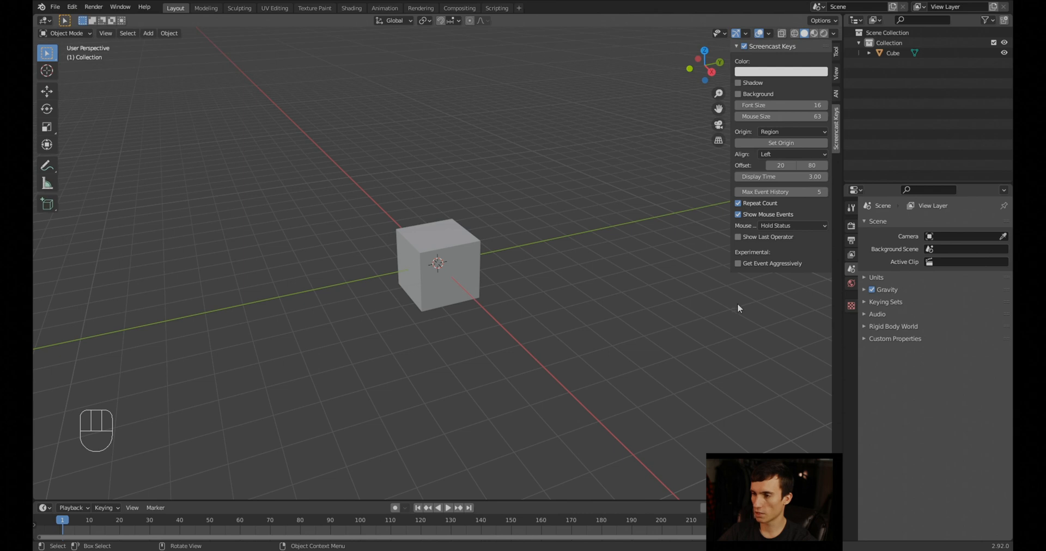
Set the scene's unit system to Imperial and its length unit to Inches
{"action": "left_click", "coordinate": [864, 278]}
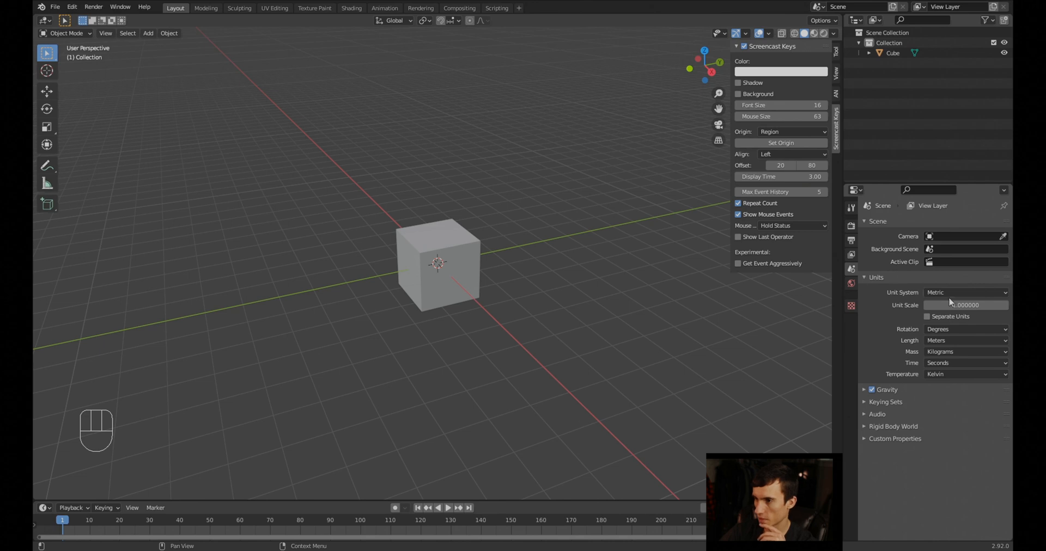
{"action": "left_click", "coordinate": [925, 293]}
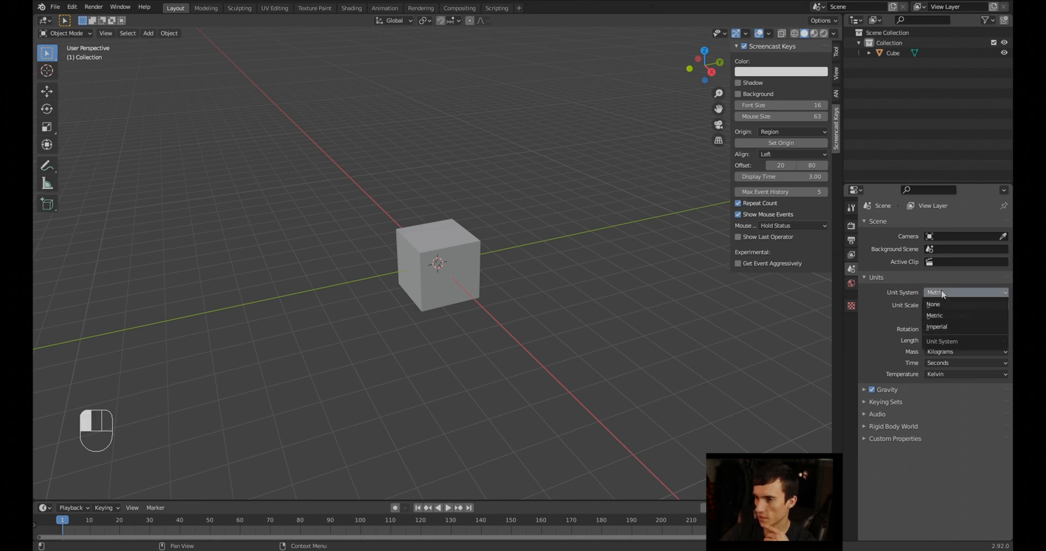
{"action": "left_click", "coordinate": [936, 327]}
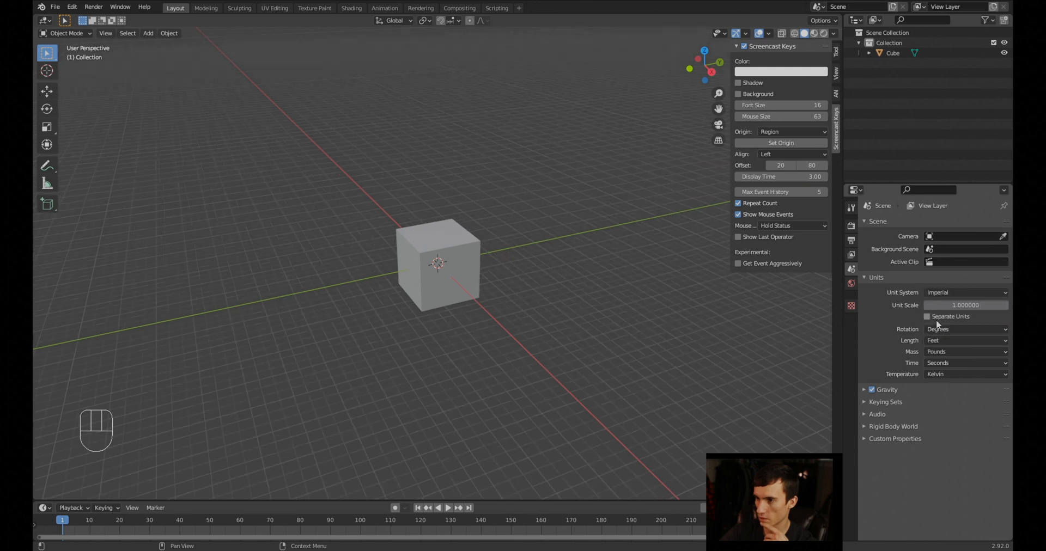
{"action": "left_click", "coordinate": [931, 341]}
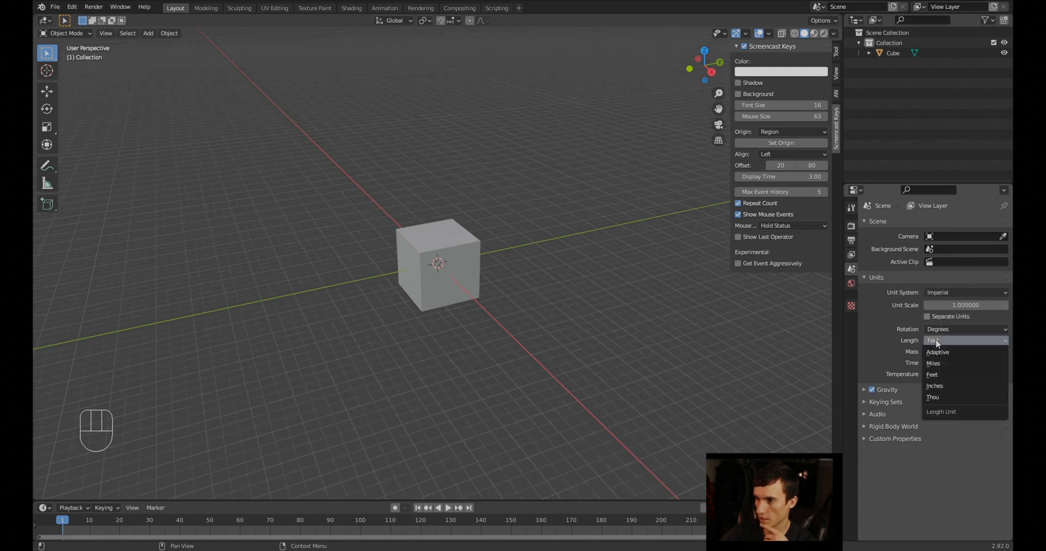
{"action": "left_click", "coordinate": [936, 387]}
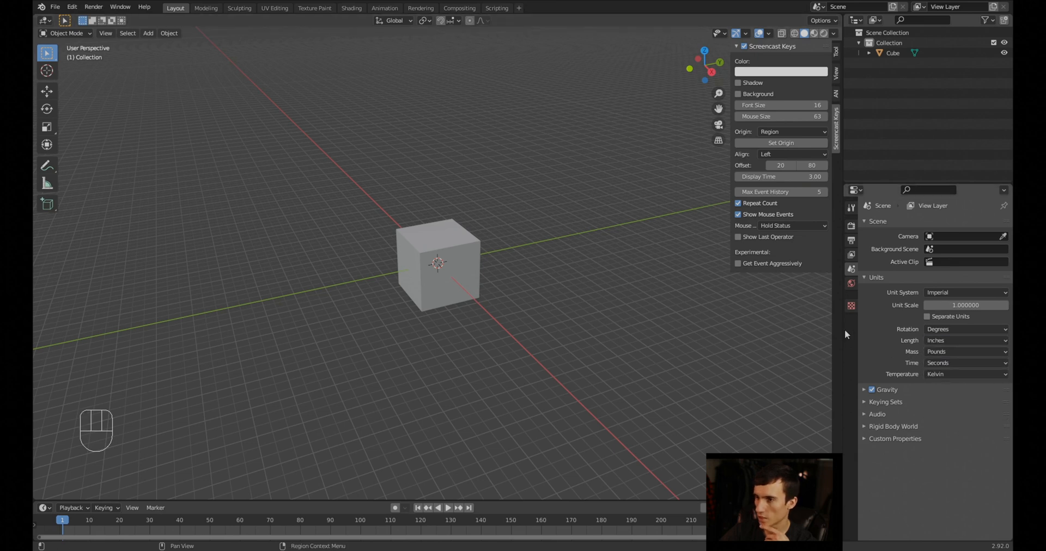
Replace the default cube by deleting it and adding a new mesh cube
{"action": "middle_click_drag", "start_coordinate": [547, 241], "coordinate": [525, 299]}
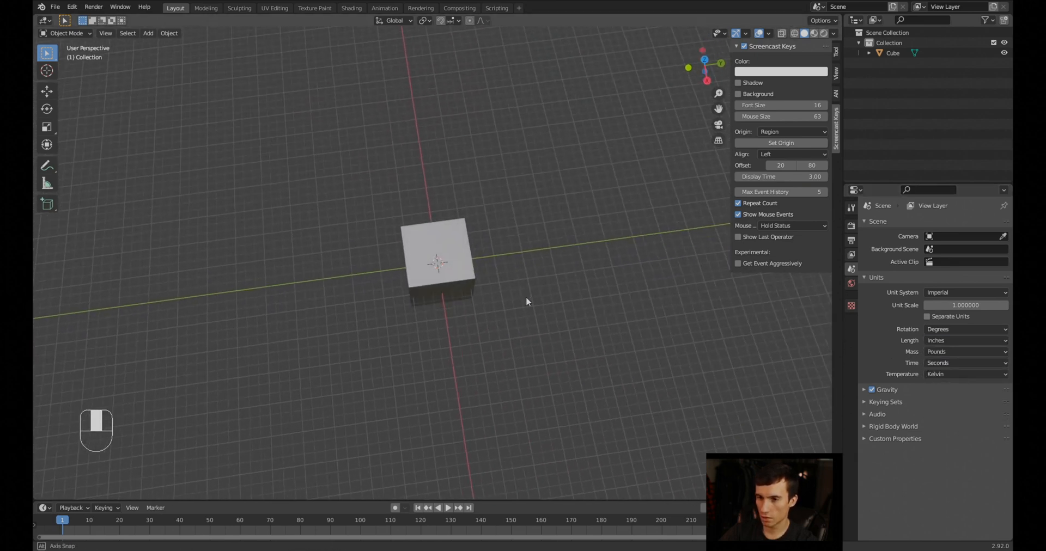
{"action": "scroll", "coordinate": [479, 287], "scroll_direction": "up", "scroll_amount": 4}
{"action": "scroll", "coordinate": [478, 287], "scroll_direction": "up", "scroll_amount": 2}
{"action": "scroll", "coordinate": [476, 284], "scroll_direction": "down", "scroll_amount": 1}
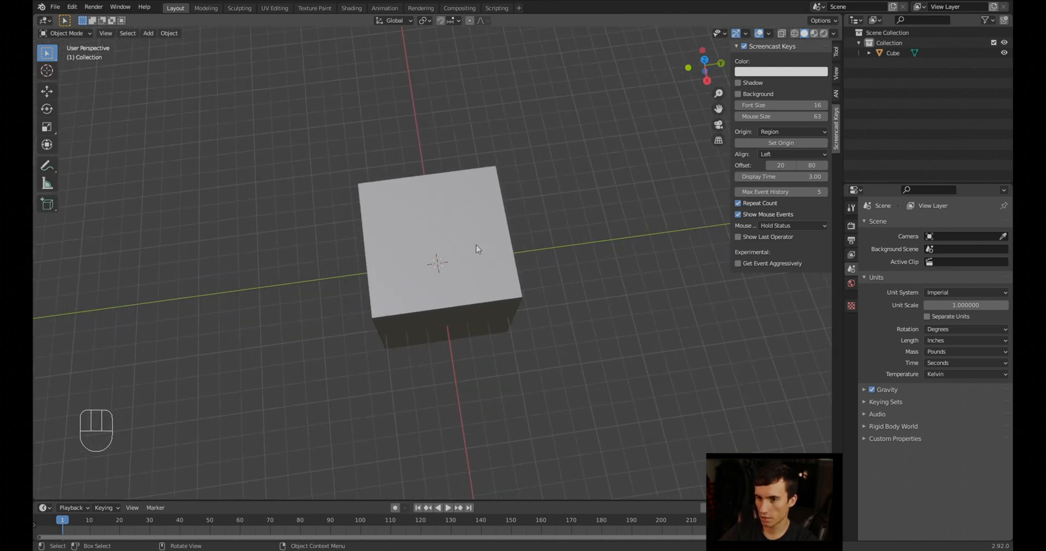
{"action": "left_click", "coordinate": [472, 244]}
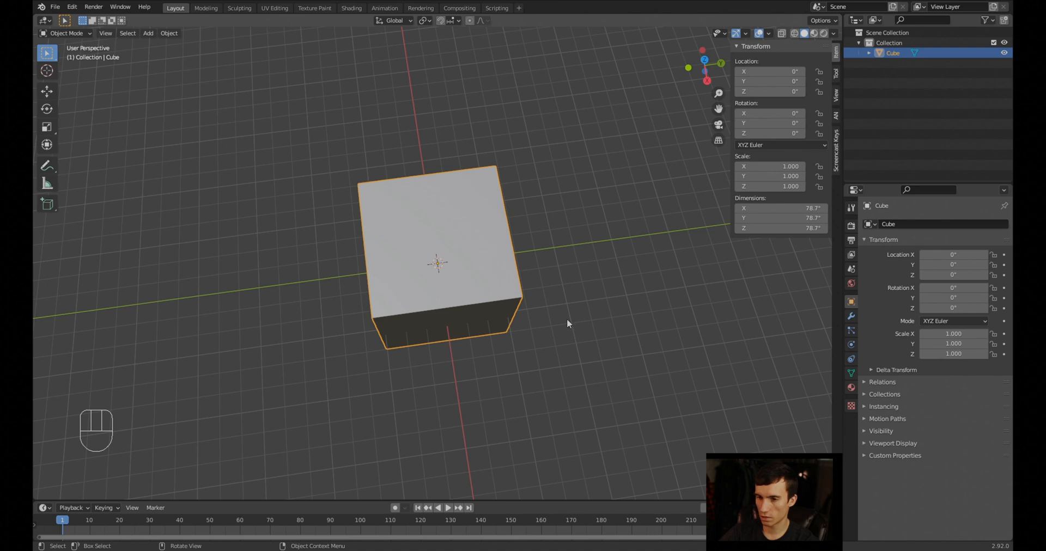
{"action": "mouse_move", "coordinate": [596, 367]}
{"action": "middle_mouse_down"}
{"action": "mouse_move", "coordinate": [598, 335]}
{"action": "mouse_move", "coordinate": [591, 354]}
{"action": "middle_mouse_up"}
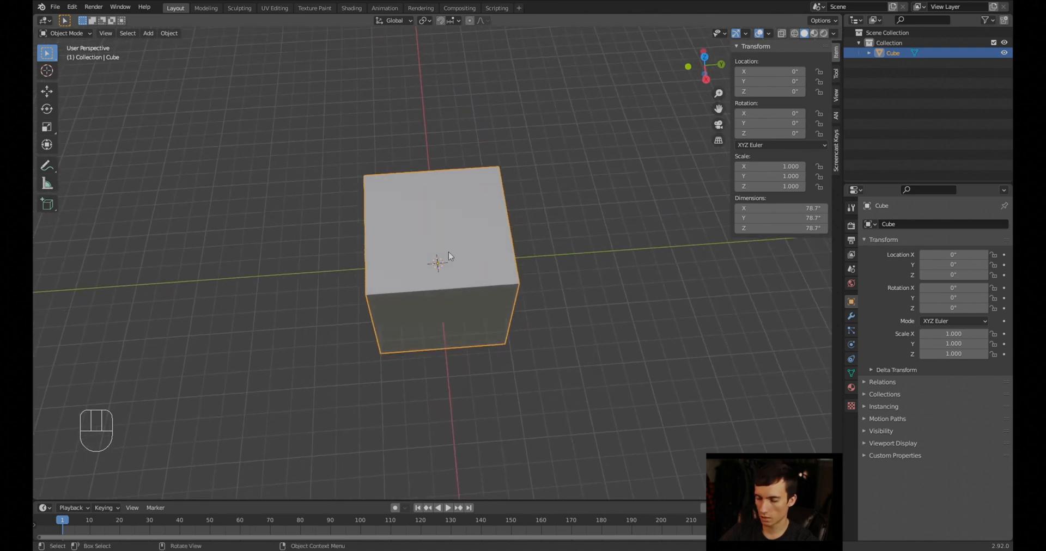
{"action": "key", "text": "Delete"}
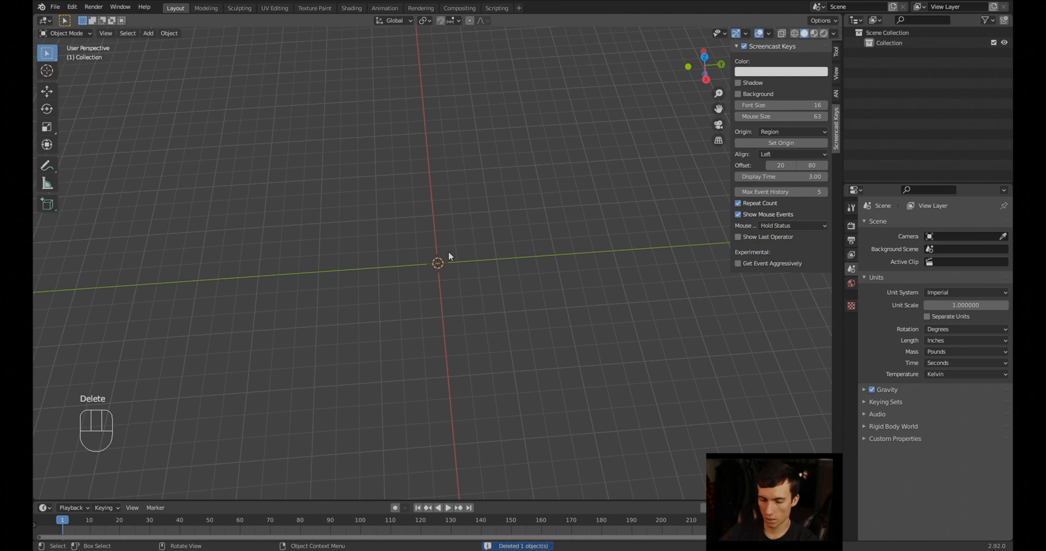
{"action": "key", "text": "shift+a"}
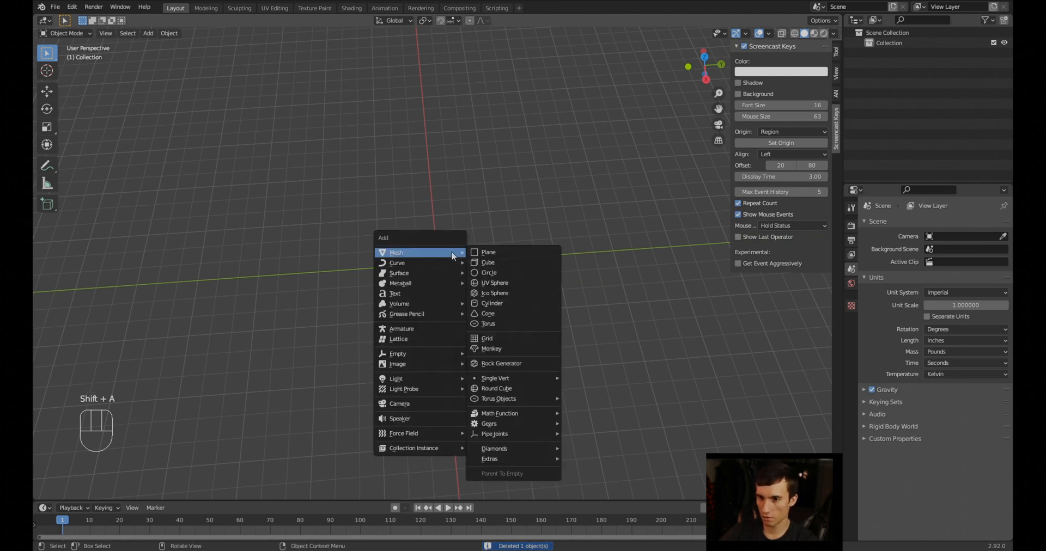
{"action": "left_click", "coordinate": [484, 262]}
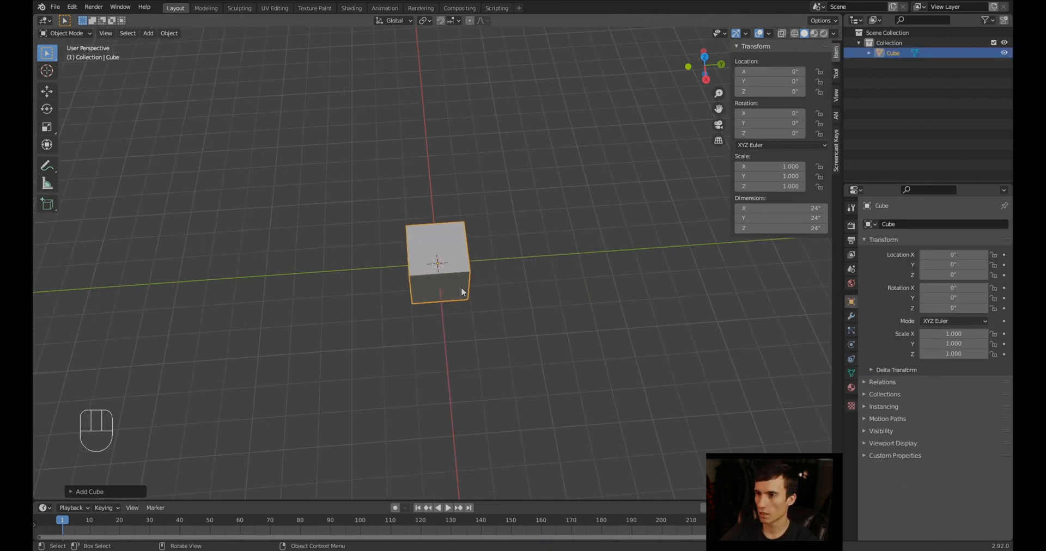
Set the new cube's X, Y and Z dimensions to 1 inch each
{"action": "left_click", "coordinate": [805, 208]}
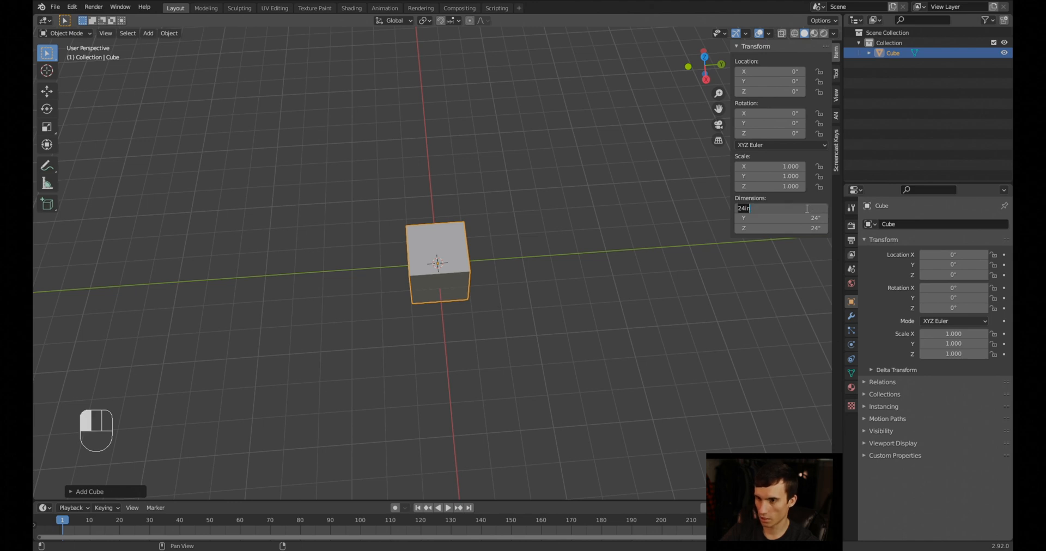
{"action": "type", "text": "1"}
{"action": "key", "text": "Tab"}
{"action": "type", "text": "1"}
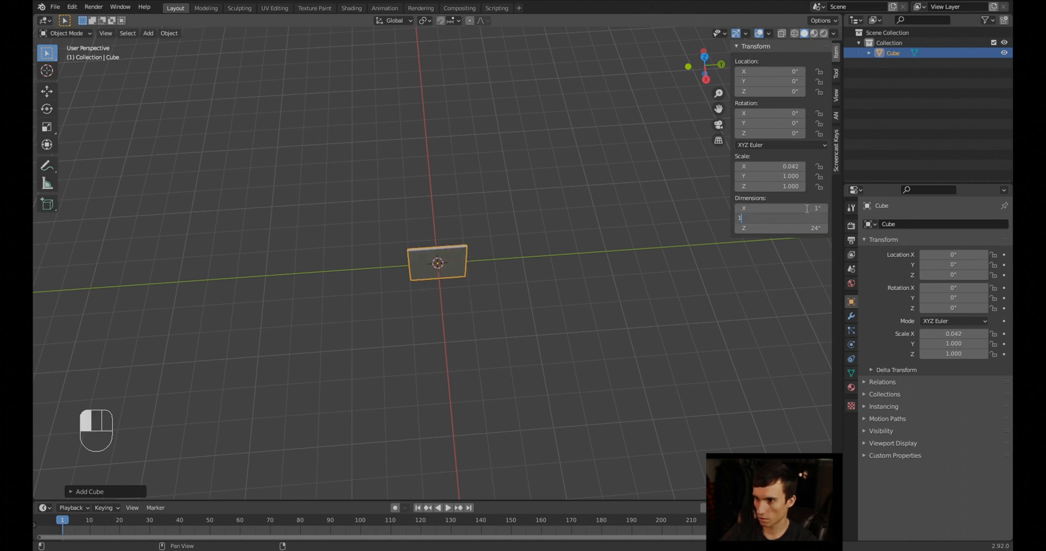
{"action": "key", "text": "Tab"}
{"action": "type", "text": "14"}
{"action": "key", "text": "Tab"}
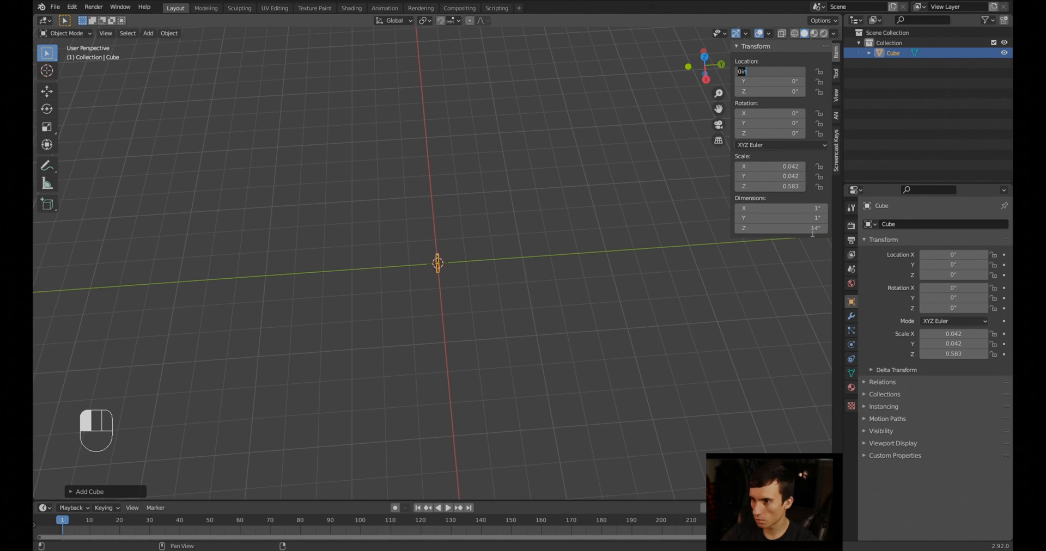
{"action": "left_click", "coordinate": [811, 233]}
{"action": "left_click", "coordinate": [810, 228]}
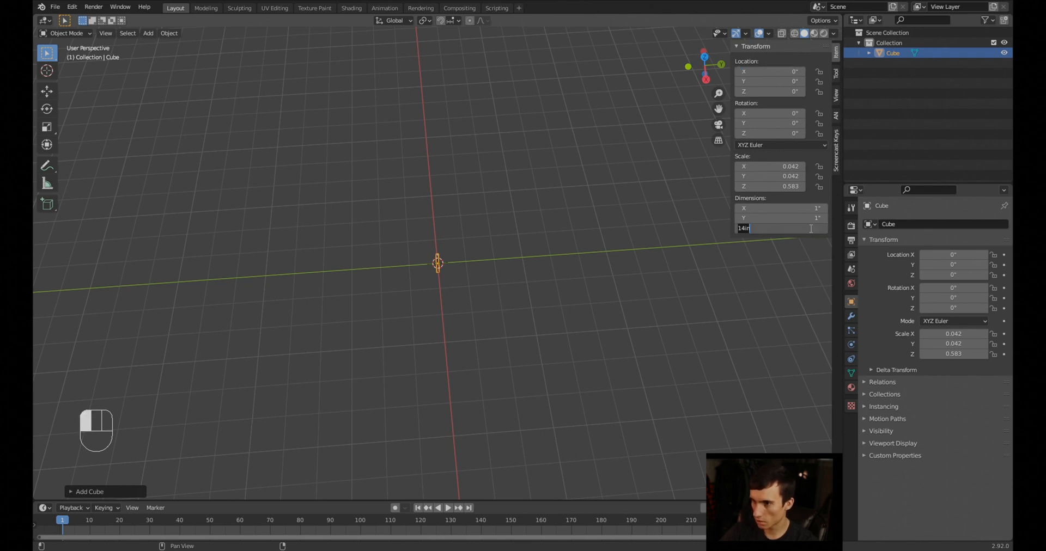
{"action": "type", "text": "1"}
{"action": "key", "text": "Return"}
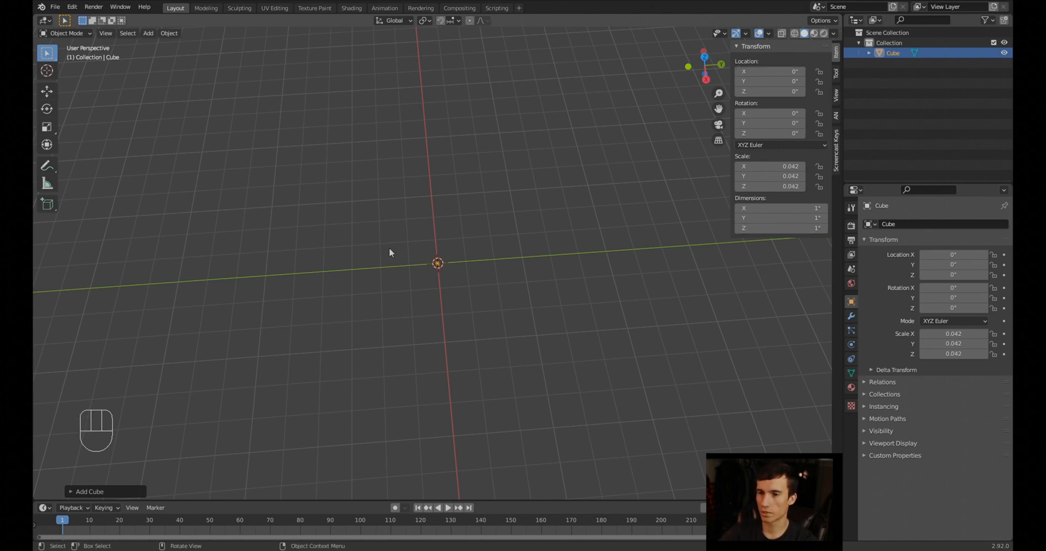
Set the floor grid scale in the viewport overlays to 0.01
{"action": "scroll", "coordinate": [418, 262], "scroll_direction": "up", "scroll_amount": 6}
{"action": "scroll", "coordinate": [417, 257], "scroll_direction": "up", "scroll_amount": 5}
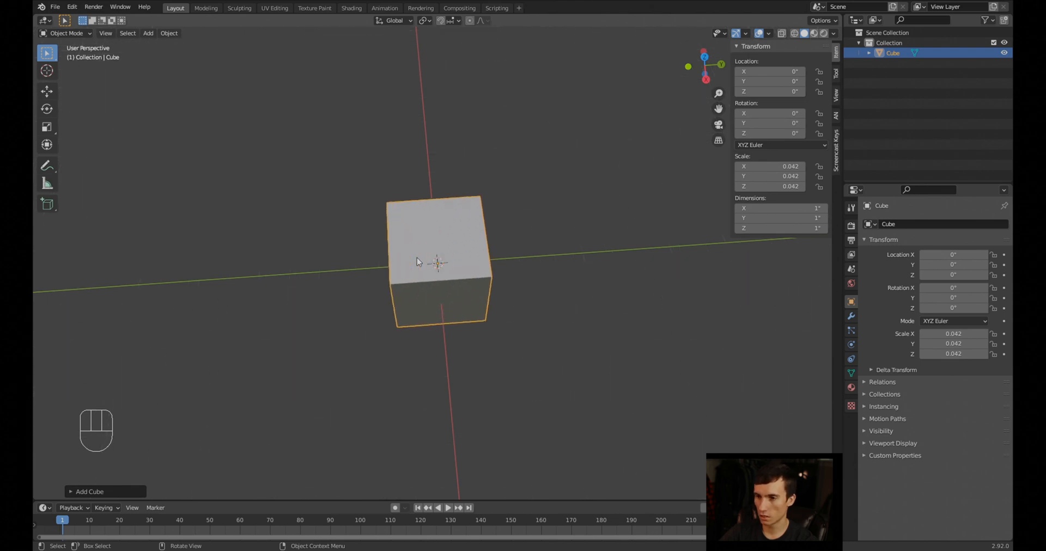
{"action": "scroll", "coordinate": [416, 257], "scroll_direction": "down", "scroll_amount": 3}
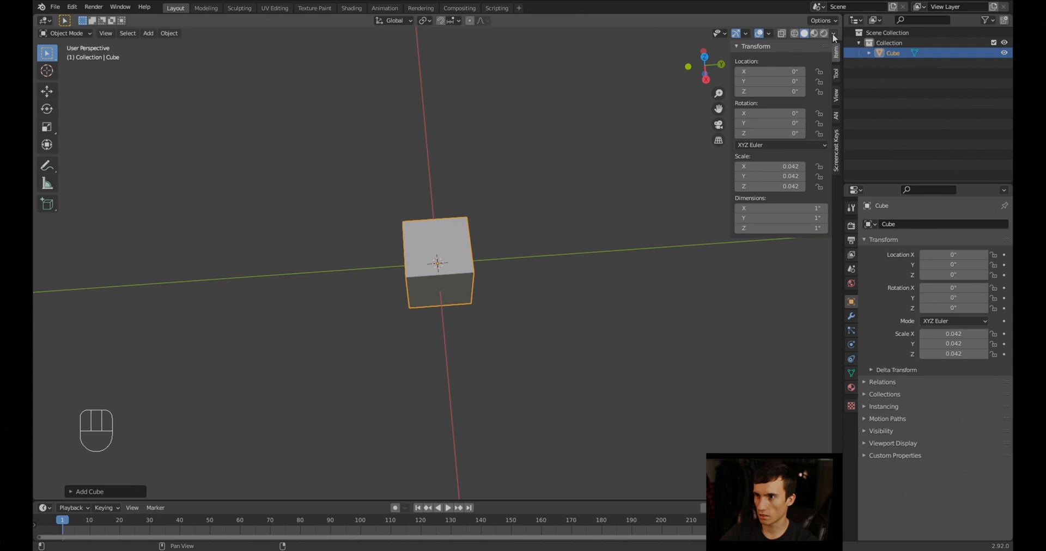
{"action": "scroll", "coordinate": [428, 276], "scroll_direction": "up", "scroll_amount": 3}
{"action": "scroll", "coordinate": [428, 276], "scroll_direction": "down", "scroll_amount": 1}
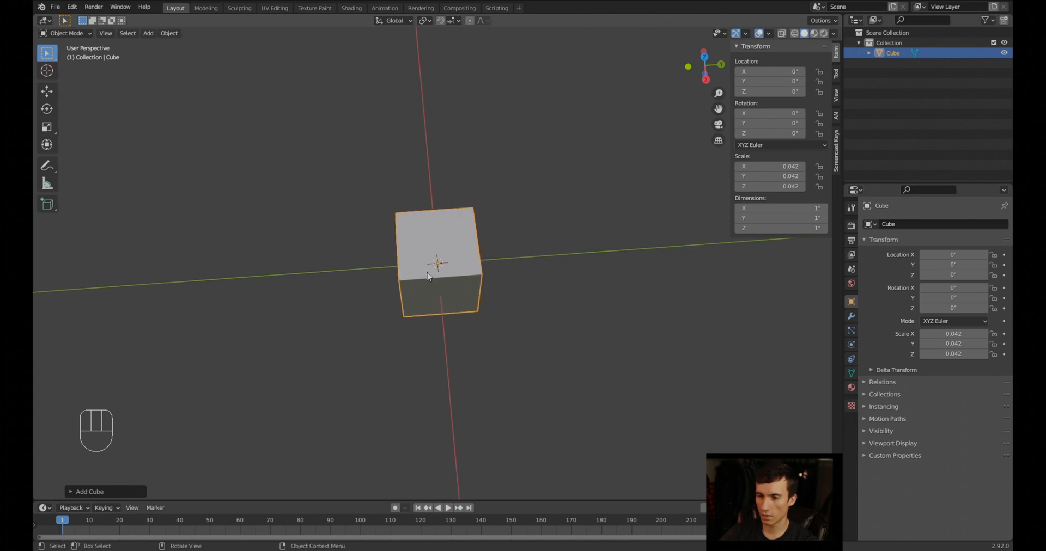
{"action": "scroll", "coordinate": [427, 276], "scroll_direction": "up", "scroll_amount": 4}
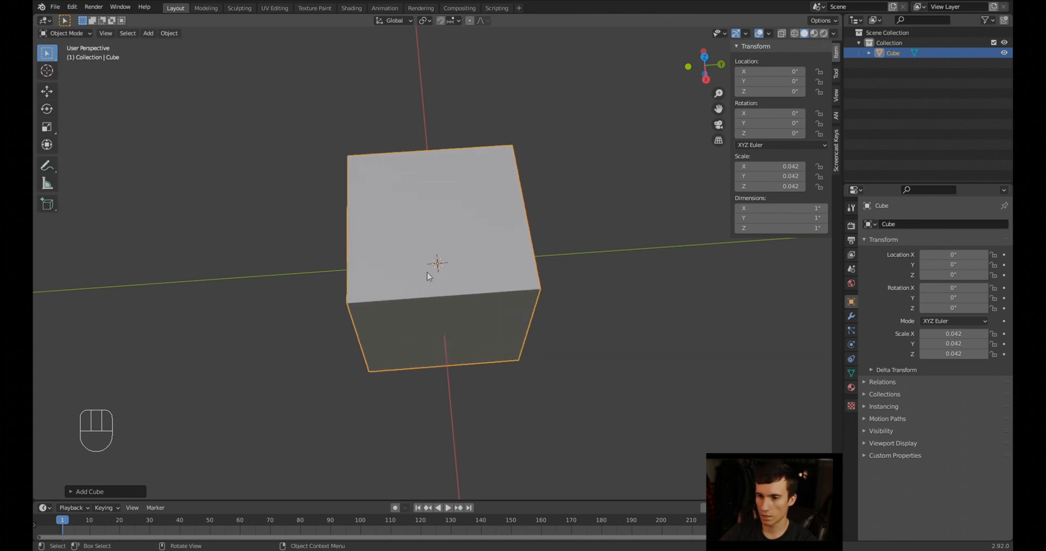
{"action": "mouse_move", "coordinate": [508, 276]}
{"action": "middle_mouse_down"}
{"action": "mouse_move", "coordinate": [552, 283]}
{"action": "mouse_move", "coordinate": [509, 252]}
{"action": "mouse_move", "coordinate": [499, 300]}
{"action": "mouse_move", "coordinate": [512, 285]}
{"action": "middle_mouse_up"}
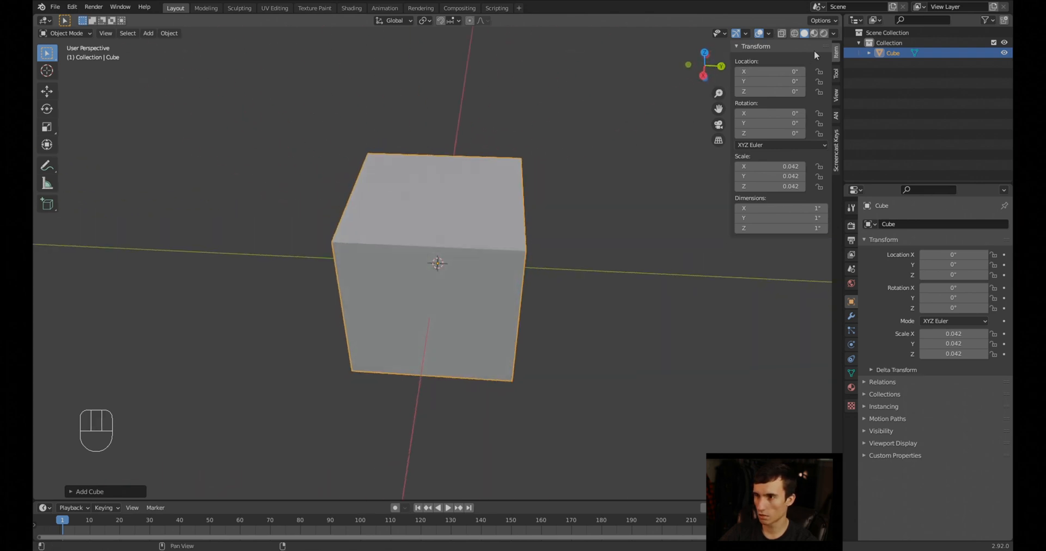
{"action": "left_click", "coordinate": [833, 34]}
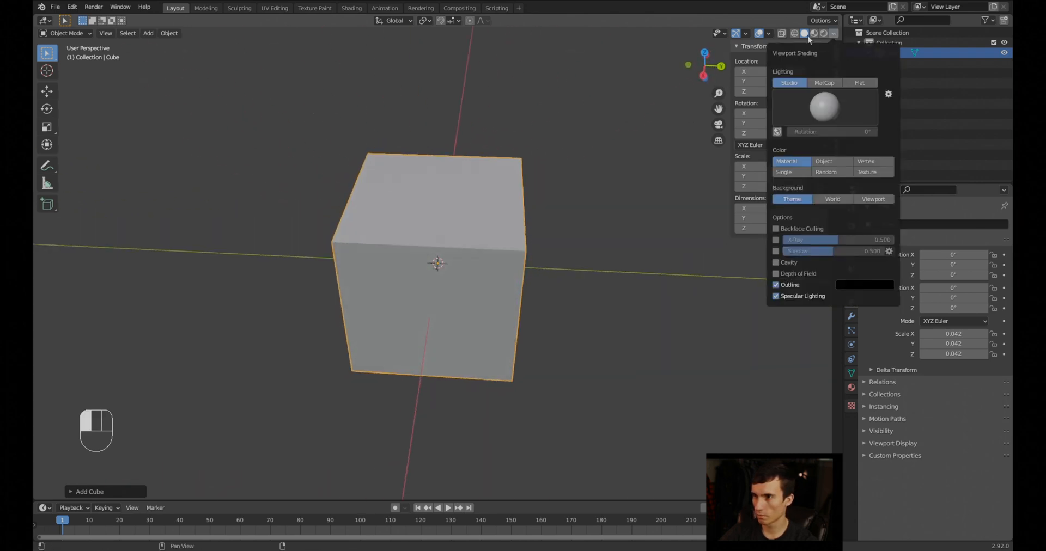
{"action": "left_click", "coordinate": [768, 34]}
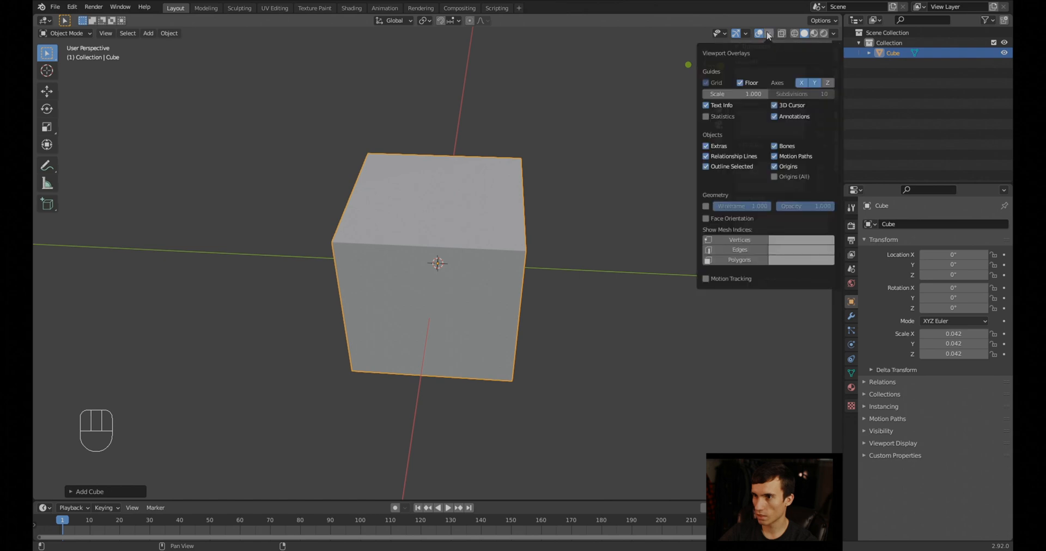
{"action": "left_click", "coordinate": [744, 95]}
{"action": "type", "text": "1.0"}
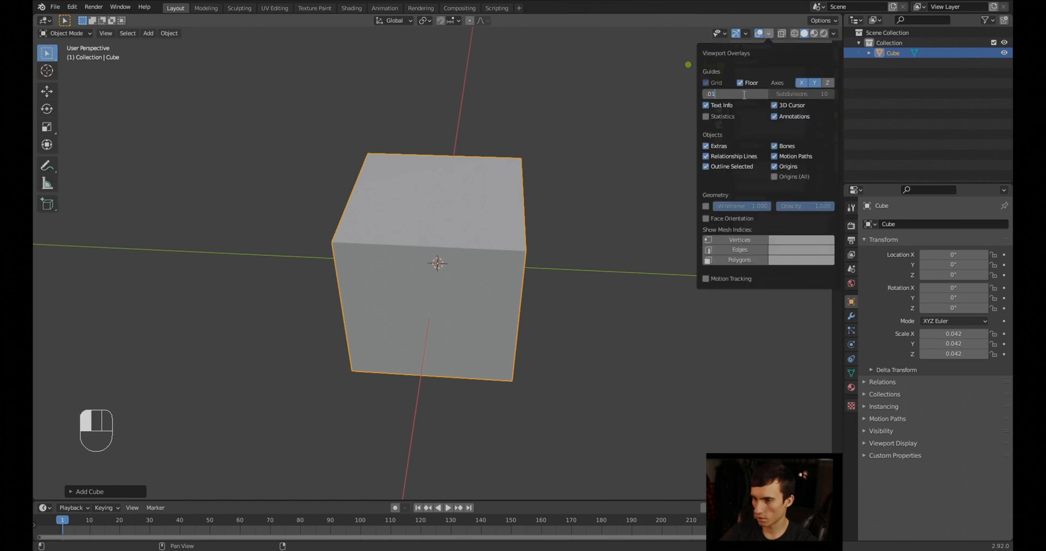
{"action": "key", "text": "Return"}
{"action": "key", "text": "n"}
{"action": "middle_click_drag", "start_coordinate": [490, 439], "coordinate": [486, 440]}
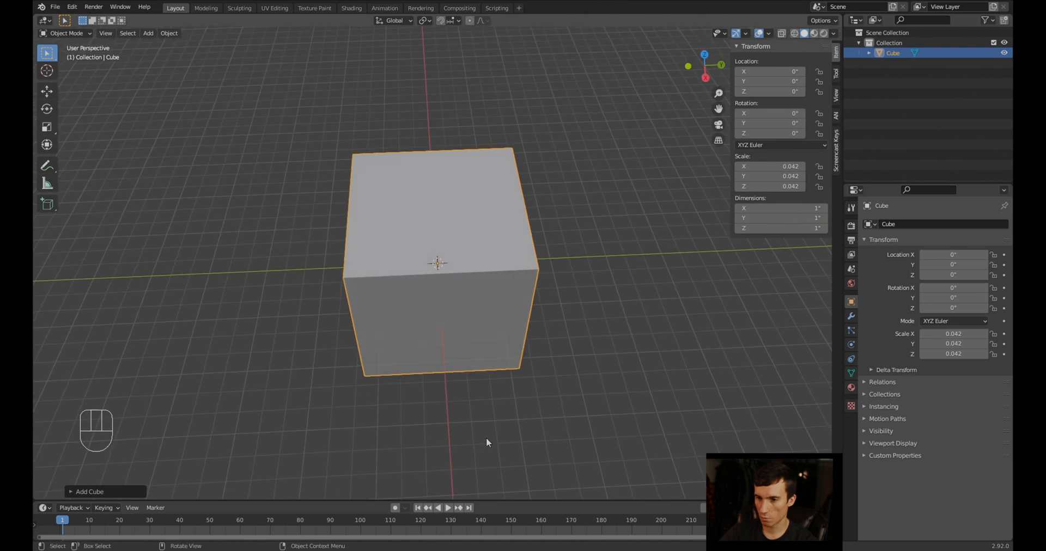
{"action": "mouse_move", "coordinate": [486, 341]}
{"action": "middle_mouse_down"}
{"action": "mouse_move", "coordinate": [478, 381]}
{"action": "mouse_move", "coordinate": [492, 330]}
{"action": "mouse_move", "coordinate": [527, 316]}
{"action": "mouse_move", "coordinate": [496, 352]}
{"action": "middle_mouse_up"}
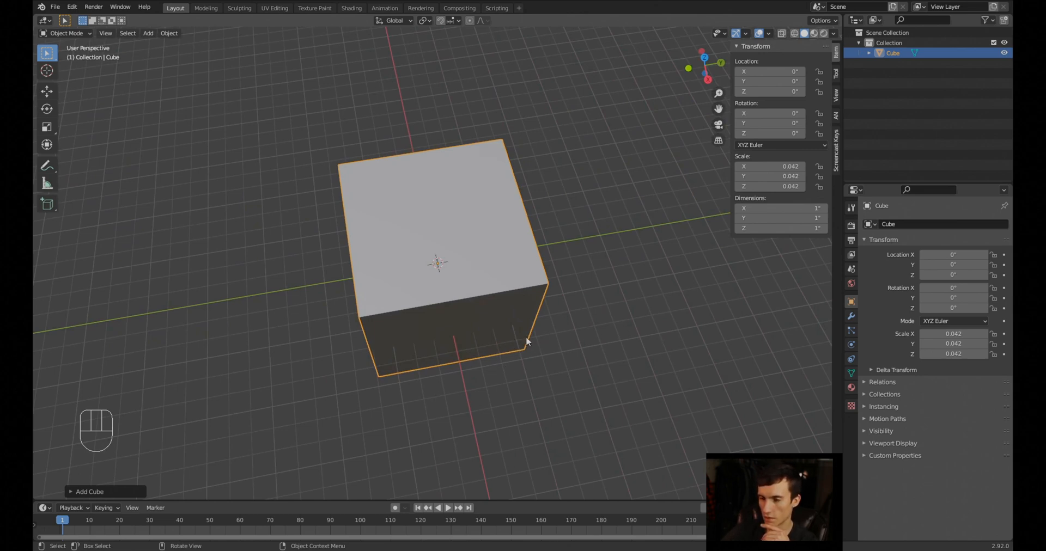
{"action": "mouse_move", "coordinate": [625, 310]}
{"action": "middle_mouse_down"}
{"action": "mouse_move", "coordinate": [638, 308]}
{"action": "mouse_move", "coordinate": [572, 282]}
{"action": "mouse_move", "coordinate": [607, 296]}
{"action": "mouse_move", "coordinate": [639, 292]}
{"action": "mouse_move", "coordinate": [633, 310]}
{"action": "middle_mouse_up"}
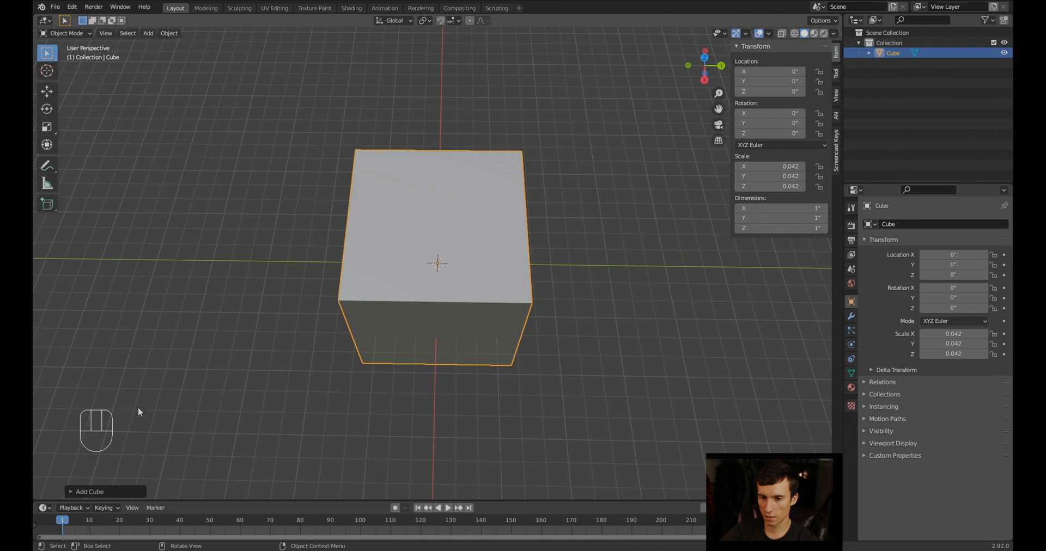
{"action": "left_click", "coordinate": [72, 6]}
{"action": "left_click", "coordinate": [92, 163]}
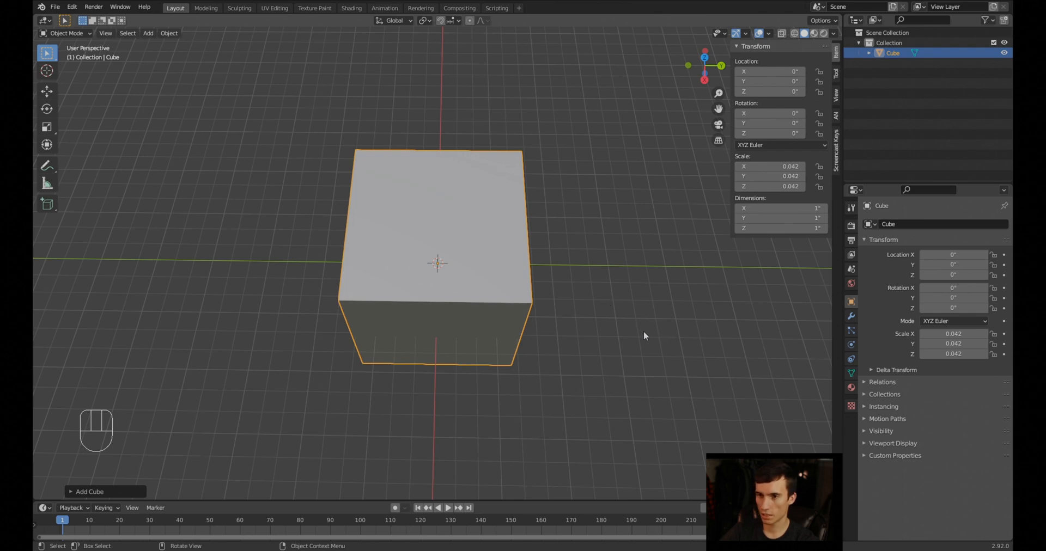
{"action": "middle_click_drag", "start_coordinate": [681, 385], "coordinate": [736, 338]}
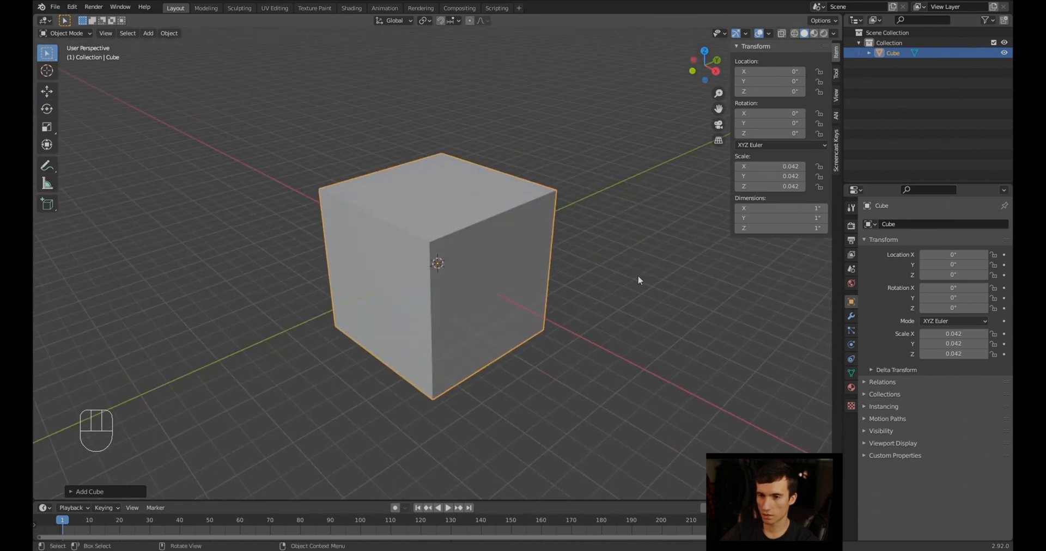
{"action": "middle_click_drag", "start_coordinate": [638, 278], "coordinate": [665, 308]}
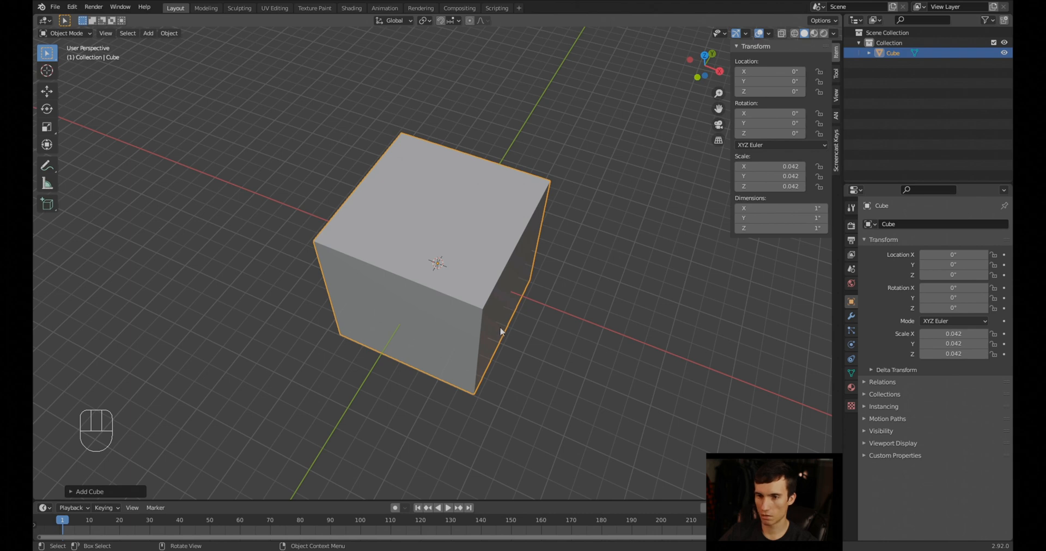
{"action": "key", "text": "s"}
{"action": "right_click", "coordinate": [480, 286]}
{"action": "mouse_move", "coordinate": [539, 309]}
{"action": "middle_mouse_down"}
{"action": "mouse_move", "coordinate": [561, 283]}
{"action": "mouse_move", "coordinate": [567, 292]}
{"action": "mouse_move", "coordinate": [548, 307]}
{"action": "middle_mouse_up"}
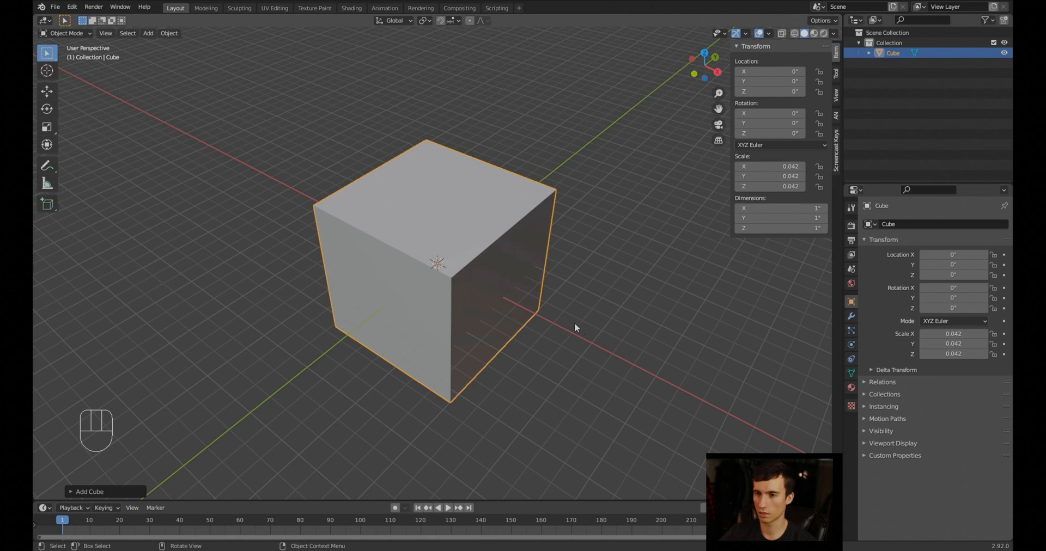
Add a second mesh cube to the scene at the origin
{"action": "scroll", "coordinate": [574, 322], "scroll_direction": "up", "scroll_amount": 3}
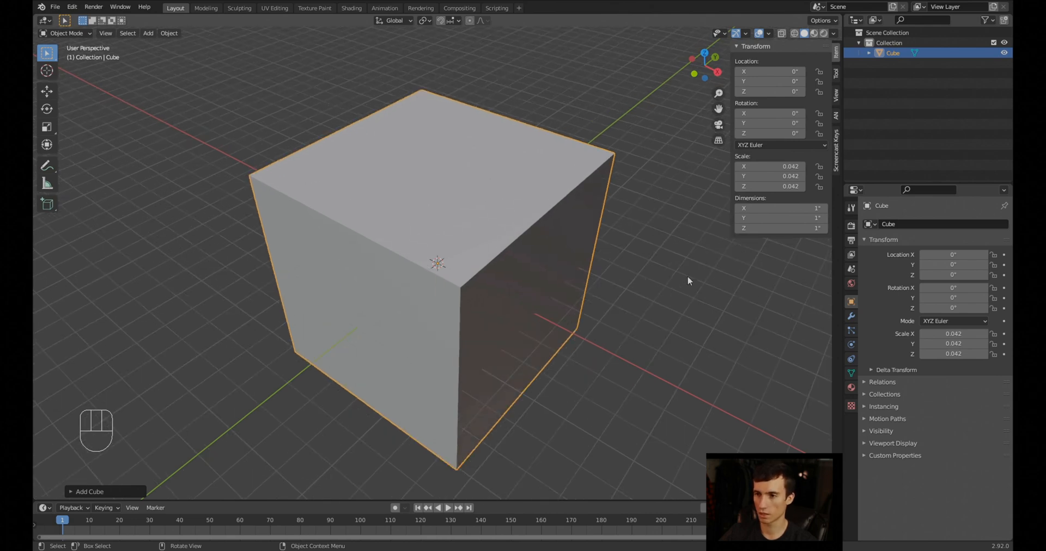
{"action": "scroll", "coordinate": [688, 275], "scroll_direction": "down", "scroll_amount": 2}
{"action": "key", "text": "shift+a"}
{"action": "mouse_move", "coordinate": [669, 286]}
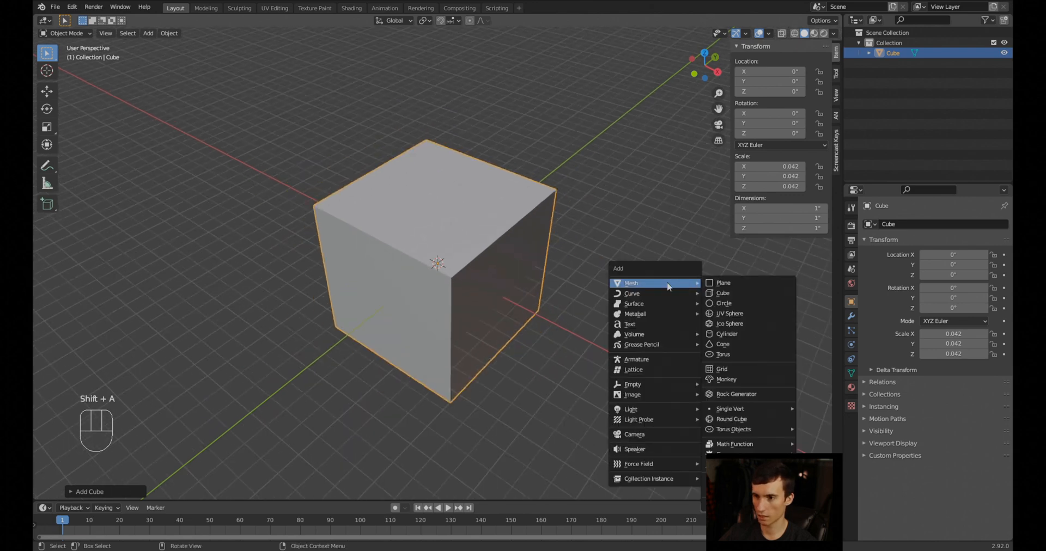
{"action": "left_click", "coordinate": [723, 293]}
{"action": "scroll", "coordinate": [584, 239], "scroll_direction": "down", "scroll_amount": 3}
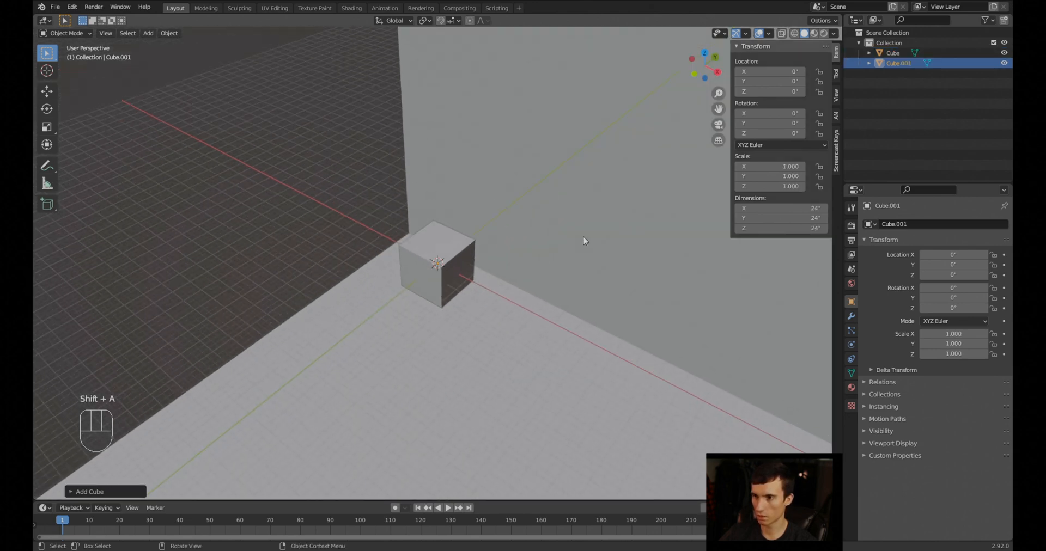
{"action": "scroll", "coordinate": [584, 240], "scroll_direction": "down", "scroll_amount": 1}
Set the second cube's dimensions to 0.15 inch in X and 1.25 inches in both Y and Z
{"action": "left_click", "coordinate": [808, 209]}
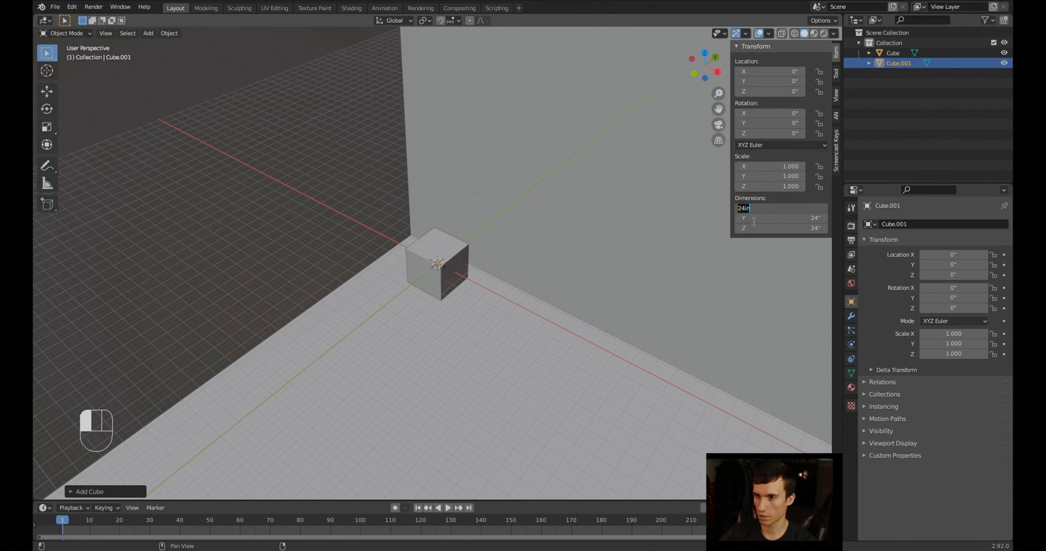
{"action": "left_click", "coordinate": [780, 228]}
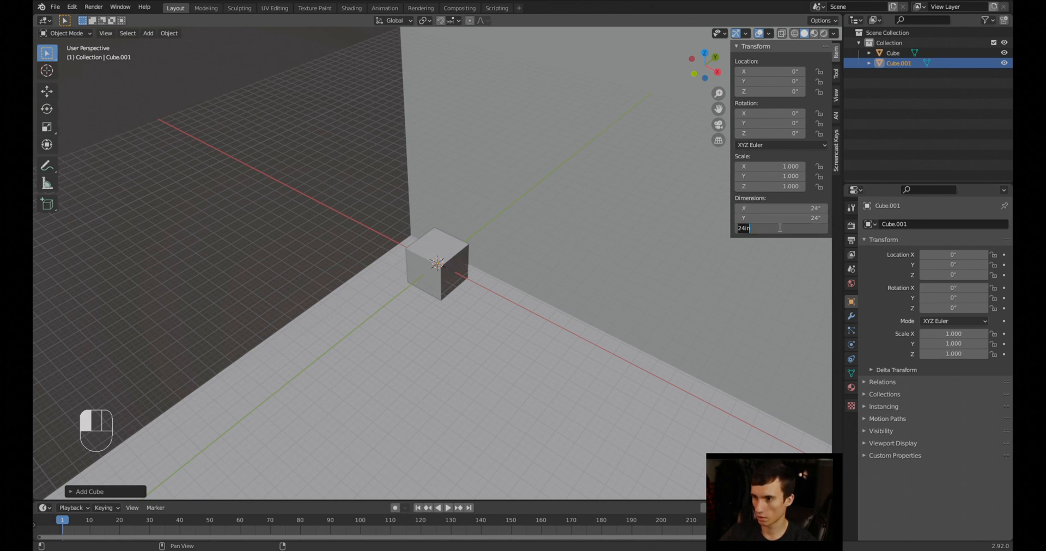
{"action": "type", "text": "1.25"}
{"action": "key", "text": "Return"}
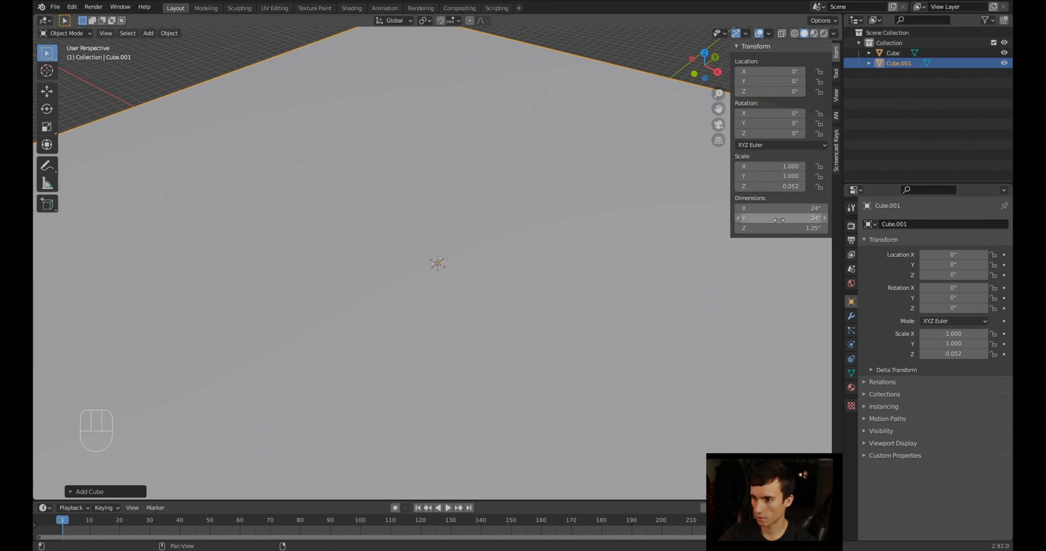
{"action": "left_click", "coordinate": [792, 218]}
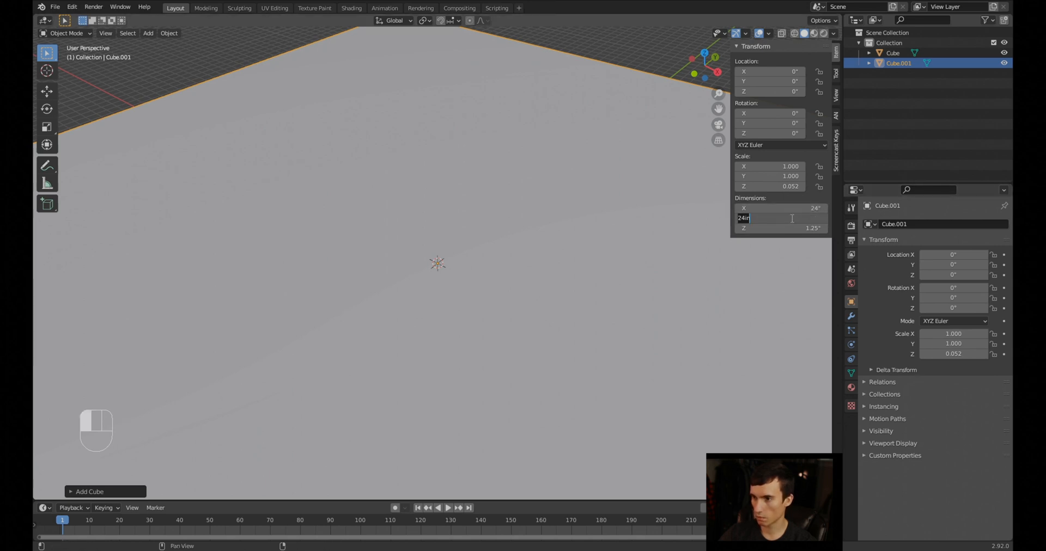
{"action": "type", "text": "1.25"}
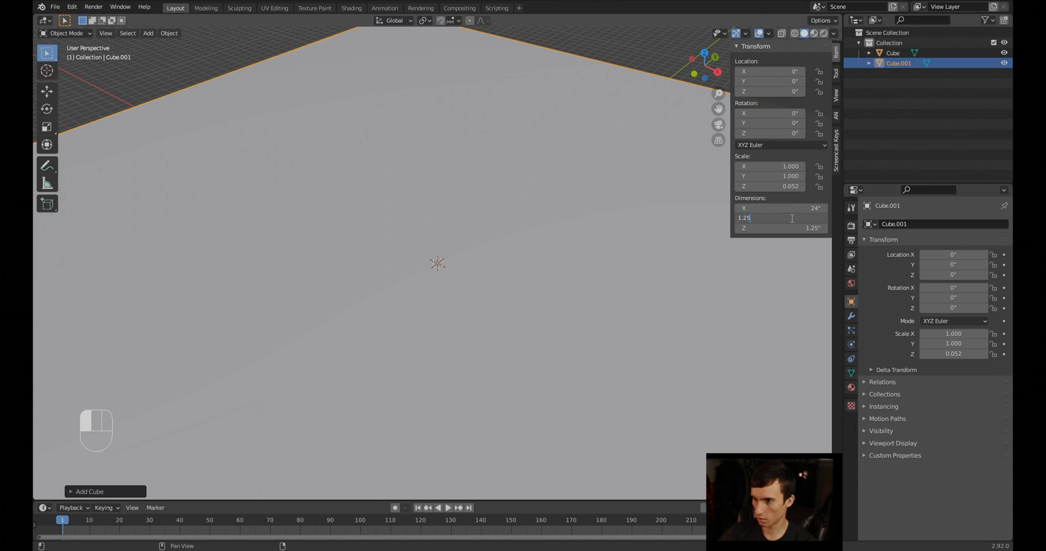
{"action": "key", "text": "Return"}
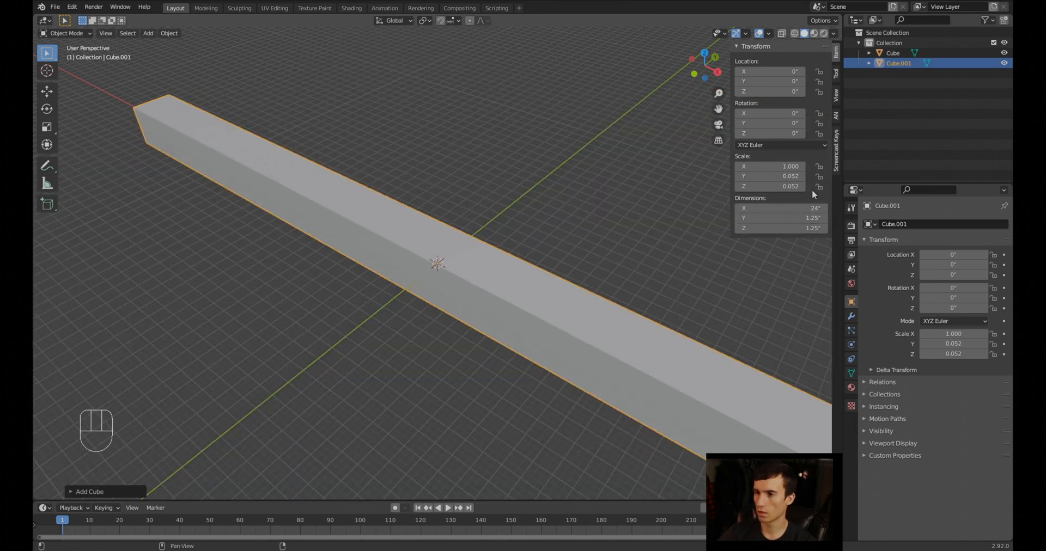
{"action": "left_click", "coordinate": [807, 208]}
{"action": "type", "text": "0.15"}
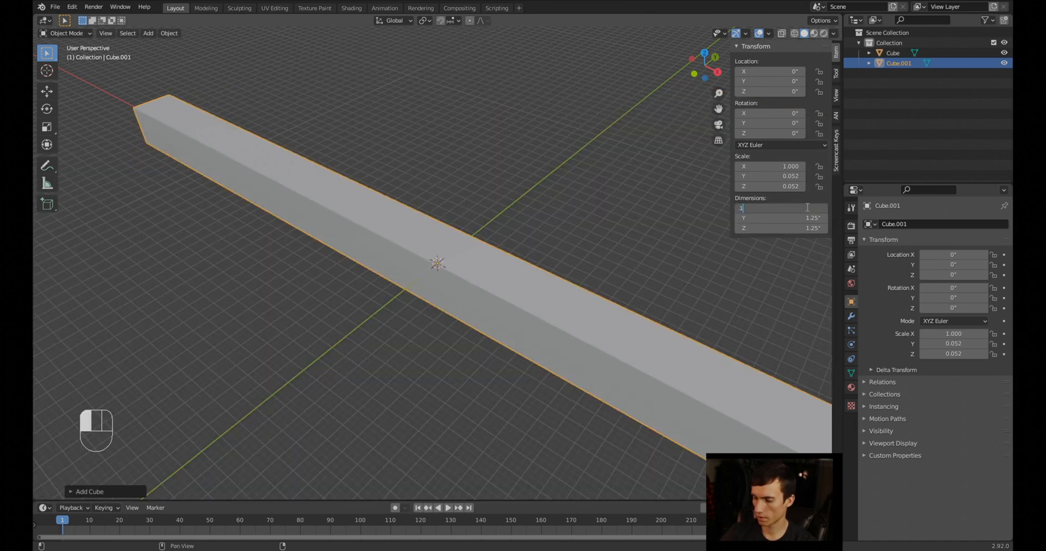
{"action": "key", "text": "Return"}
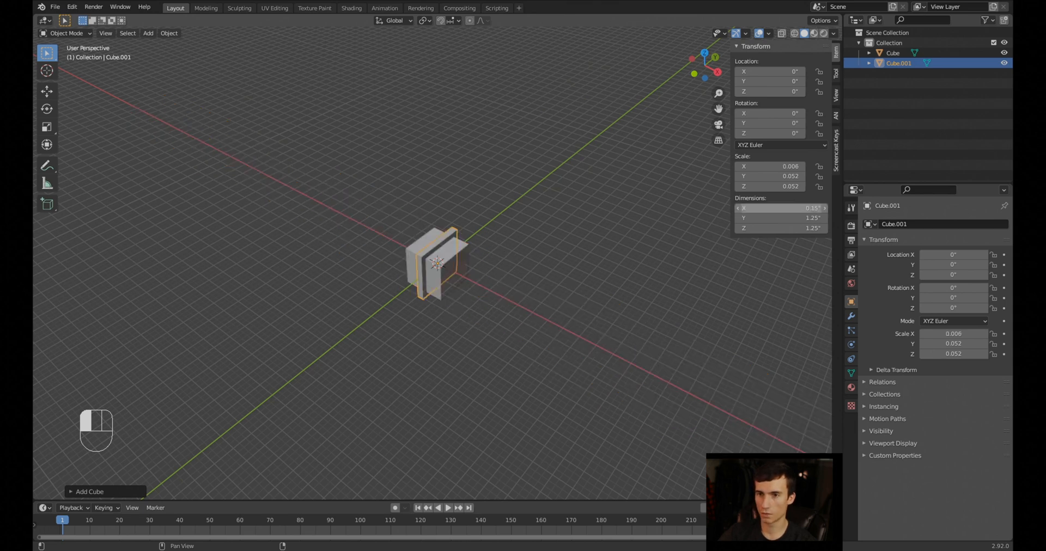
Try to move the thin plate 2 inches away from the cube without an axis constraint, and undo the move
{"action": "scroll", "coordinate": [426, 269], "scroll_direction": "up", "scroll_amount": 6}
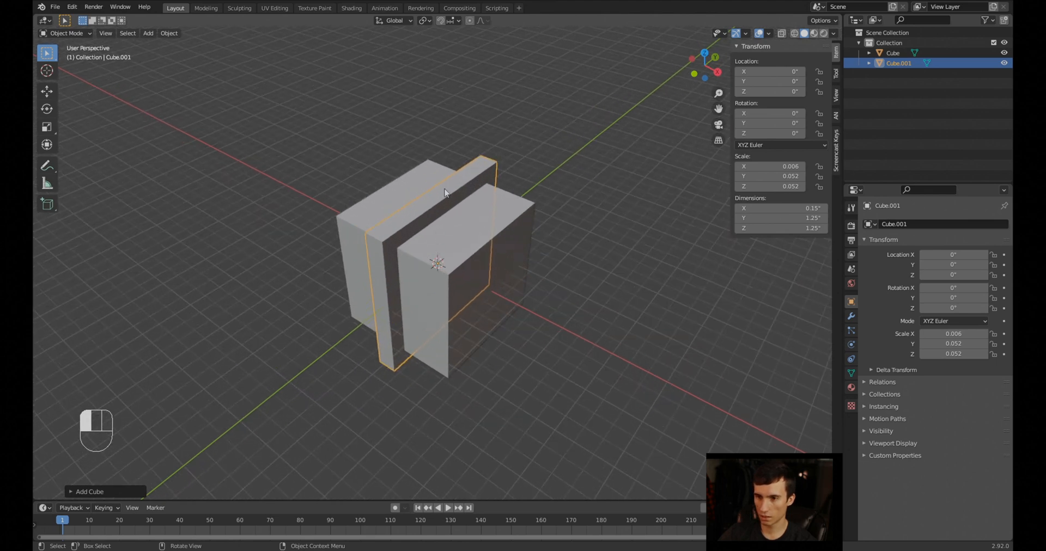
{"action": "key", "text": "g"}
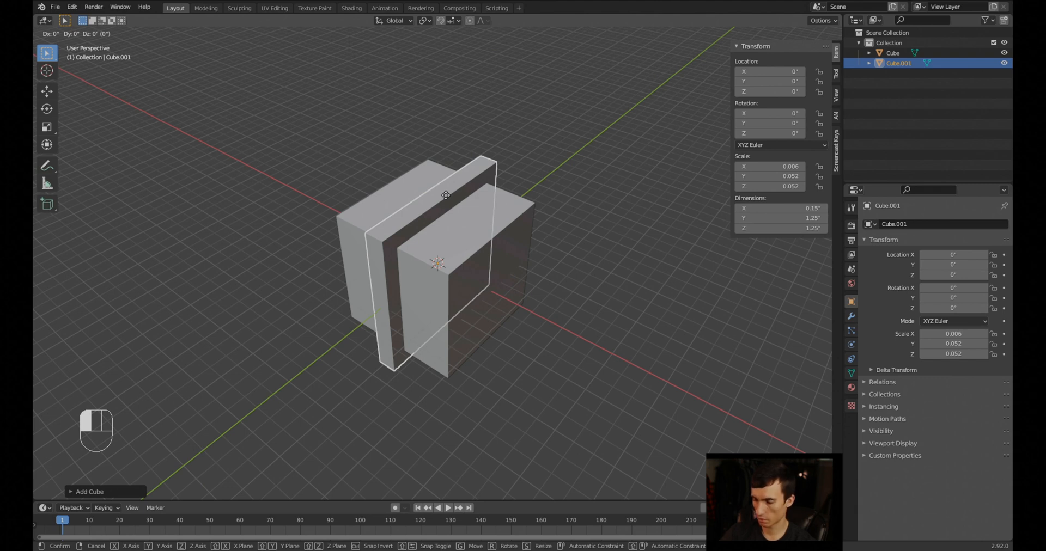
{"action": "key", "text": "1"}
{"action": "key", "text": "BackSpace"}
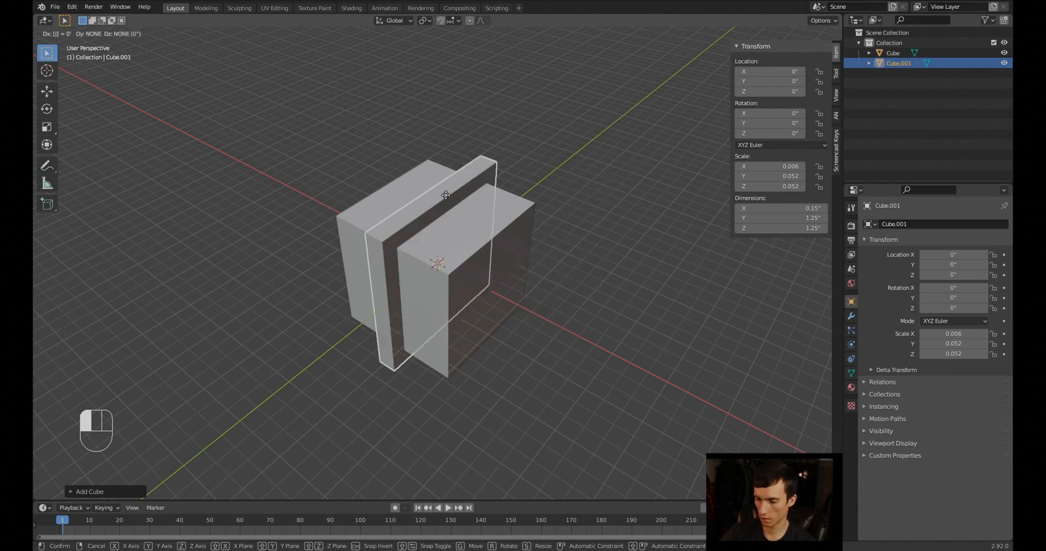
{"action": "key", "text": "2"}
{"action": "left_click", "coordinate": [446, 195]}
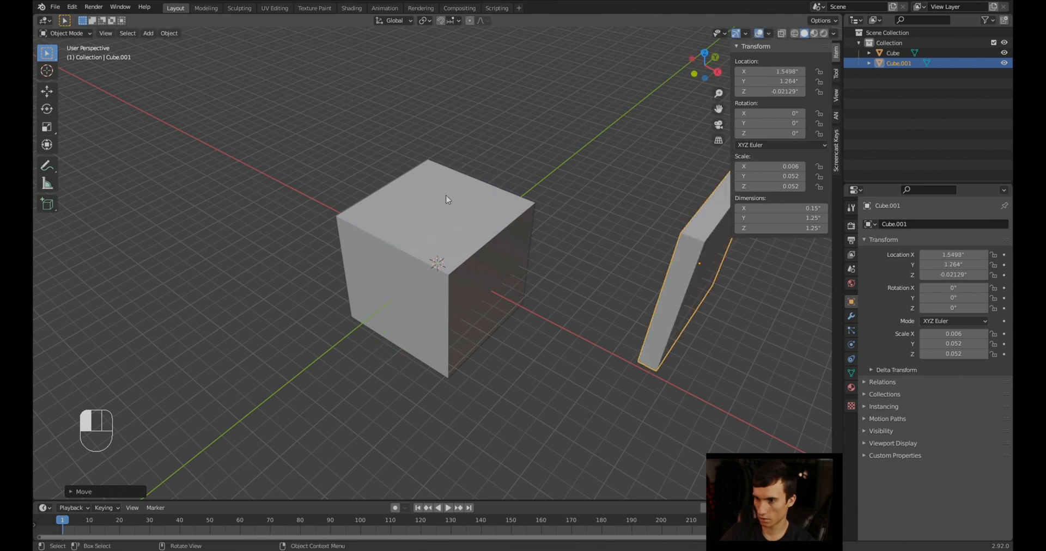
{"action": "middle_click_drag", "start_coordinate": [521, 218], "coordinate": [650, 423]}
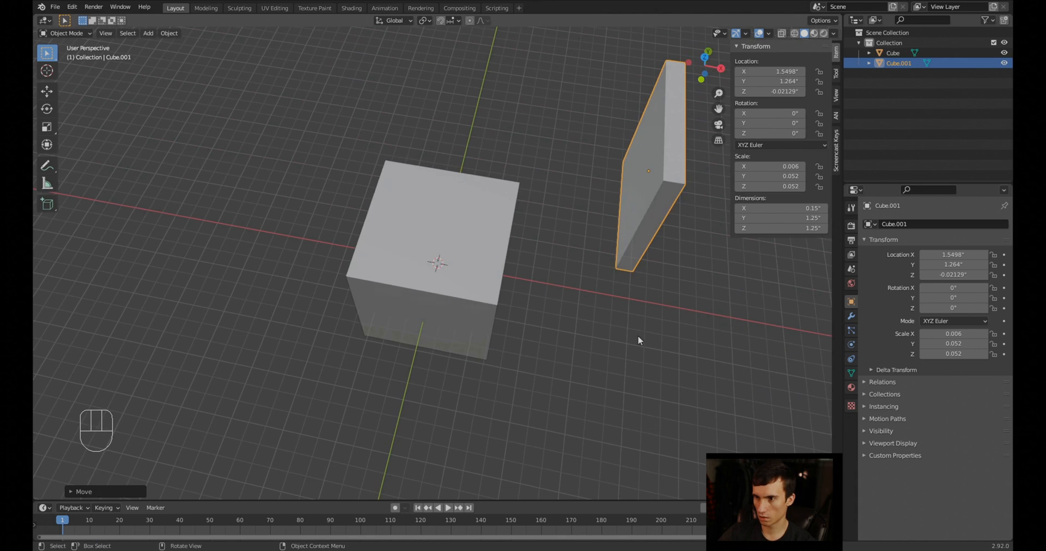
{"action": "middle_click_drag", "start_coordinate": [679, 268], "coordinate": [513, 284]}
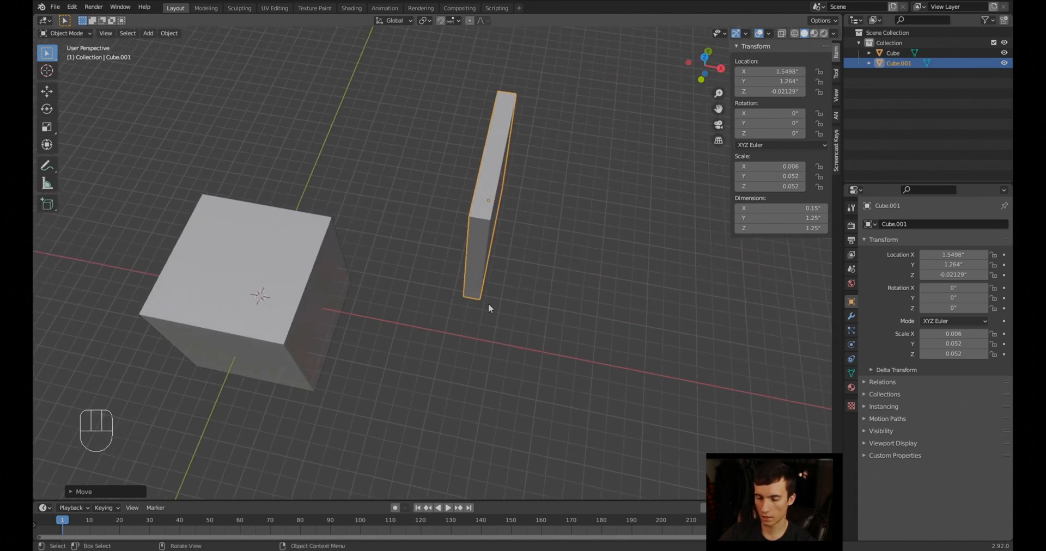
{"action": "key", "text": "ctrl+z"}
{"action": "key", "text": "ctrl+z"}
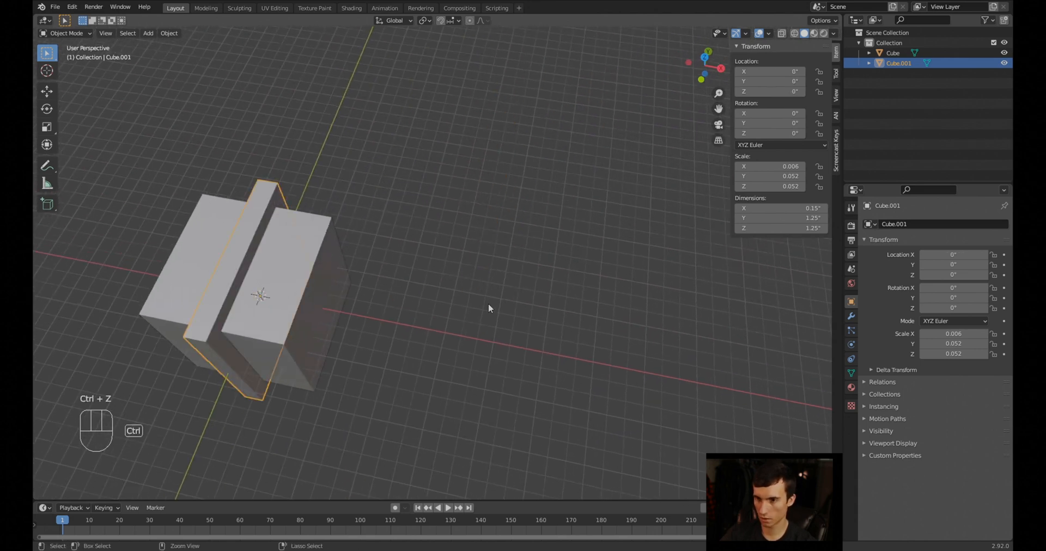
{"action": "key", "text": "ctrl+shift+z"}
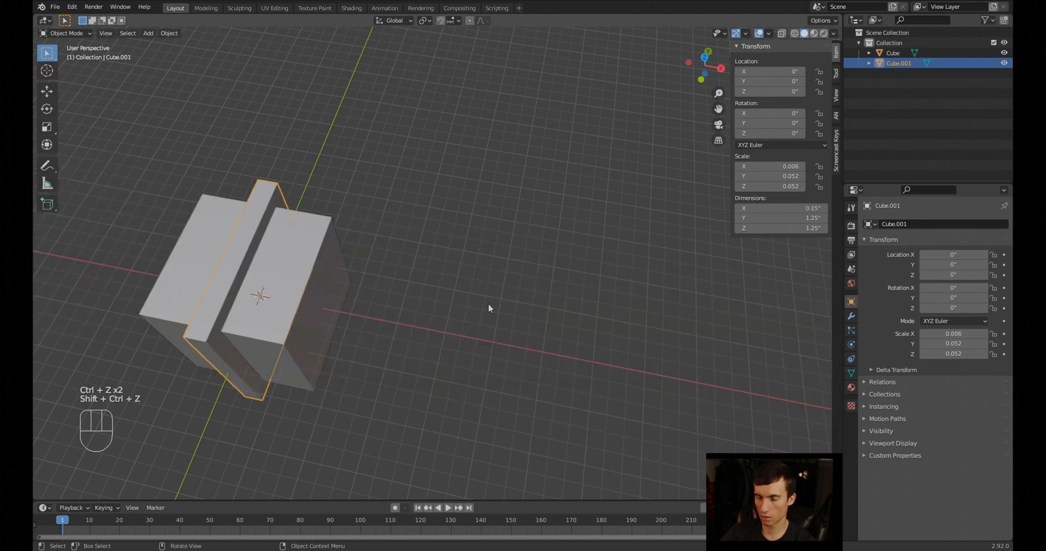
Move the thin plate 2 inches along the global X axis, clear of the cube
{"action": "key", "text": "g"}
{"action": "key", "text": "z"}
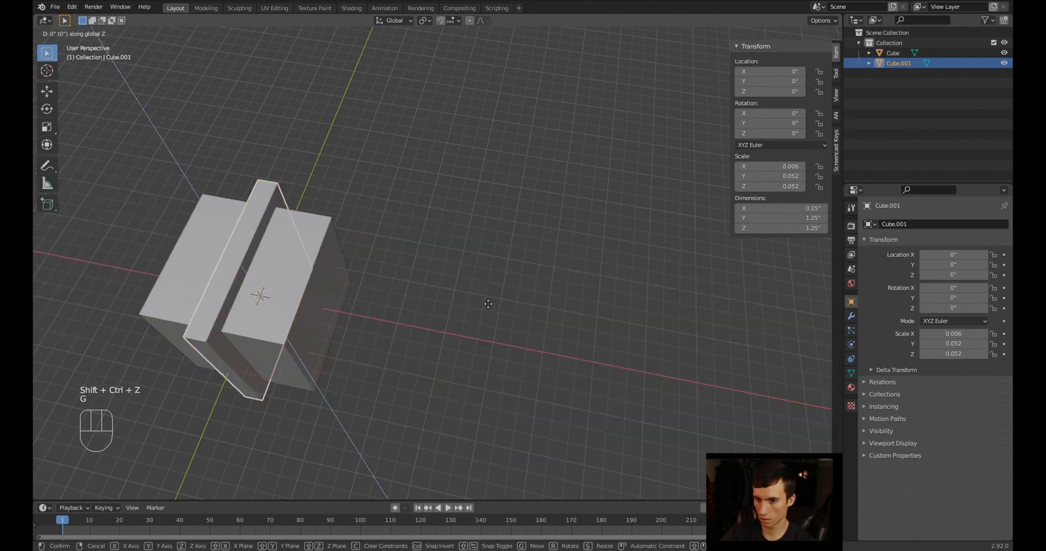
{"action": "type", "text": "x"}
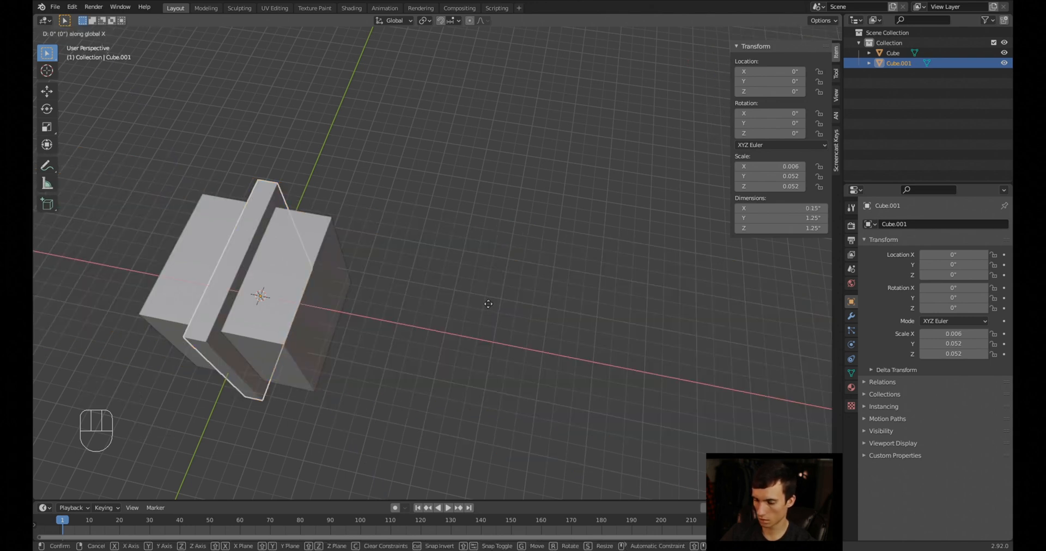
{"action": "type", "text": "2"}
{"action": "key", "text": "Return"}
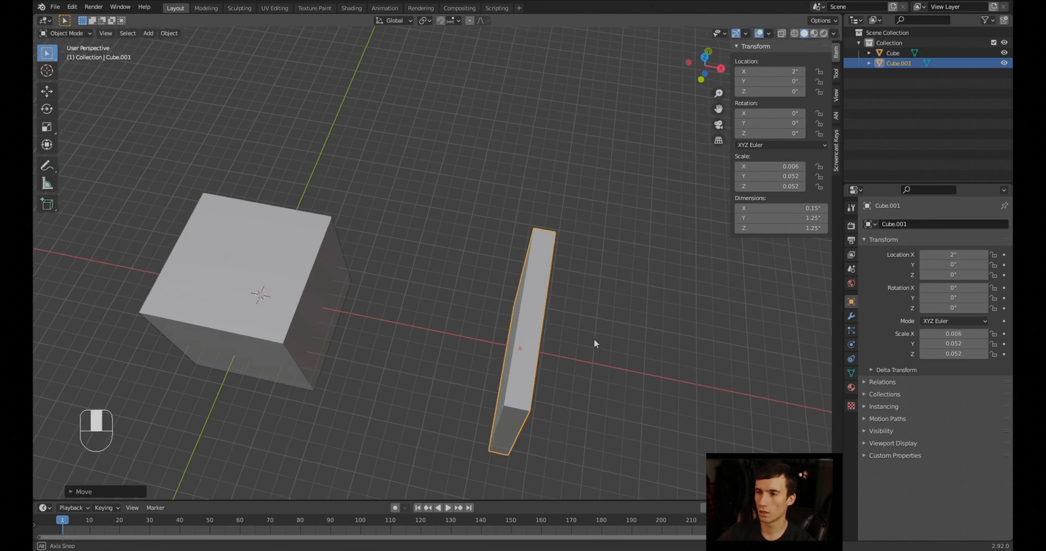
Enter Edit Mode on the plate, switch to edge selection and select the short edge across its thickness at one upper corner
{"action": "middle_click_drag", "start_coordinate": [595, 346], "coordinate": [497, 291]}
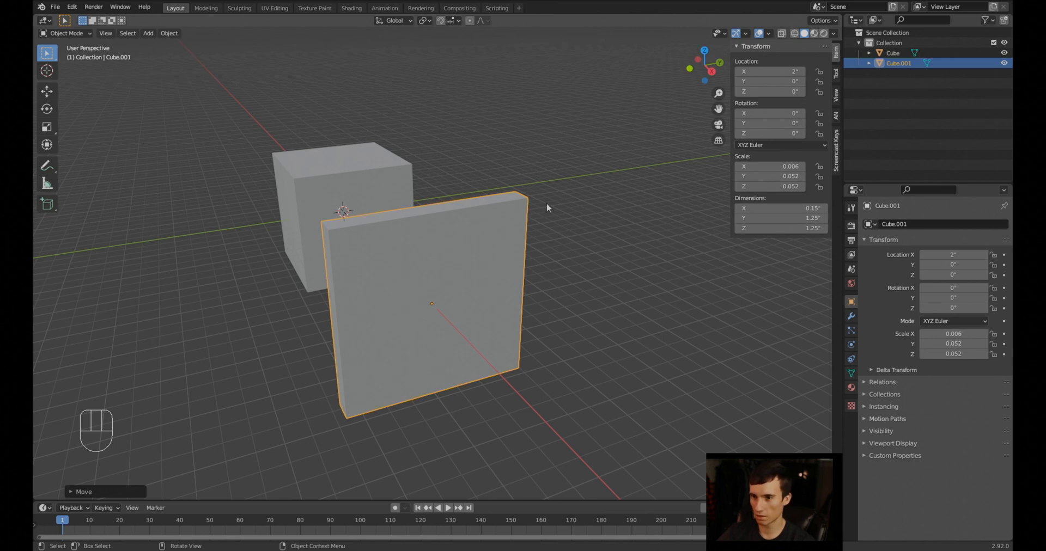
{"action": "middle_click_drag", "start_coordinate": [547, 207], "coordinate": [546, 337]}
{"action": "middle_click_drag", "start_coordinate": [530, 277], "coordinate": [433, 296]}
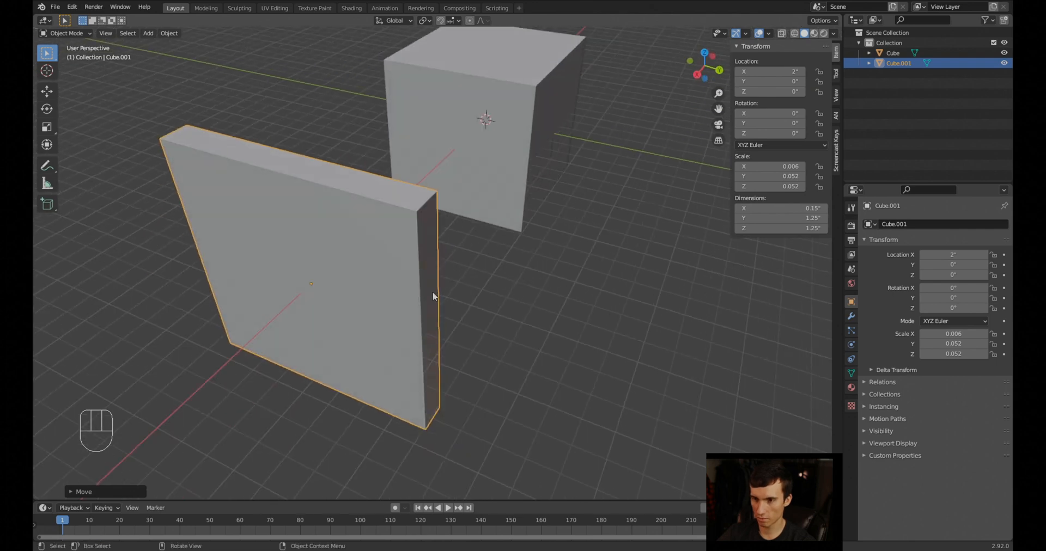
{"action": "key", "text": "Tab"}
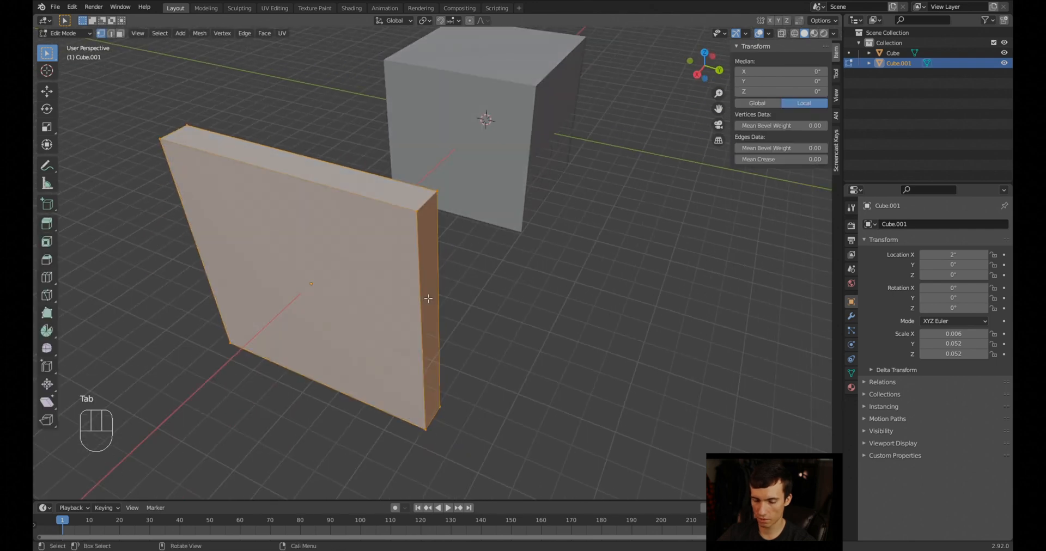
{"action": "left_click", "coordinate": [421, 206]}
{"action": "left_click", "coordinate": [111, 34]}
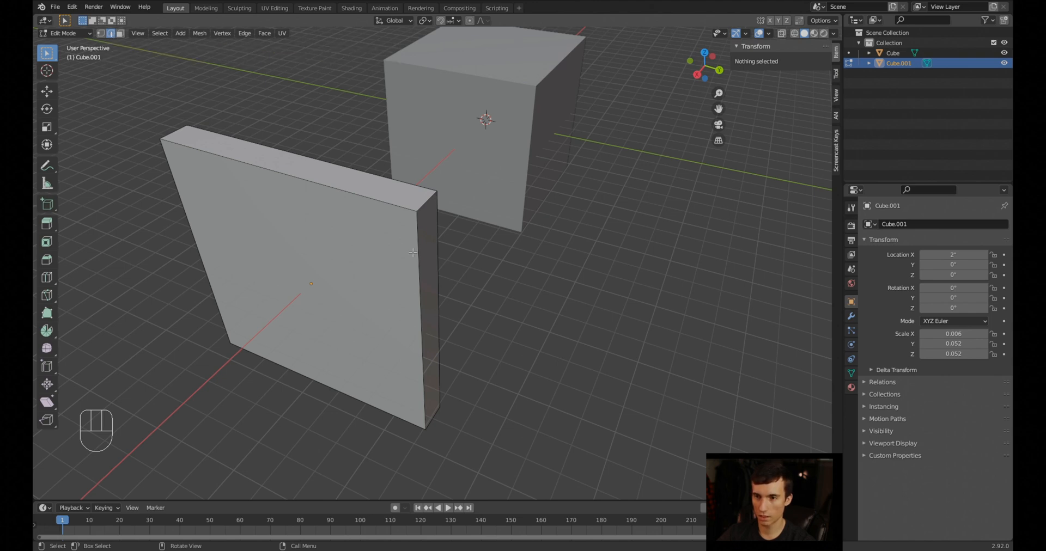
{"action": "left_click", "coordinate": [440, 255]}
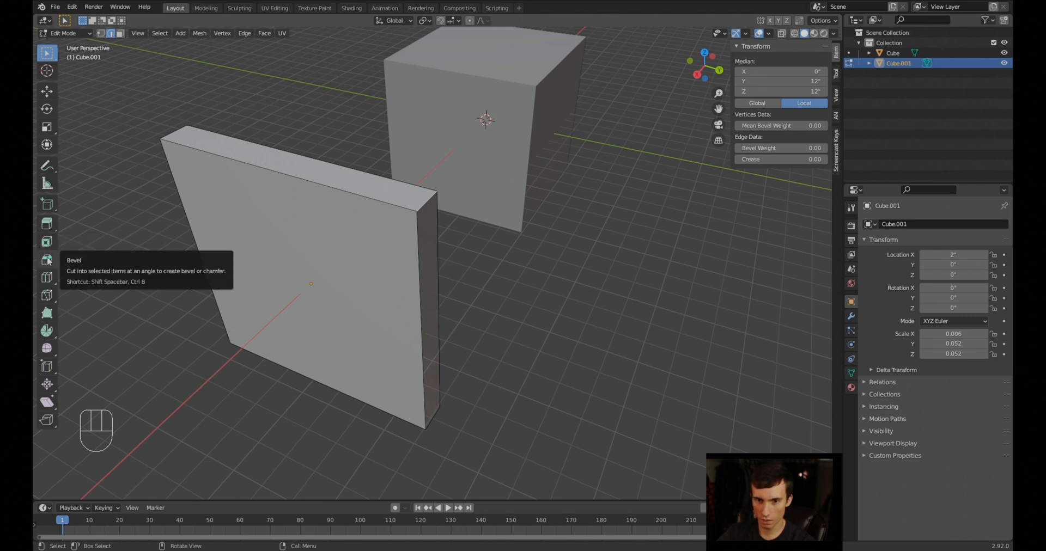
Try the Bevel tool on the plate's selected upper corner edge, check the cut from the right view, and undo the bevels
{"action": "left_click", "coordinate": [47, 260]}
{"action": "left_click_drag", "start_coordinate": [460, 174], "coordinate": [514, 156]}
{"action": "key", "text": "KP_1"}
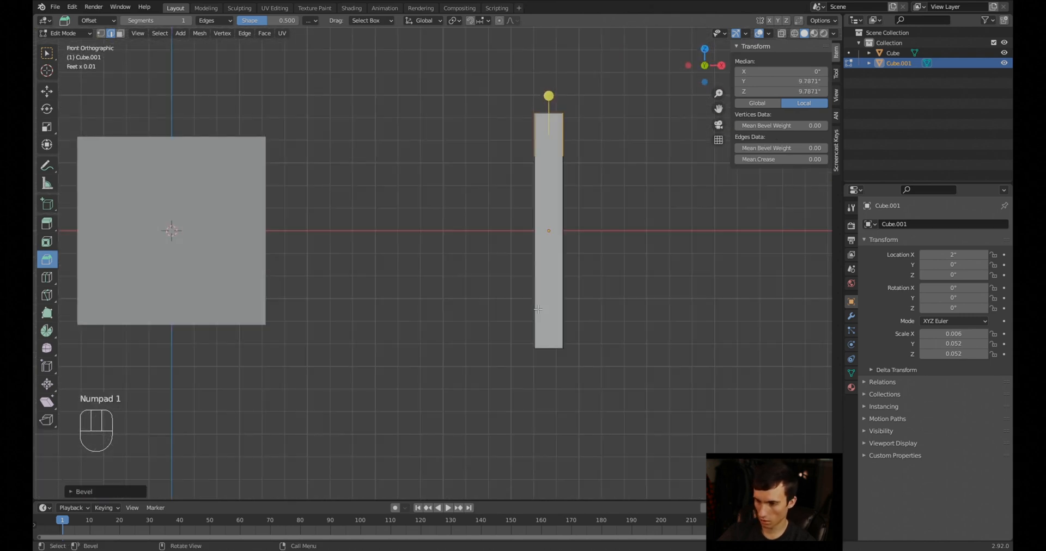
{"action": "key", "text": "KP_2"}
{"action": "key", "text": "KP_3"}
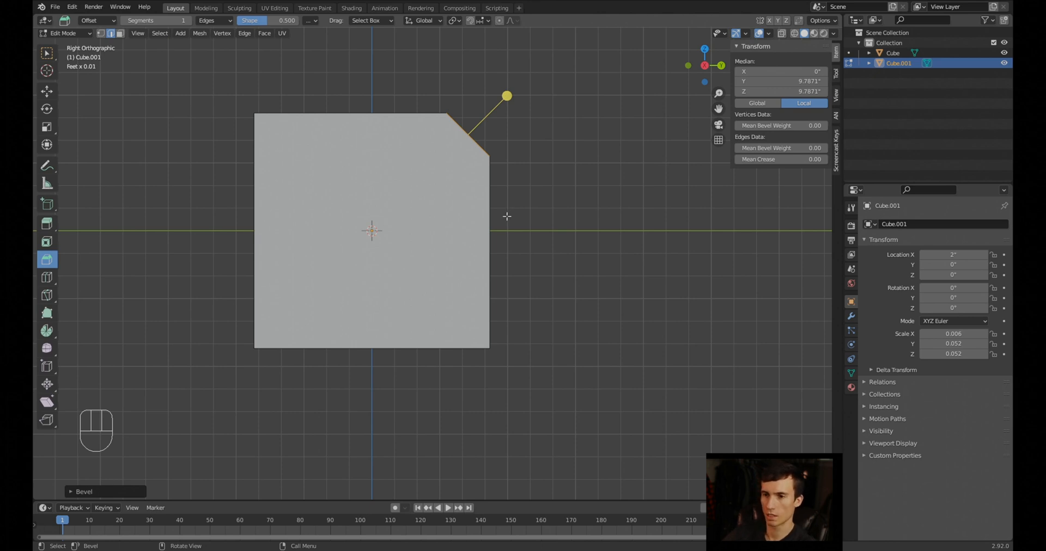
{"action": "scroll", "coordinate": [490, 228], "scroll_direction": "down", "scroll_amount": 6}
{"action": "scroll", "coordinate": [453, 262], "scroll_direction": "down", "scroll_amount": 2}
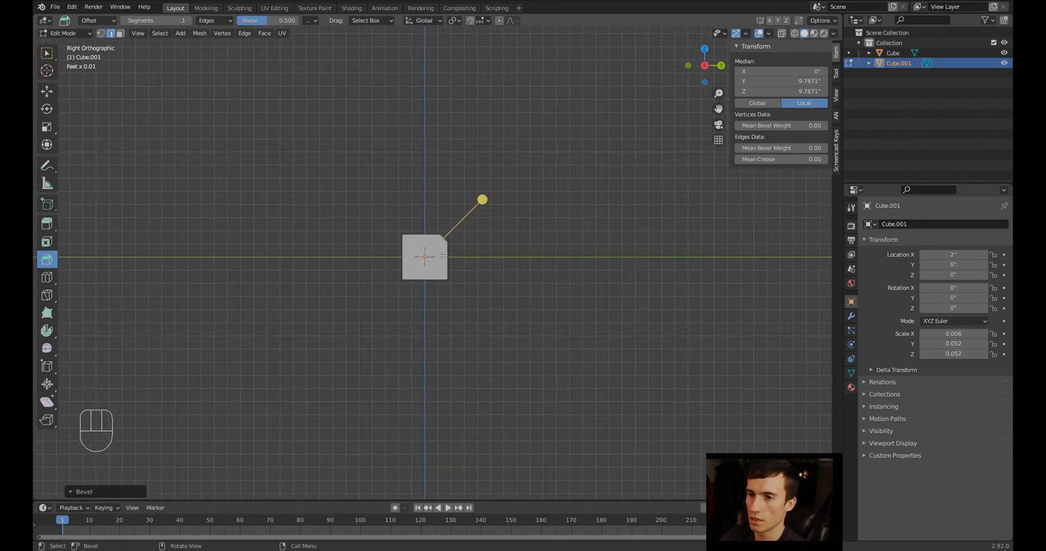
{"action": "left_click_drag", "start_coordinate": [482, 200], "coordinate": [488, 200]}
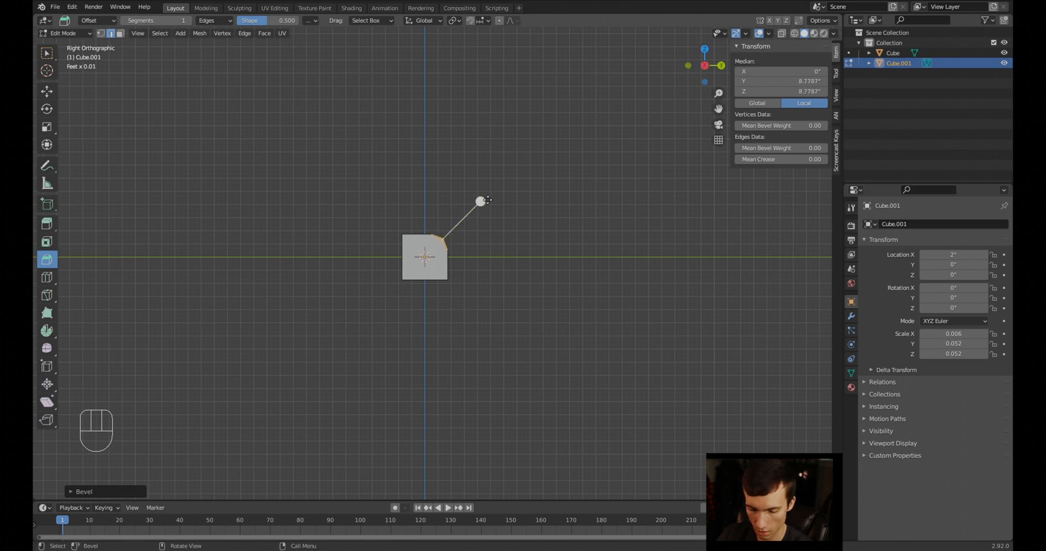
{"action": "key", "text": "ctrl+z"}
{"action": "key", "text": "ctrl+z"}
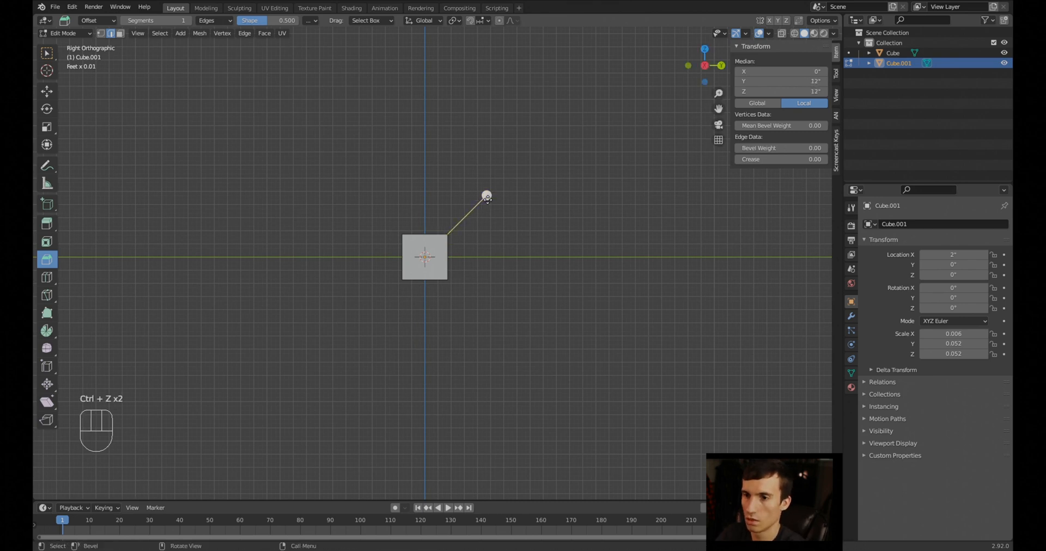
{"action": "scroll", "coordinate": [480, 229], "scroll_direction": "up", "scroll_amount": 2}
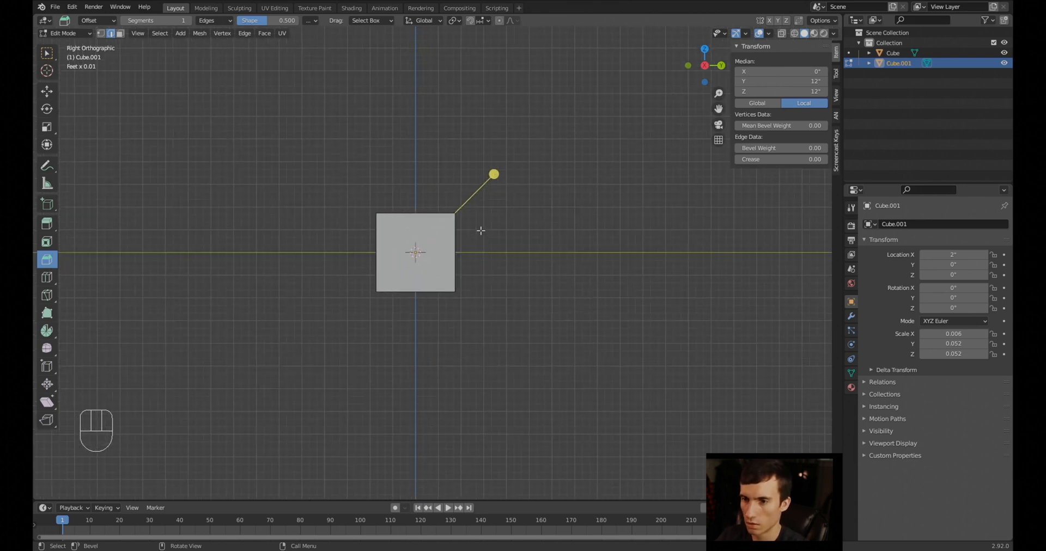
{"action": "scroll", "coordinate": [480, 231], "scroll_direction": "down", "scroll_amount": 2}
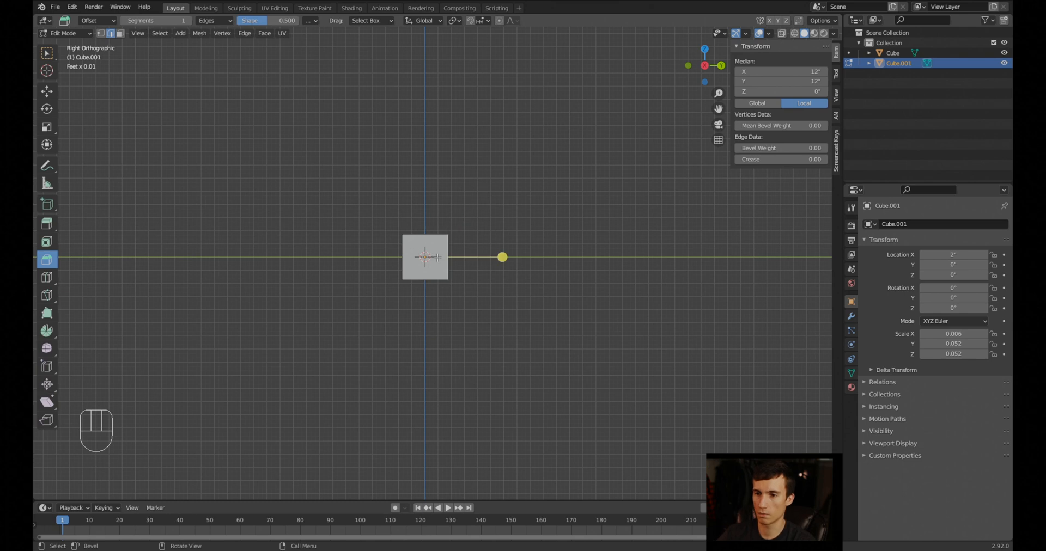
{"action": "middle_click_drag", "start_coordinate": [455, 247], "coordinate": [449, 301]}
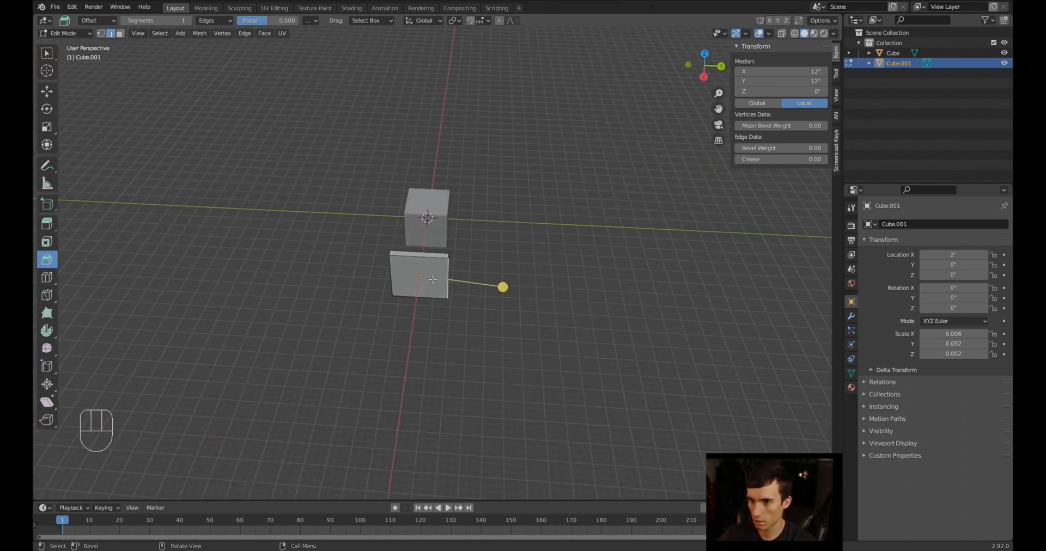
Return to Object Mode and set the plate's Y dimension to 0.95 inches
{"action": "key", "text": "Tab"}
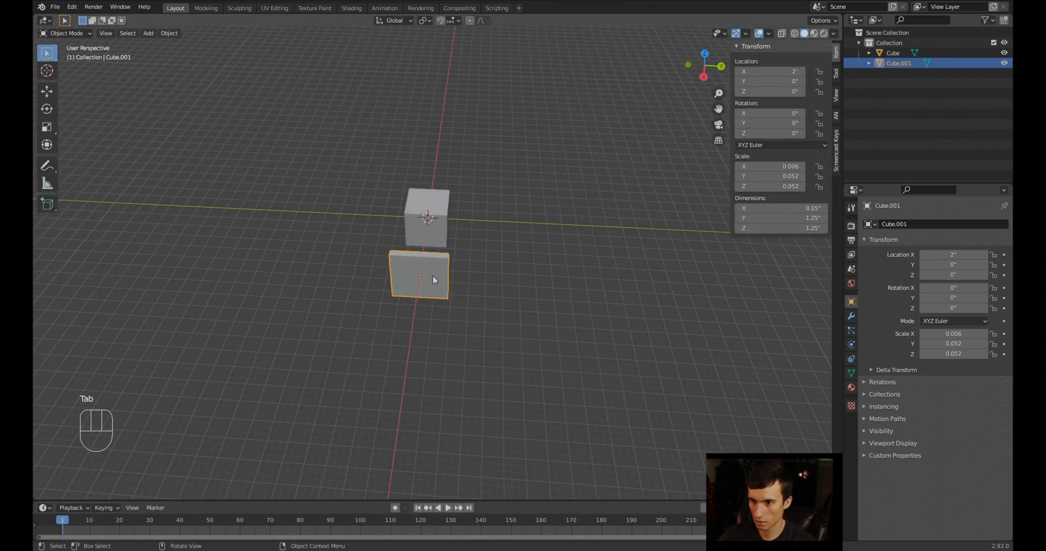
{"action": "left_click", "coordinate": [789, 218]}
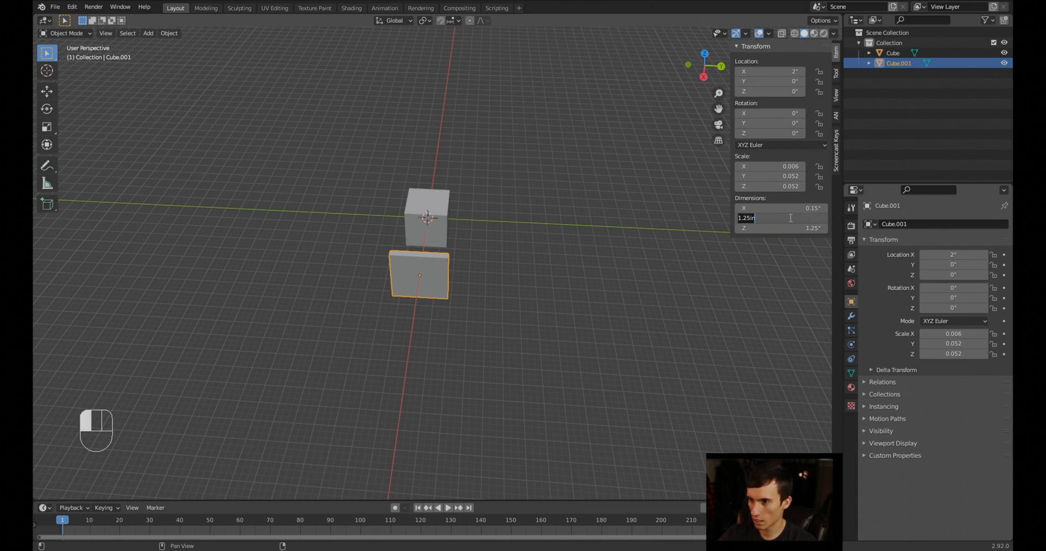
{"action": "type", "text": "0.95"}
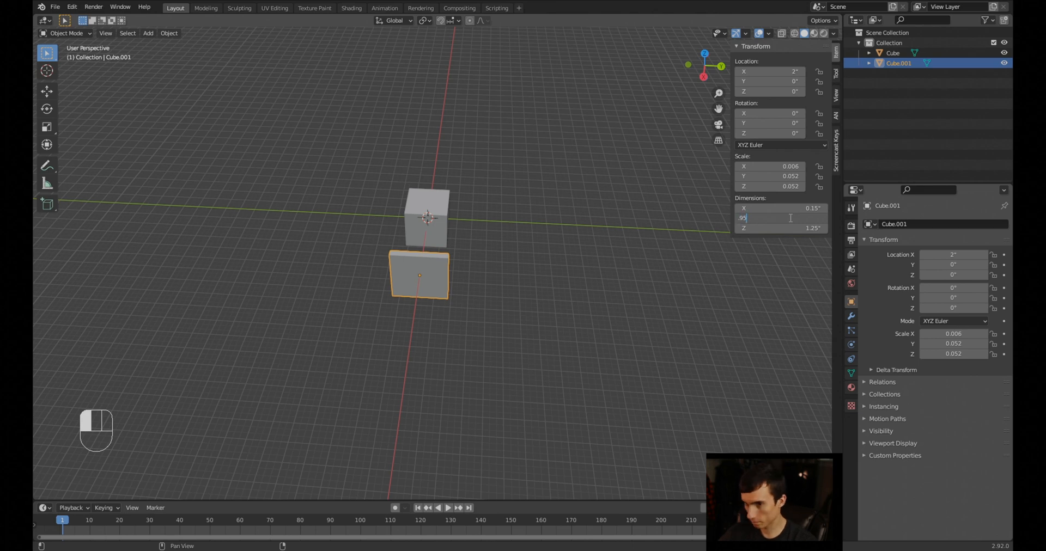
{"action": "key", "text": "Return"}
{"action": "scroll", "coordinate": [350, 391], "scroll_direction": "up", "scroll_amount": 10}
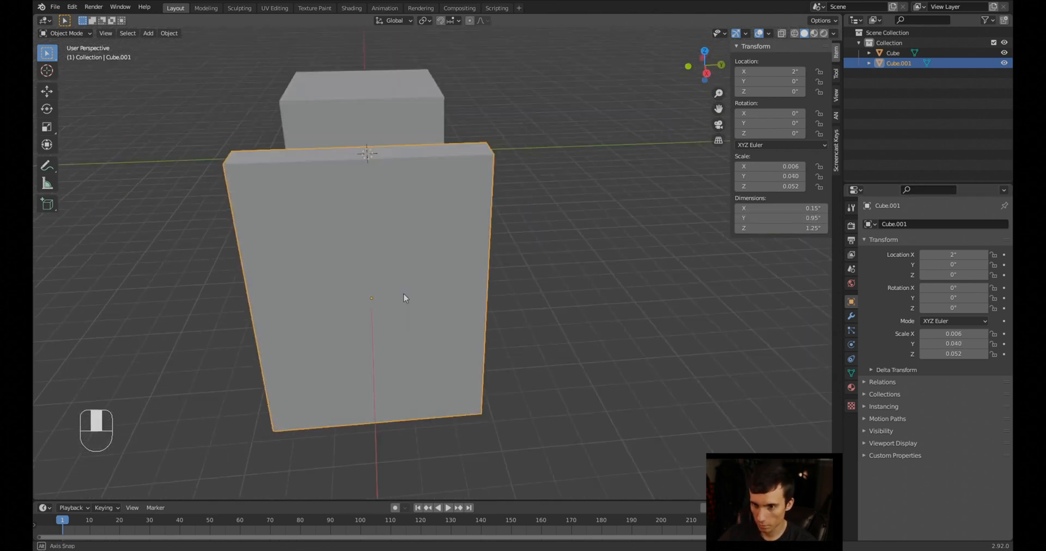
Enter Edit Mode on the plate and select the short edge across its thickness at one upper corner
{"action": "middle_click_drag", "start_coordinate": [395, 276], "coordinate": [341, 313]}
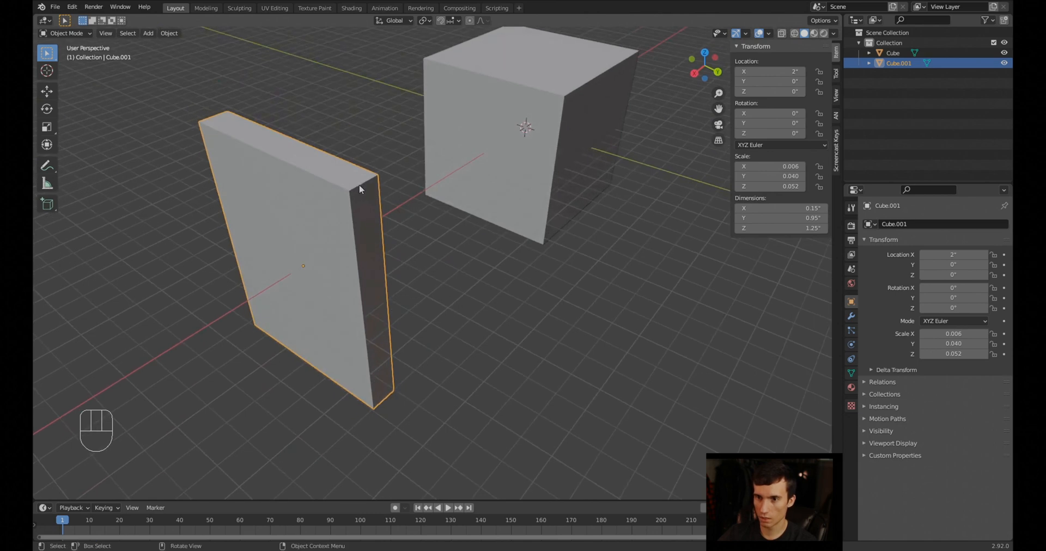
{"action": "key", "text": "Tab"}
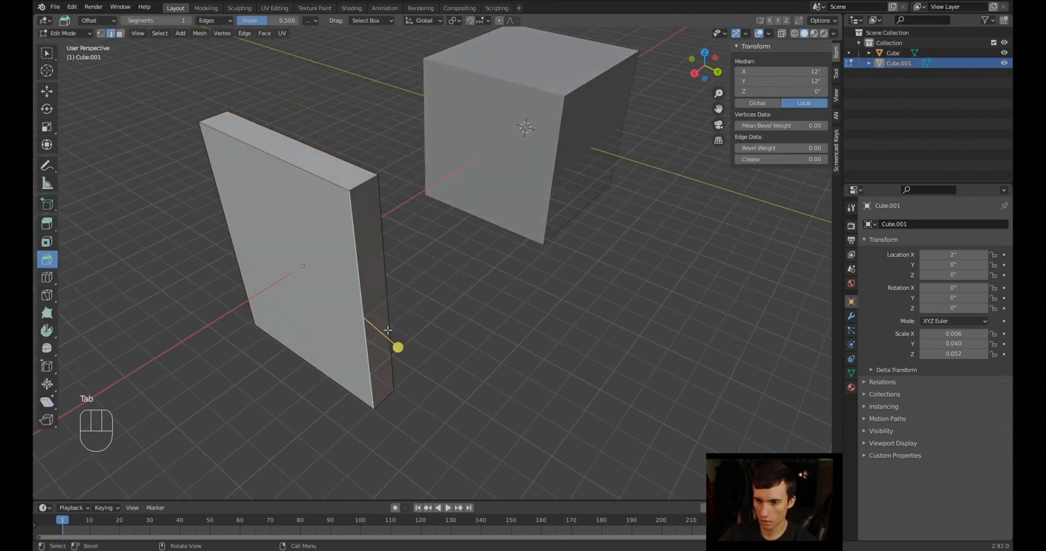
{"action": "left_click", "coordinate": [363, 182]}
{"action": "middle_click_drag", "start_coordinate": [363, 181], "coordinate": [438, 205]}
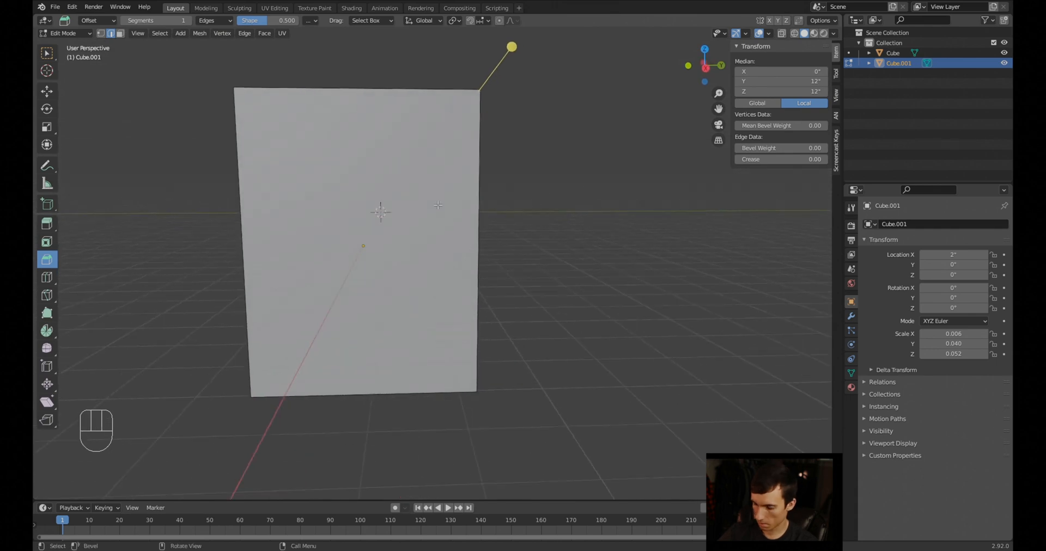
Bevel the plate's selected upper corner edge from the right orthographic view, check the cut in perspective and return to Object Mode
{"action": "key", "text": "KP_2"}
{"action": "key", "text": "KP_1"}
{"action": "key", "text": "KP_2"}
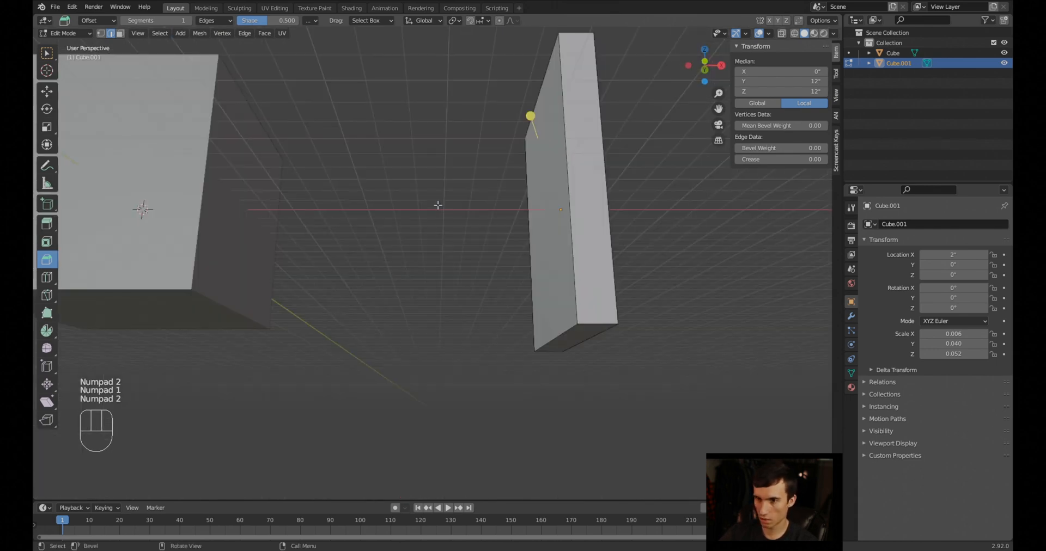
{"action": "key", "text": "KP_2"}
{"action": "key", "text": "KP_2"}
{"action": "key", "text": "KP_3"}
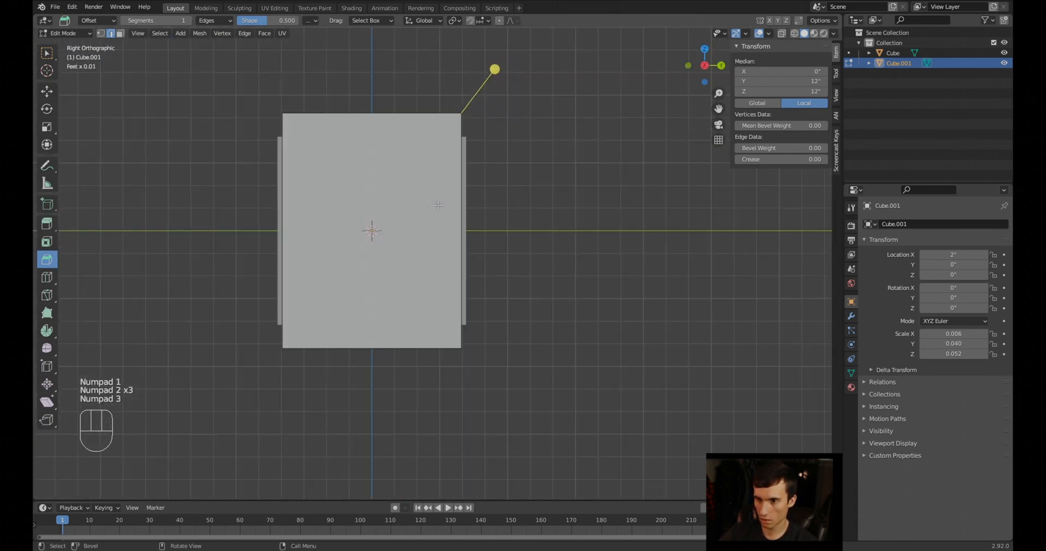
{"action": "scroll", "coordinate": [406, 174], "scroll_direction": "up", "scroll_amount": 1}
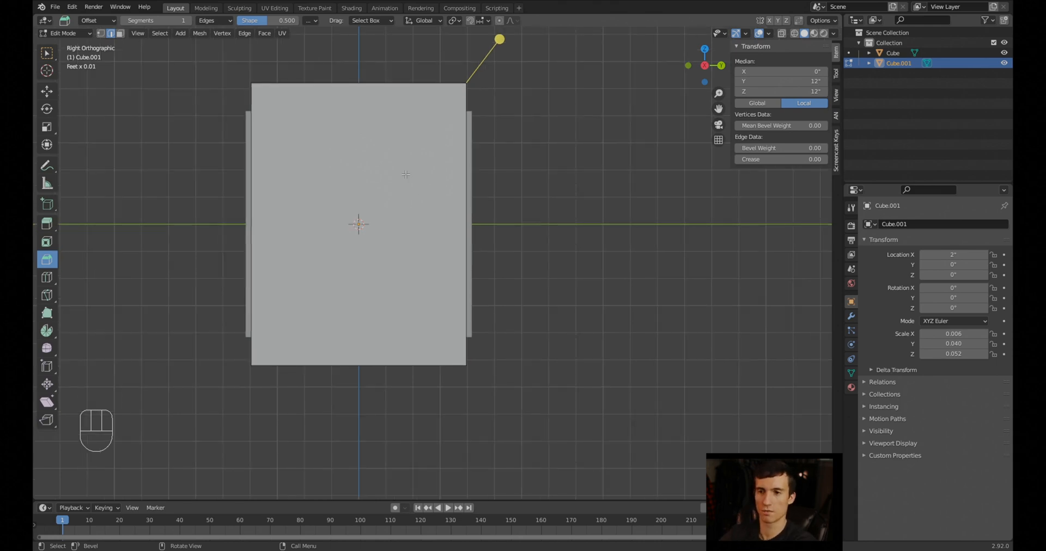
{"action": "scroll", "coordinate": [406, 175], "scroll_direction": "down", "scroll_amount": 8}
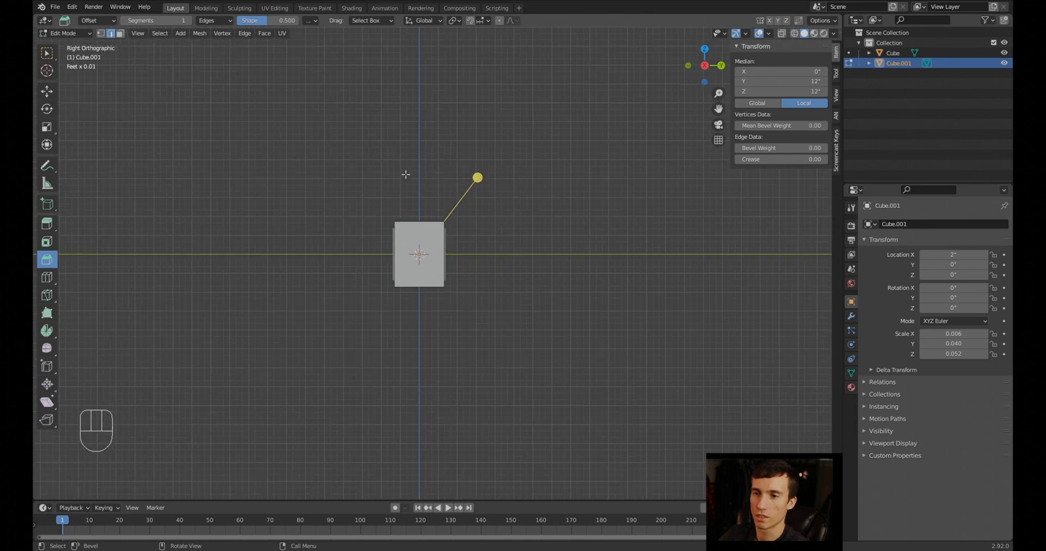
{"action": "scroll", "coordinate": [421, 193], "scroll_direction": "down", "scroll_amount": 1}
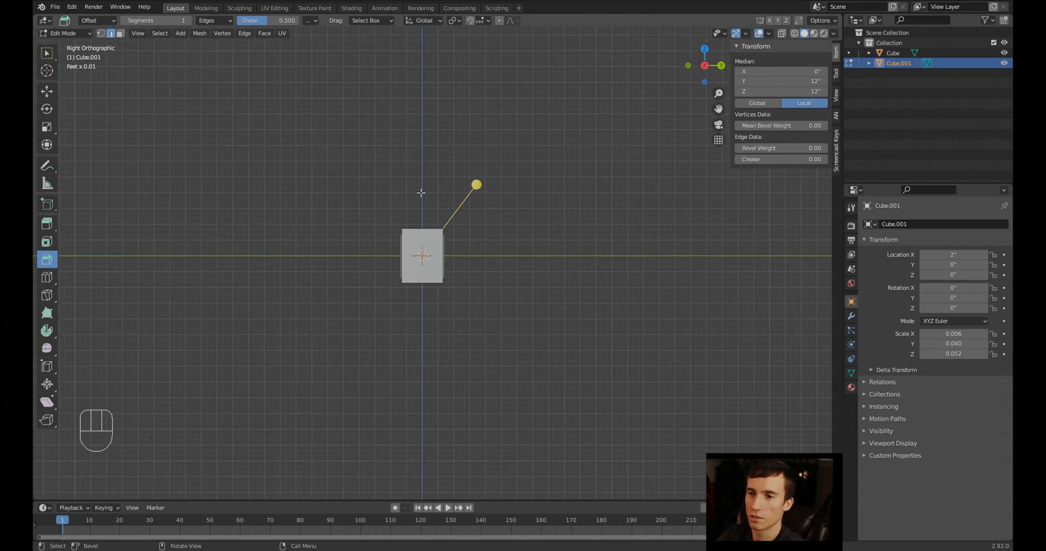
{"action": "scroll", "coordinate": [421, 193], "scroll_direction": "up", "scroll_amount": 1}
{"action": "mouse_move", "coordinate": [434, 228]}
{"action": "middle_mouse_down", "text": "shift"}
{"action": "mouse_move", "coordinate": [436, 239]}
{"action": "mouse_move", "coordinate": [439, 219]}
{"action": "mouse_move", "coordinate": [445, 239]}
{"action": "middle_mouse_up", "text": "shift"}
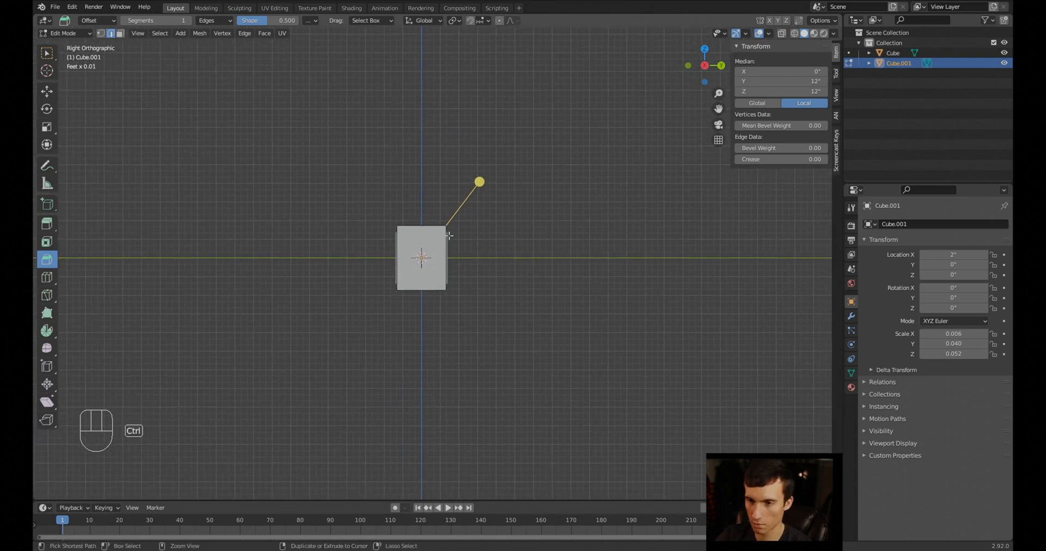
{"action": "middle_click_drag", "start_coordinate": [447, 238], "coordinate": [449, 243], "text": "ctrl"}
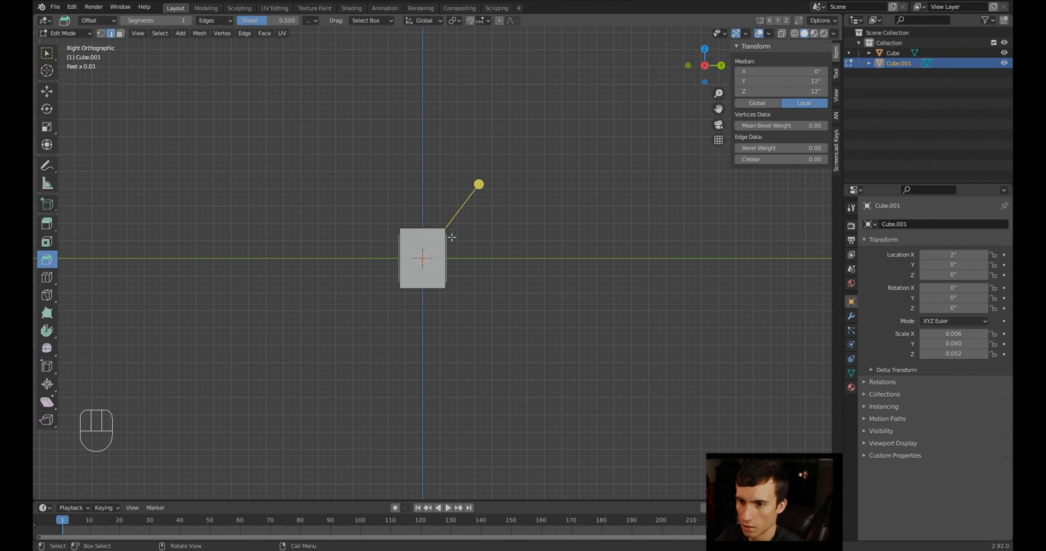
{"action": "left_click_drag", "start_coordinate": [477, 191], "coordinate": [486, 182]}
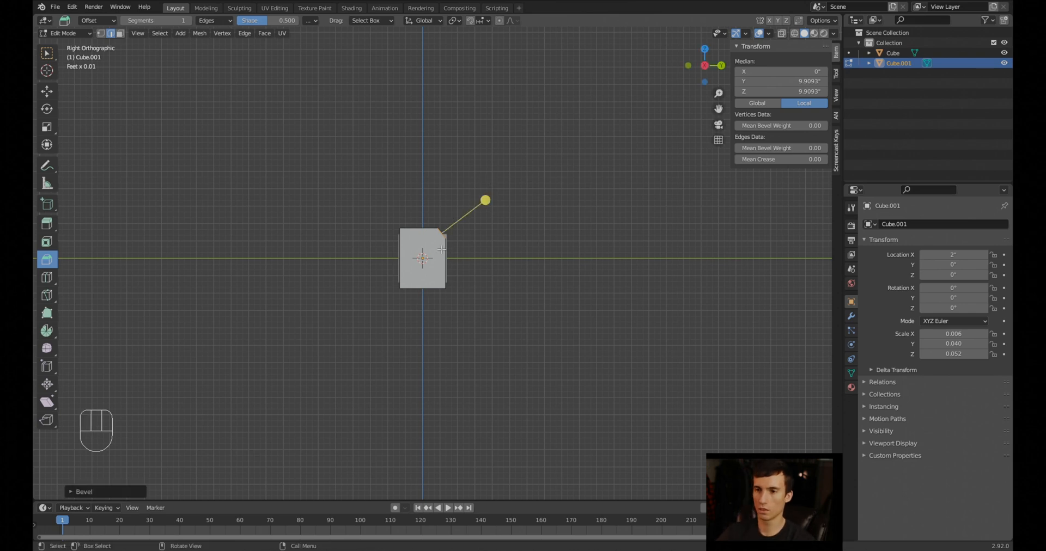
{"action": "middle_click_drag", "start_coordinate": [624, 238], "coordinate": [553, 306]}
{"action": "scroll", "coordinate": [442, 291], "scroll_direction": "up", "scroll_amount": 3}
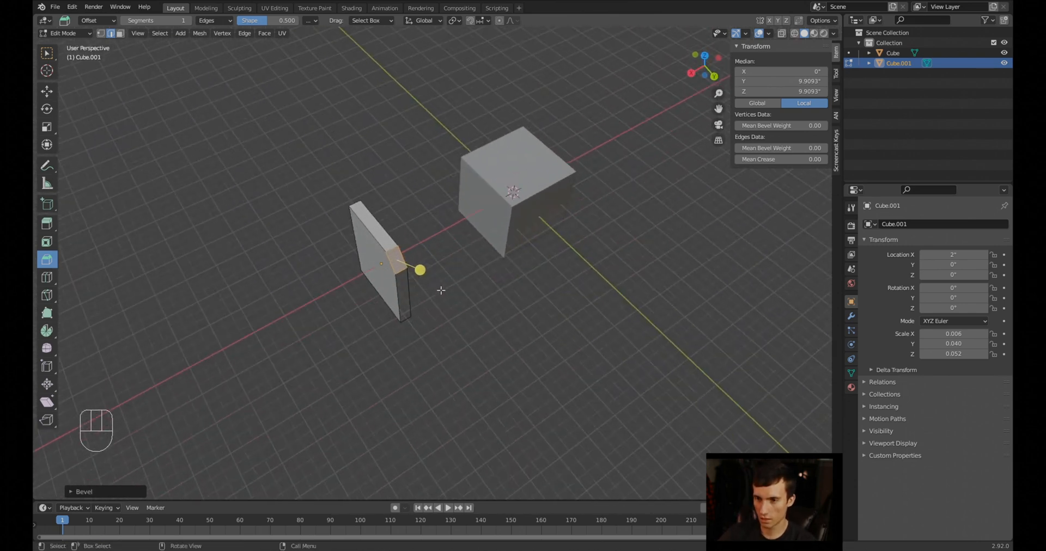
{"action": "middle_click_drag", "start_coordinate": [441, 291], "coordinate": [369, 307]}
{"action": "key", "text": "Tab"}
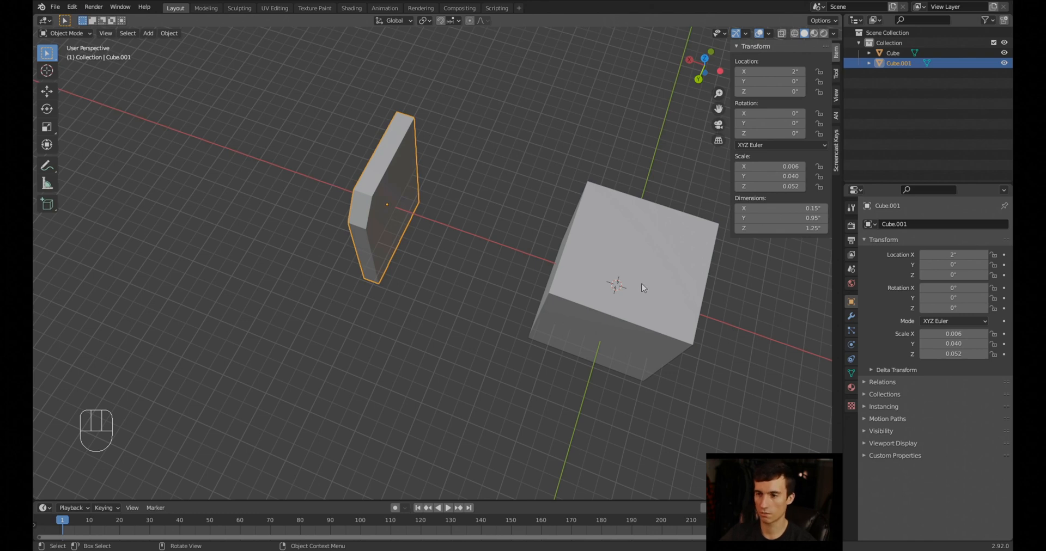
Examine the beveled plate beside the cube from several sides and select the cube
{"action": "mouse_move", "coordinate": [486, 301]}
{"action": "middle_mouse_down"}
{"action": "mouse_move", "coordinate": [553, 273]}
{"action": "mouse_move", "coordinate": [540, 240]}
{"action": "mouse_move", "coordinate": [483, 289]}
{"action": "middle_mouse_up"}
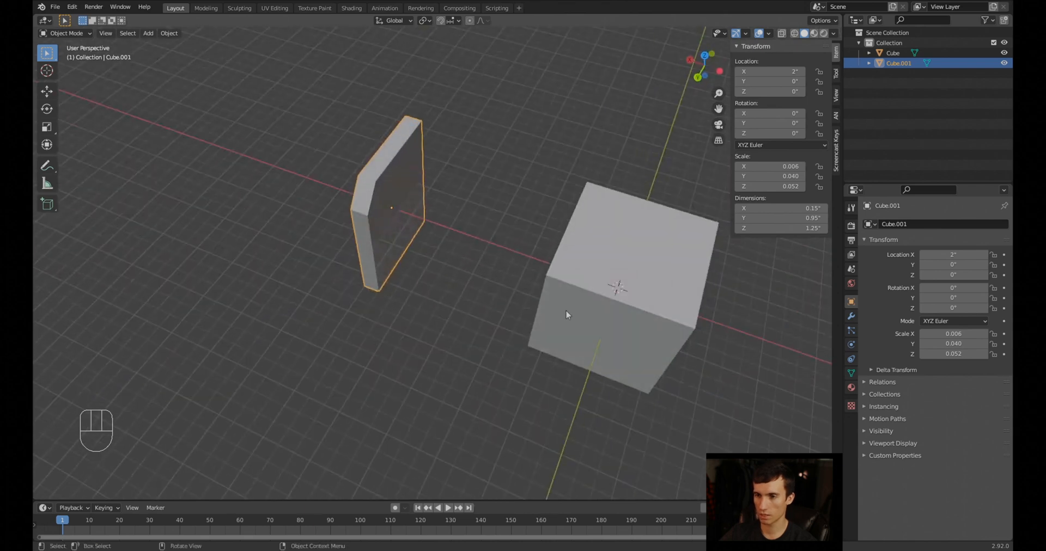
{"action": "middle_click_drag", "start_coordinate": [741, 338], "coordinate": [701, 329]}
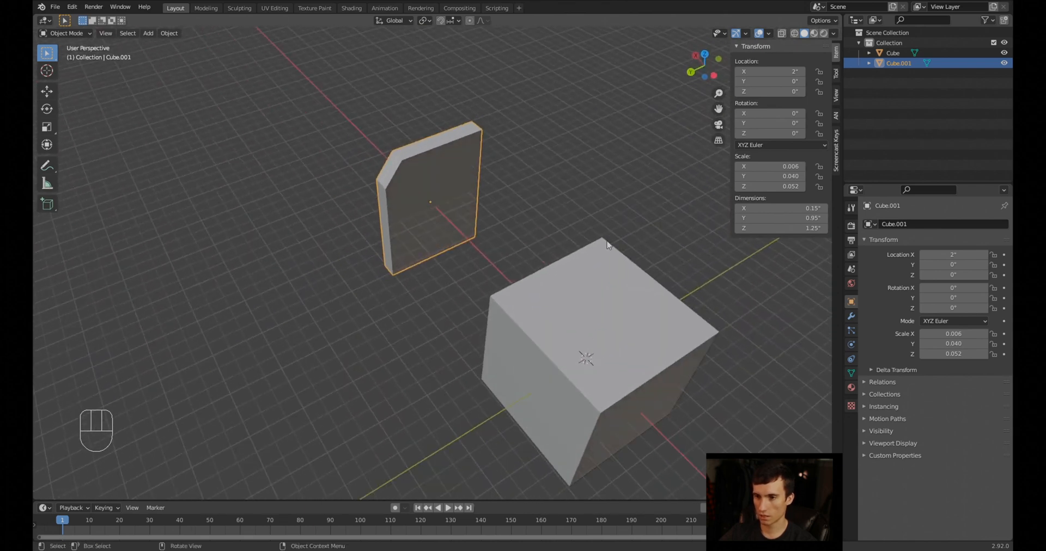
{"action": "middle_click_drag", "start_coordinate": [476, 236], "coordinate": [565, 209]}
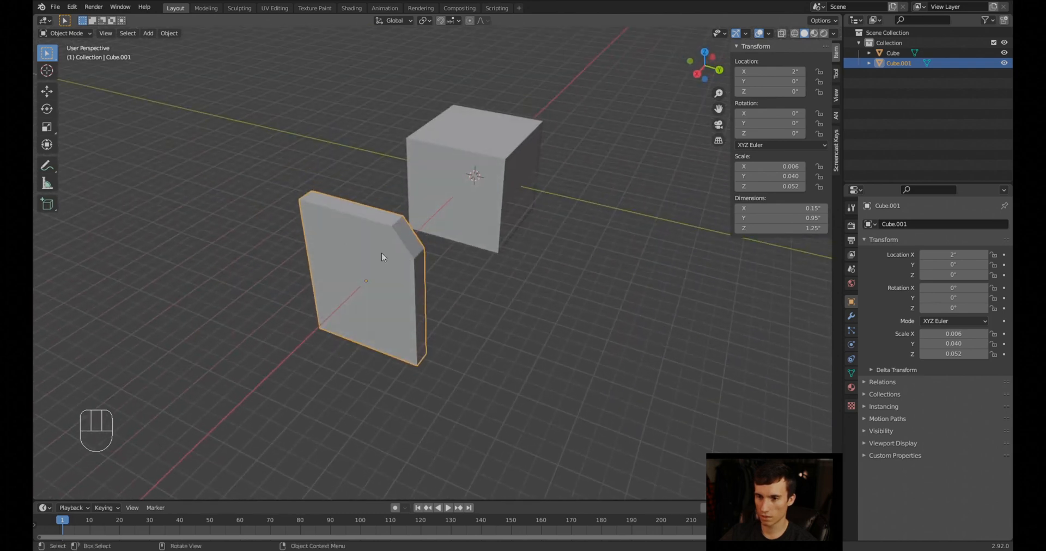
{"action": "middle_click_drag", "start_coordinate": [520, 287], "coordinate": [508, 299]}
{"action": "middle_click_drag", "start_coordinate": [556, 201], "coordinate": [612, 245]}
{"action": "left_click", "coordinate": [645, 242]}
{"action": "middle_click_drag", "start_coordinate": [741, 337], "coordinate": [441, 241]}
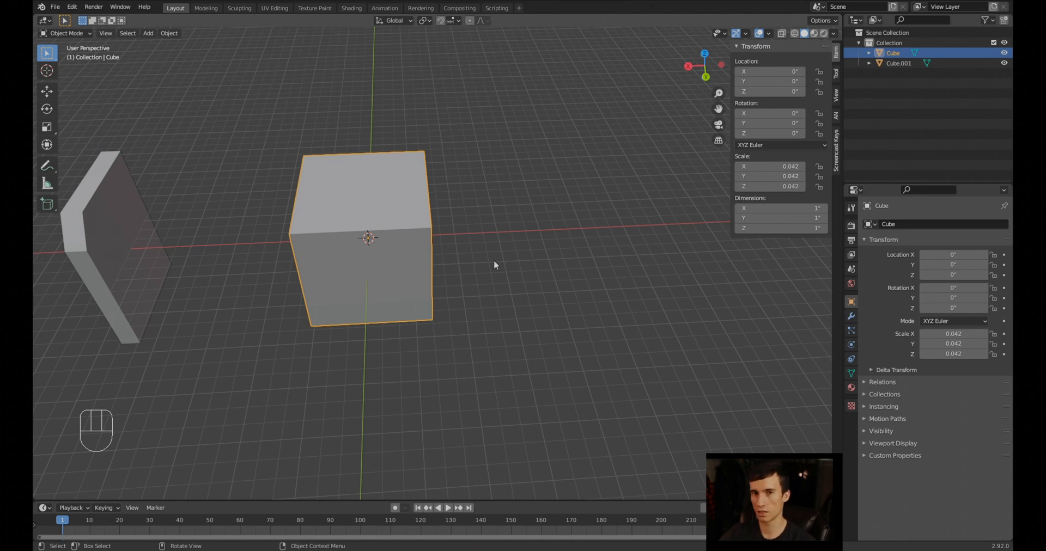
{"action": "middle_click_drag", "start_coordinate": [501, 249], "coordinate": [495, 274]}
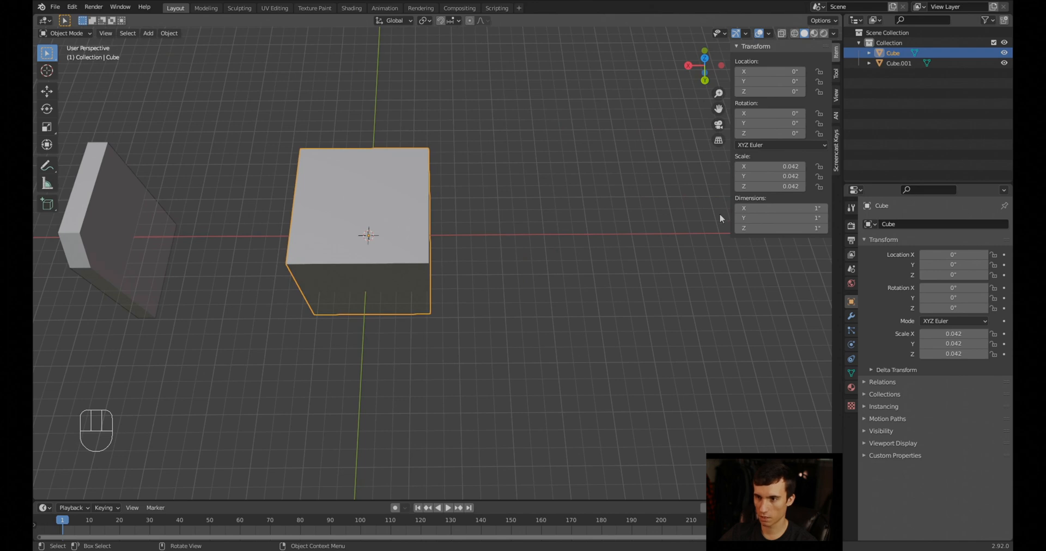
Set the cube's X dimension to 3 inches
{"action": "left_click", "coordinate": [798, 208]}
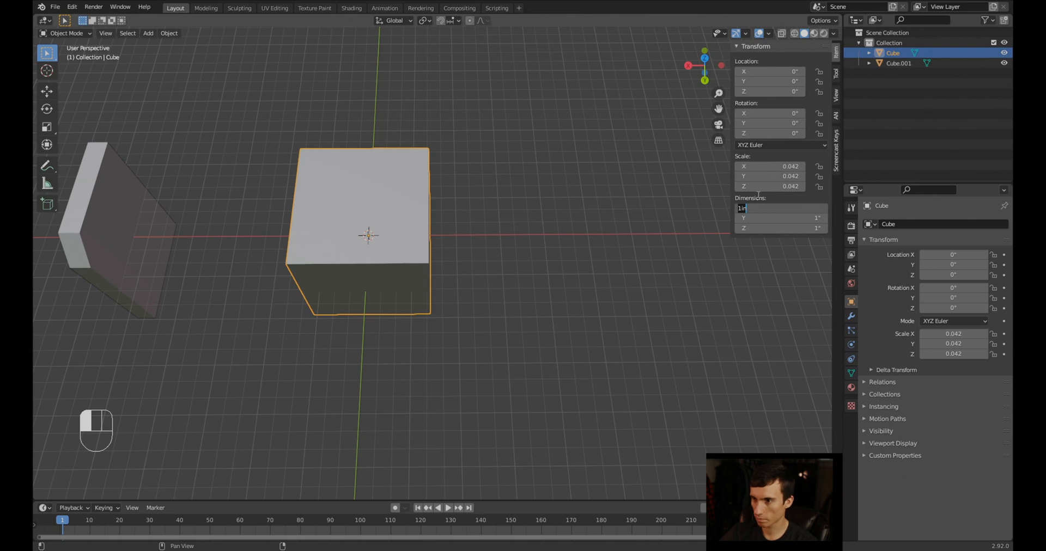
{"action": "type", "text": "3"}
{"action": "key", "text": "Tab"}
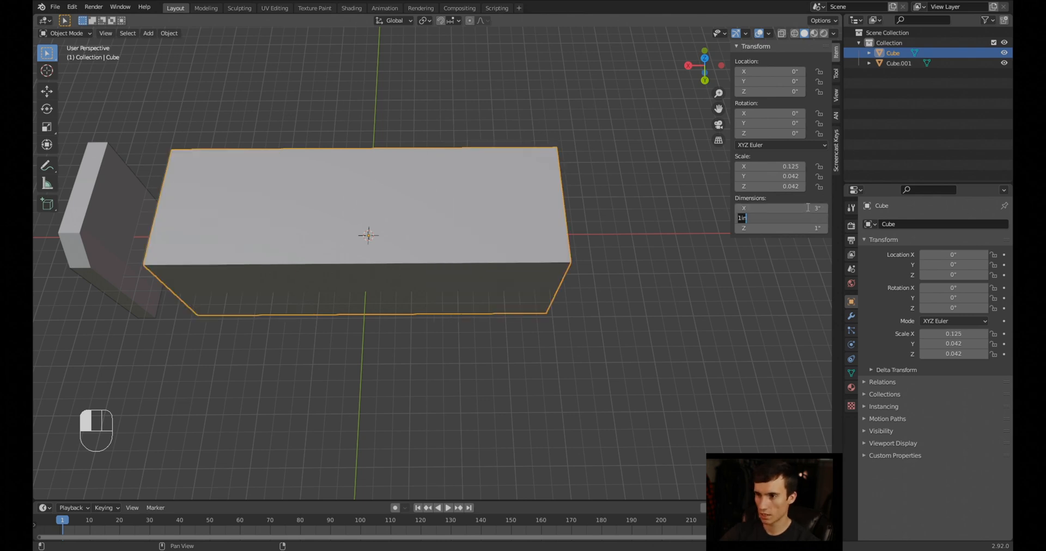
Set the cube's X dimension to 4 inches and its Y dimension to 2.5 inches
{"action": "left_click", "coordinate": [808, 208]}
{"action": "left_click", "coordinate": [808, 207]}
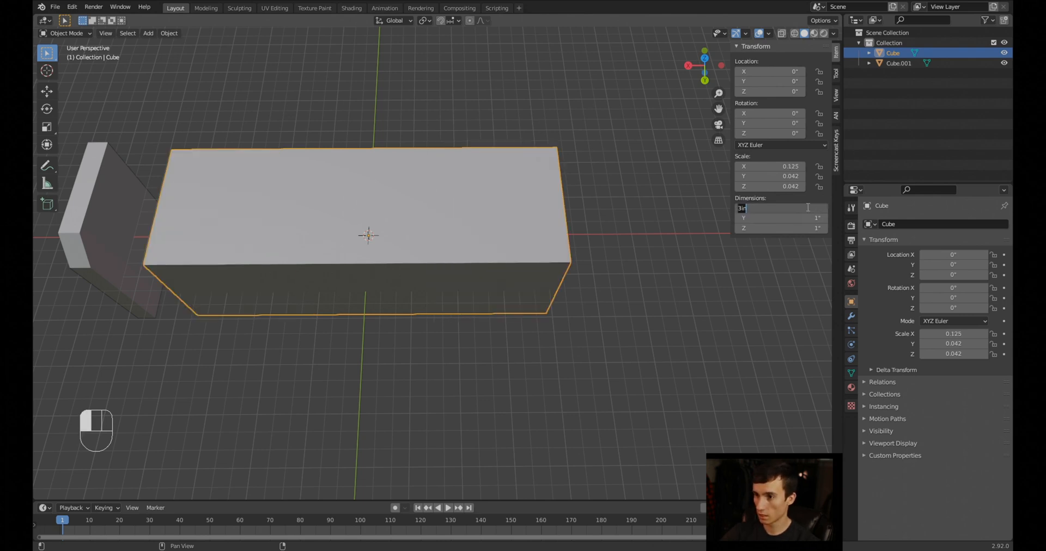
{"action": "type", "text": "4"}
{"action": "key", "text": "Return"}
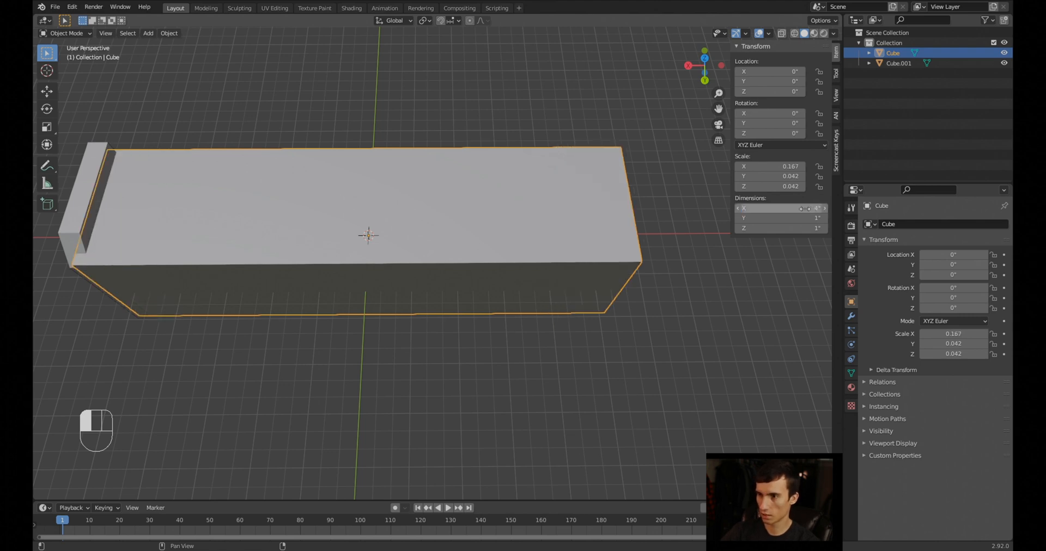
{"action": "left_click", "coordinate": [794, 217]}
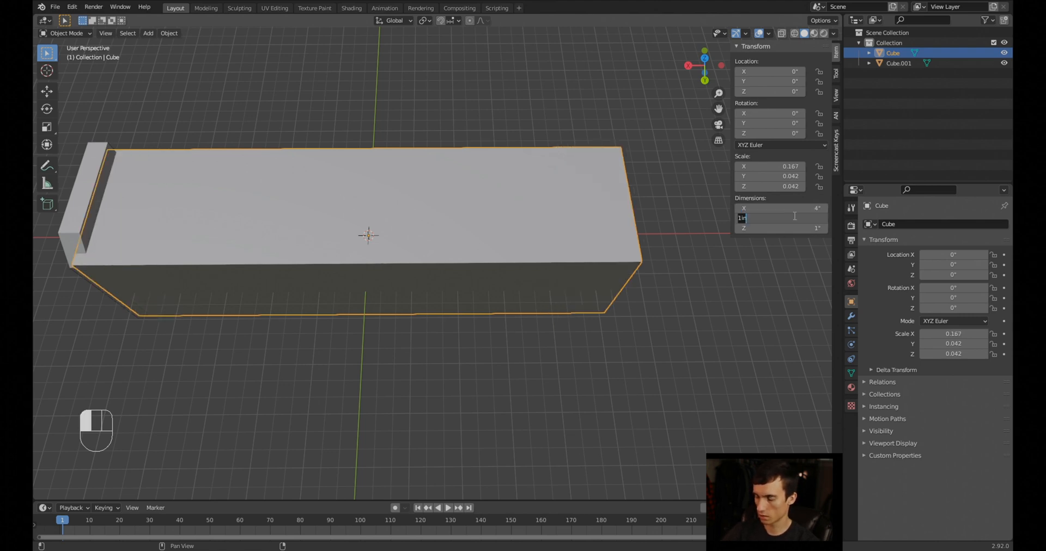
{"action": "type", "text": "2.5"}
{"action": "key", "text": "Return"}
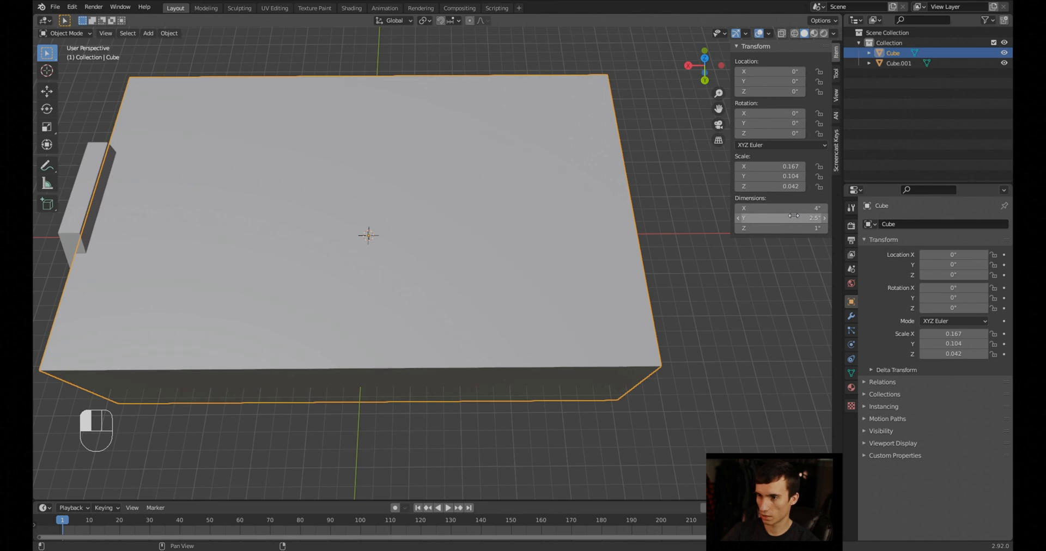
Move the enlarged block -1 inch along the global X axis, away from the plate
{"action": "middle_click_drag", "start_coordinate": [382, 281], "coordinate": [452, 259], "text": "shift"}
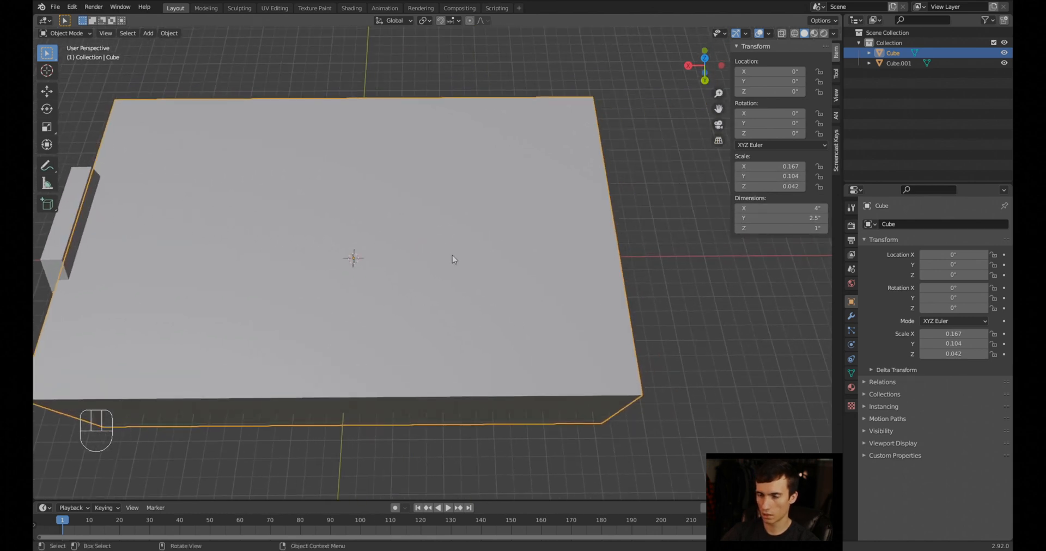
{"action": "key", "text": "g"}
{"action": "type", "text": "x"}
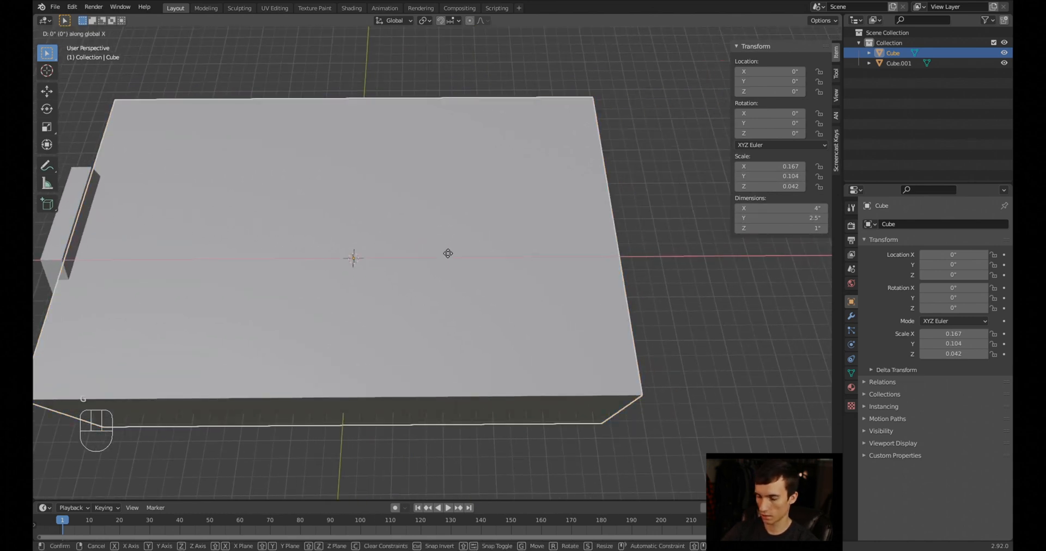
{"action": "type", "text": "1"}
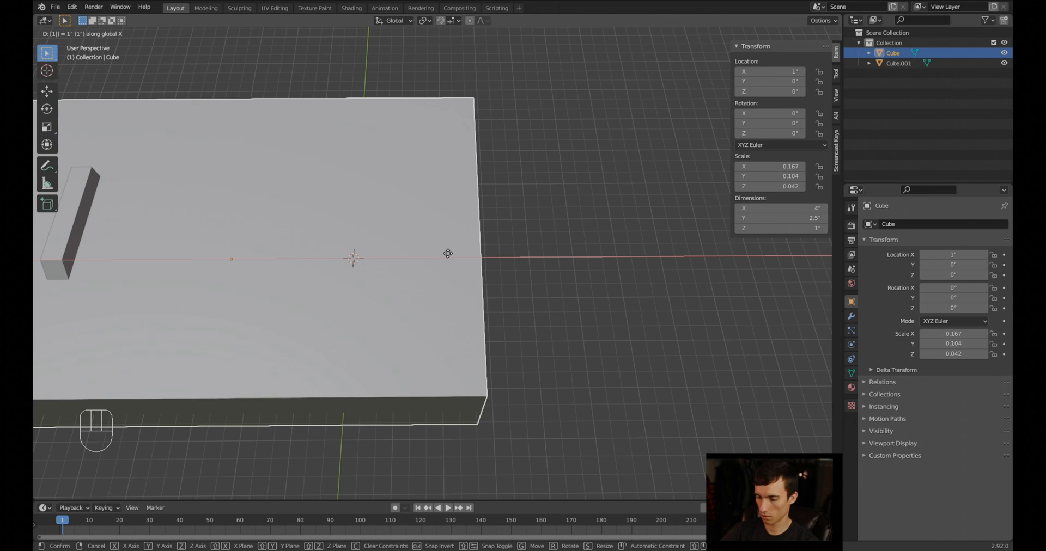
{"action": "key", "text": "BackSpace"}
{"action": "key", "text": "1"}
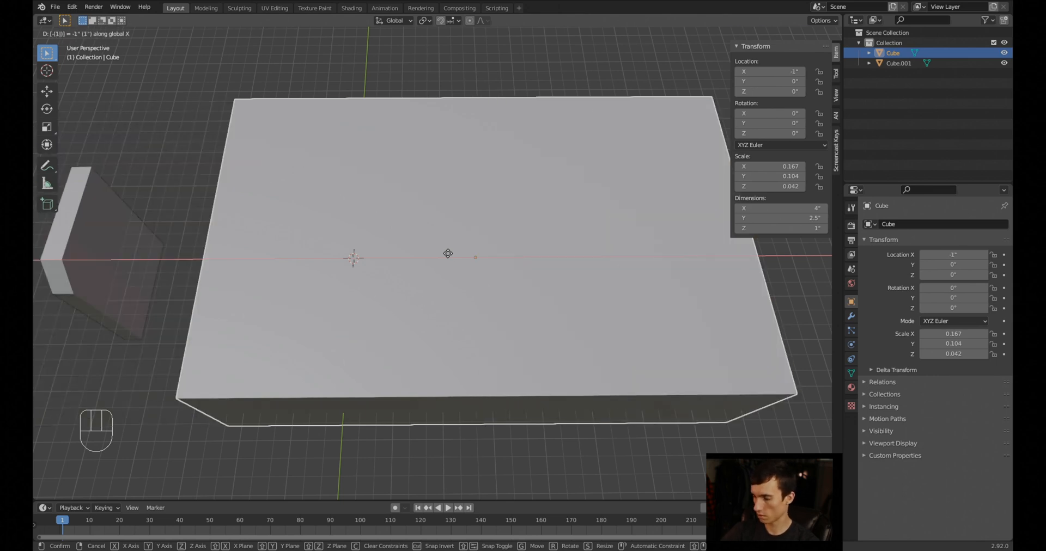
{"action": "key", "text": "Return"}
Set the block's Z dimension to 2 inches
{"action": "middle_click_drag", "start_coordinate": [565, 296], "coordinate": [527, 272]}
{"action": "middle_click_drag", "start_coordinate": [619, 400], "coordinate": [616, 329]}
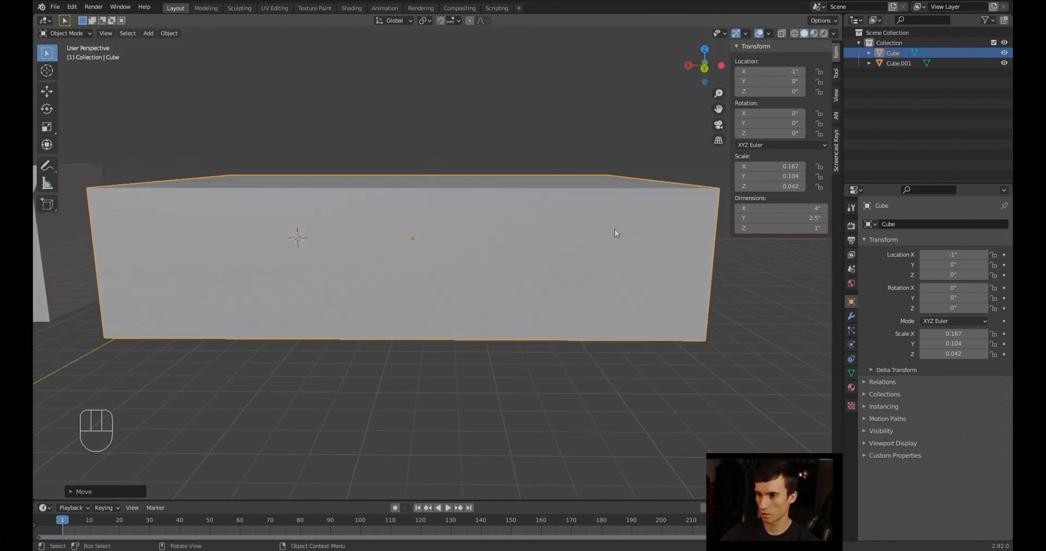
{"action": "left_click", "coordinate": [799, 228]}
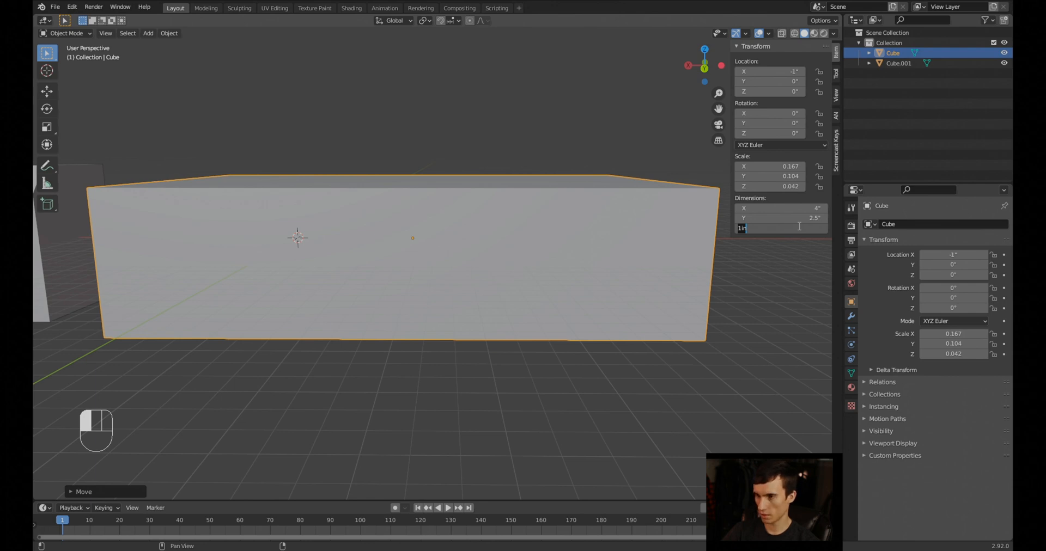
{"action": "type", "text": "2"}
{"action": "key", "text": "Return"}
{"action": "middle_click_drag", "start_coordinate": [569, 353], "coordinate": [566, 411]}
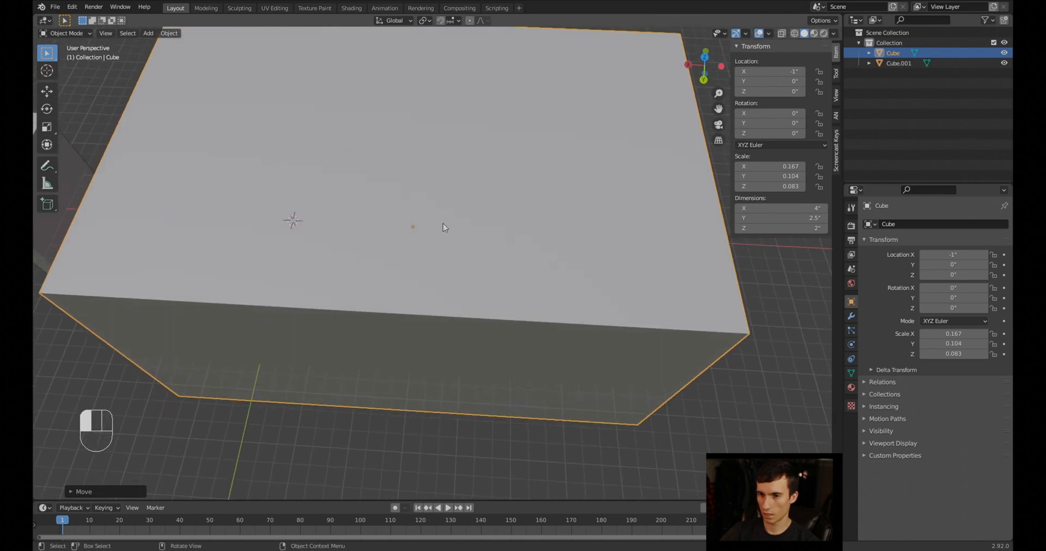
Enter Edit Mode on the block with face selection and select its top face, with the Select Box tool active
{"action": "middle_click_drag", "start_coordinate": [443, 226], "coordinate": [452, 264]}
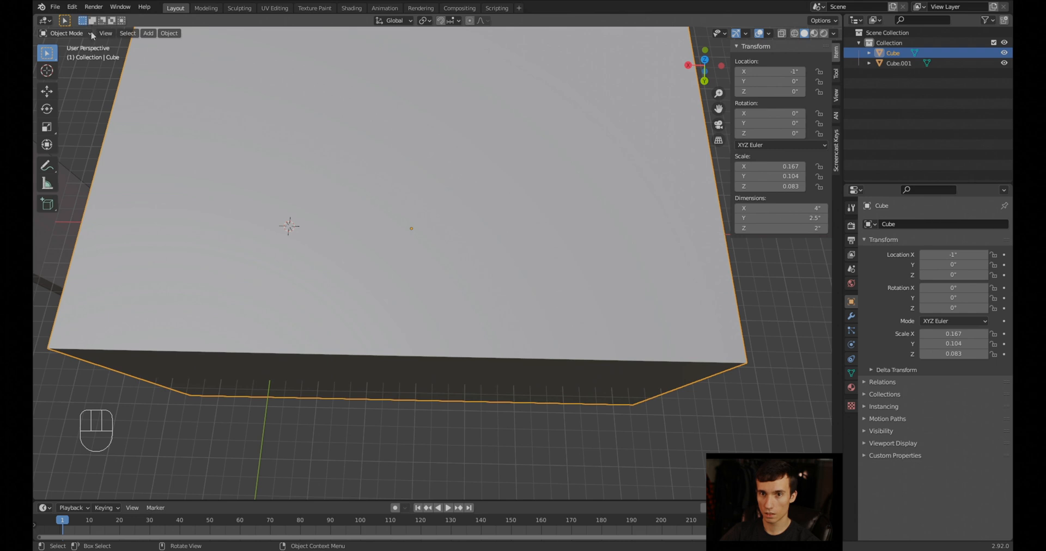
{"action": "key", "text": "Tab"}
{"action": "left_click", "coordinate": [120, 33]}
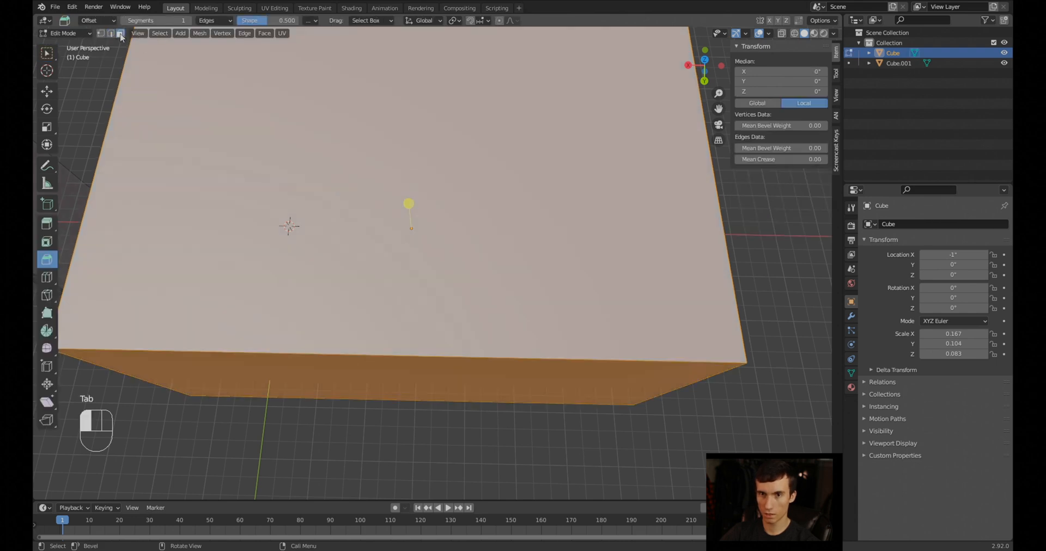
{"action": "middle_click_drag", "start_coordinate": [480, 305], "coordinate": [490, 283]}
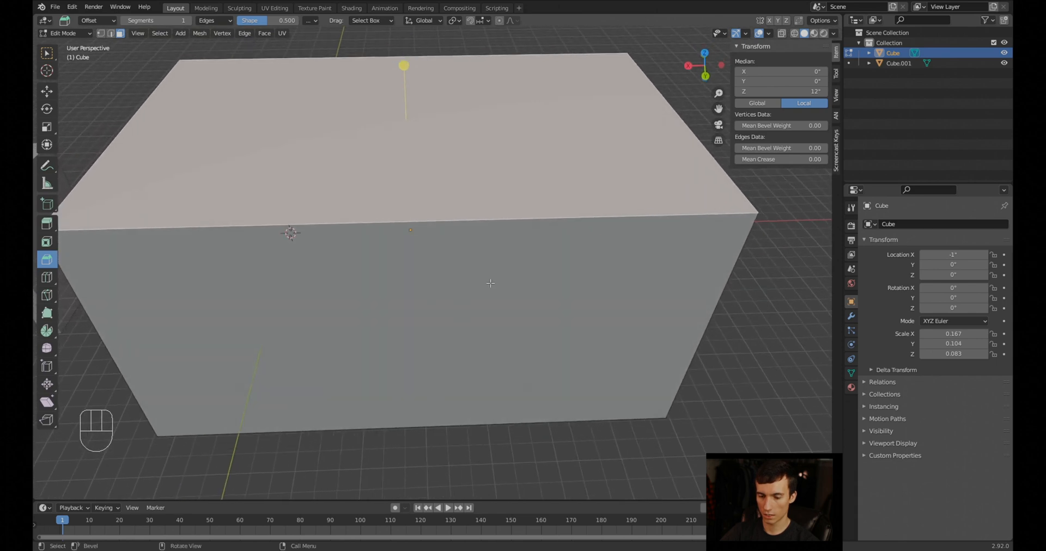
{"action": "left_click", "coordinate": [53, 53]}
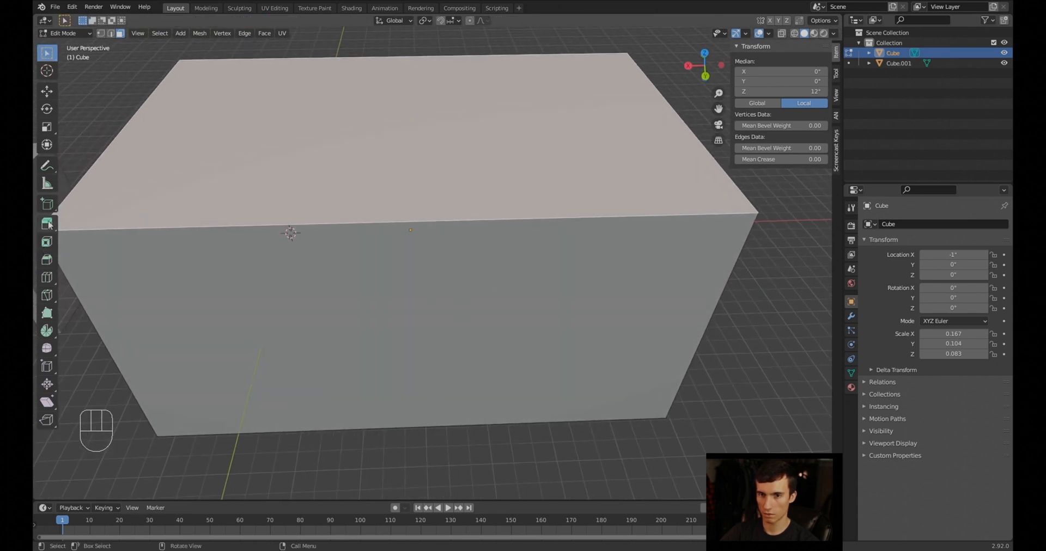
{"action": "left_click", "coordinate": [51, 258]}
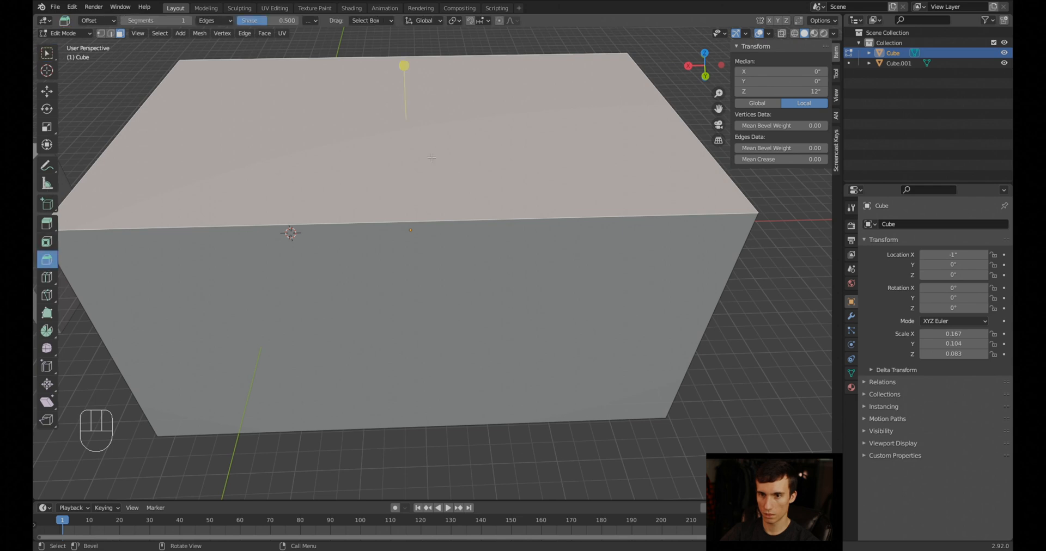
{"action": "left_click", "coordinate": [46, 53]}
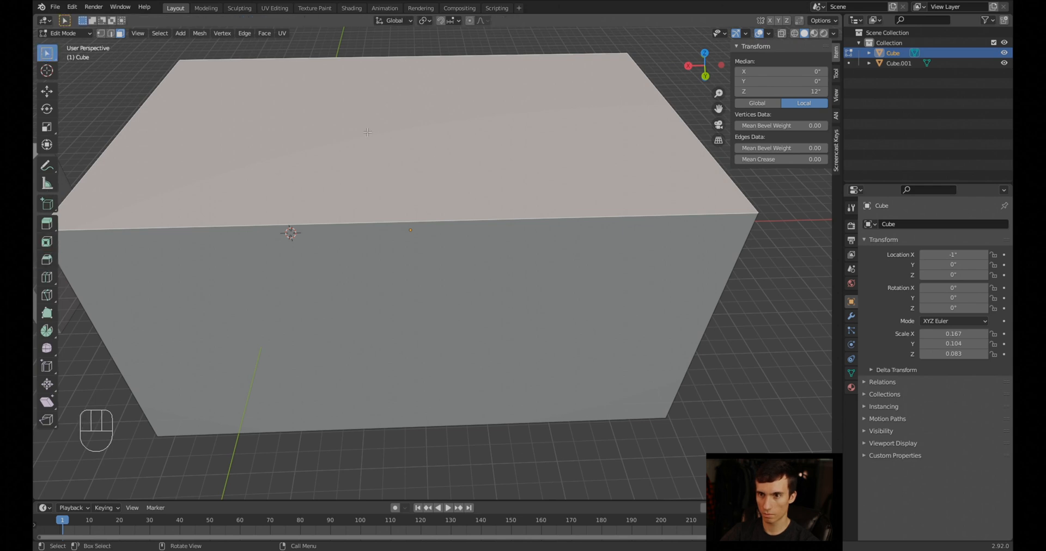
From the top view, scale the block's top face down uniformly until its Y edge is about 1.78 inches long
{"action": "key", "text": "s"}
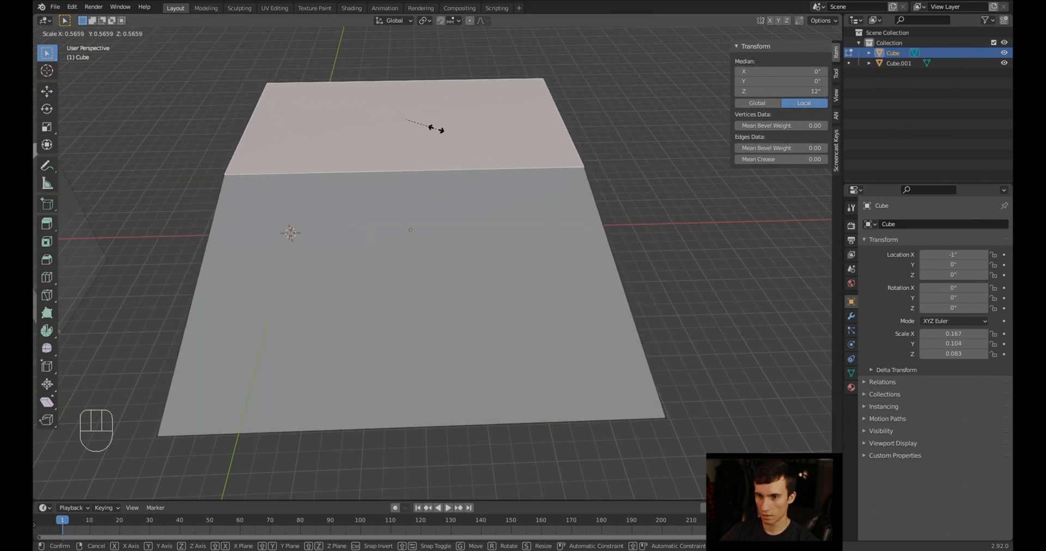
{"action": "right_click", "coordinate": [445, 121]}
{"action": "key", "text": "KP_7"}
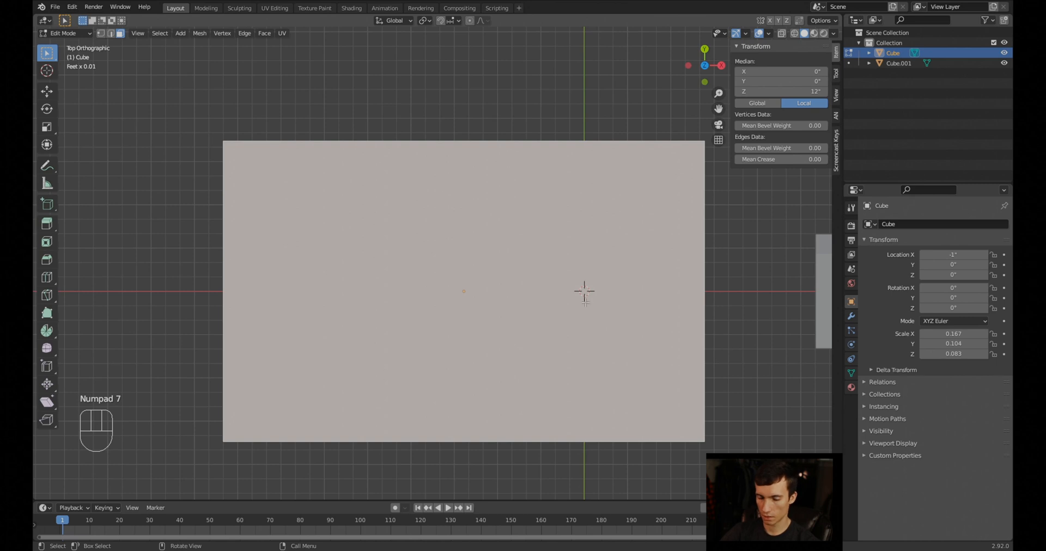
{"action": "key", "text": "s"}
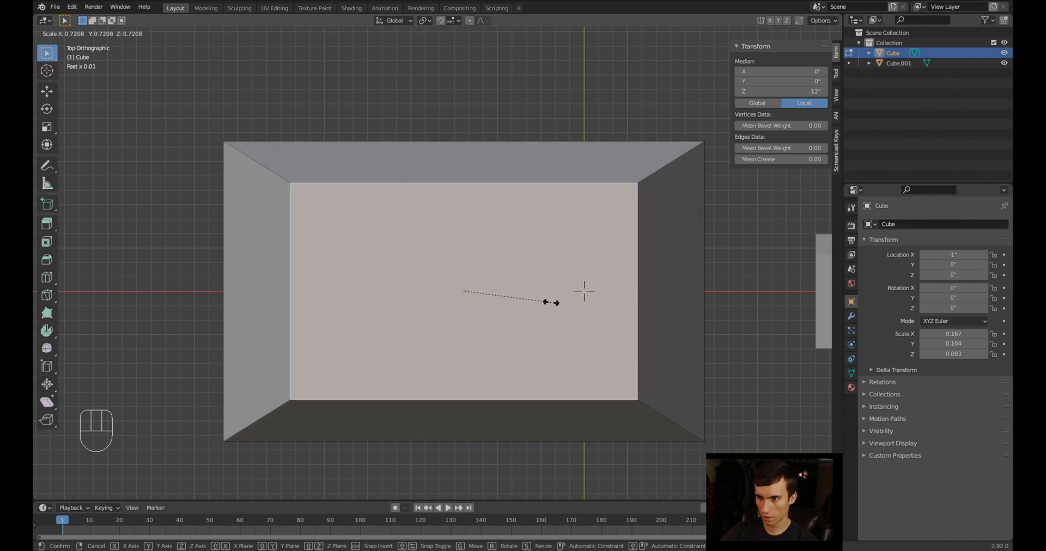
{"action": "left_click", "coordinate": [550, 302]}
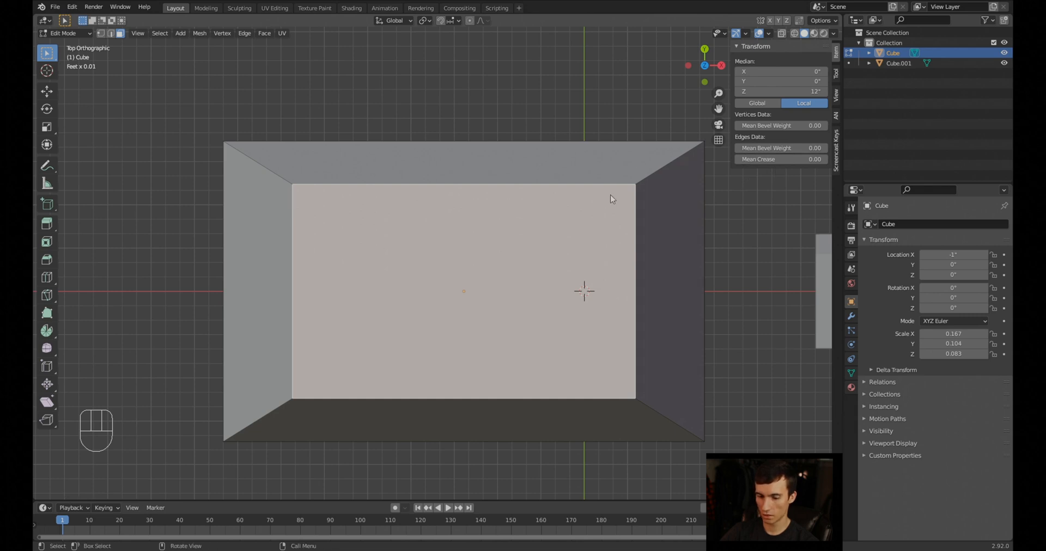
In Object Mode, measure the Y-direction edge of the block's top face corner to corner, and delete the ruler
{"action": "key", "text": "Tab"}
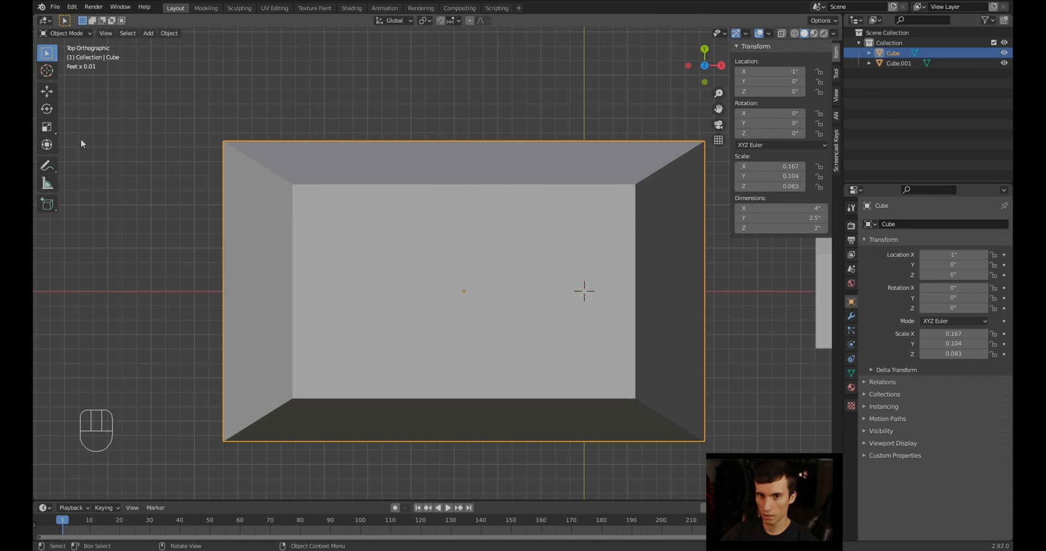
{"action": "left_click", "coordinate": [49, 181]}
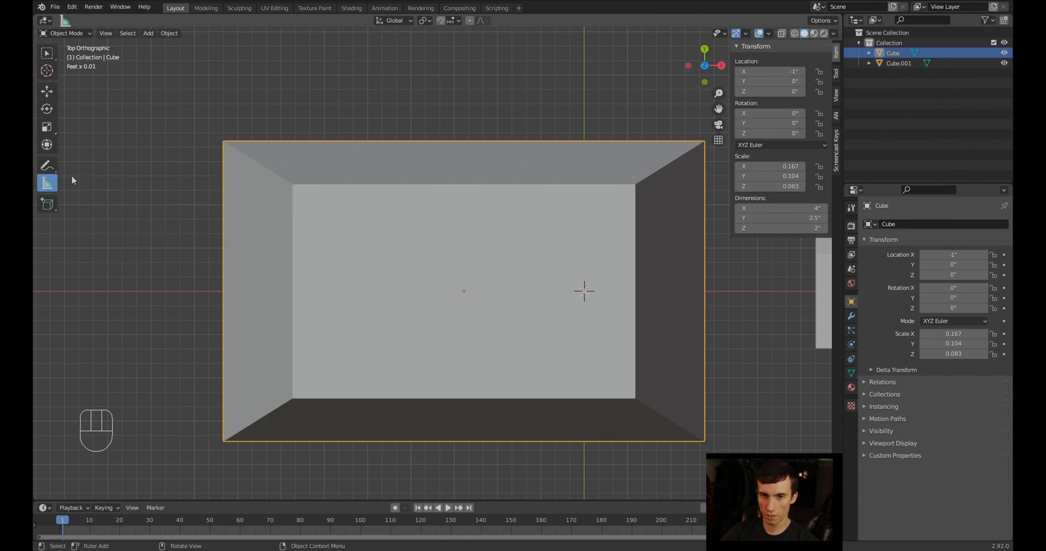
{"action": "key", "text": "ctrl"}
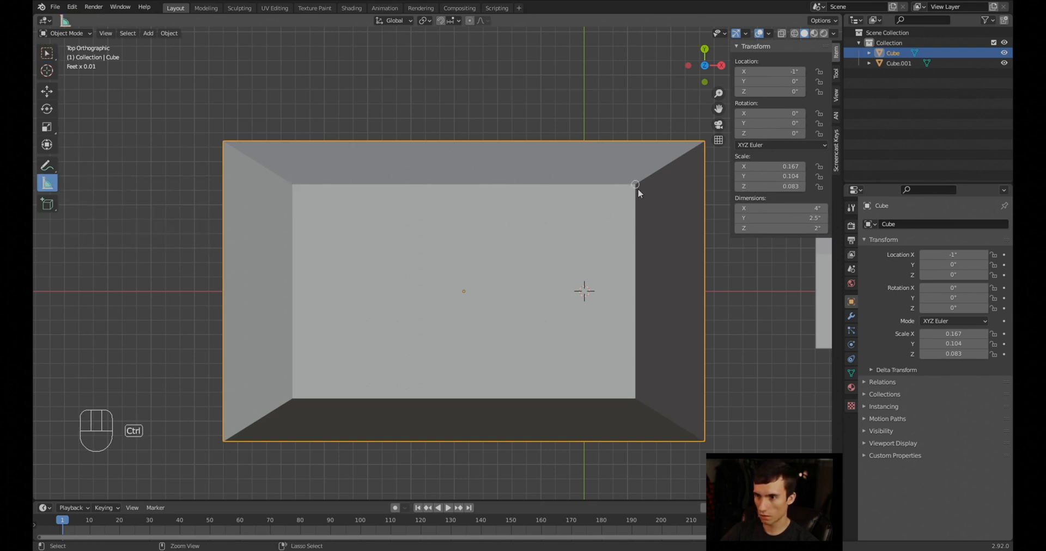
{"action": "left_click_drag", "start_coordinate": [636, 188], "coordinate": [636, 398], "text": "ctrl"}
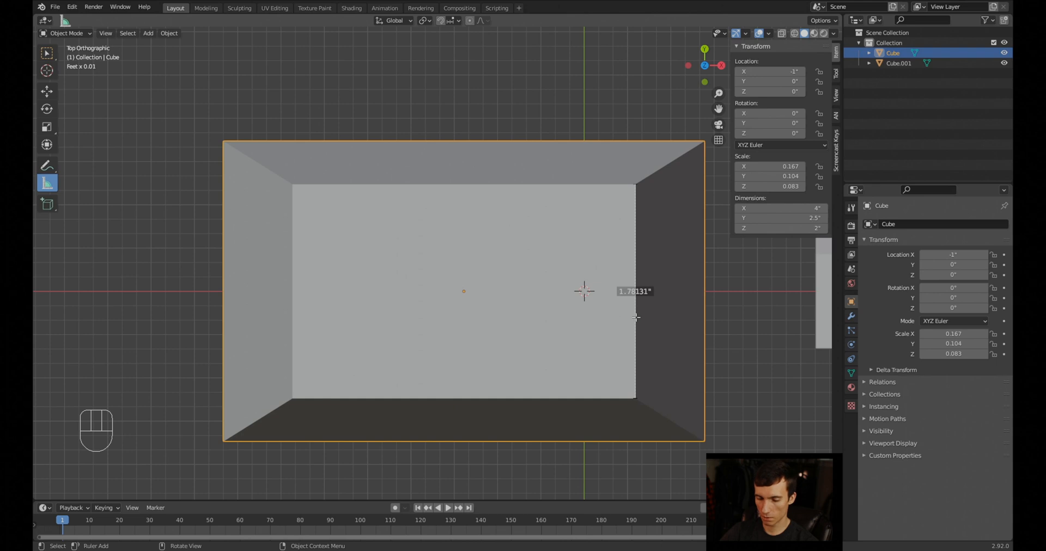
{"action": "key", "text": "Delete"}
{"action": "key", "text": "Delete"}
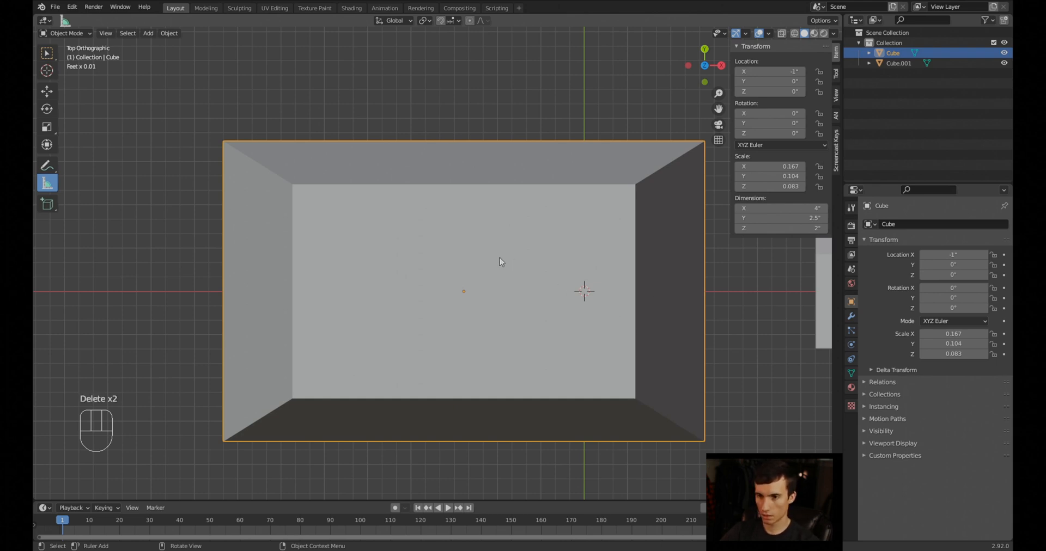
Scale the block's selected top face down uniformly by a further factor of about 0.93 in Edit Mode
{"action": "key", "text": "Tab"}
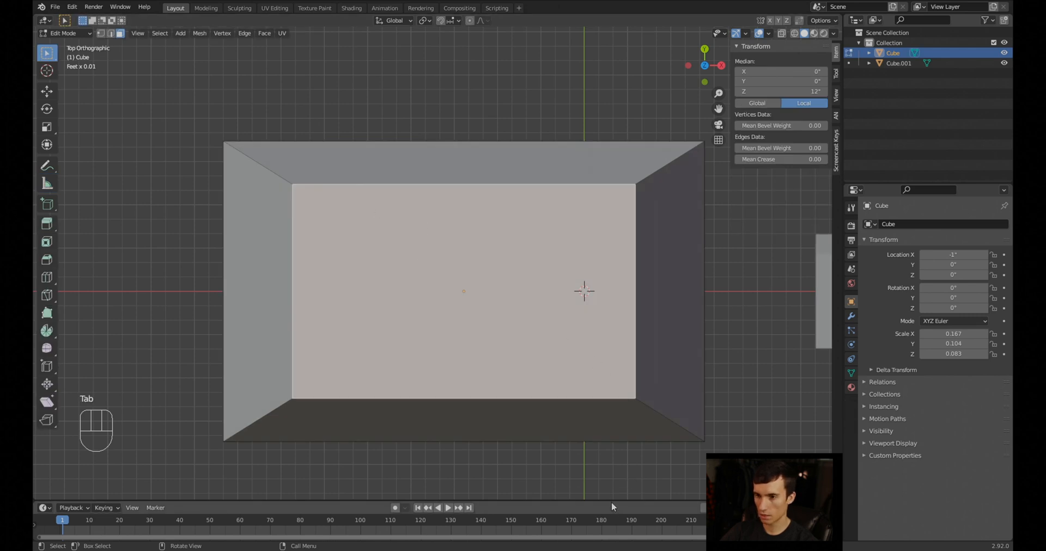
{"action": "key", "text": "s"}
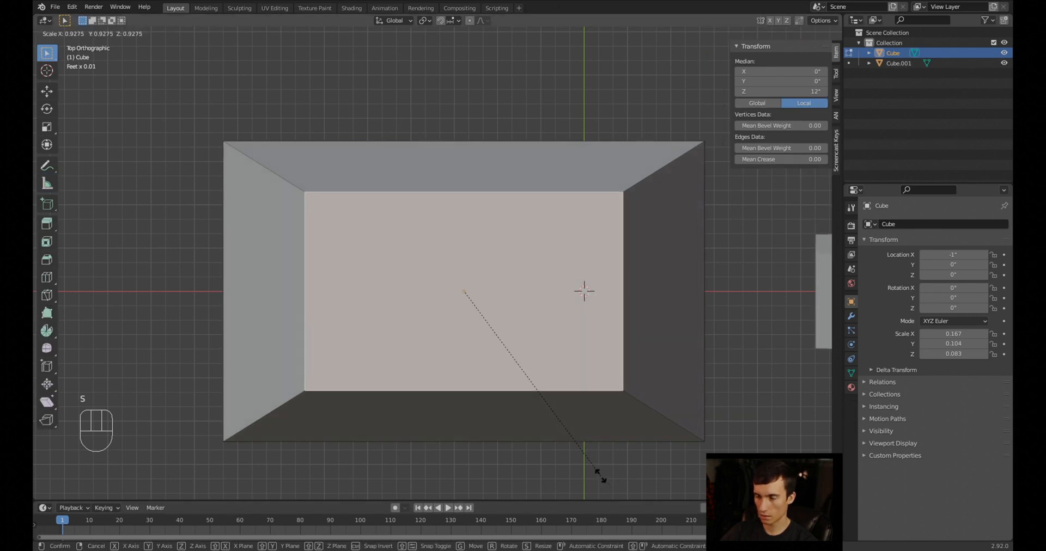
{"action": "left_click", "coordinate": [600, 477]}
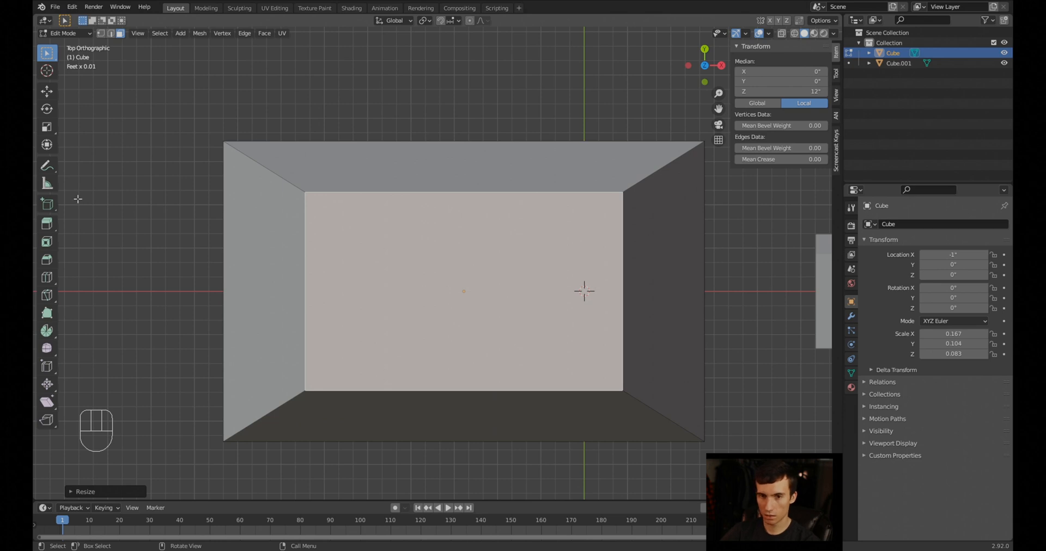
Measure the reduced top face's Y-direction edge, delete the ruler, and undo the accidental deletion of the block
{"action": "key", "text": "Tab"}
{"action": "left_click", "coordinate": [47, 204]}
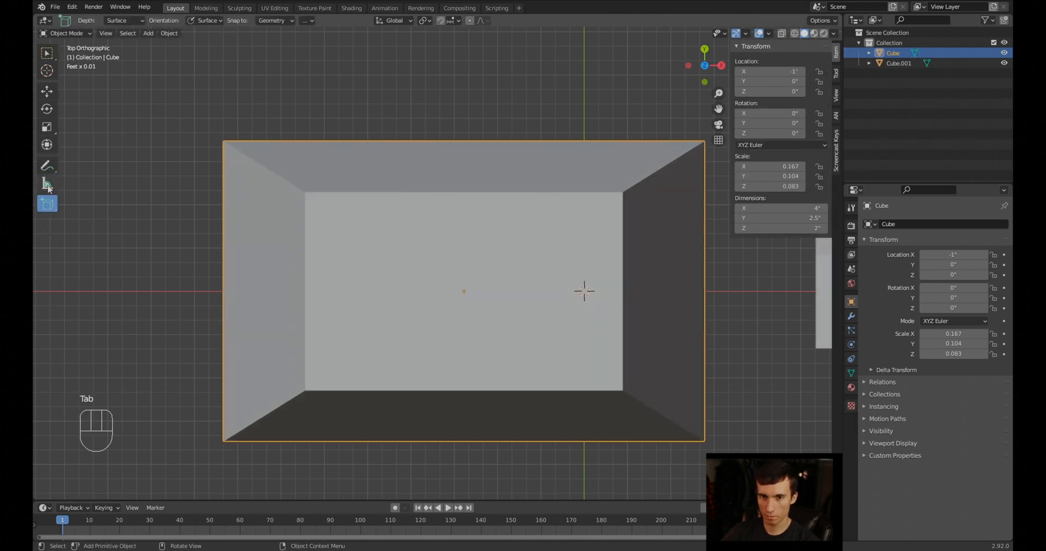
{"action": "left_click", "coordinate": [47, 184]}
{"action": "left_click_drag", "start_coordinate": [623, 192], "coordinate": [619, 391], "text": "ctrl"}
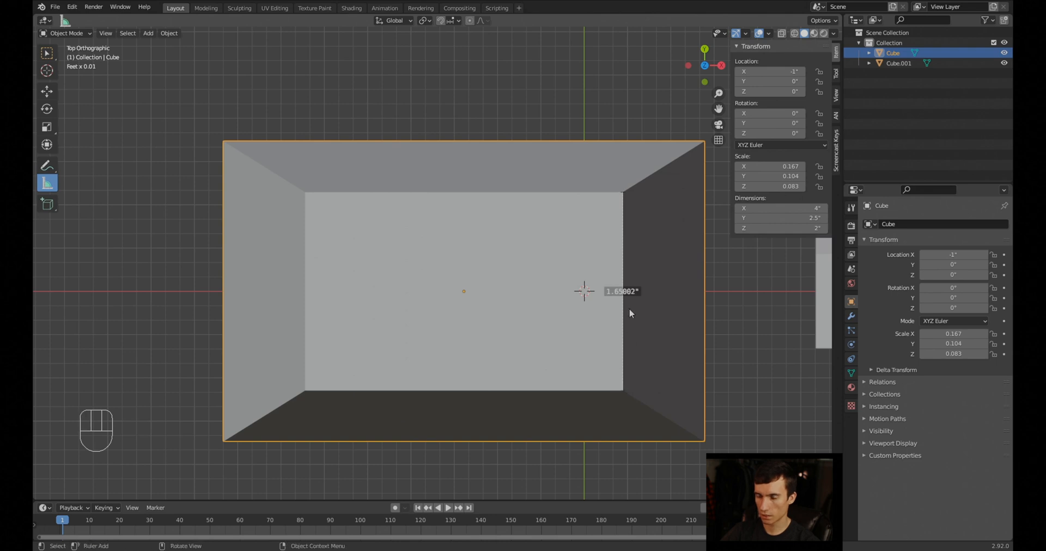
{"action": "key", "text": "Delete"}
{"action": "key", "text": "Delete"}
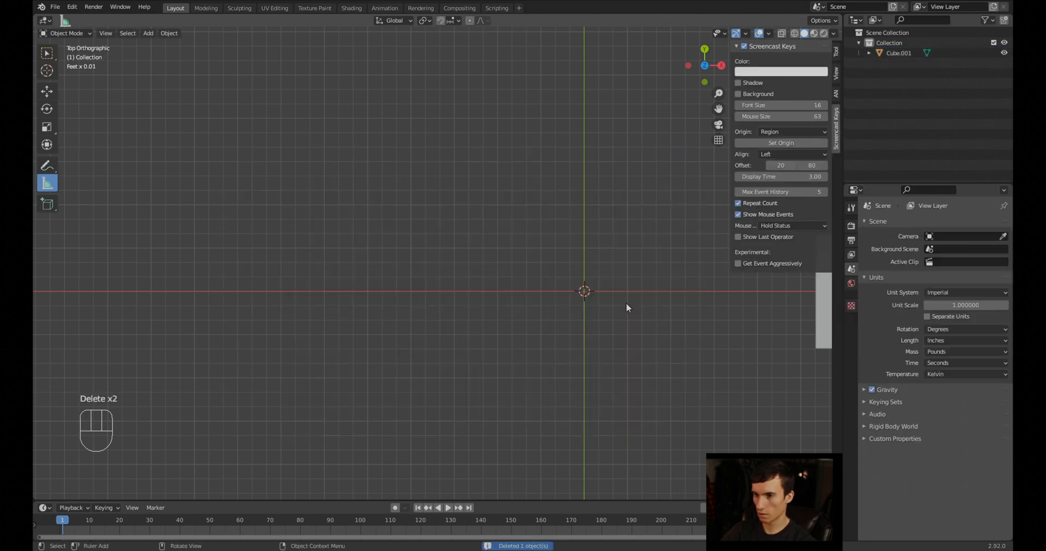
{"action": "key", "text": "ctrl+z"}
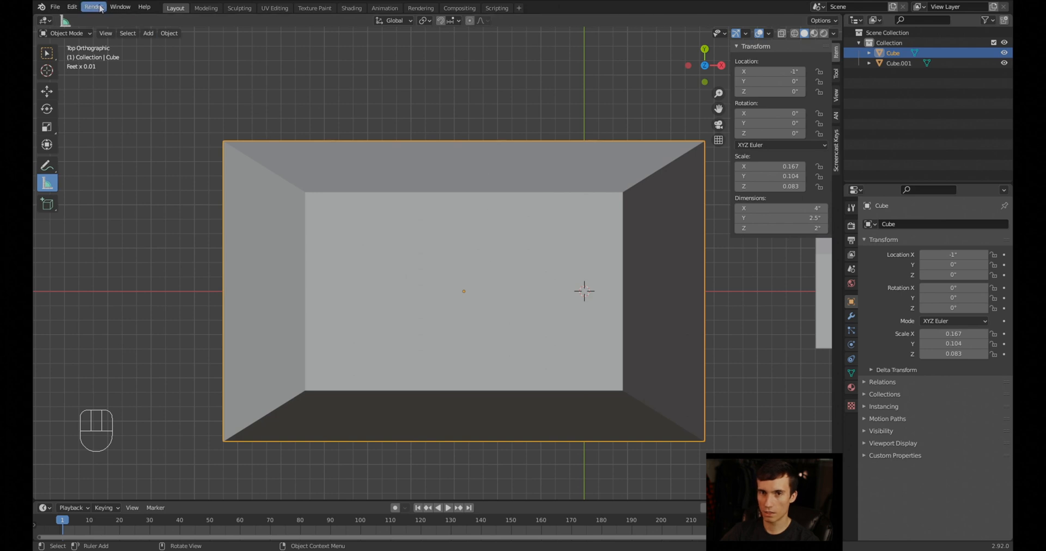
Save the project file "For Blender How To.blend"
{"action": "key", "text": "ctrl+s"}
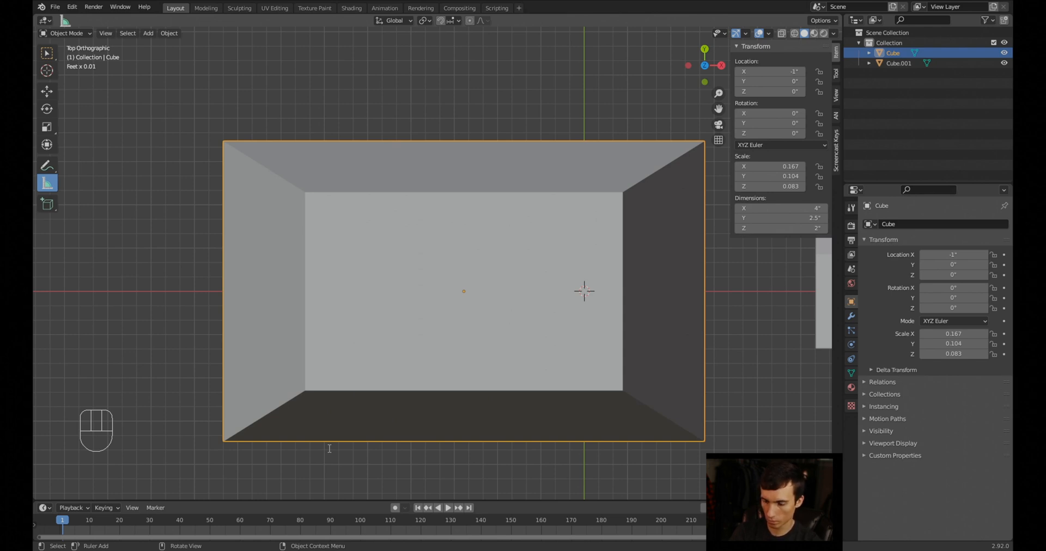
{"action": "key", "text": "ctrl+s"}
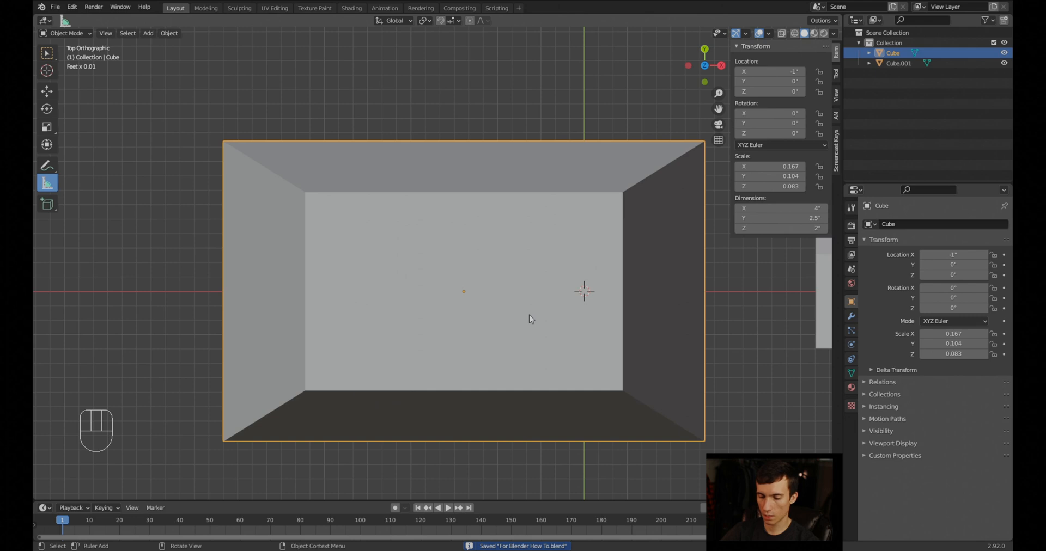
{"action": "key", "text": "ctrl+s"}
{"action": "key", "text": "Tab"}
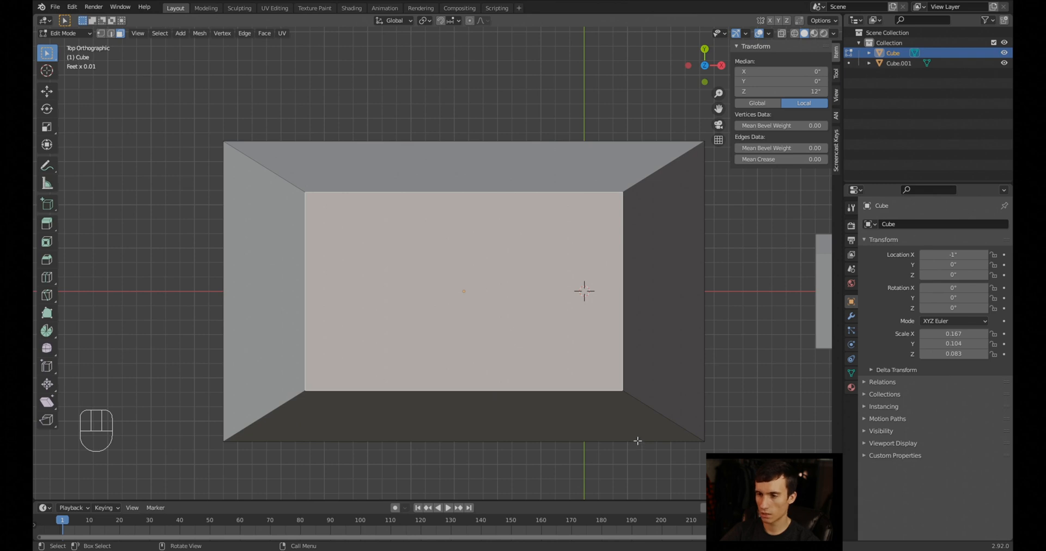
{"action": "scroll", "coordinate": [624, 401], "scroll_direction": "down", "scroll_amount": 1}
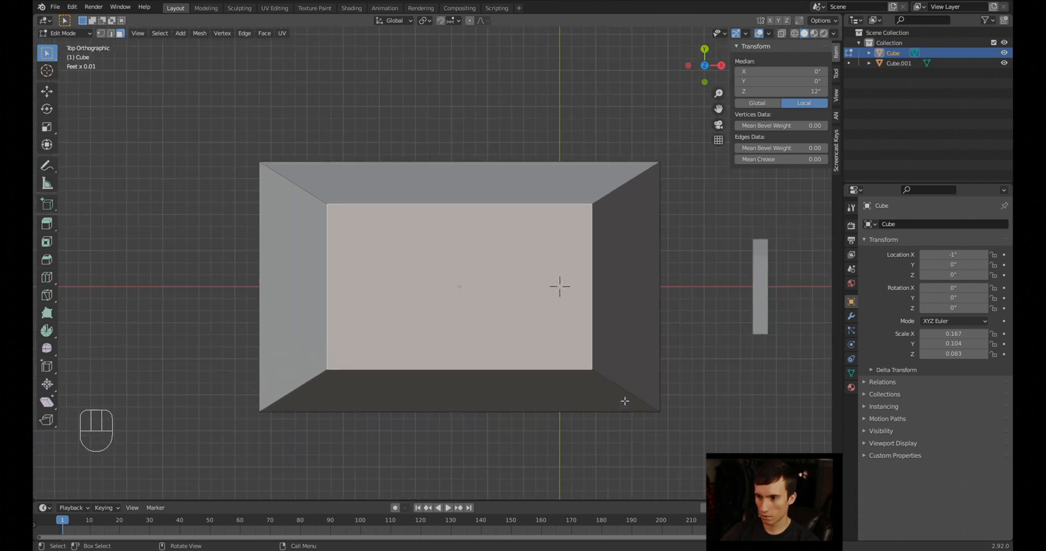
{"action": "key", "text": "Tab"}
{"action": "left_click", "coordinate": [759, 290]}
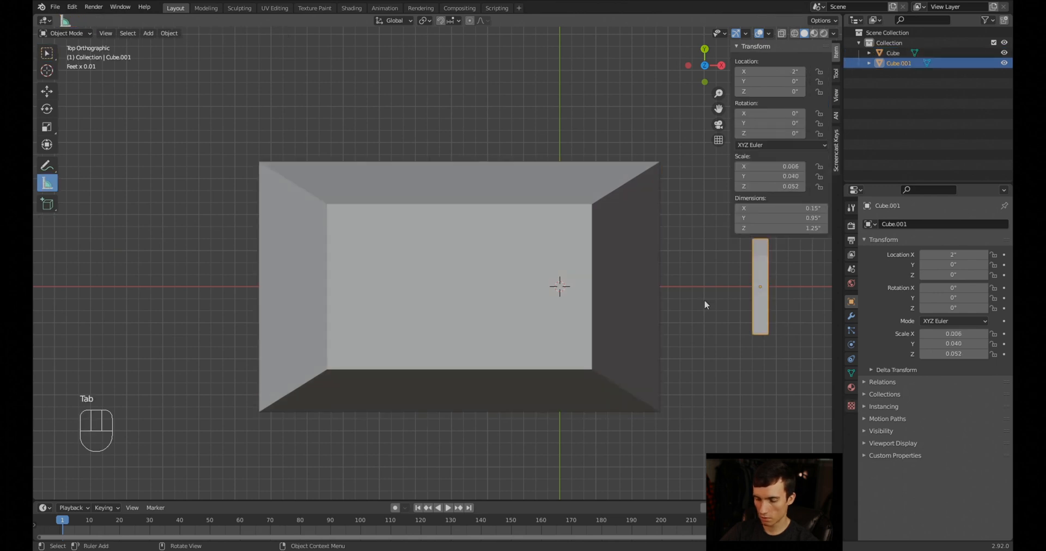
{"action": "key", "text": "g"}
{"action": "key", "text": "x"}
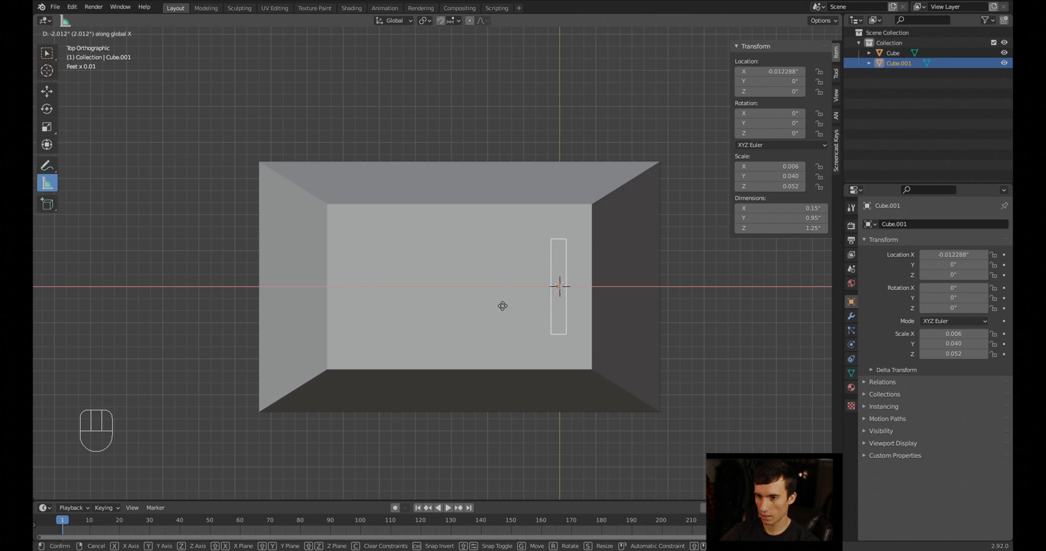
{"action": "right_click", "coordinate": [671, 313]}
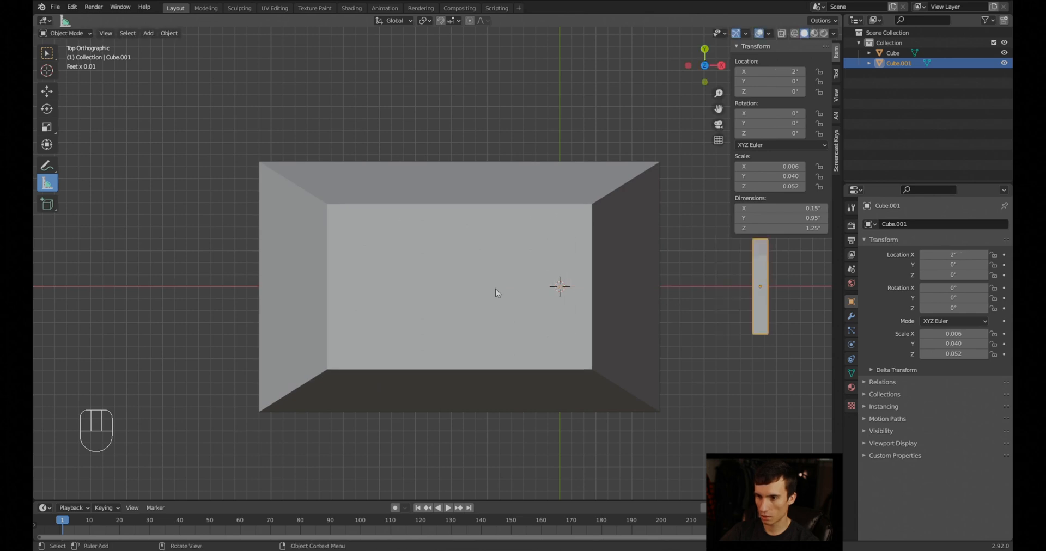
Scale the block's top face down uniformly by a factor of about 0.82 in Edit Mode and clear the selection
{"action": "left_click", "coordinate": [528, 255]}
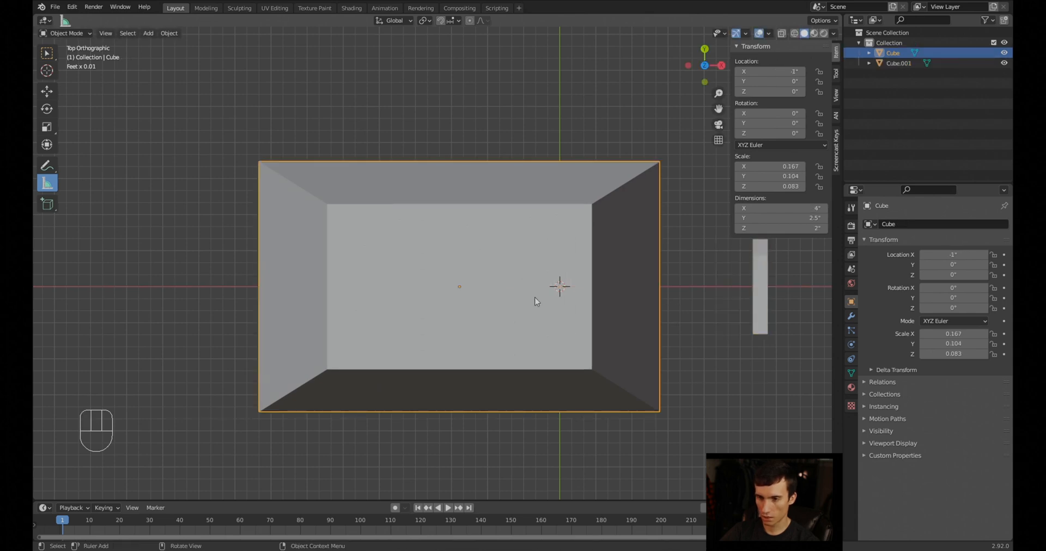
{"action": "key", "text": "Tab"}
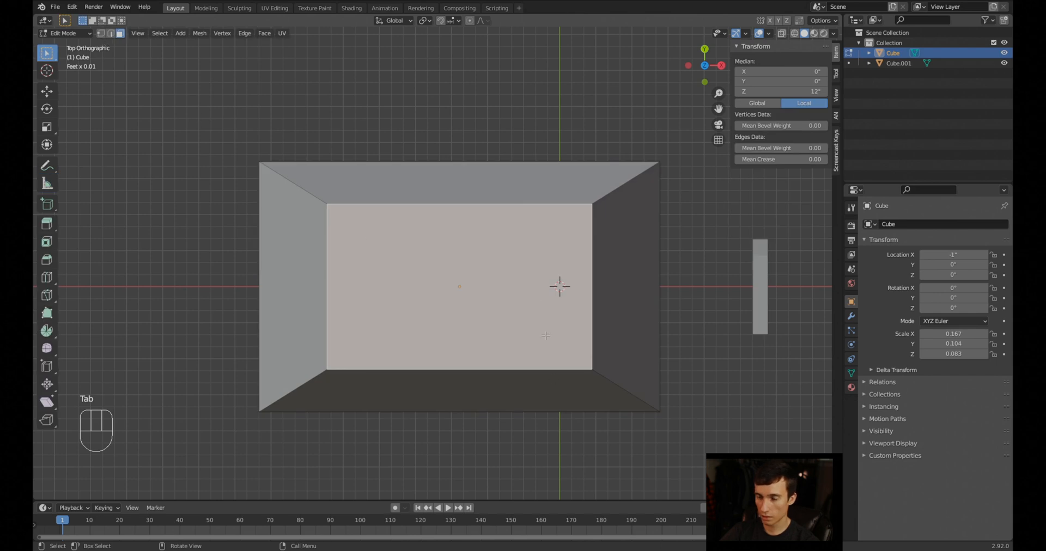
{"action": "key", "text": "s"}
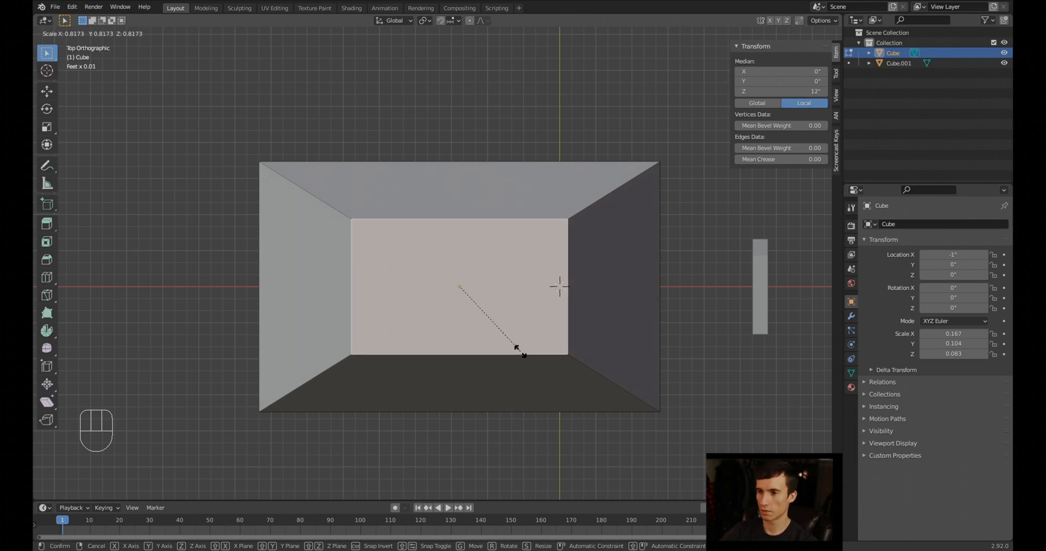
{"action": "left_click", "coordinate": [517, 349]}
{"action": "left_click", "coordinate": [726, 322]}
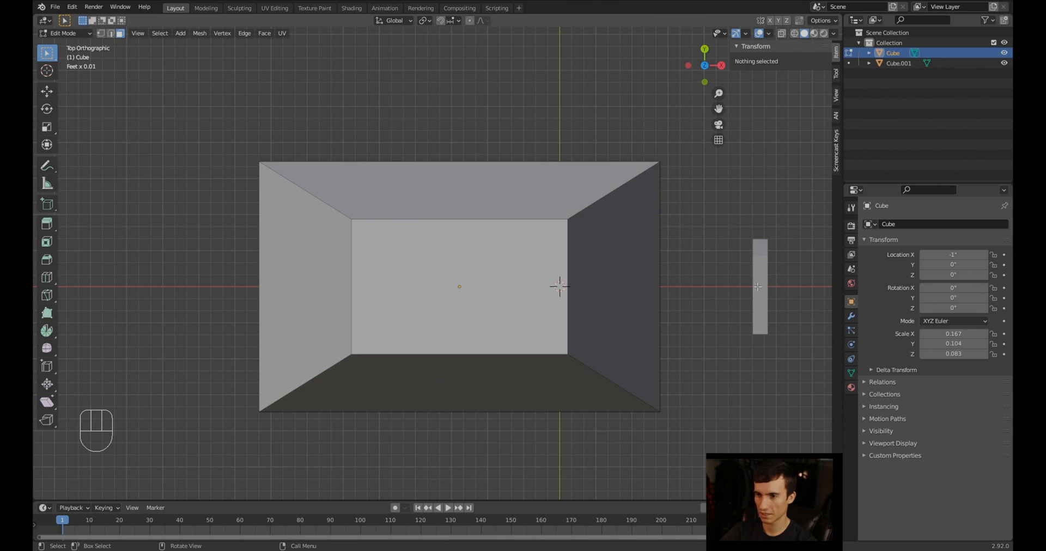
Return the block from Edit Mode to Object Mode
{"action": "key", "text": "Tab"}
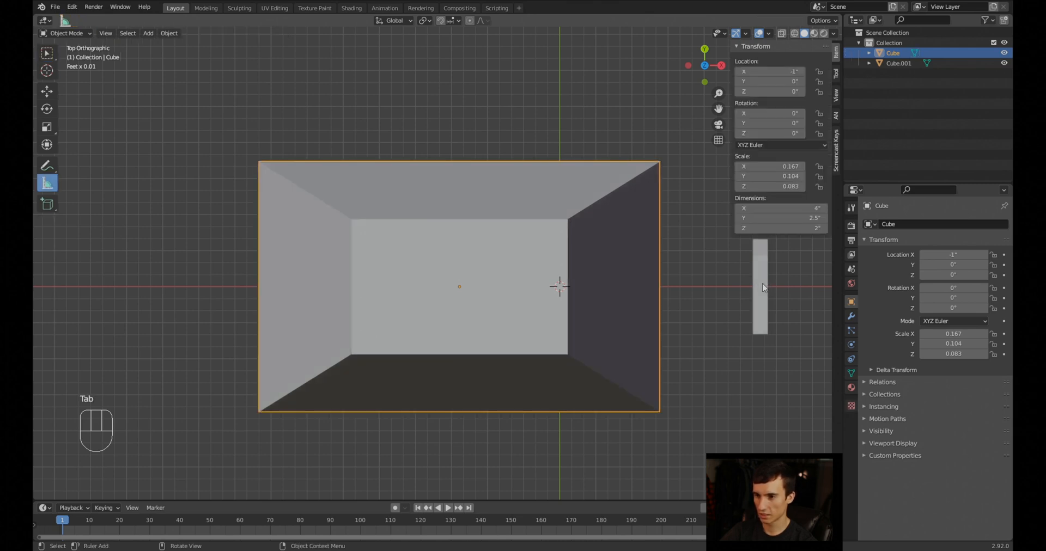
{"action": "left_click", "coordinate": [762, 284]}
{"action": "key", "text": "g"}
{"action": "key", "text": "x"}
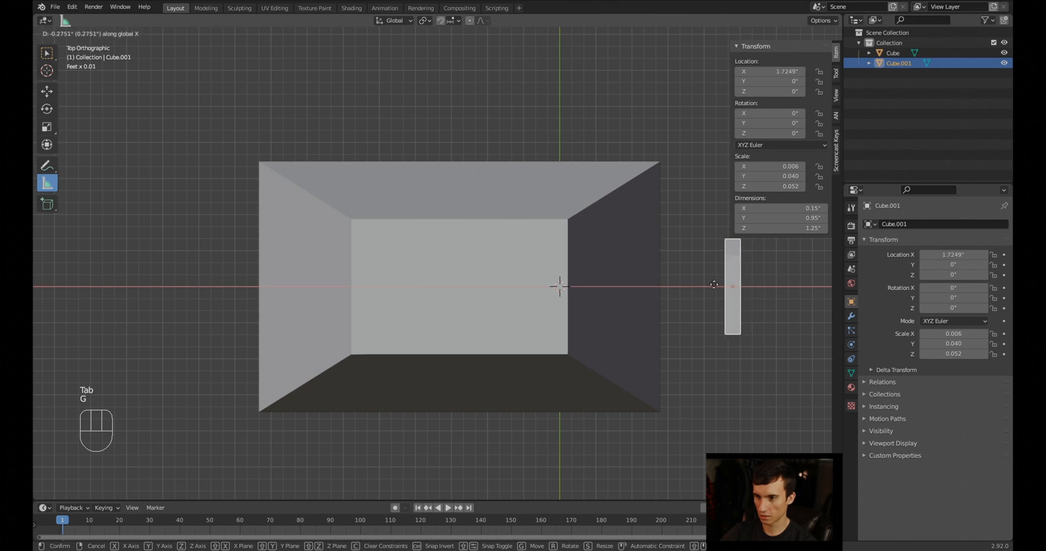
{"action": "right_click", "coordinate": [554, 289]}
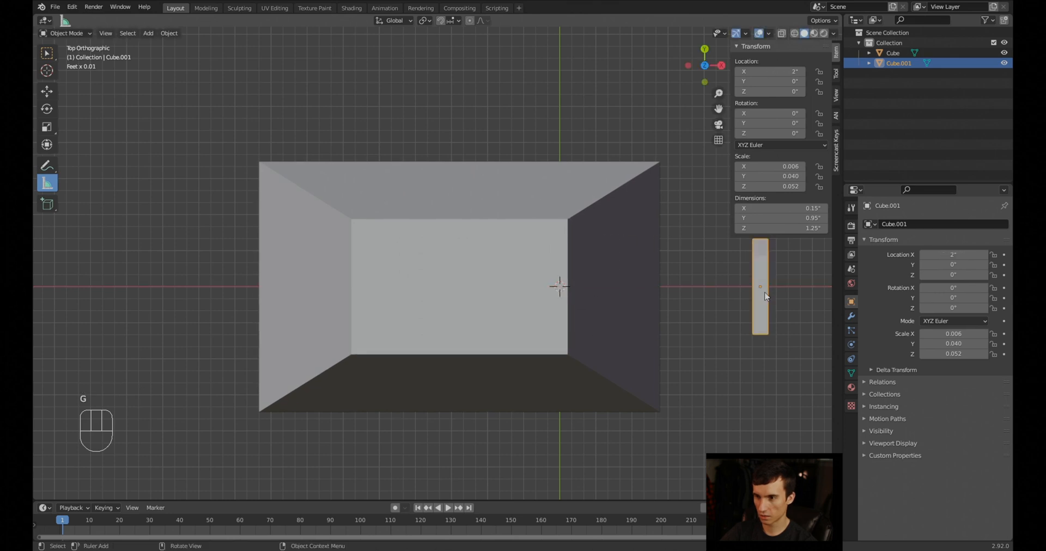
Set the tapered block's X dimension to 5 inches
{"action": "left_click", "coordinate": [472, 288]}
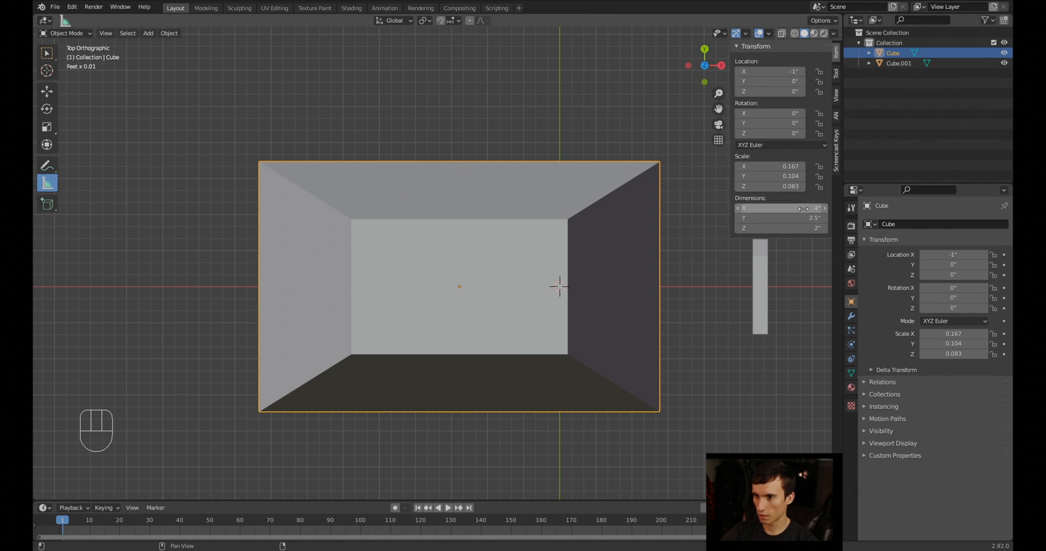
{"action": "left_click_drag", "start_coordinate": [803, 209], "coordinate": [802, 208]}
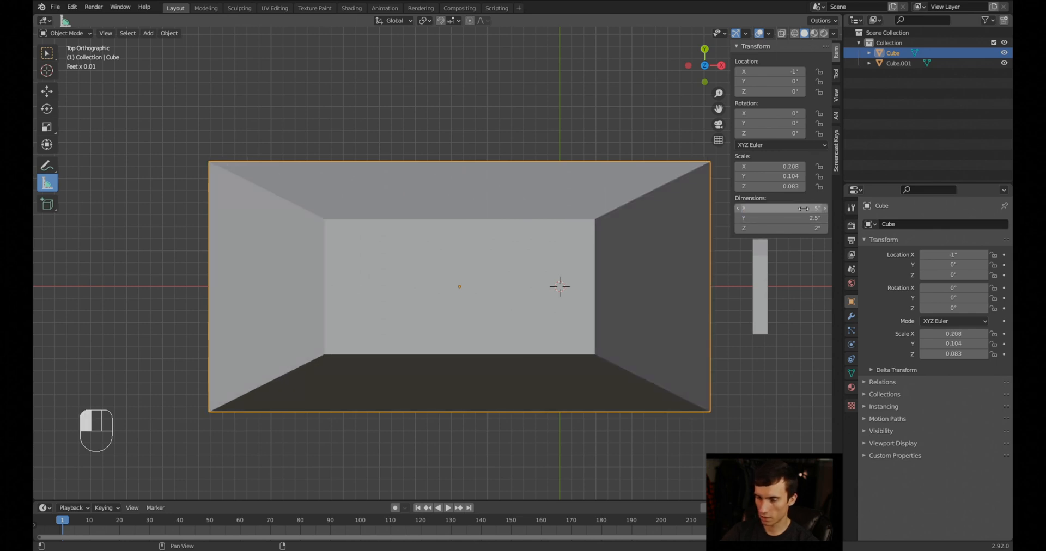
{"action": "left_click", "coordinate": [406, 247]}
Widen the block's top face along X by a factor of about 1.5 in Edit Mode and return to Object Mode
{"action": "key", "text": "Tab"}
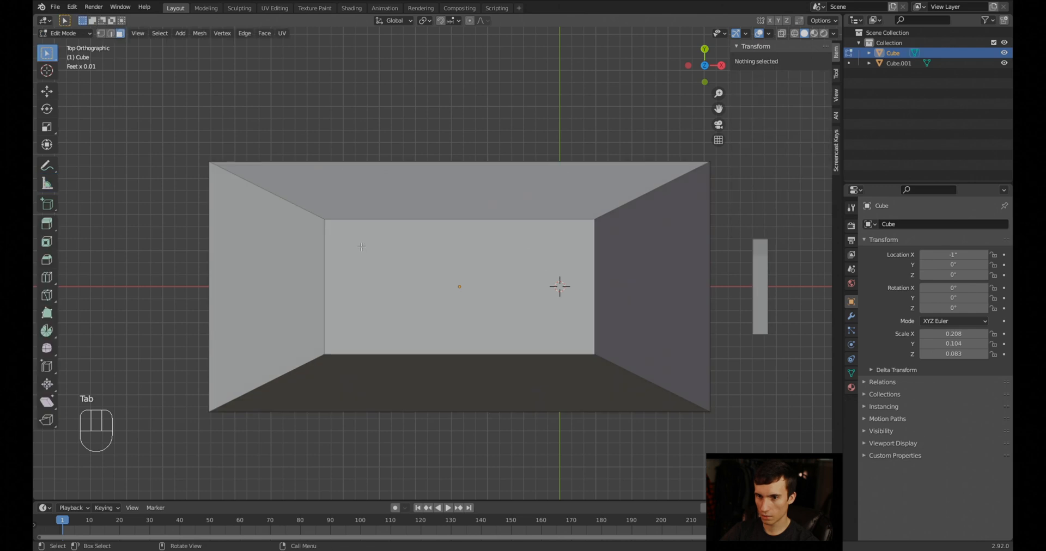
{"action": "left_click", "coordinate": [374, 247]}
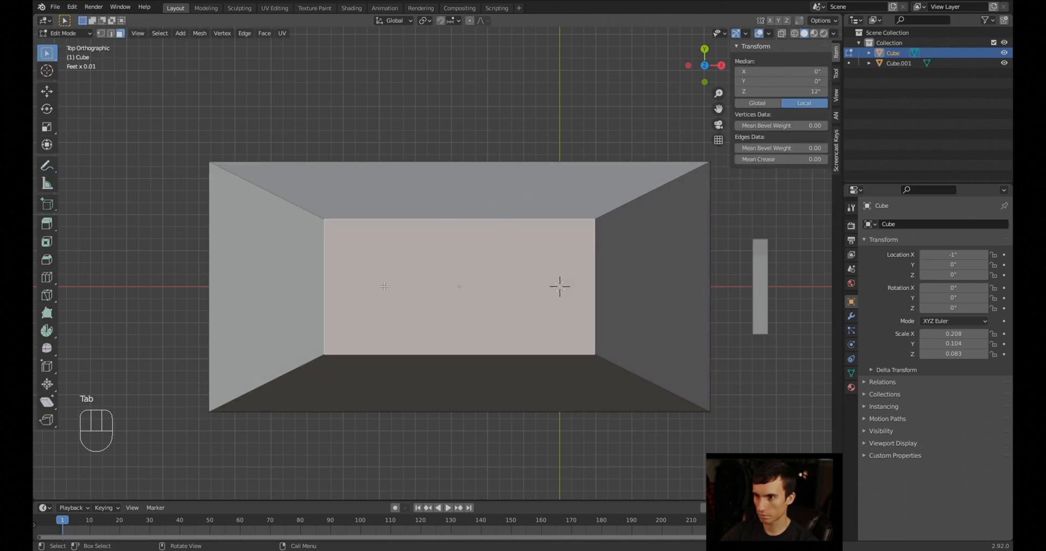
{"action": "key", "text": "s"}
{"action": "key", "text": "x"}
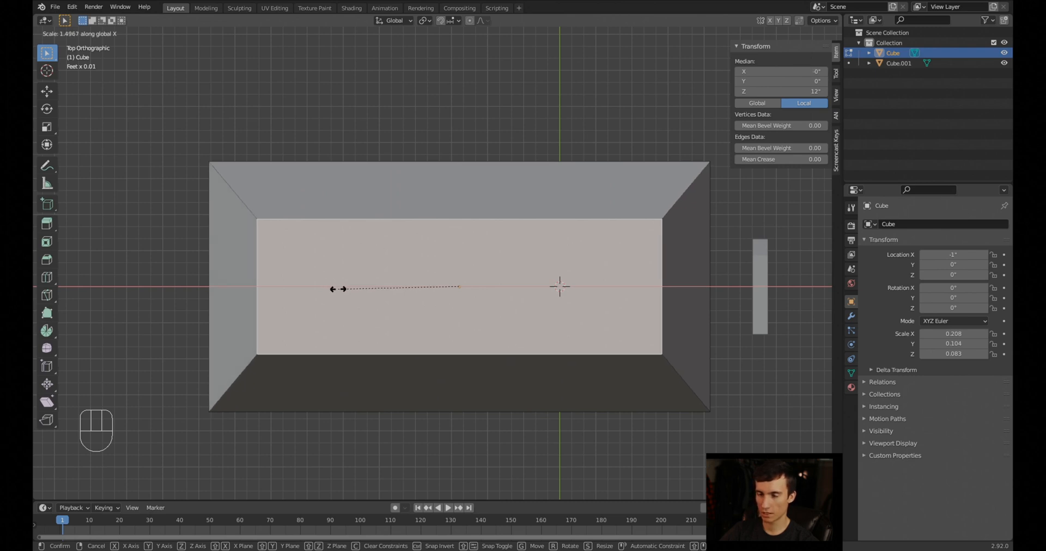
{"action": "left_click", "coordinate": [338, 289]}
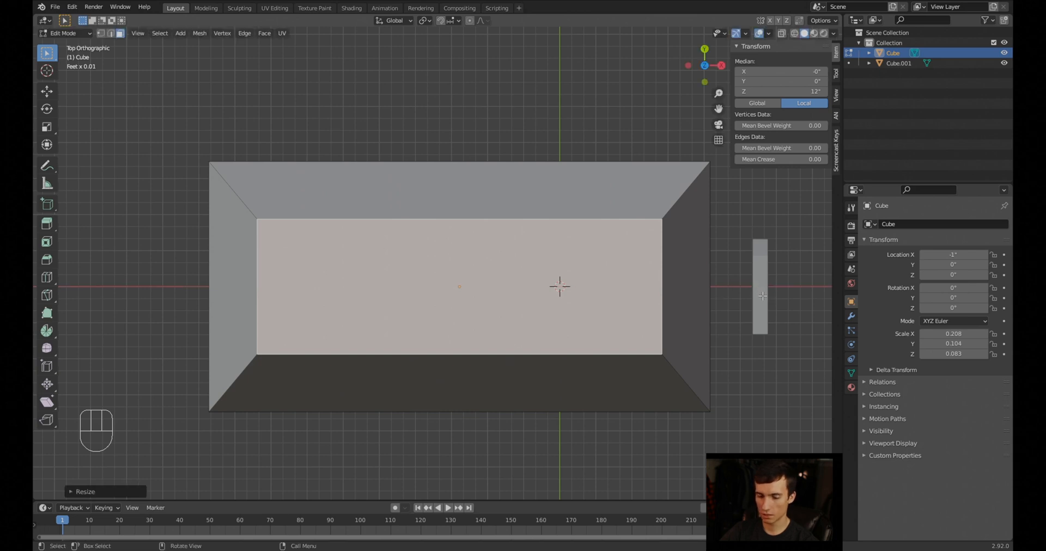
{"action": "key", "text": "Tab"}
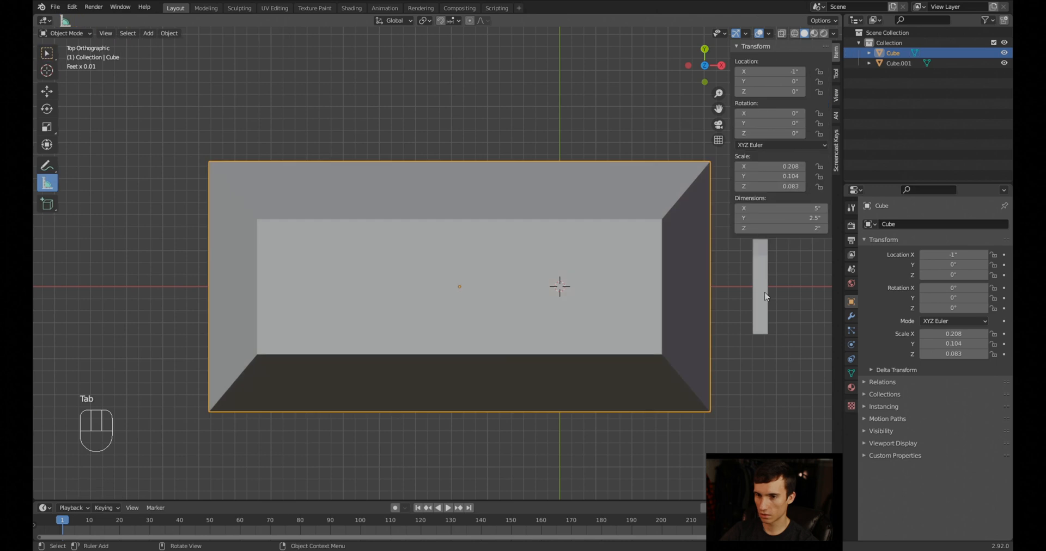
Set the tapered block's X dimension to 4.5 inches
{"action": "left_click", "coordinate": [763, 294]}
{"action": "middle_click_drag", "start_coordinate": [793, 358], "coordinate": [715, 361]}
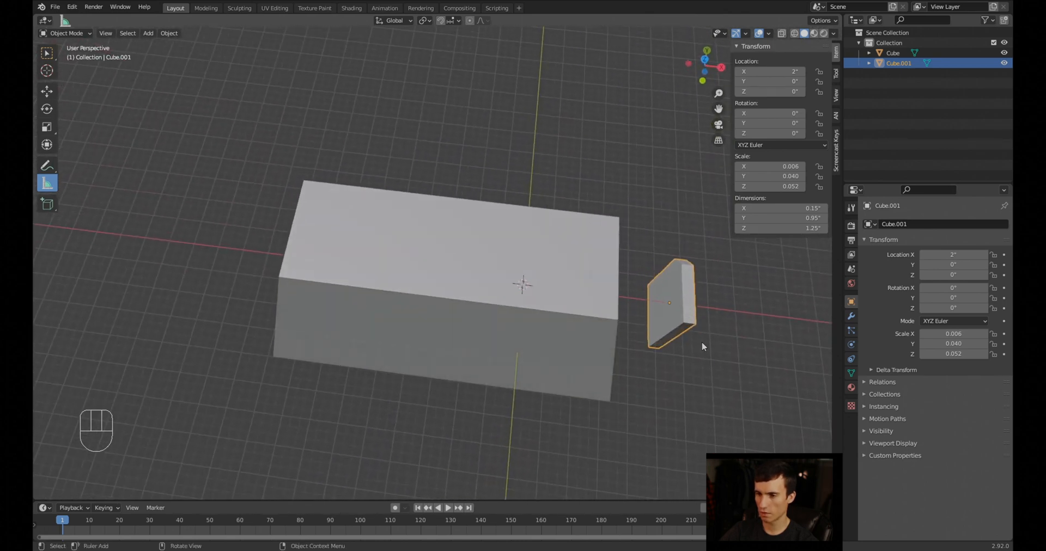
{"action": "mouse_move", "coordinate": [783, 380]}
{"action": "middle_mouse_down"}
{"action": "mouse_move", "coordinate": [754, 354]}
{"action": "mouse_move", "coordinate": [741, 357]}
{"action": "mouse_move", "coordinate": [783, 394]}
{"action": "middle_mouse_up"}
{"action": "left_click", "coordinate": [463, 293]}
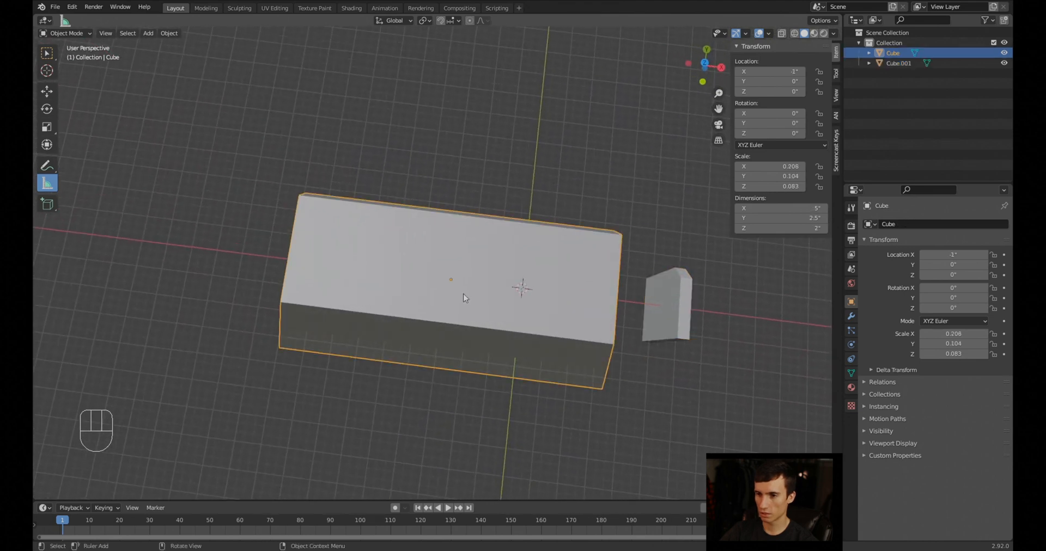
{"action": "left_click", "coordinate": [802, 210]}
{"action": "type", "text": "4.5"}
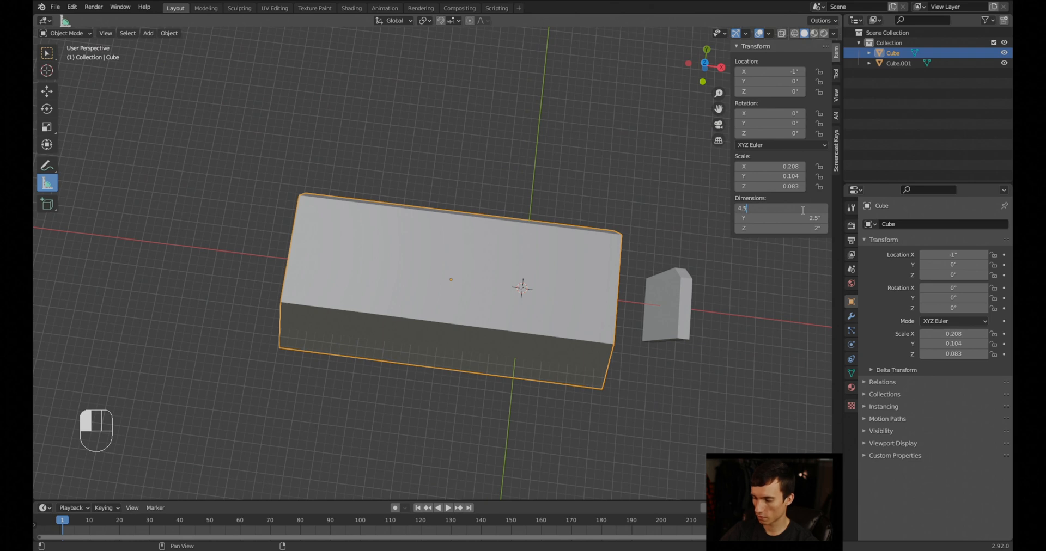
{"action": "key", "text": "Return"}
Raise the small beveled plate about 0.61 inch along Z in the right orthographic view
{"action": "left_click", "coordinate": [670, 314]}
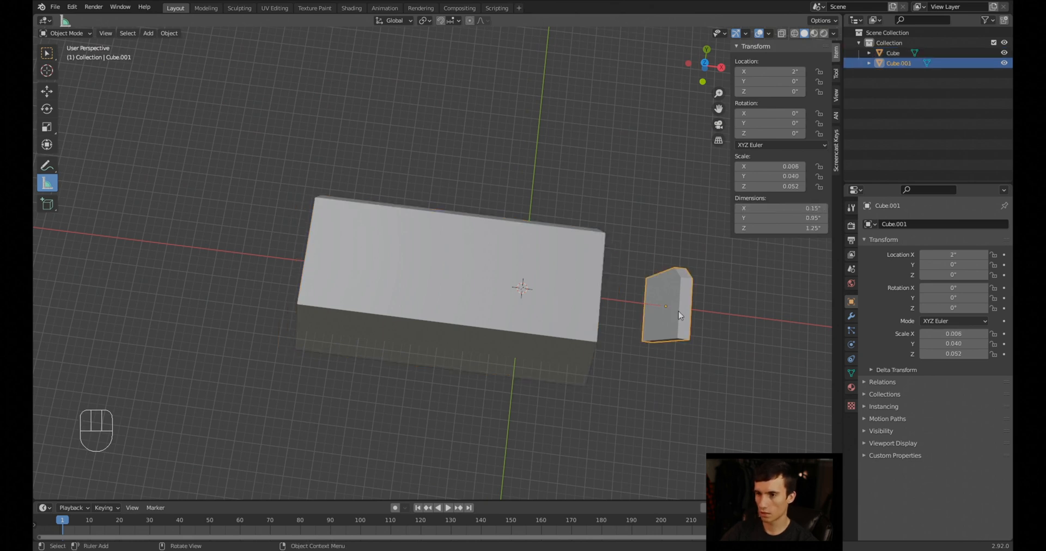
{"action": "middle_click_drag", "start_coordinate": [694, 367], "coordinate": [692, 355]}
{"action": "key", "text": "KP_2"}
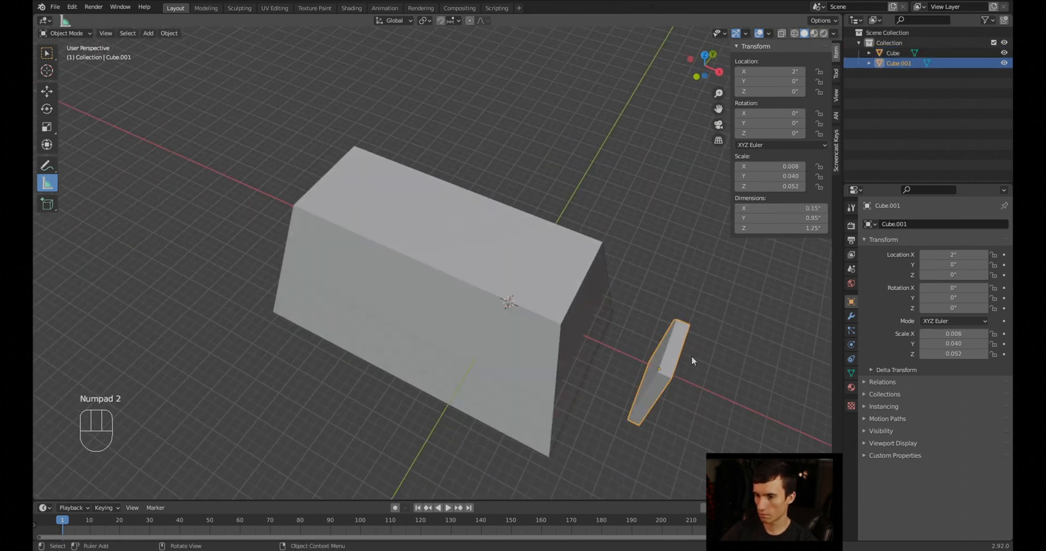
{"action": "key", "text": "KP_3"}
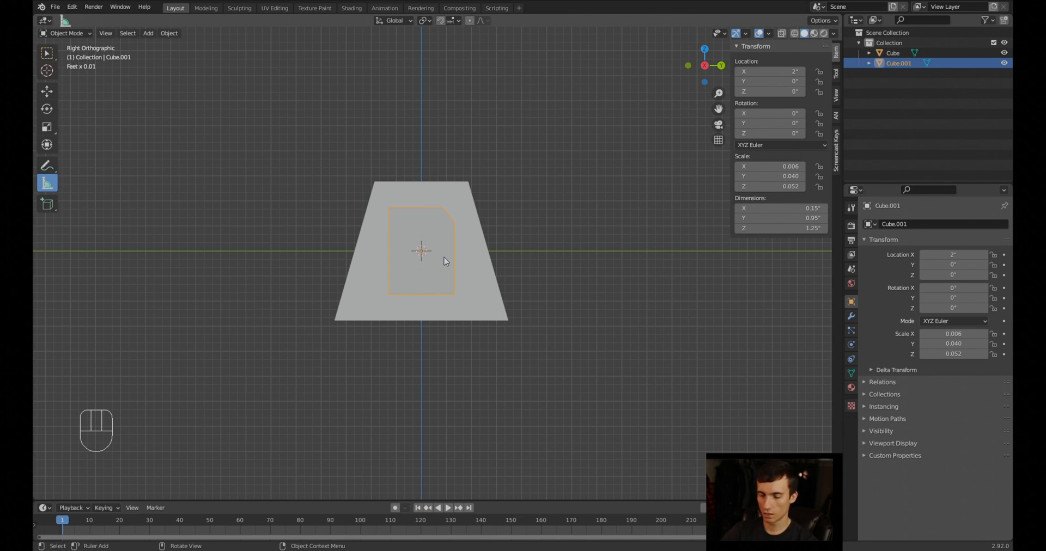
{"action": "key", "text": "g"}
{"action": "key", "text": "z"}
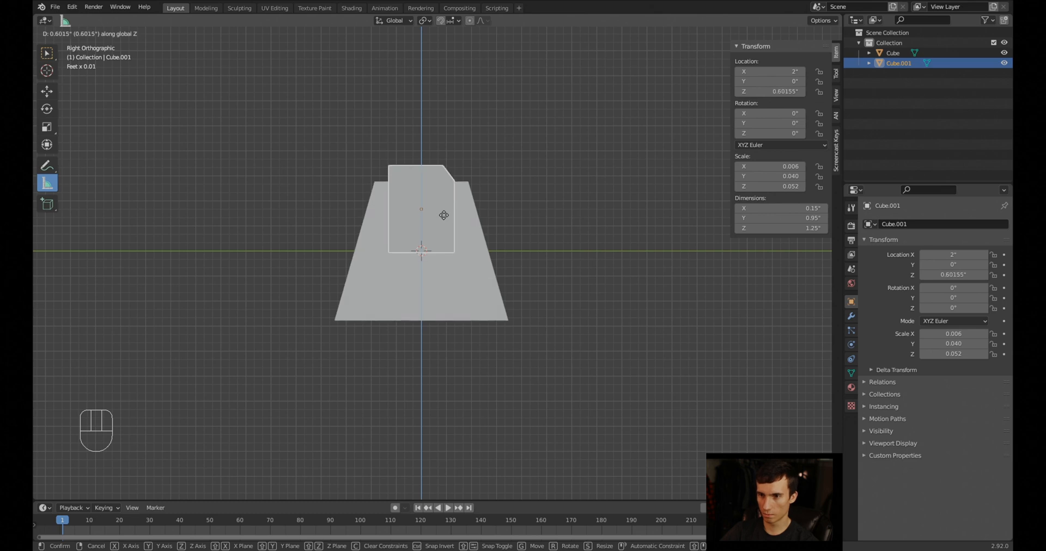
{"action": "left_click", "coordinate": [444, 215]}
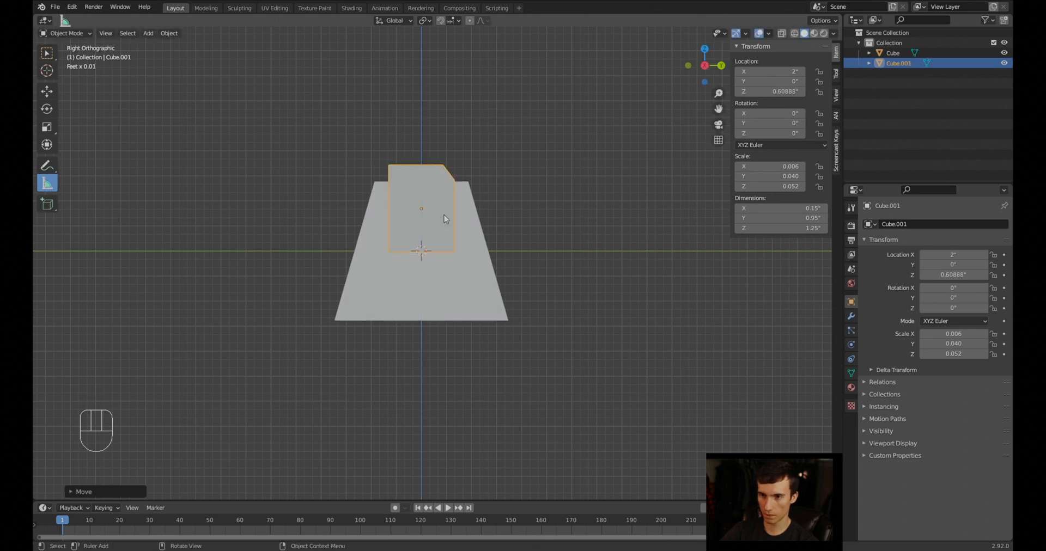
Rotate the plate 180 degrees about the X axis so its beveled corner points down
{"action": "mouse_move", "coordinate": [494, 271]}
{"action": "middle_mouse_down"}
{"action": "mouse_move", "coordinate": [492, 289]}
{"action": "mouse_move", "coordinate": [514, 303]}
{"action": "mouse_move", "coordinate": [492, 290]}
{"action": "middle_mouse_up"}
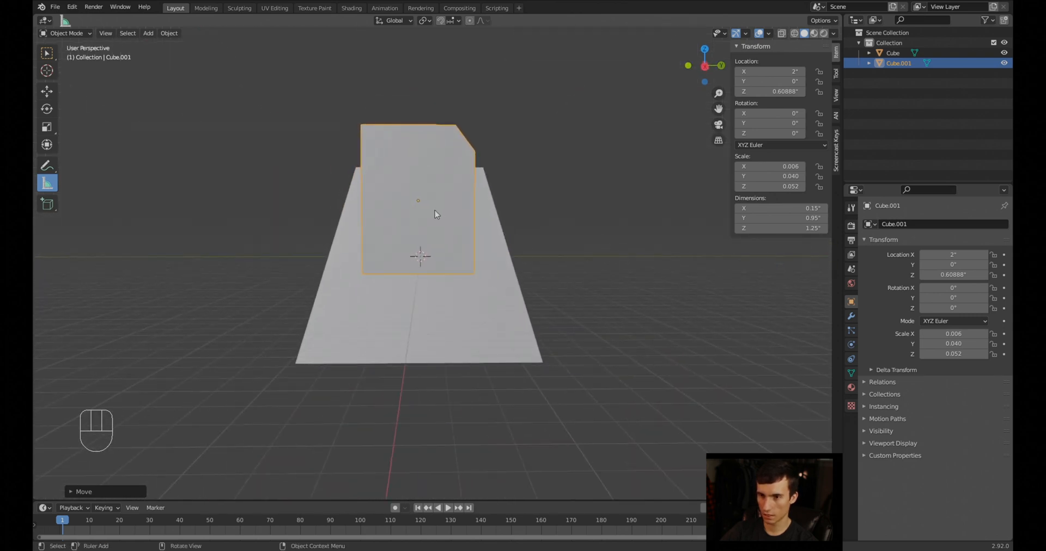
{"action": "key", "text": "r"}
{"action": "key", "text": "x"}
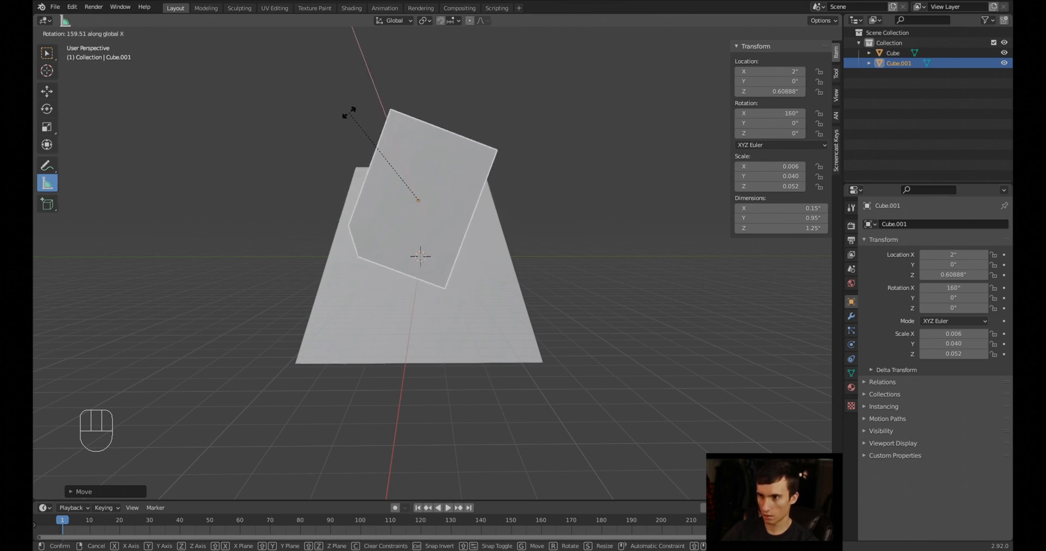
{"action": "type", "text": "180"}
{"action": "key", "text": "Return"}
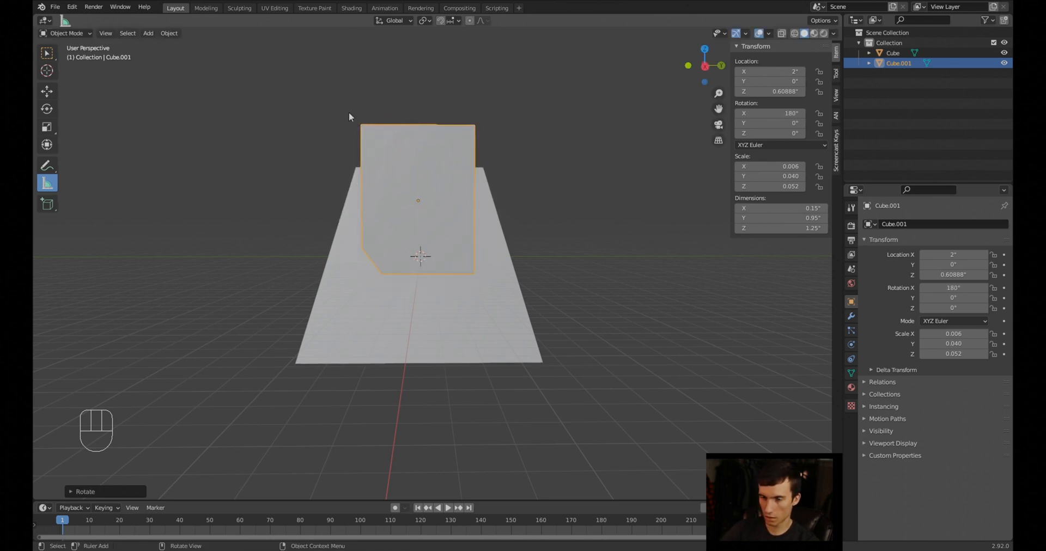
Move the plate about 1.49 inches along negative X so it sinks into the near end of the block's top
{"action": "middle_click_drag", "start_coordinate": [490, 181], "coordinate": [704, 276]}
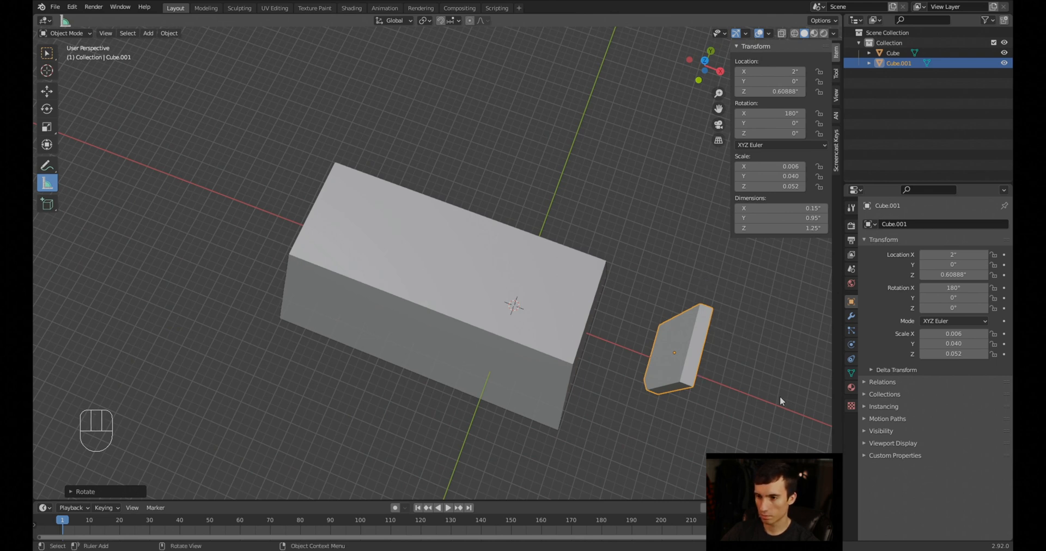
{"action": "key", "text": "g"}
{"action": "key", "text": "x"}
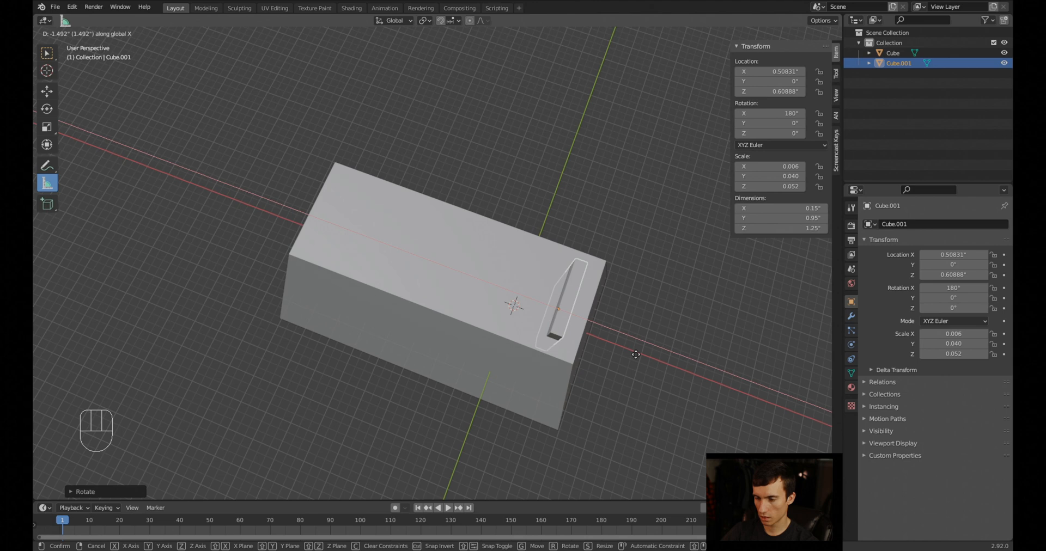
{"action": "left_click", "coordinate": [636, 354]}
{"action": "middle_click_drag", "start_coordinate": [703, 384], "coordinate": [602, 345]}
{"action": "scroll", "coordinate": [587, 328], "scroll_direction": "up", "scroll_amount": 5}
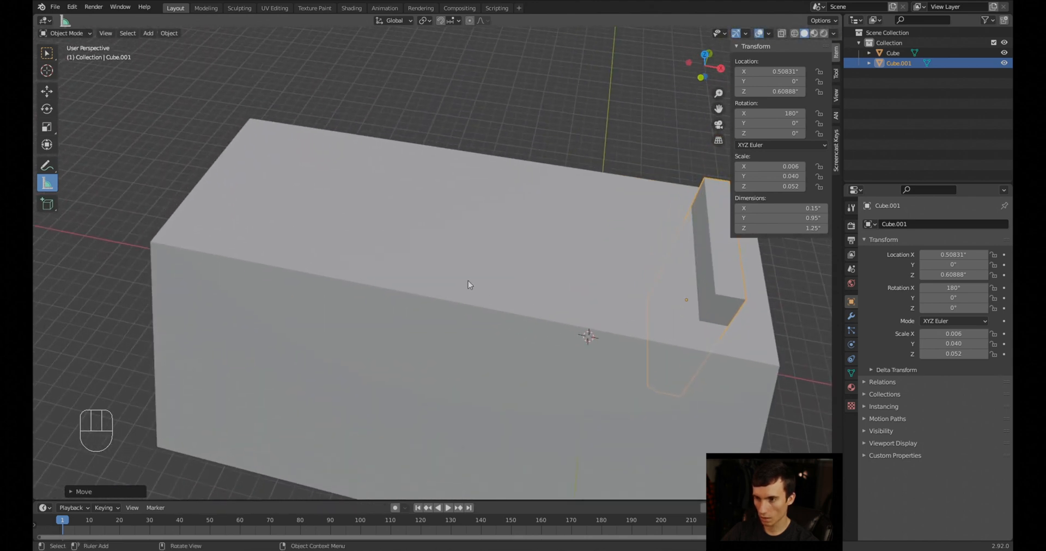
{"action": "middle_click_drag", "start_coordinate": [467, 281], "coordinate": [700, 320]}
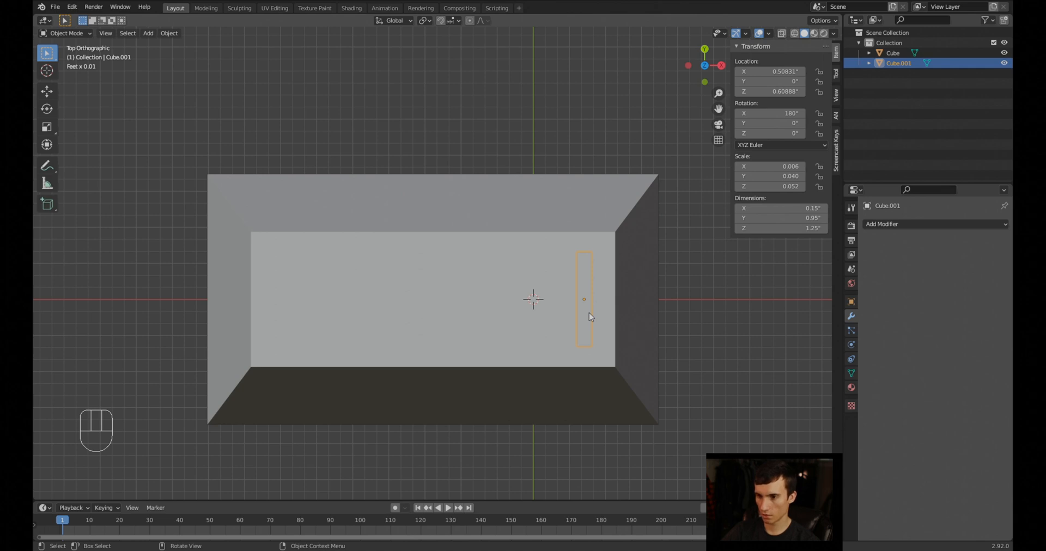
{"action": "key", "text": "g"}
{"action": "key", "text": "x"}
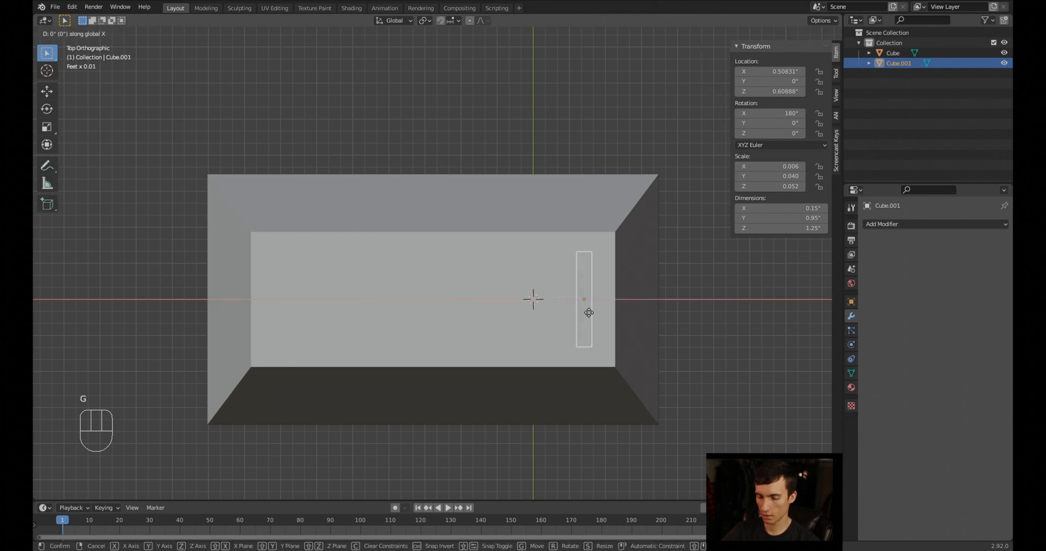
{"action": "left_click", "coordinate": [589, 312]}
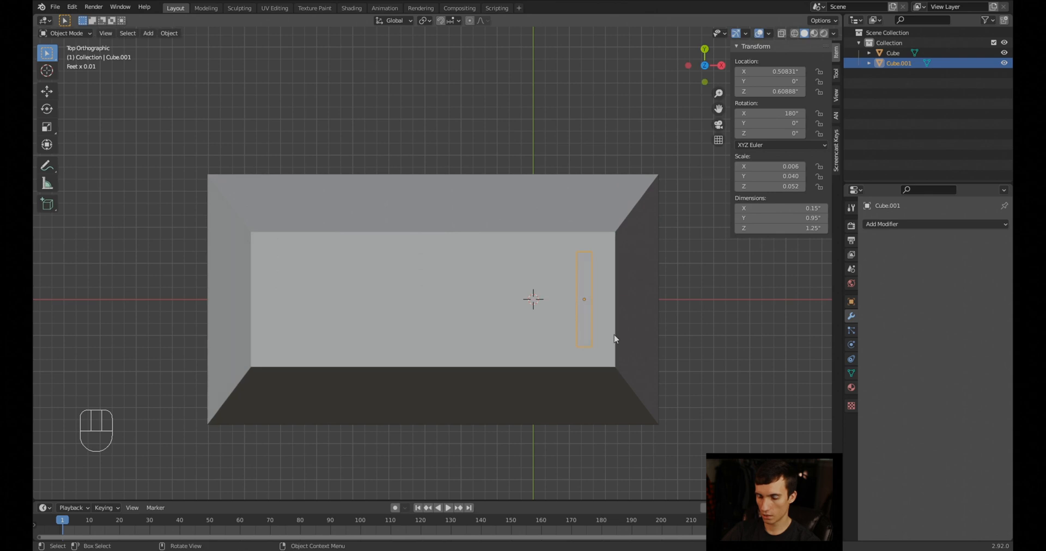
Duplicate the plate and place the copy 0.36 inch along negative X using increment snapping in the top view
{"action": "key", "text": "shift+d"}
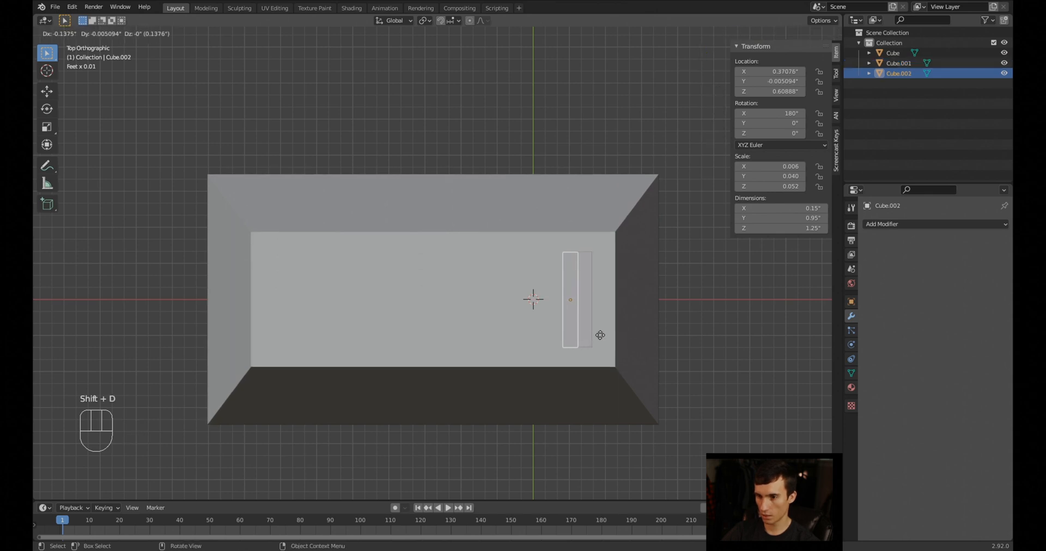
{"action": "key", "text": "x"}
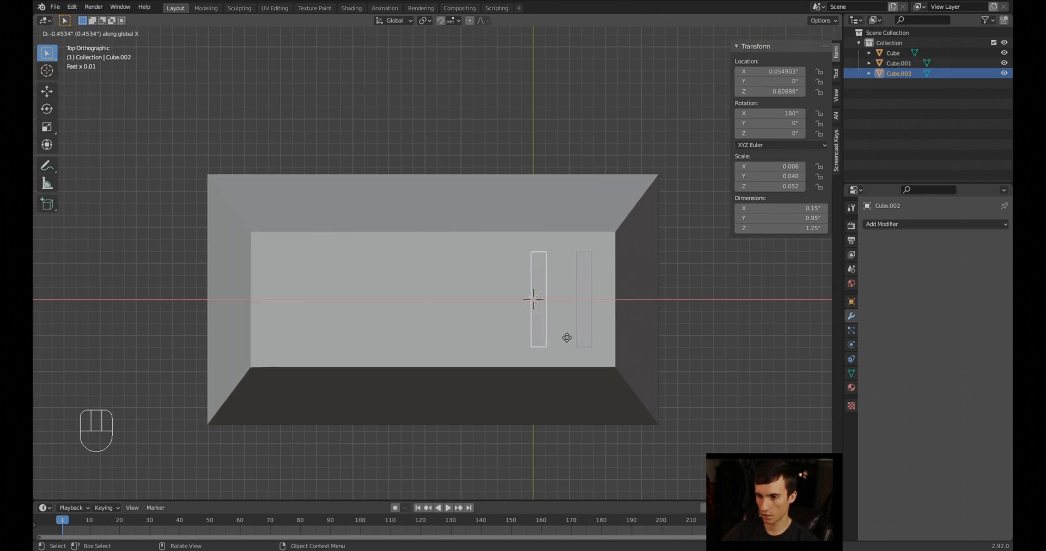
{"action": "key", "text": "ctrl"}
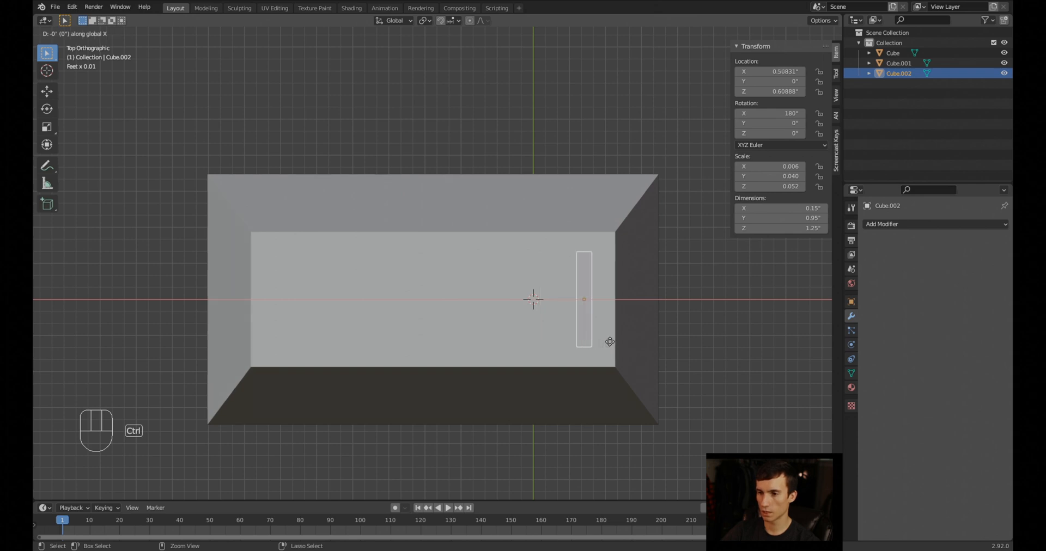
{"action": "left_click", "coordinate": [582, 345]}
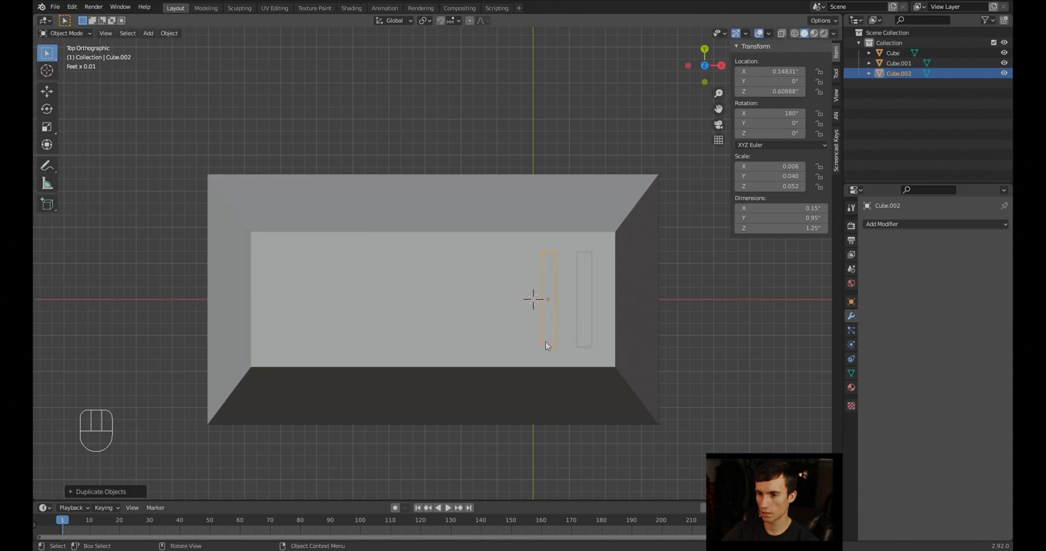
Duplicate the second plate and snap the third plate another 0.36 inch along negative X
{"action": "key", "text": "shift+d"}
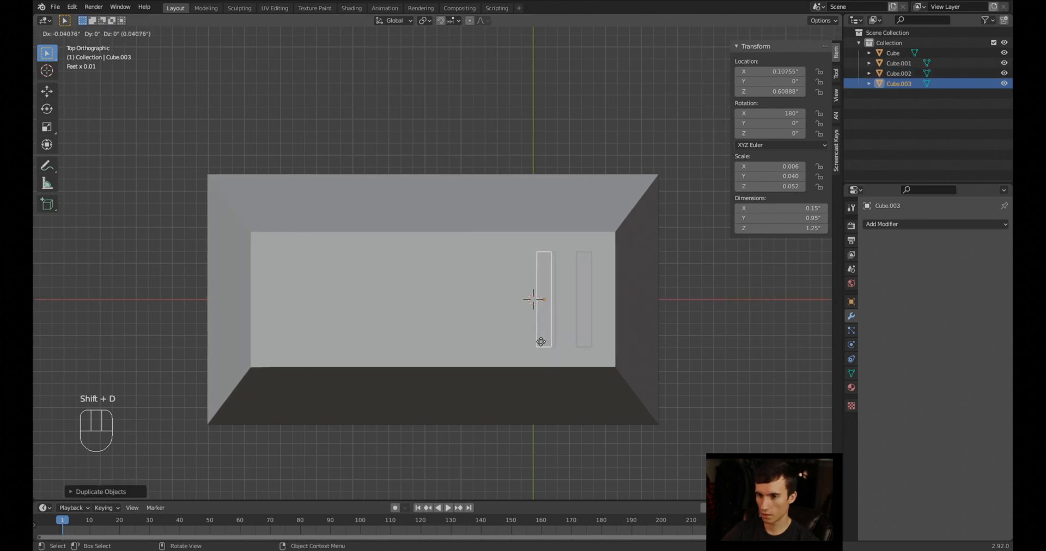
{"action": "key", "text": "x"}
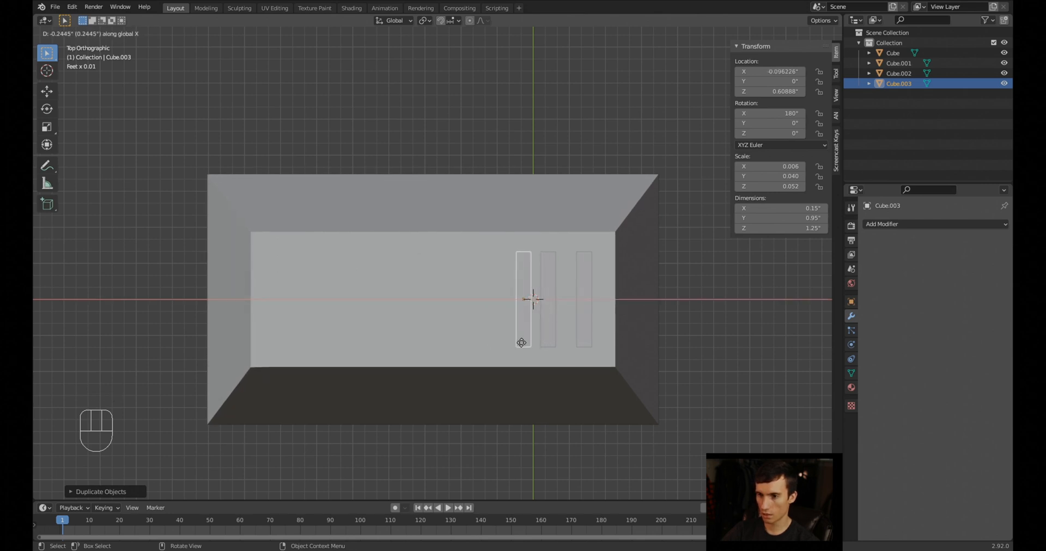
{"action": "key", "text": "ctrl"}
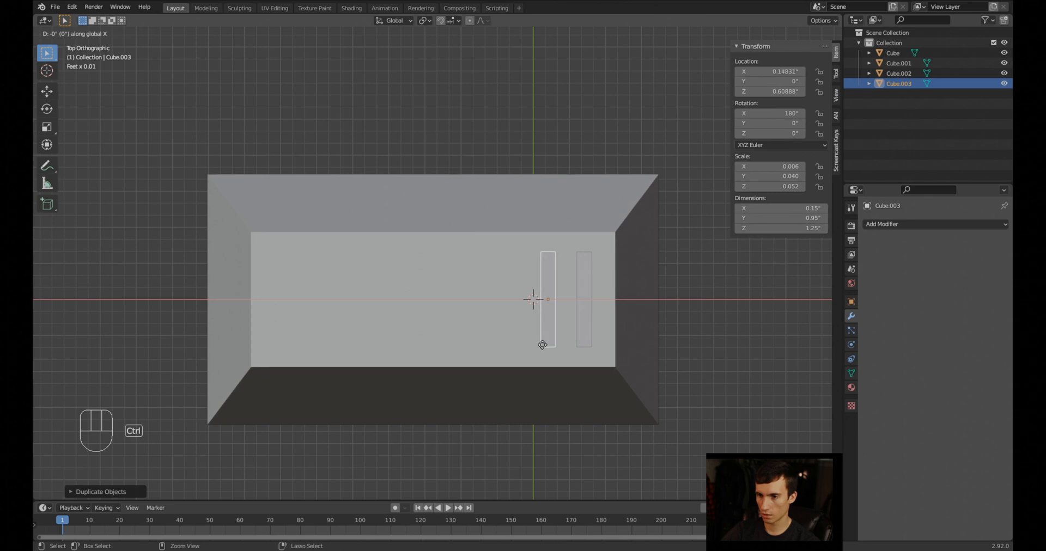
{"action": "left_click", "coordinate": [511, 347]}
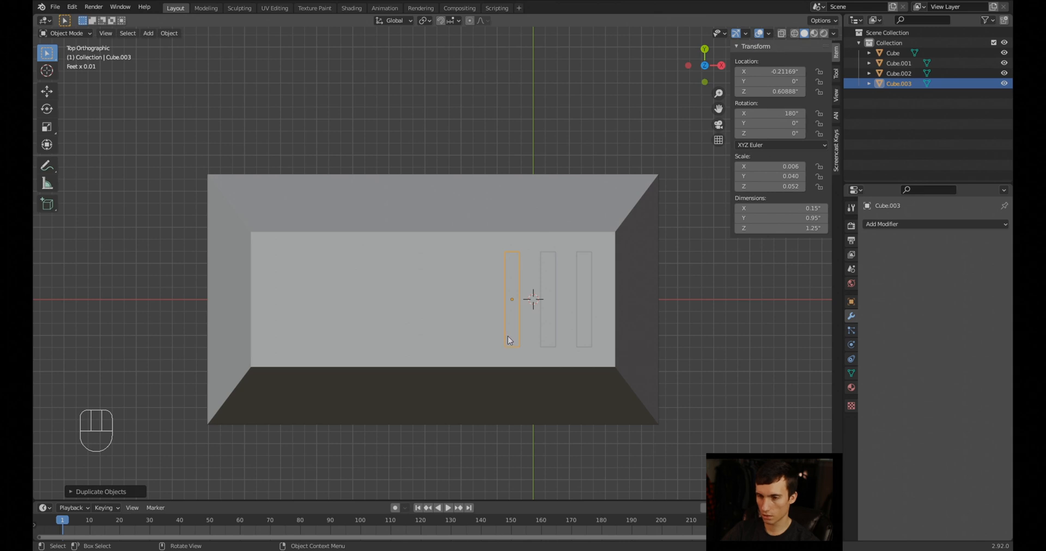
Duplicate the last plate twice to add the fourth and fifth plates, each snapped 0.36 inch further along negative X
{"action": "key", "text": "shift"}
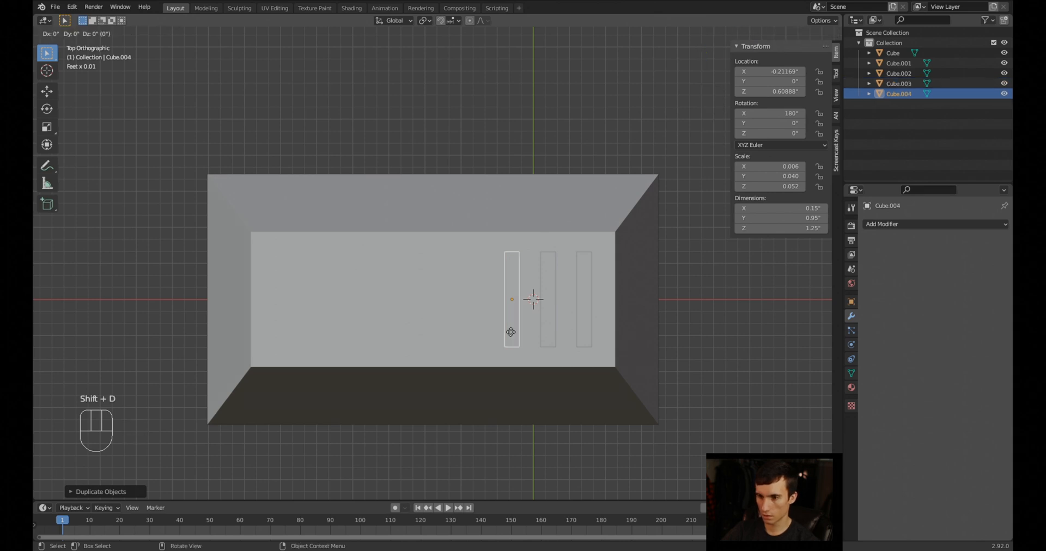
{"action": "key", "text": "x"}
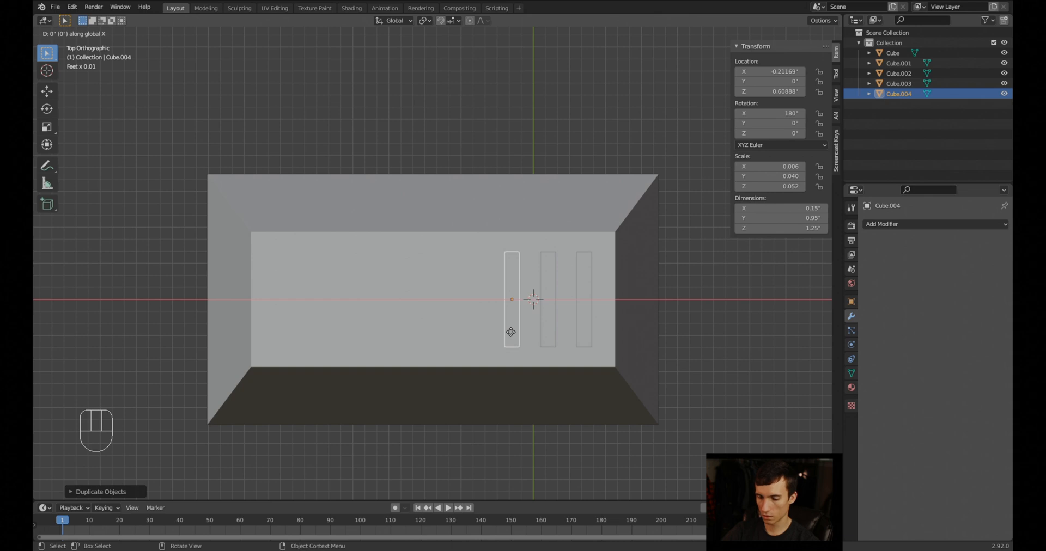
{"action": "key", "text": "x"}
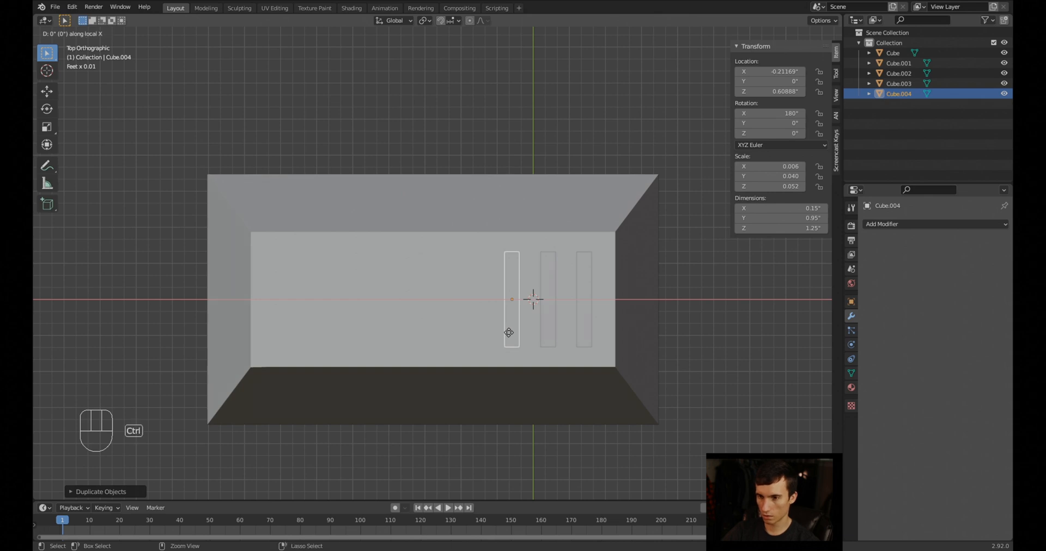
{"action": "left_click", "coordinate": [475, 339]}
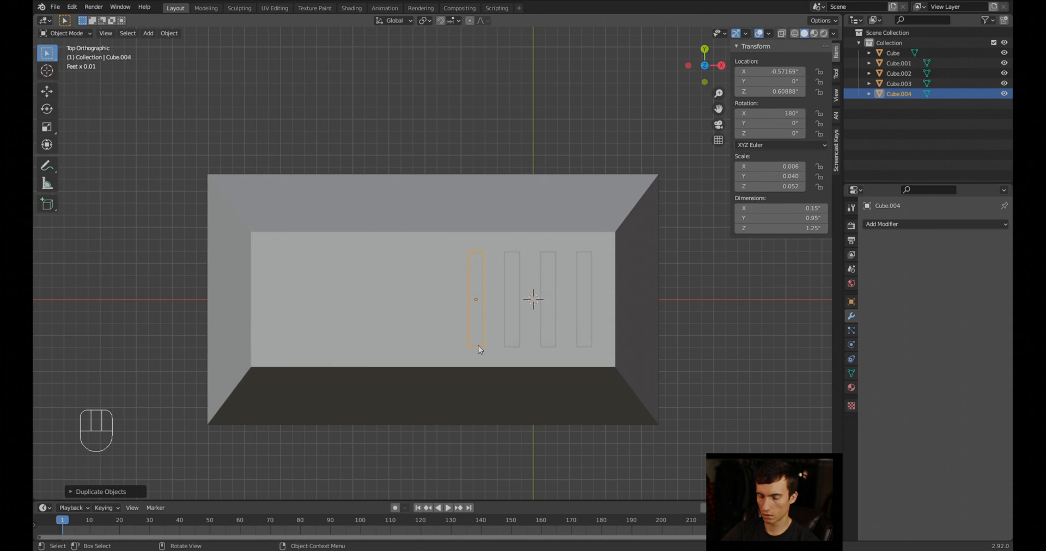
{"action": "key", "text": "shift+d"}
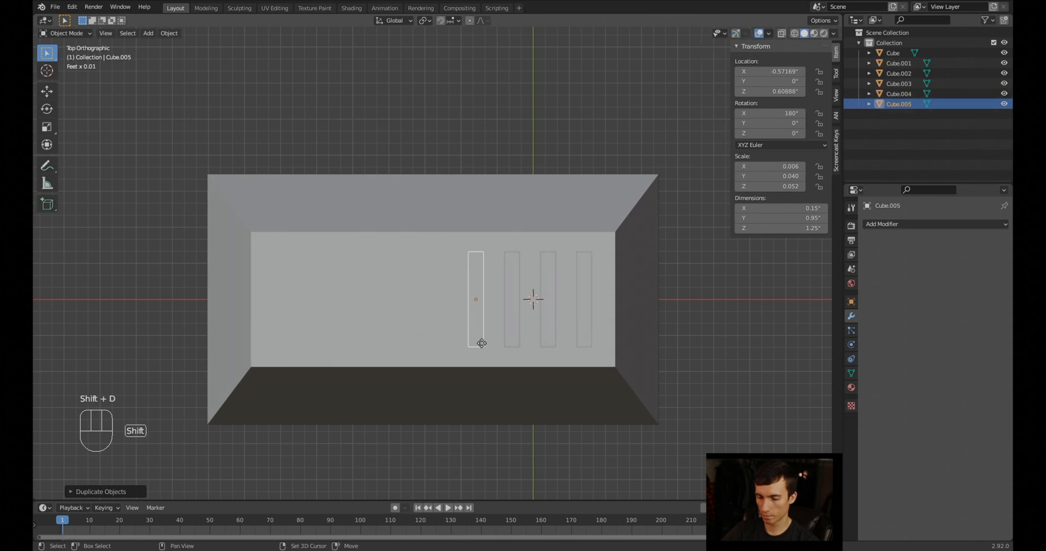
{"action": "key", "text": "x"}
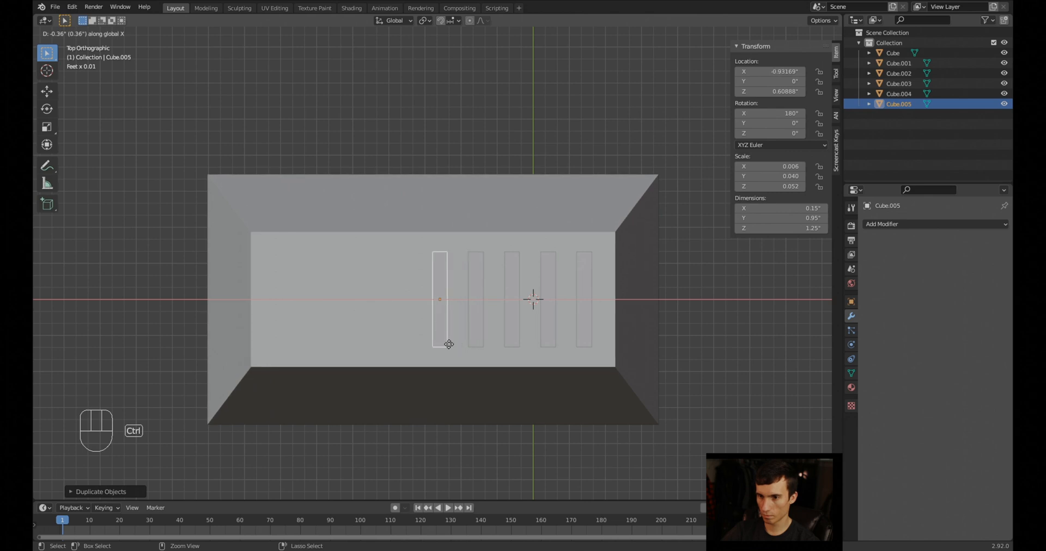
{"action": "left_click", "coordinate": [449, 348], "text": "ctrl"}
Add the sixth and seventh plates by duplication, snapping each copy 0.36 inch along negative X from the previous one
{"action": "key", "text": "shift+d"}
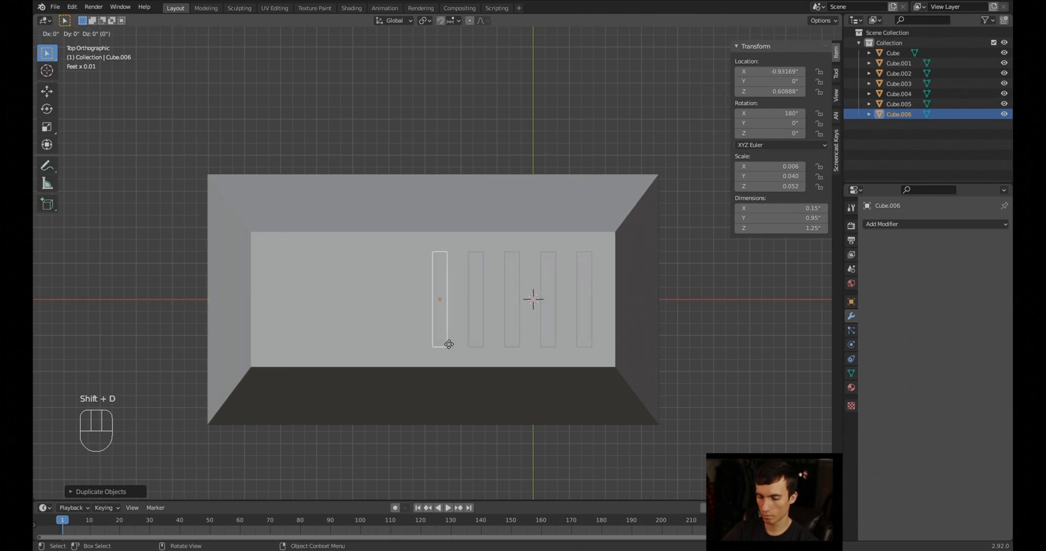
{"action": "key", "text": "x"}
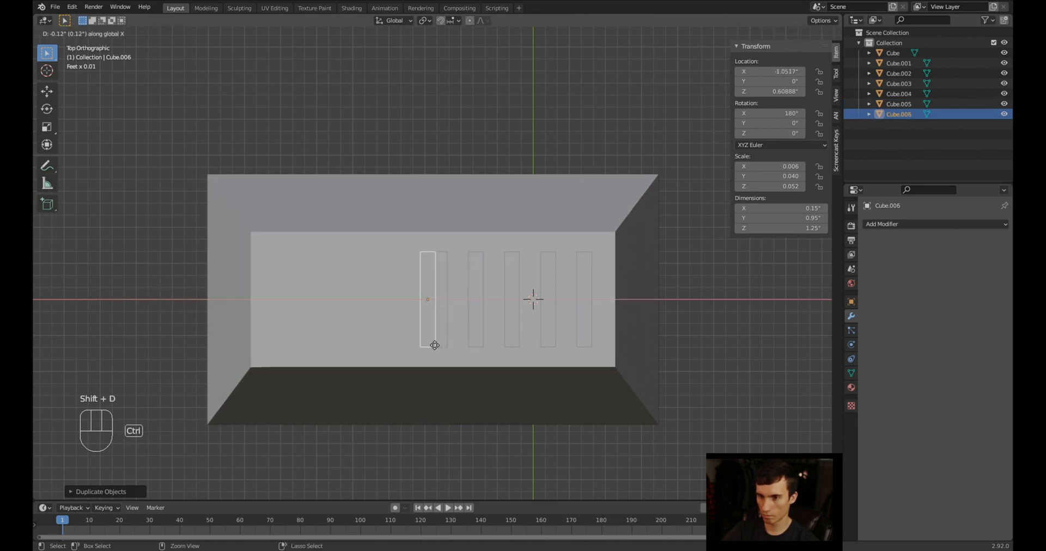
{"action": "left_click", "coordinate": [416, 346], "text": "ctrl"}
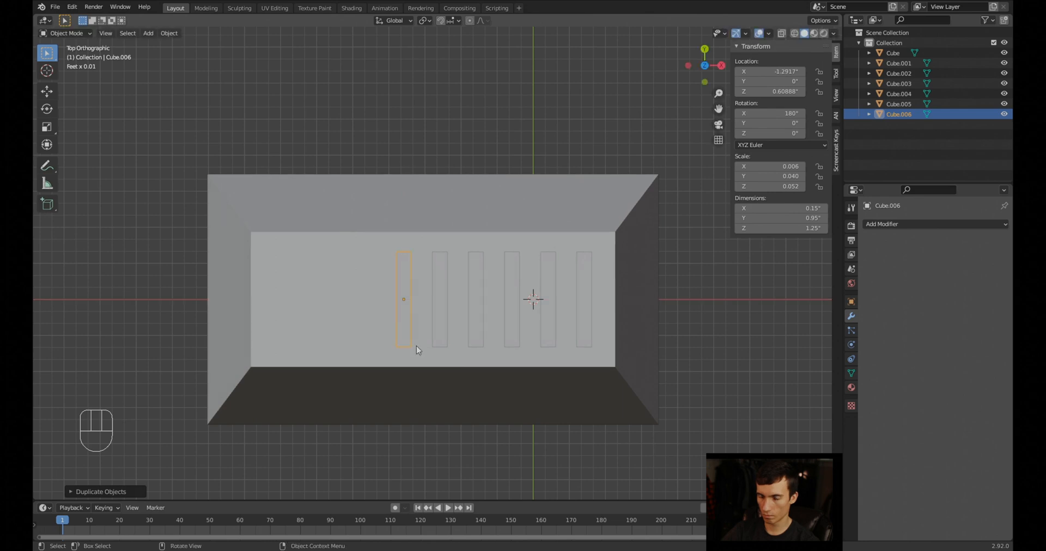
{"action": "key", "text": "shift+d"}
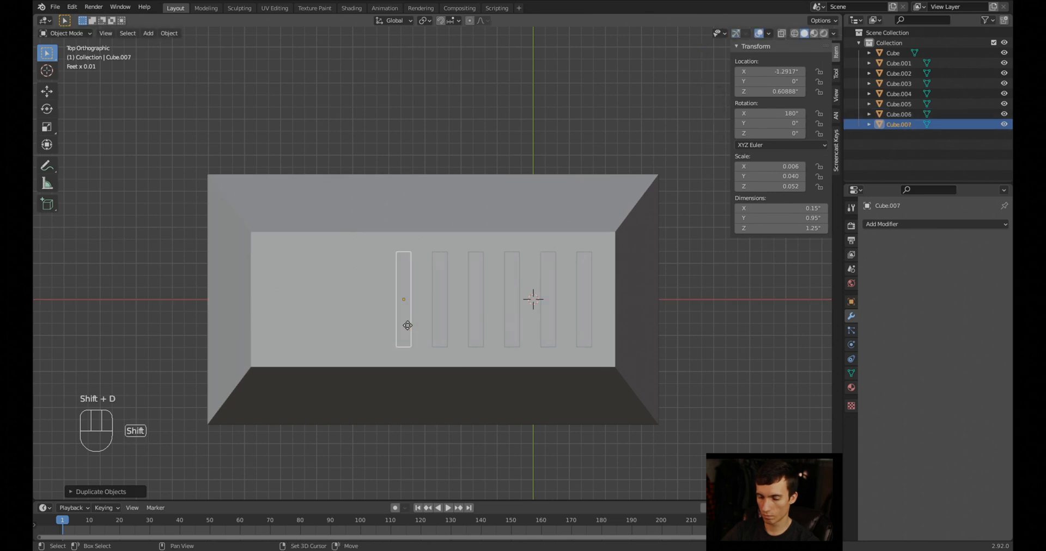
{"action": "key", "text": "x"}
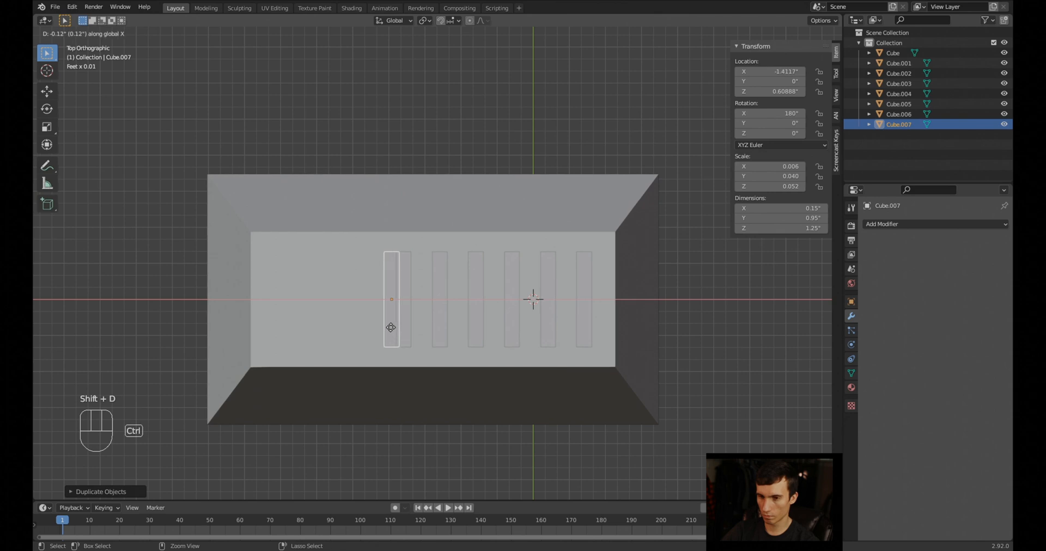
{"action": "left_click", "coordinate": [376, 327], "text": "ctrl"}
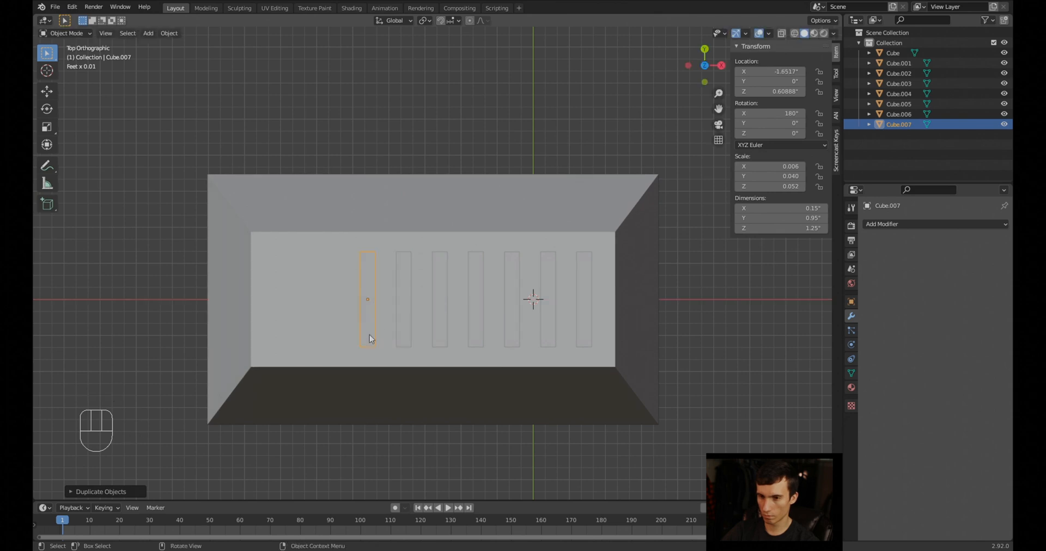
Duplicate the seventh plate and snap the eighth plate 0.36 inch along negative X
{"action": "key", "text": "shift+d"}
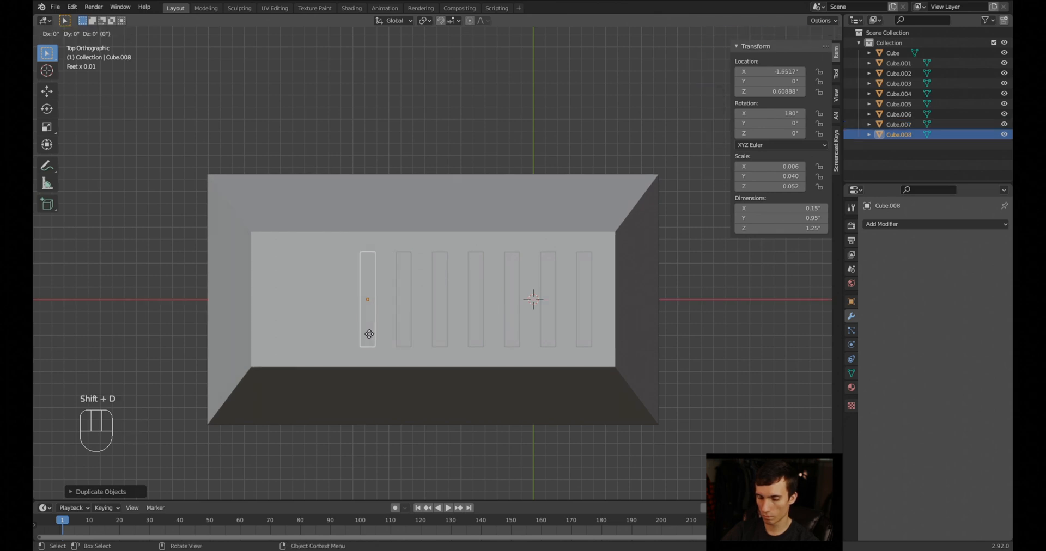
{"action": "key", "text": "x"}
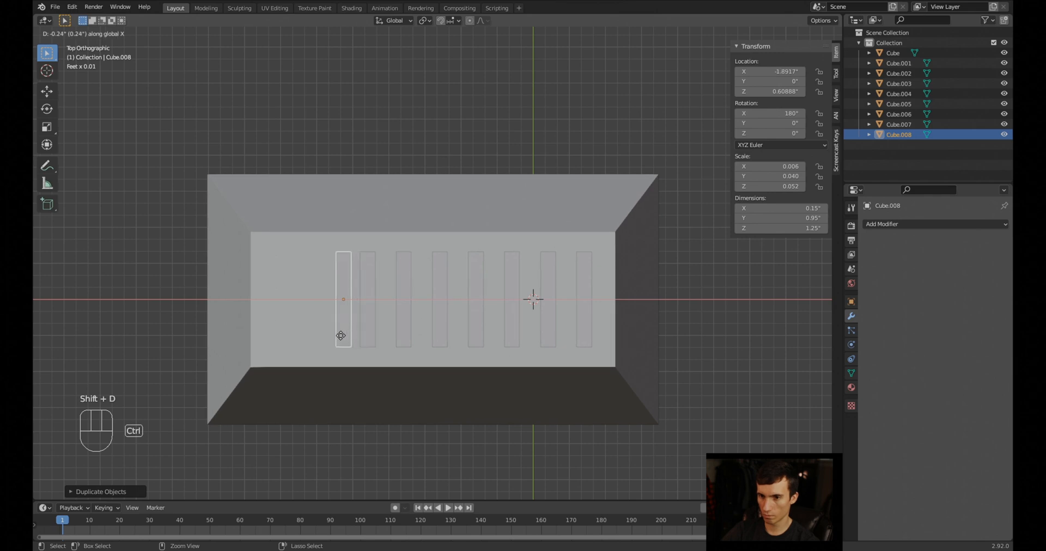
{"action": "left_click", "coordinate": [337, 338], "text": "ctrl"}
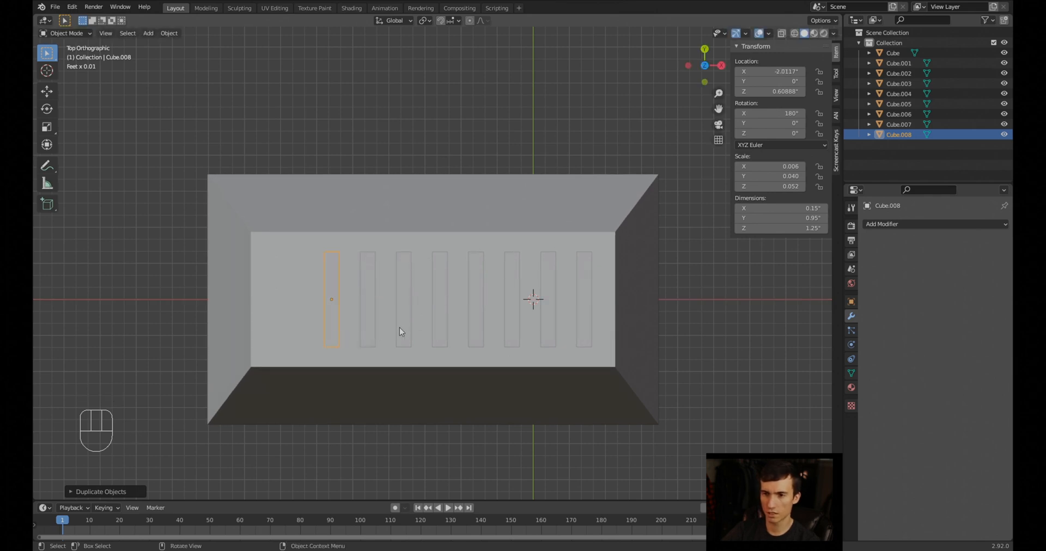
Set the tapered block's X dimension to 4 inches and move it 0.24 inch along positive X with increment snapping
{"action": "left_click", "coordinate": [279, 325]}
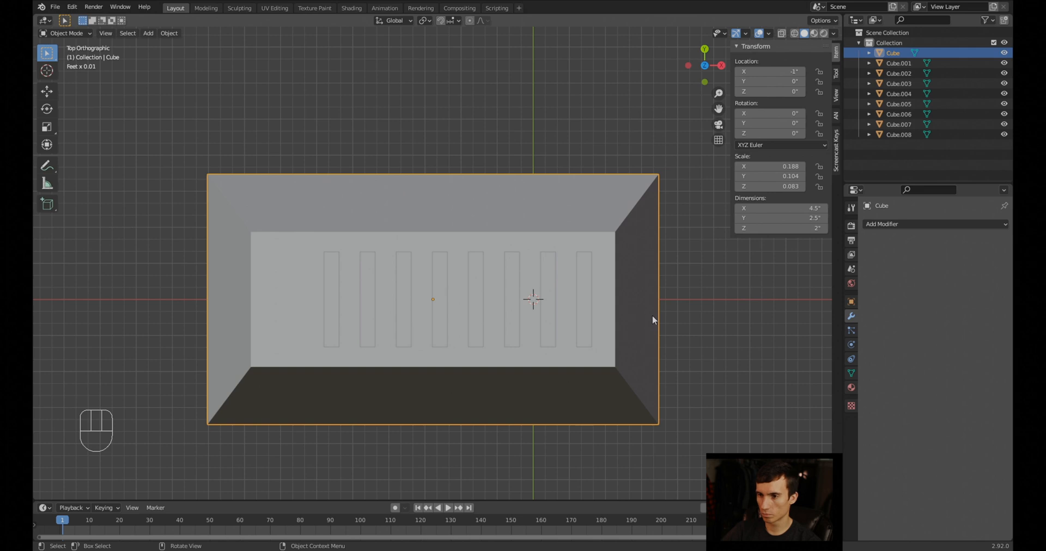
{"action": "left_click", "coordinate": [806, 212]}
{"action": "type", "text": "4"}
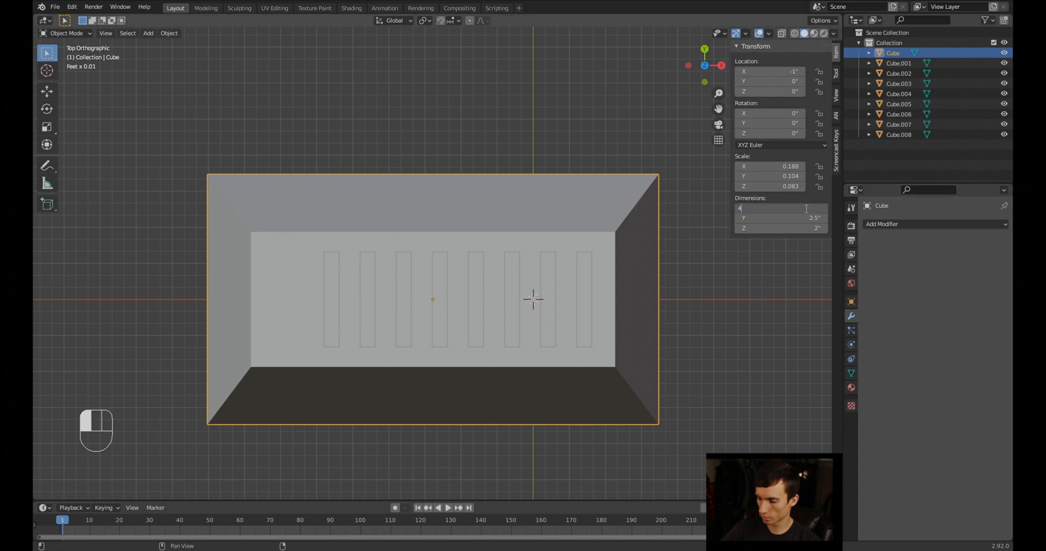
{"action": "key", "text": "Return"}
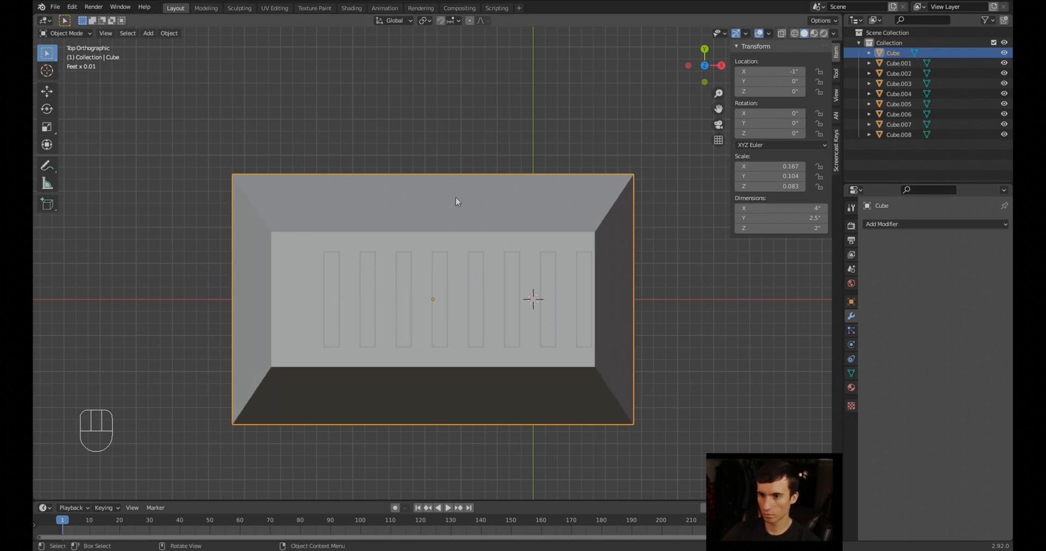
{"action": "key", "text": "g"}
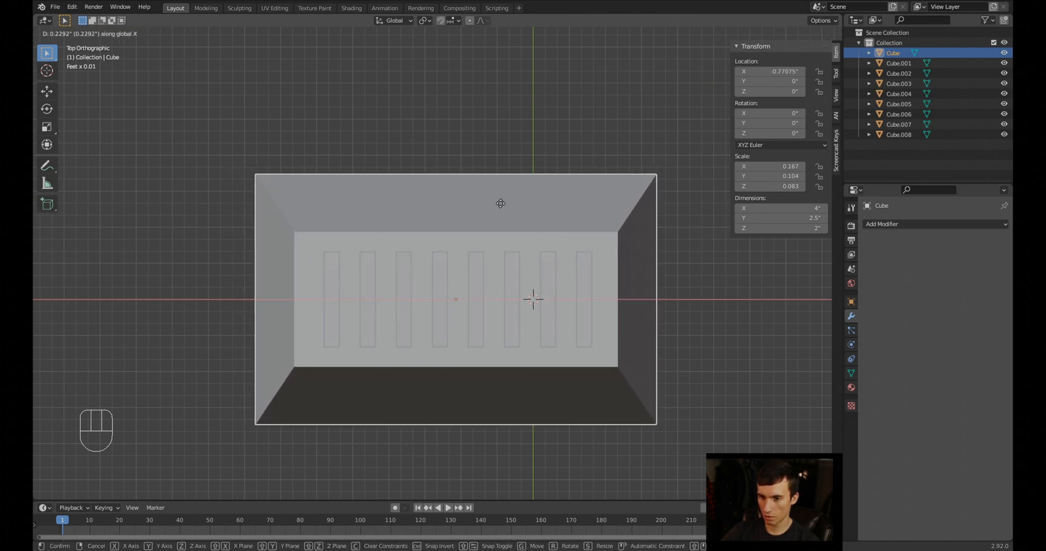
{"action": "key", "text": "ctrl"}
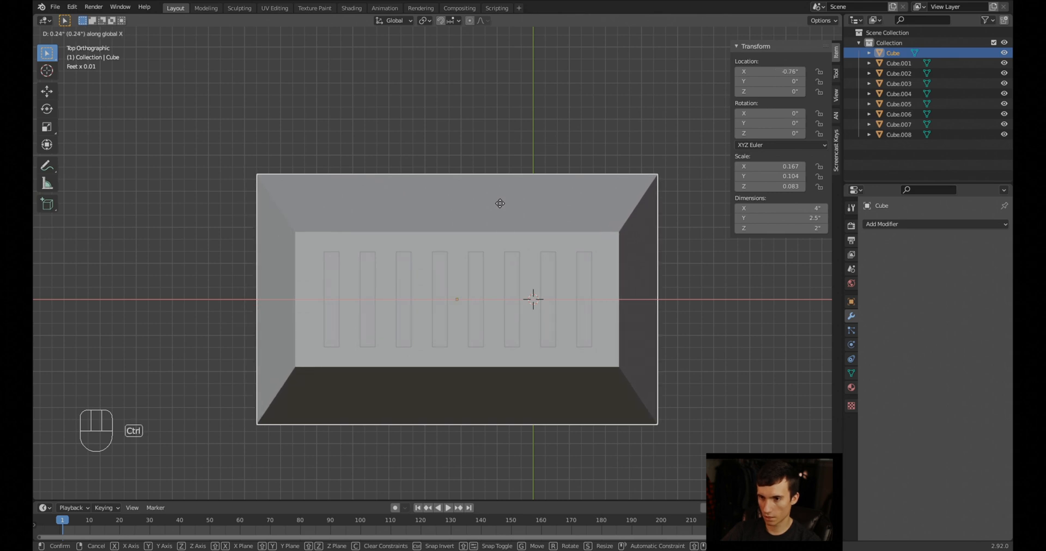
{"action": "left_click", "coordinate": [500, 203]}
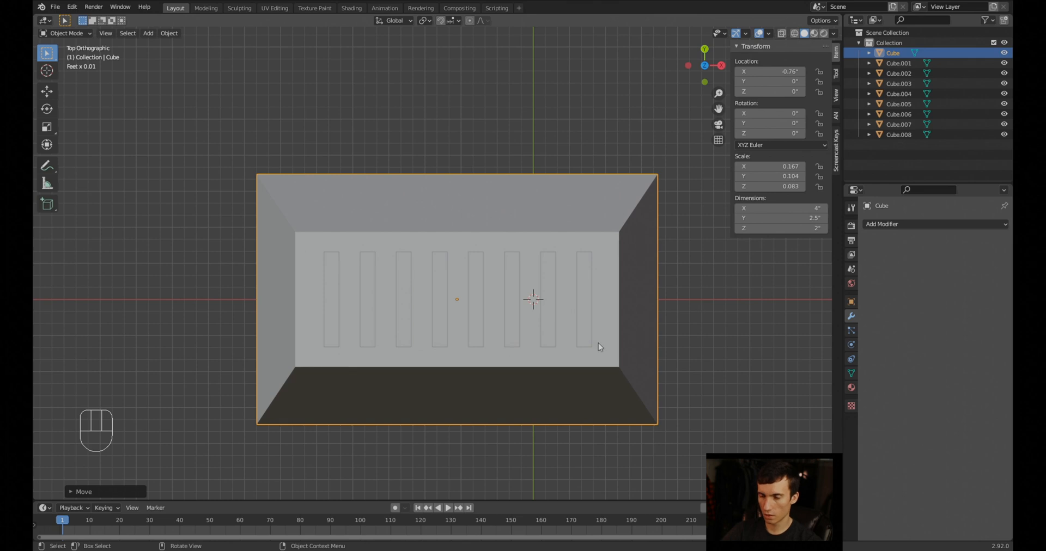
Switch the viewport to wireframe shading and view the block and plates from the right side in orthographic view
{"action": "middle_click_drag", "start_coordinate": [532, 387], "coordinate": [422, 269]}
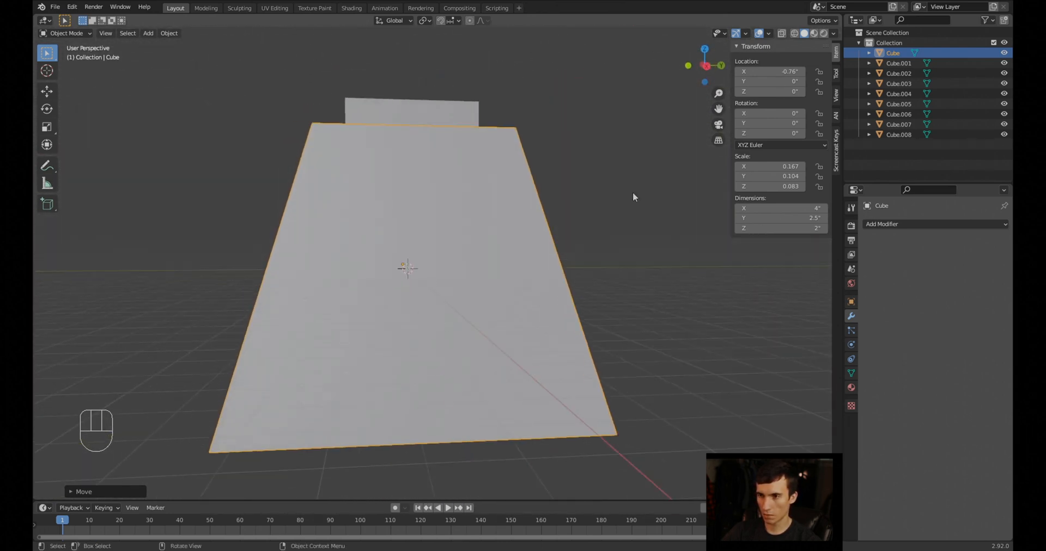
{"action": "left_click", "coordinate": [794, 33]}
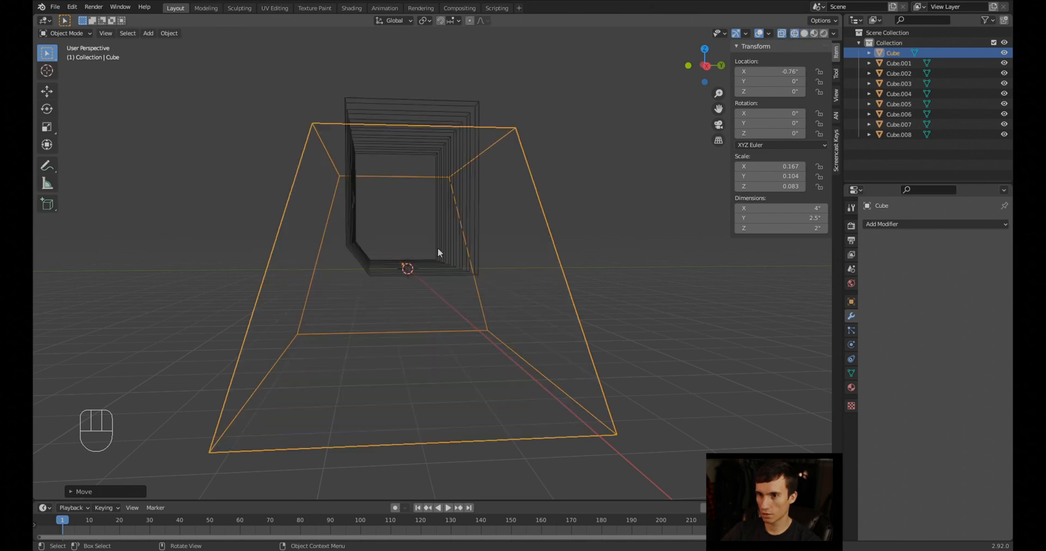
{"action": "middle_click_drag", "start_coordinate": [439, 309], "coordinate": [429, 300]}
{"action": "key", "text": "KP_1"}
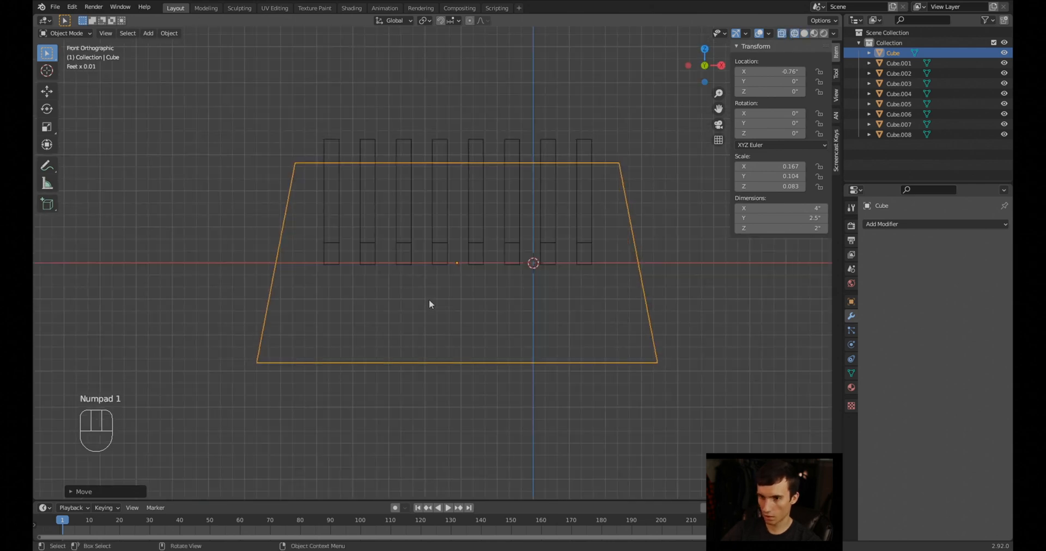
{"action": "key", "text": "KP_2"}
{"action": "key", "text": "KP_3"}
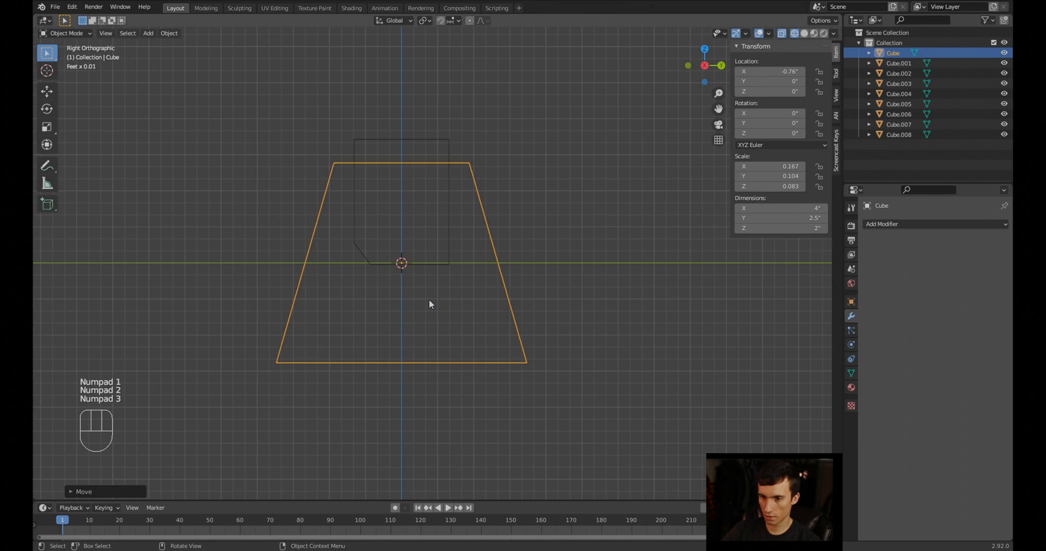
Set the tapered block's Z dimension to 1.5 inches
{"action": "left_click", "coordinate": [481, 292]}
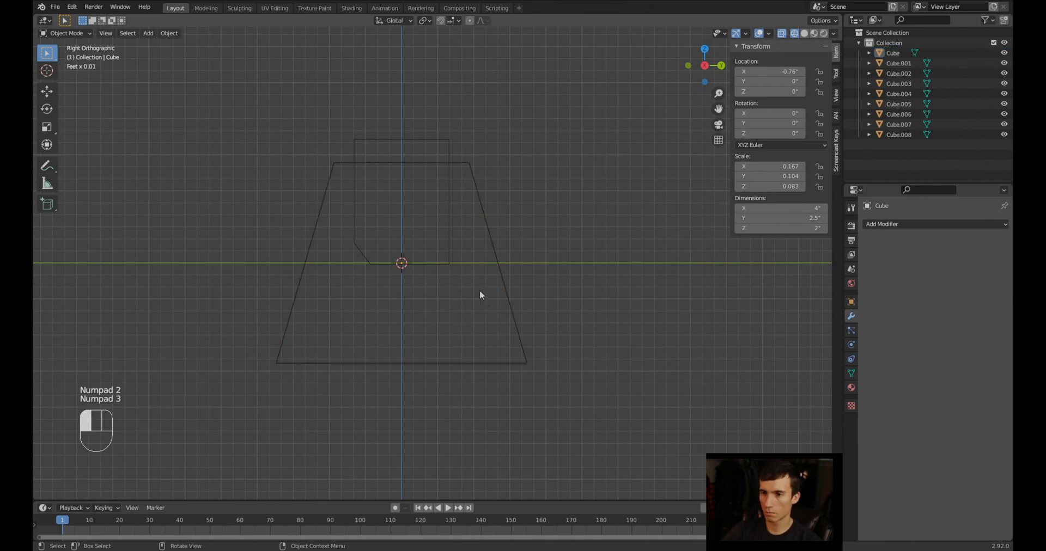
{"action": "left_click", "coordinate": [497, 267]}
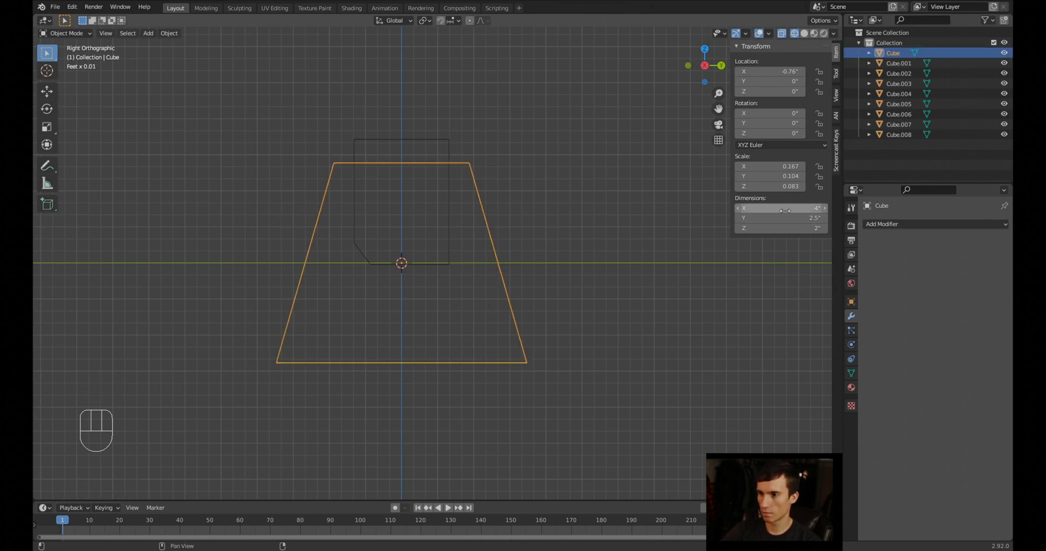
{"action": "left_click", "coordinate": [805, 229]}
{"action": "type", "text": "1"}
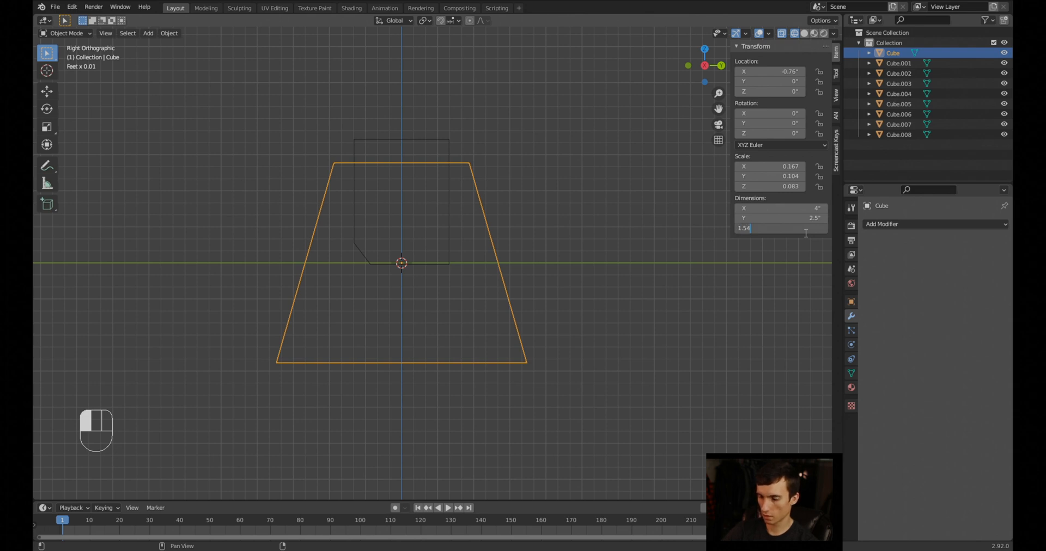
{"action": "type", "text": ".54"}
{"action": "key", "text": "BackSpace"}
{"action": "key", "text": "Return"}
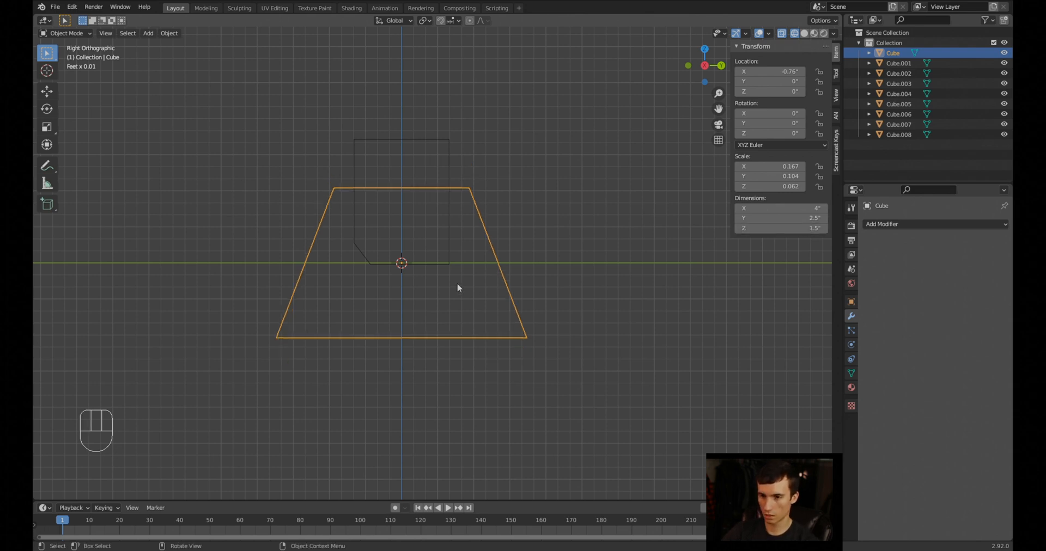
Move the block up 0.36 inch along Z so its top sits just below the plates' upper edges
{"action": "key", "text": "g"}
{"action": "key", "text": "z"}
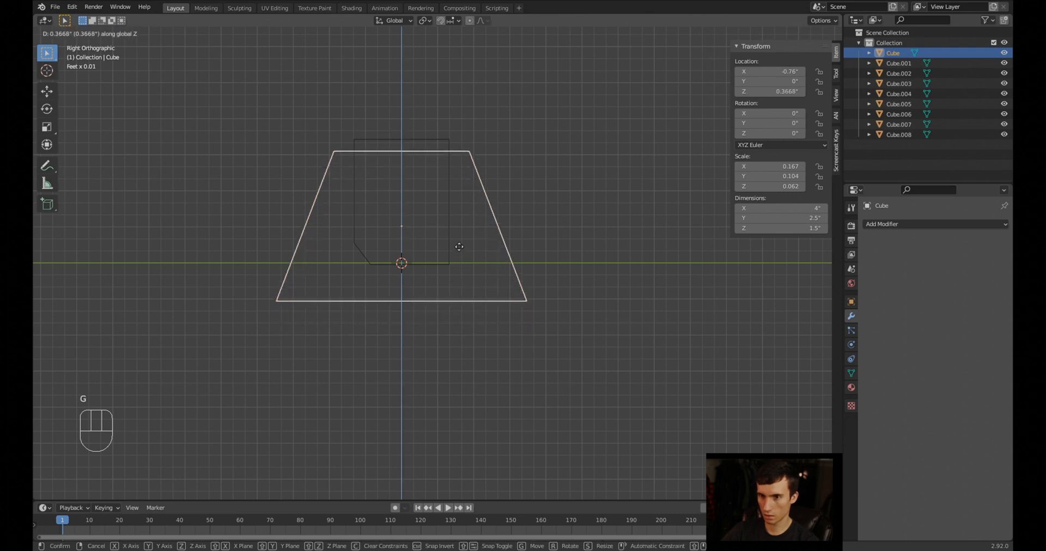
{"action": "left_click", "coordinate": [459, 248]}
Inspect the plates inside the block from a perspective angle, comparing wireframe with X-ray off, solid and see-through wireframe display
{"action": "middle_click_drag", "start_coordinate": [460, 248], "coordinate": [585, 293]}
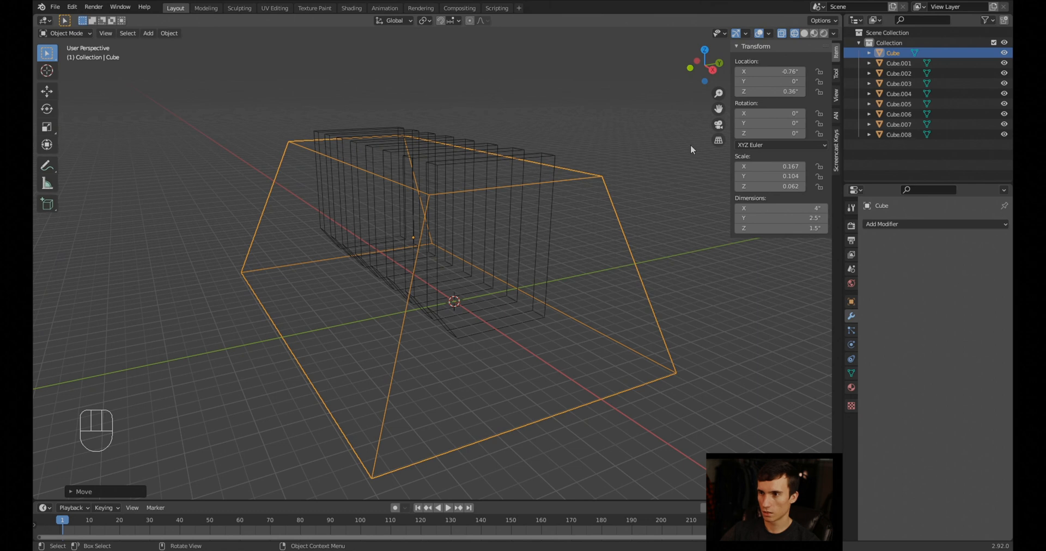
{"action": "left_click", "coordinate": [782, 34]}
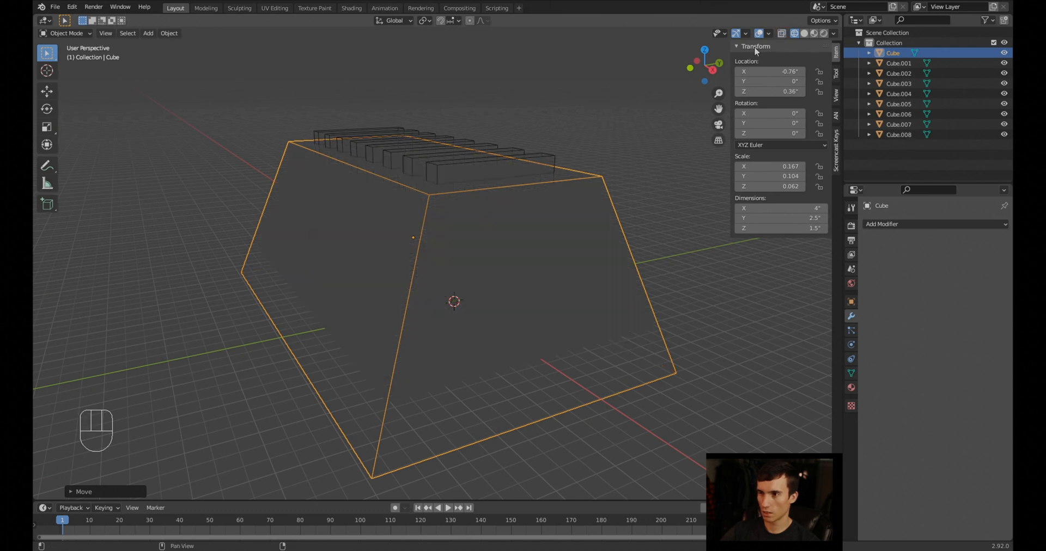
{"action": "left_click", "coordinate": [794, 34]}
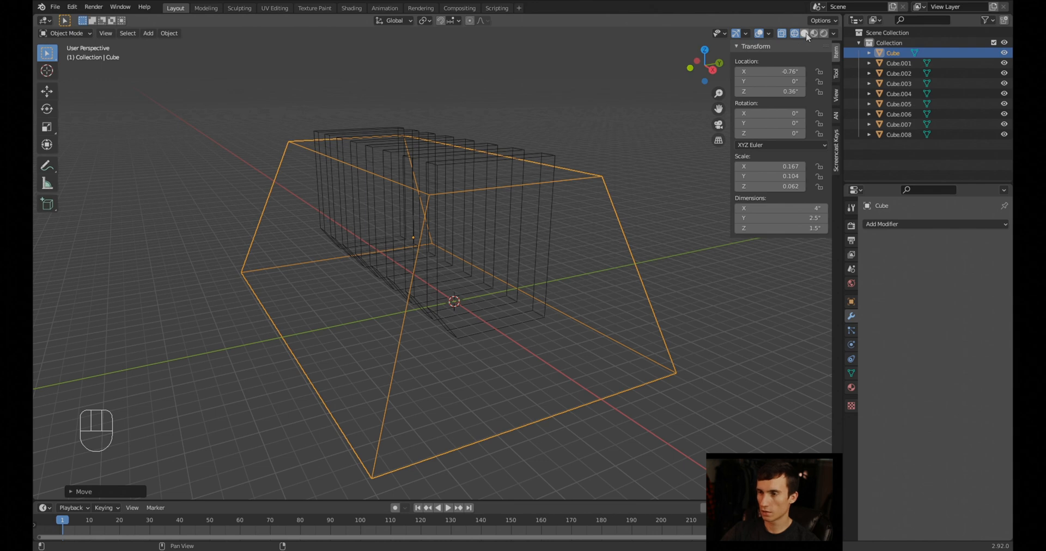
{"action": "left_click", "coordinate": [804, 35]}
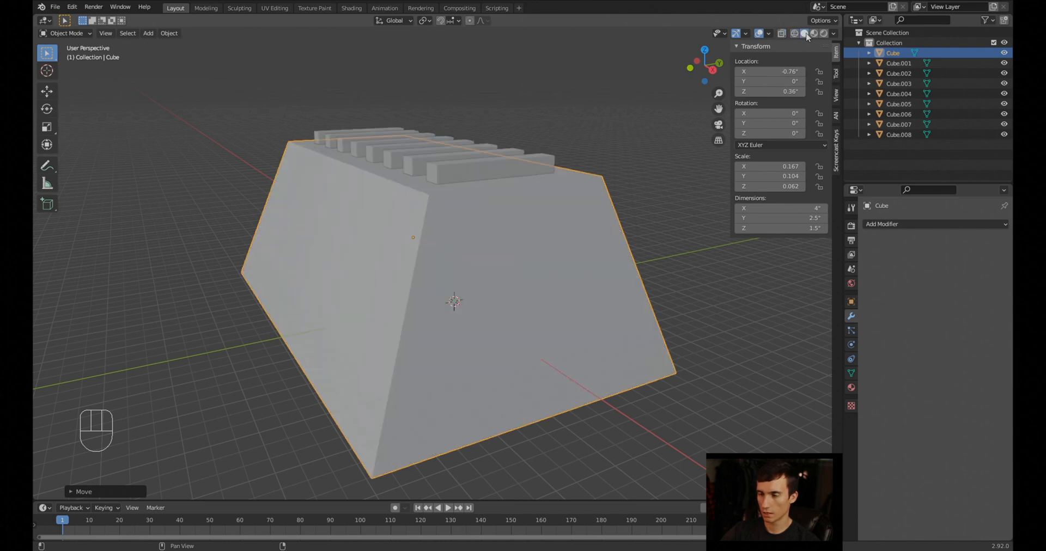
{"action": "left_click", "coordinate": [795, 34]}
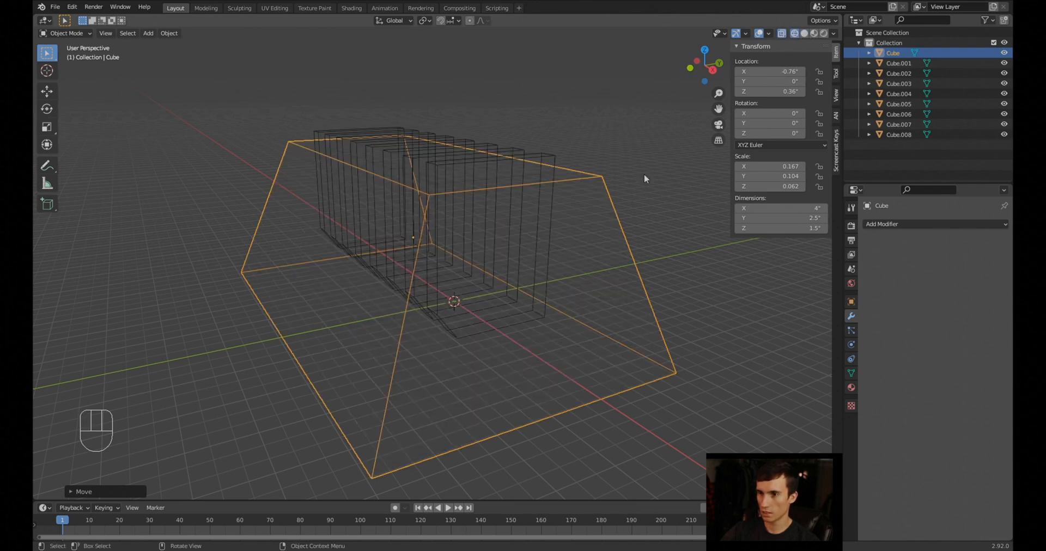
Examine how the plates sit in the block's top from the right orthographic view and from a perspective angle in solid shading
{"action": "middle_click_drag", "start_coordinate": [644, 179], "coordinate": [684, 315]}
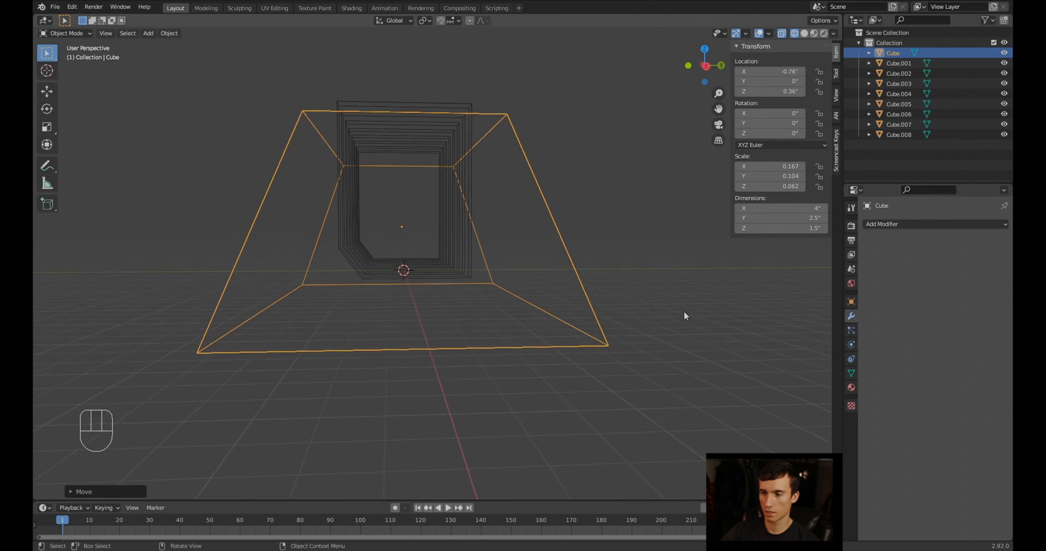
{"action": "key", "text": "KP_3"}
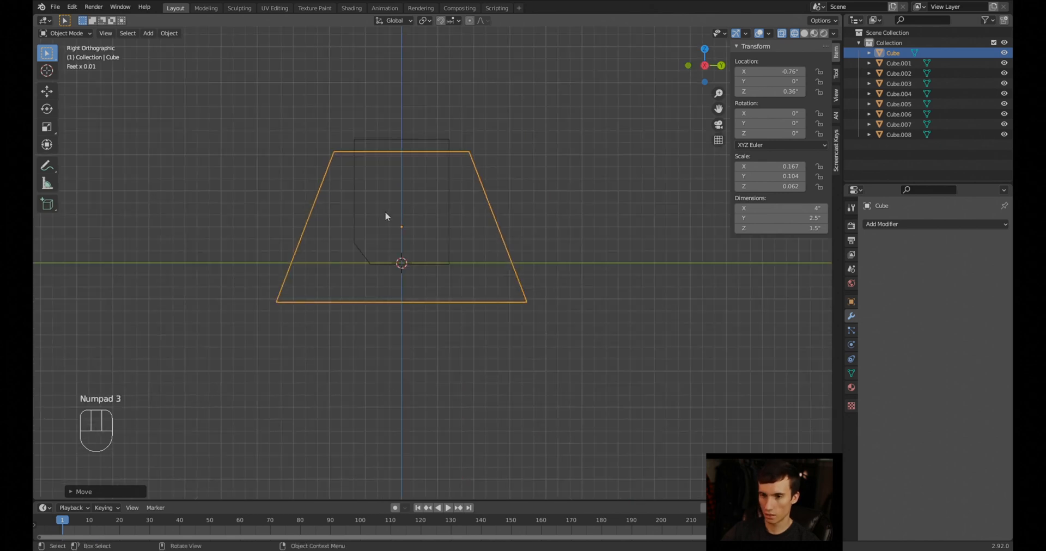
{"action": "scroll", "coordinate": [385, 217], "scroll_direction": "up", "scroll_amount": 3}
{"action": "mouse_move", "coordinate": [387, 214]}
{"action": "middle_mouse_down", "text": "shift"}
{"action": "mouse_move", "coordinate": [478, 243]}
{"action": "mouse_move", "coordinate": [495, 276]}
{"action": "mouse_move", "coordinate": [515, 256]}
{"action": "mouse_move", "coordinate": [525, 277]}
{"action": "mouse_move", "coordinate": [503, 297]}
{"action": "mouse_move", "coordinate": [542, 297]}
{"action": "middle_mouse_up", "text": "shift"}
{"action": "left_click", "coordinate": [804, 33]}
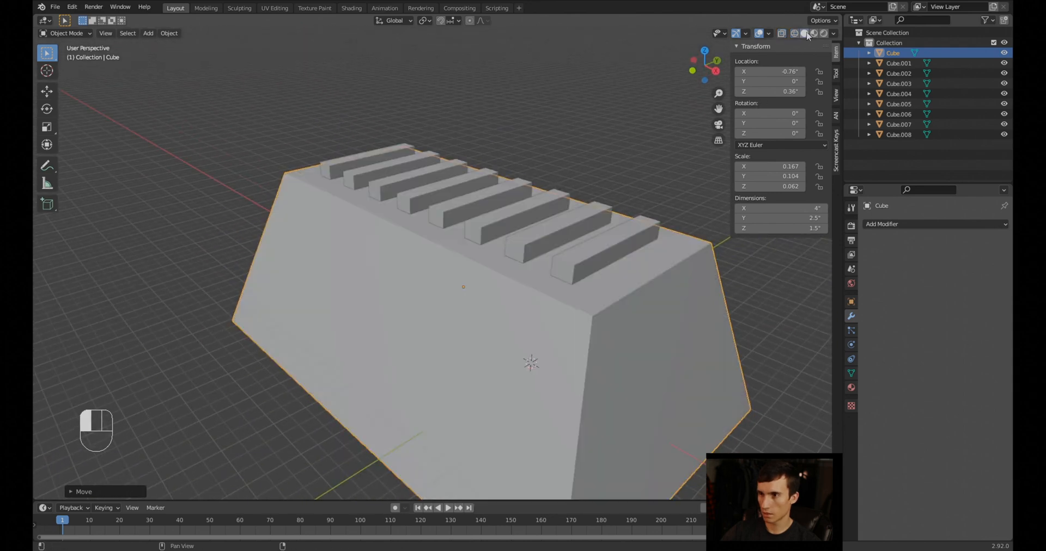
{"action": "mouse_move", "coordinate": [636, 352]}
{"action": "middle_mouse_down"}
{"action": "mouse_move", "coordinate": [619, 348]}
{"action": "mouse_move", "coordinate": [571, 267]}
{"action": "mouse_move", "coordinate": [584, 343]}
{"action": "mouse_move", "coordinate": [612, 362]}
{"action": "mouse_move", "coordinate": [635, 351]}
{"action": "middle_mouse_up"}
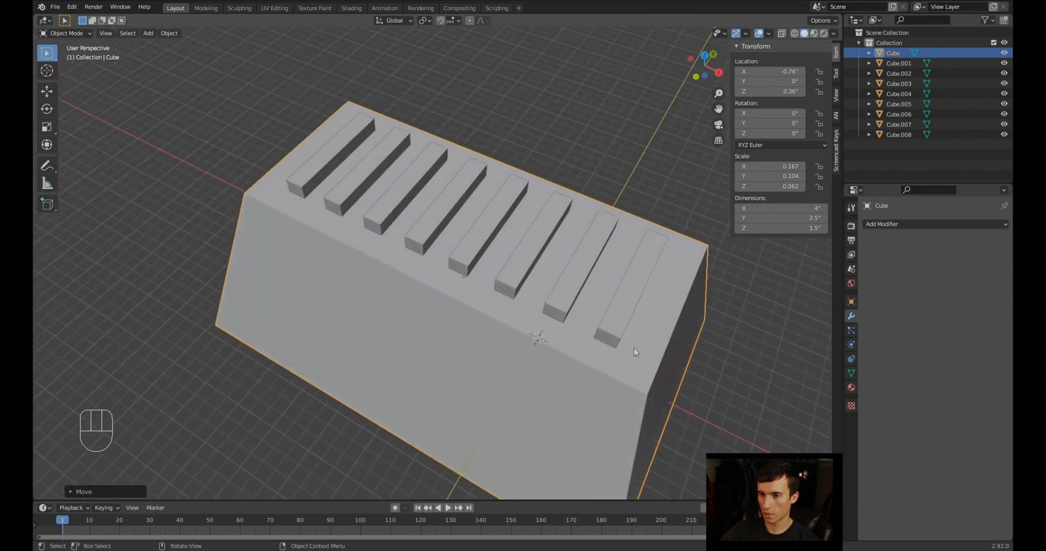
{"action": "left_click", "coordinate": [629, 300]}
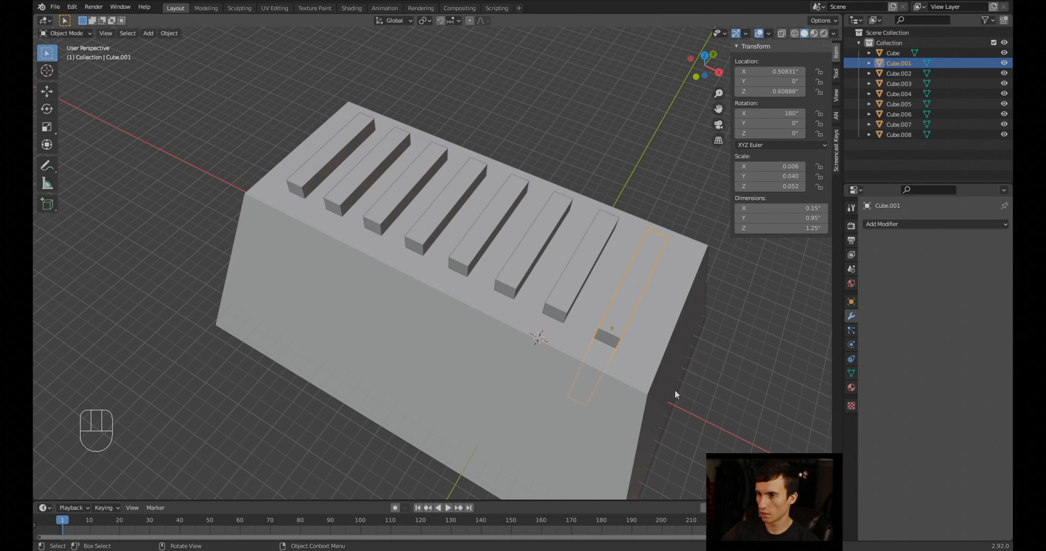
{"action": "middle_click_drag", "start_coordinate": [676, 388], "coordinate": [665, 371]}
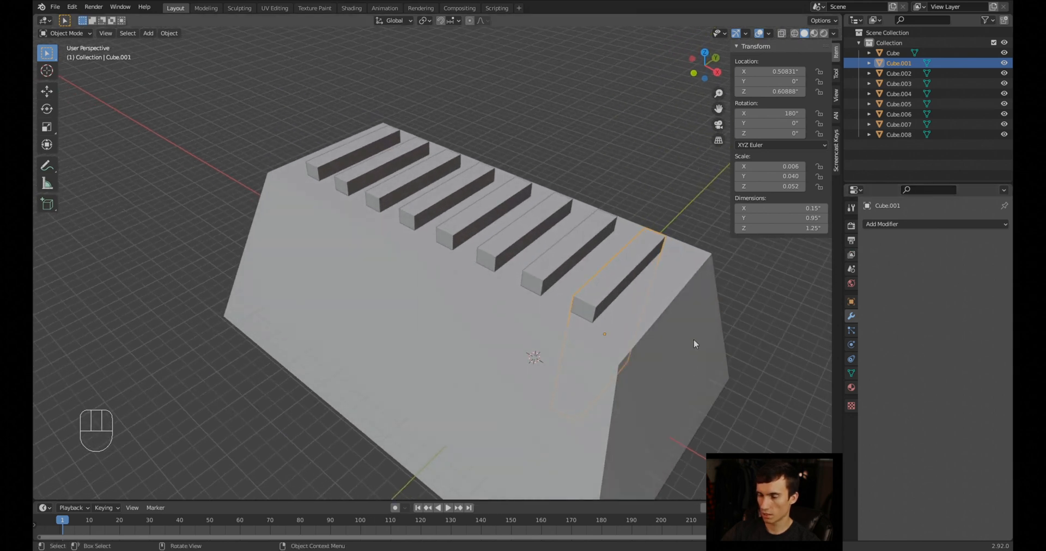
{"action": "left_click", "coordinate": [689, 292]}
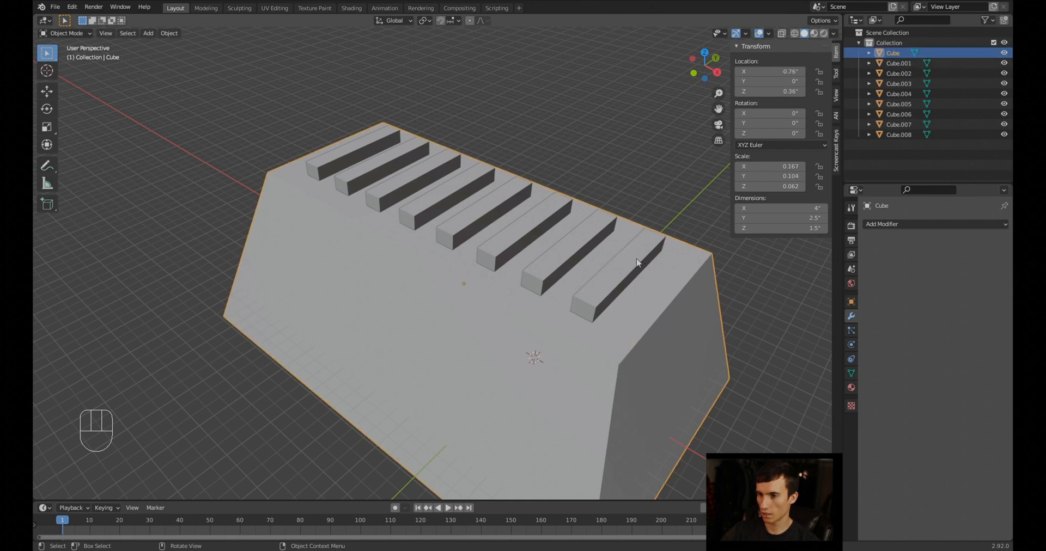
{"action": "left_click", "coordinate": [604, 295]}
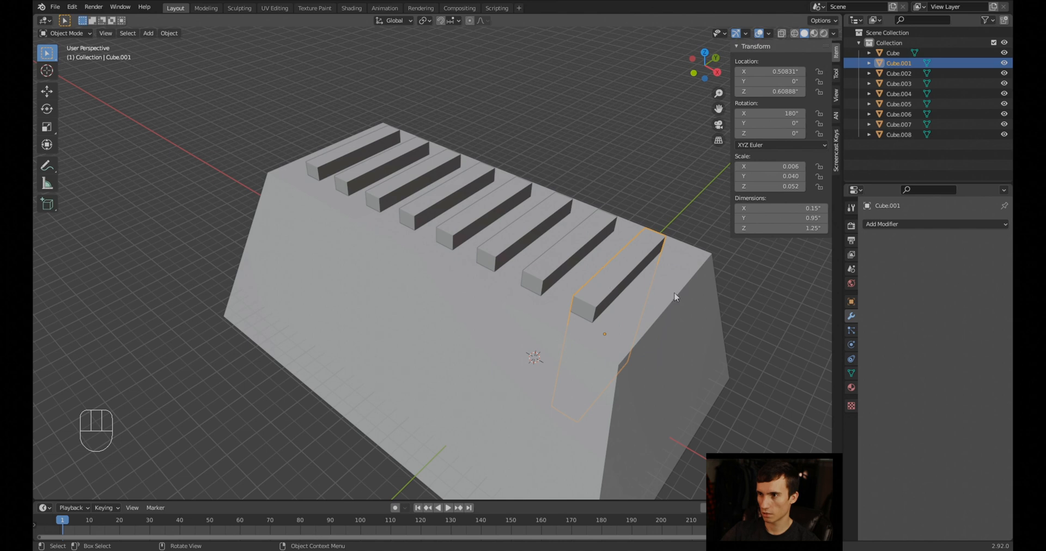
{"action": "left_click", "coordinate": [700, 330]}
{"action": "left_click", "coordinate": [622, 273]}
Add a Boolean modifier to the tapered block, using Difference with the end plate Cube.001 as the cutting object
{"action": "left_click", "coordinate": [675, 298]}
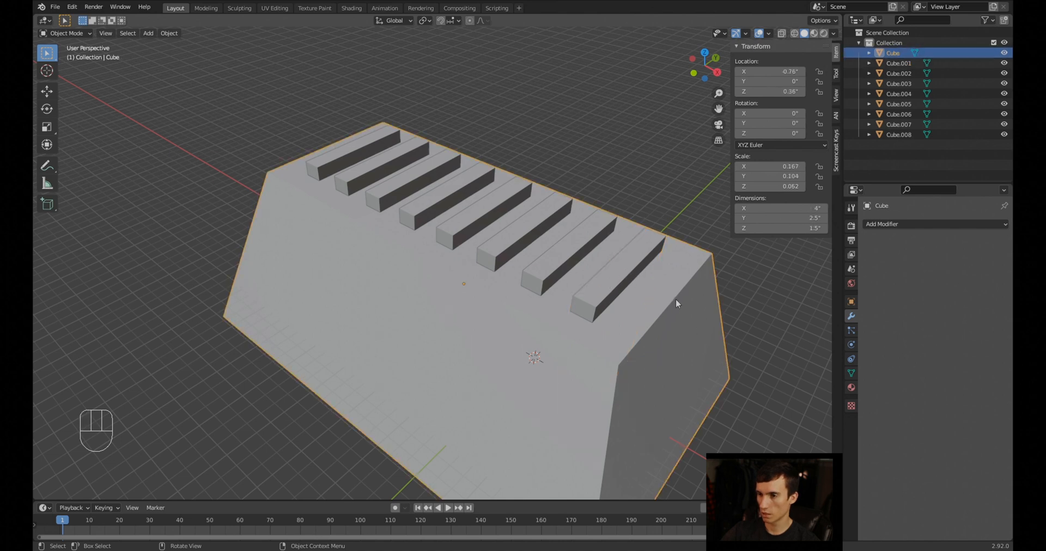
{"action": "left_click", "coordinate": [888, 225]}
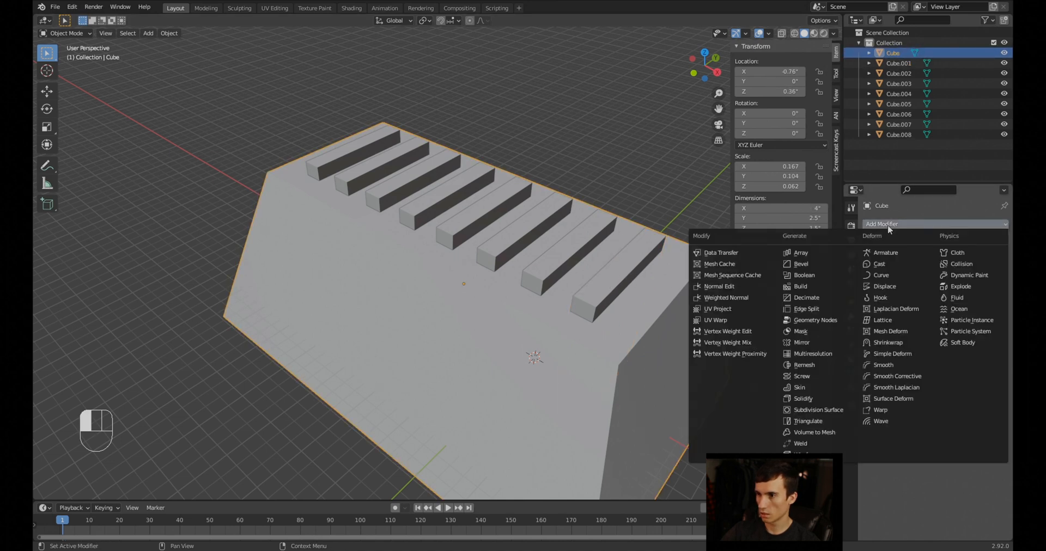
{"action": "left_click", "coordinate": [817, 277]}
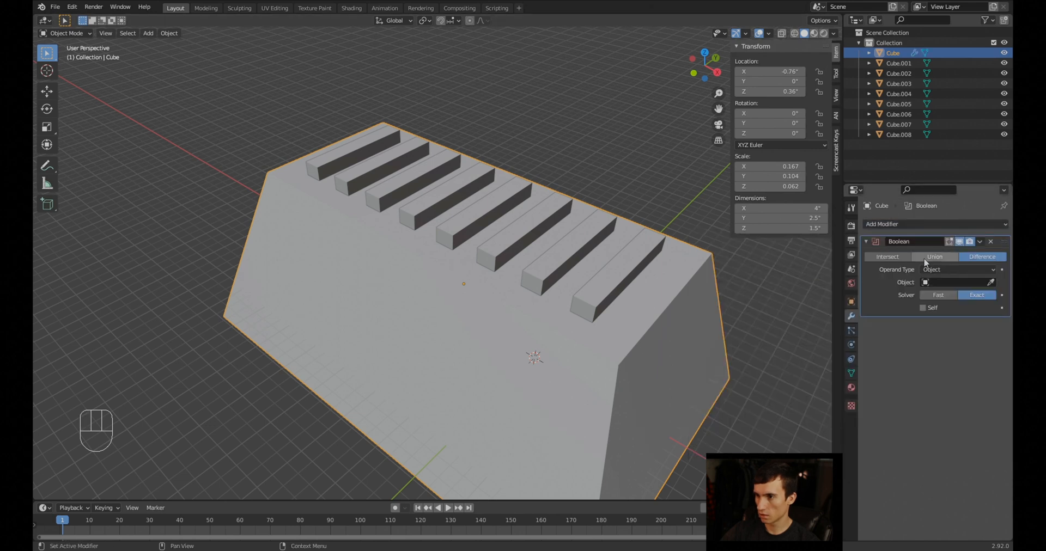
{"action": "left_click", "coordinate": [939, 279]}
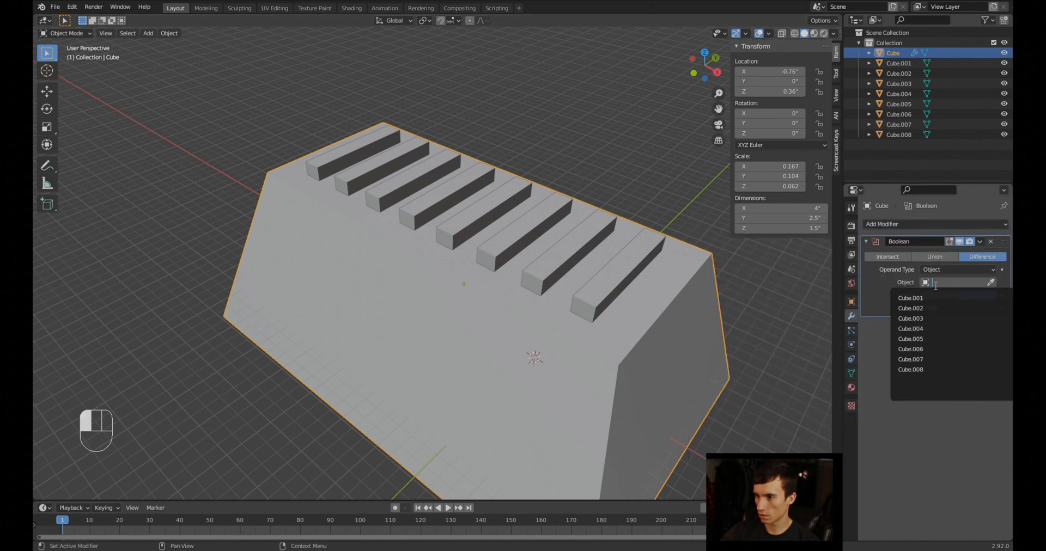
{"action": "left_click", "coordinate": [938, 298]}
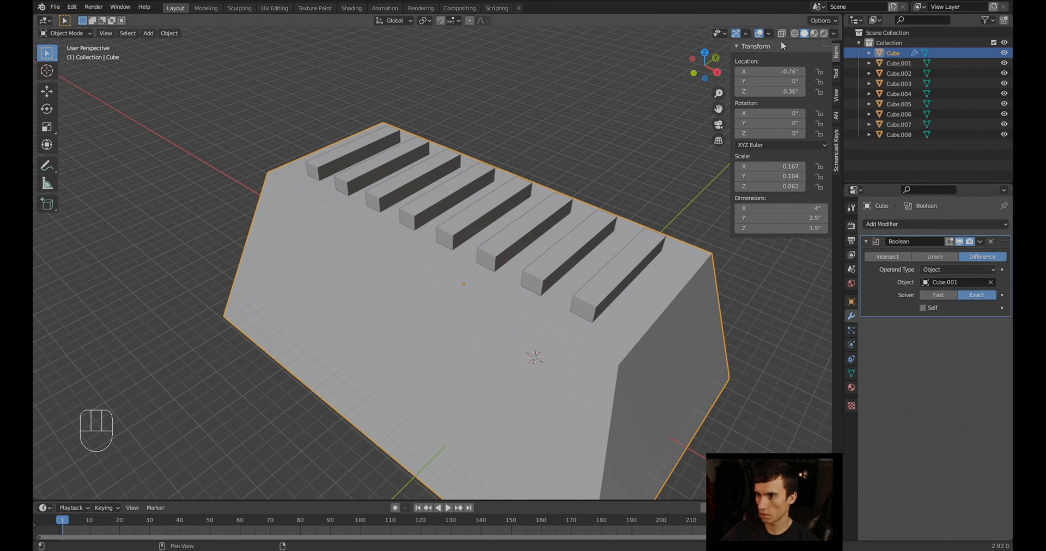
Switch the viewport to wireframe shading, apply the block's Boolean modifier, and deselect the block
{"action": "left_click", "coordinate": [794, 34]}
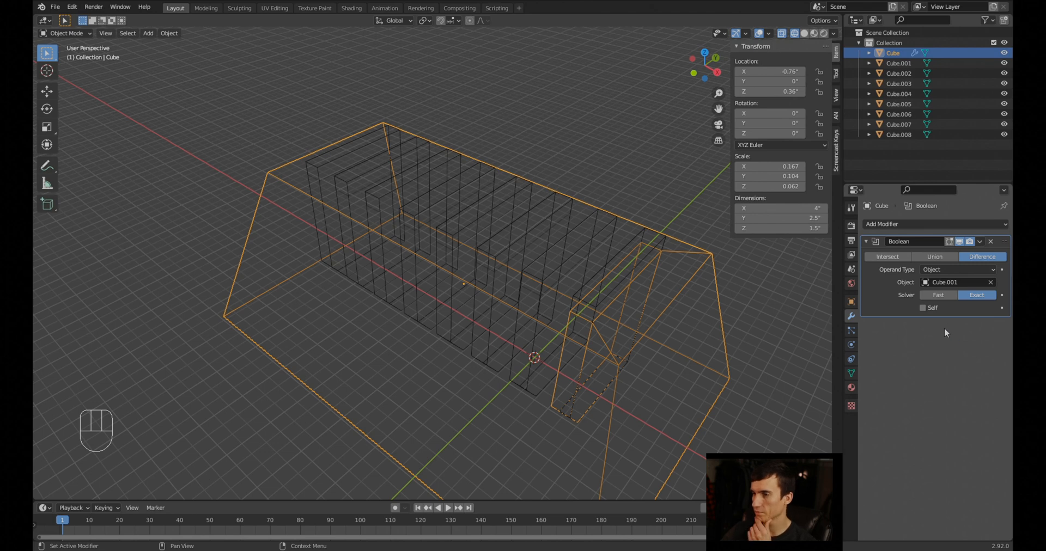
{"action": "key", "text": "ctrl+a"}
{"action": "left_click", "coordinate": [684, 340]}
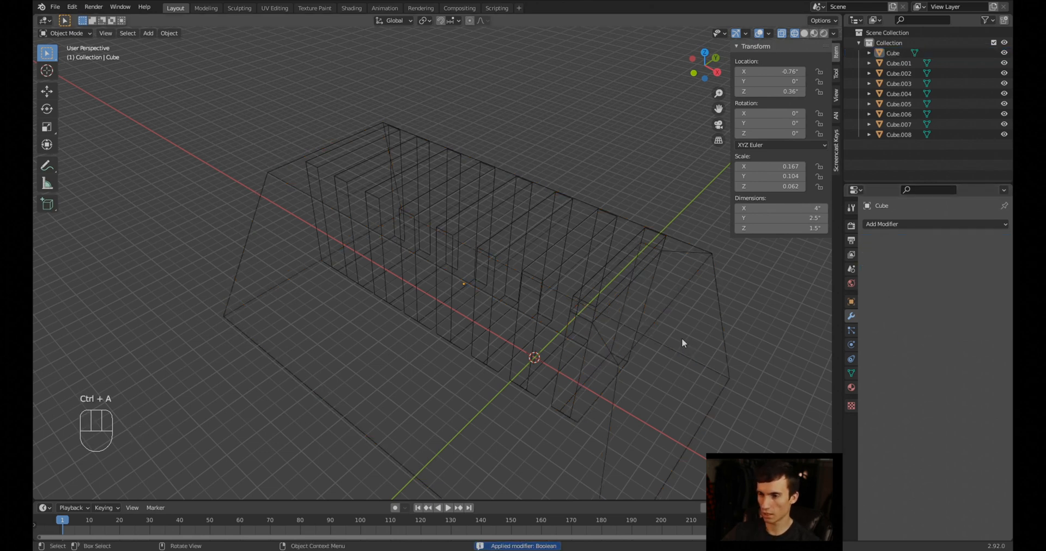
Switch to solid shading and lift cutter block Cube.001 about 2.1" straight up out of the main block
{"action": "left_click", "coordinate": [512, 374]}
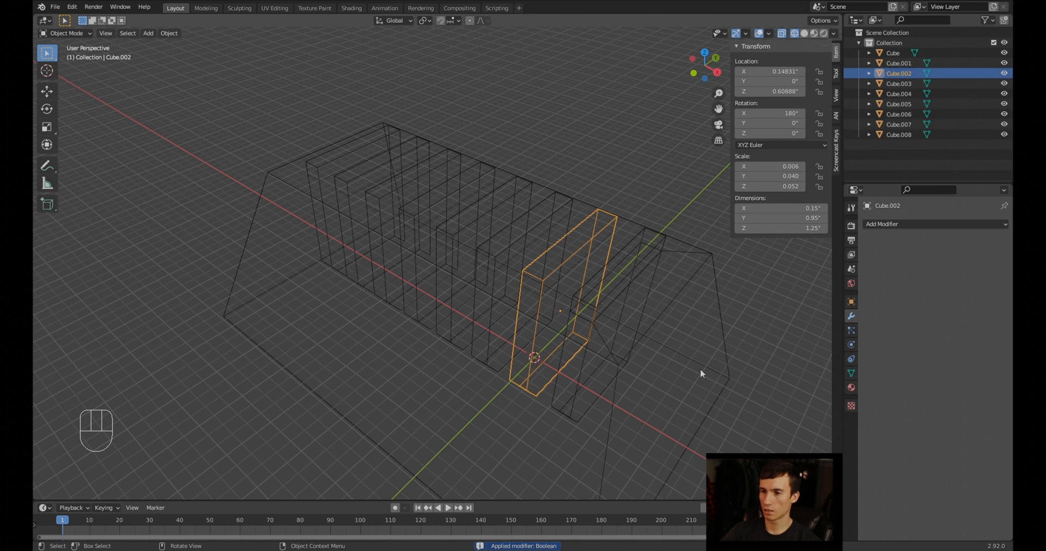
{"action": "left_click", "coordinate": [804, 33]}
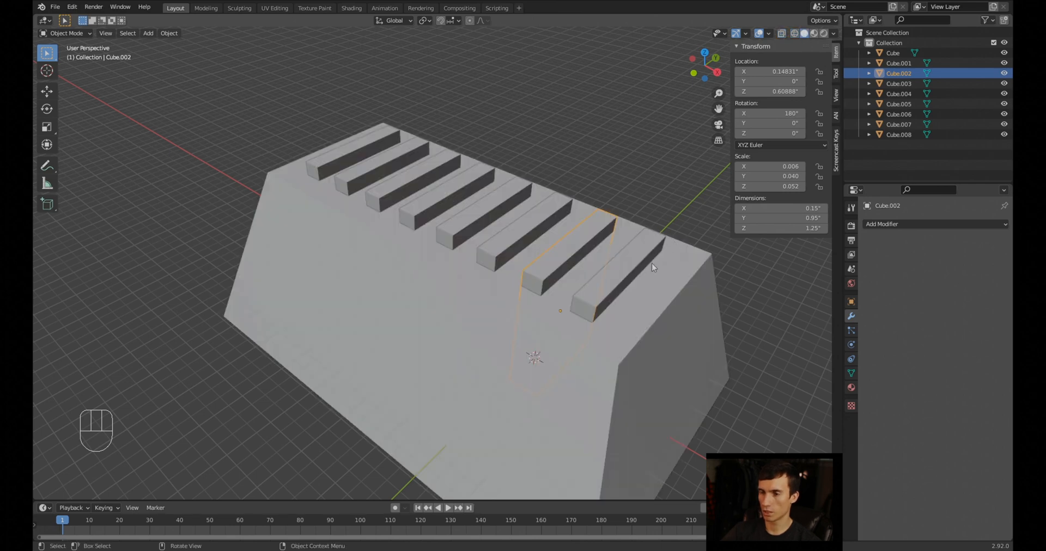
{"action": "left_click", "coordinate": [619, 285]}
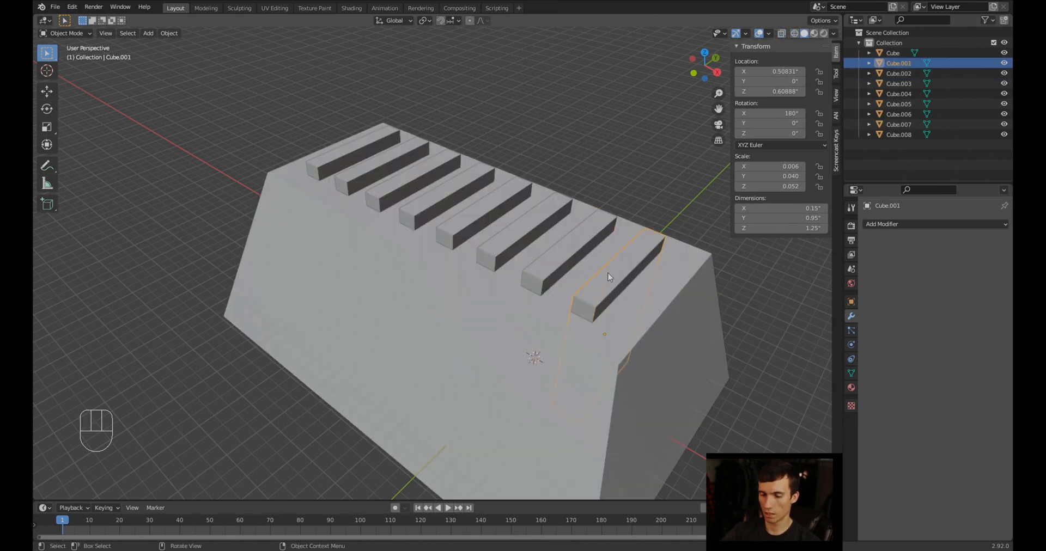
{"action": "key", "text": "g"}
{"action": "key", "text": "z"}
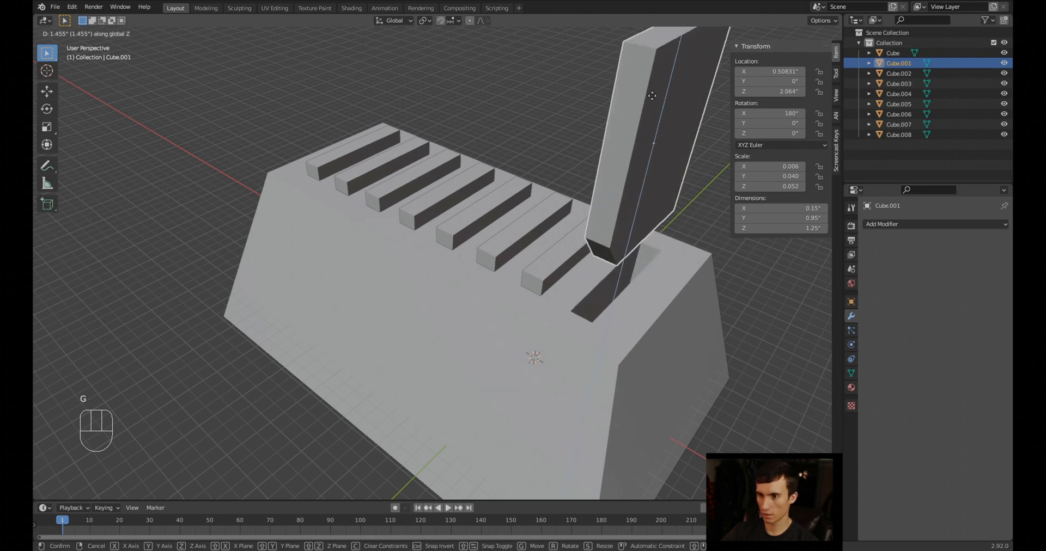
{"action": "right_click", "coordinate": [653, 133]}
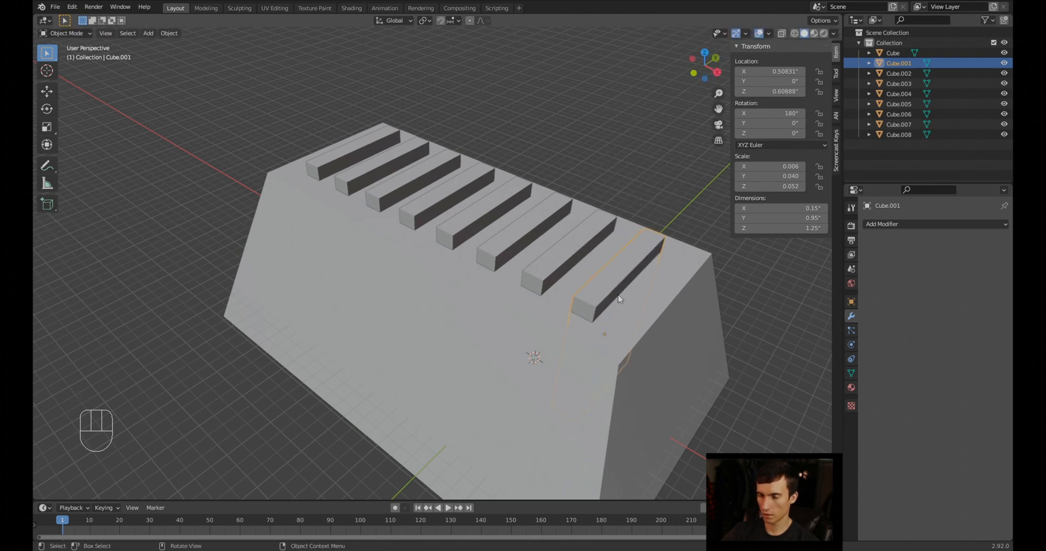
{"action": "key", "text": "g"}
{"action": "key", "text": "z"}
{"action": "left_click", "coordinate": [660, 52]}
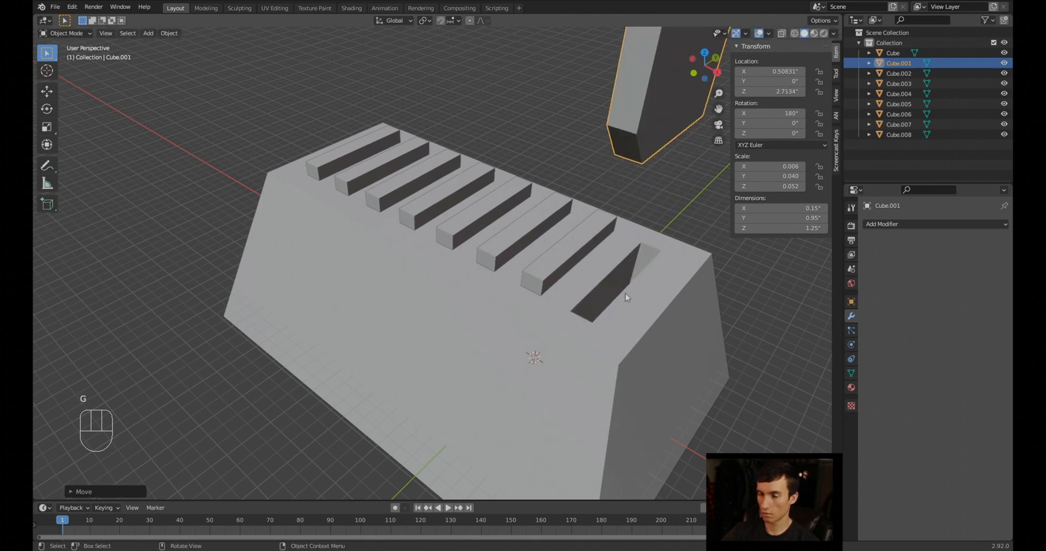
Add a Boolean modifier set to Difference to the main block Cube, with Cube.002 as the cutting object
{"action": "mouse_move", "coordinate": [626, 297]}
{"action": "middle_mouse_down"}
{"action": "mouse_move", "coordinate": [598, 329]}
{"action": "mouse_move", "coordinate": [567, 338]}
{"action": "mouse_move", "coordinate": [563, 326]}
{"action": "mouse_move", "coordinate": [562, 335]}
{"action": "mouse_move", "coordinate": [561, 324]}
{"action": "mouse_move", "coordinate": [631, 305]}
{"action": "middle_mouse_up"}
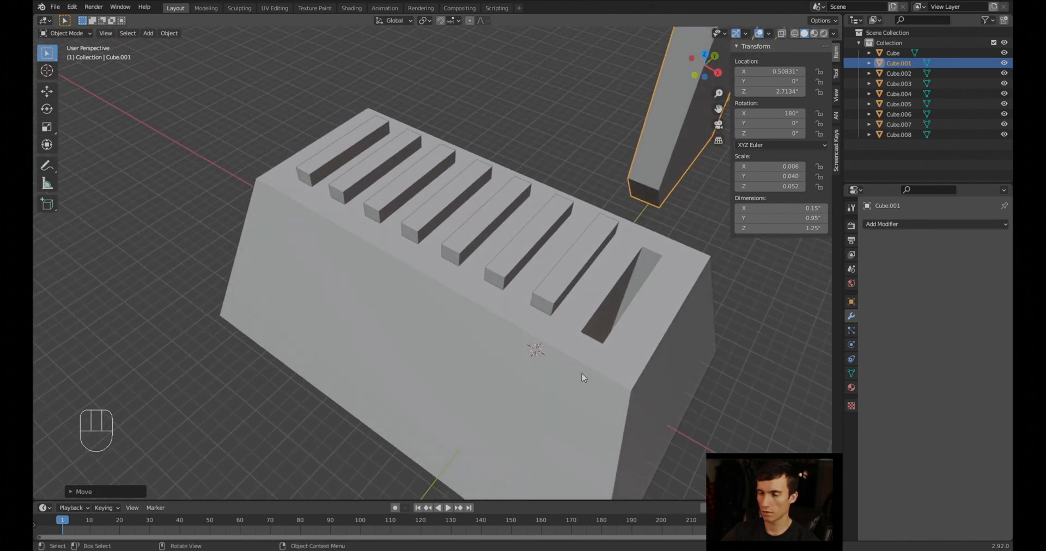
{"action": "left_click", "coordinate": [569, 400]}
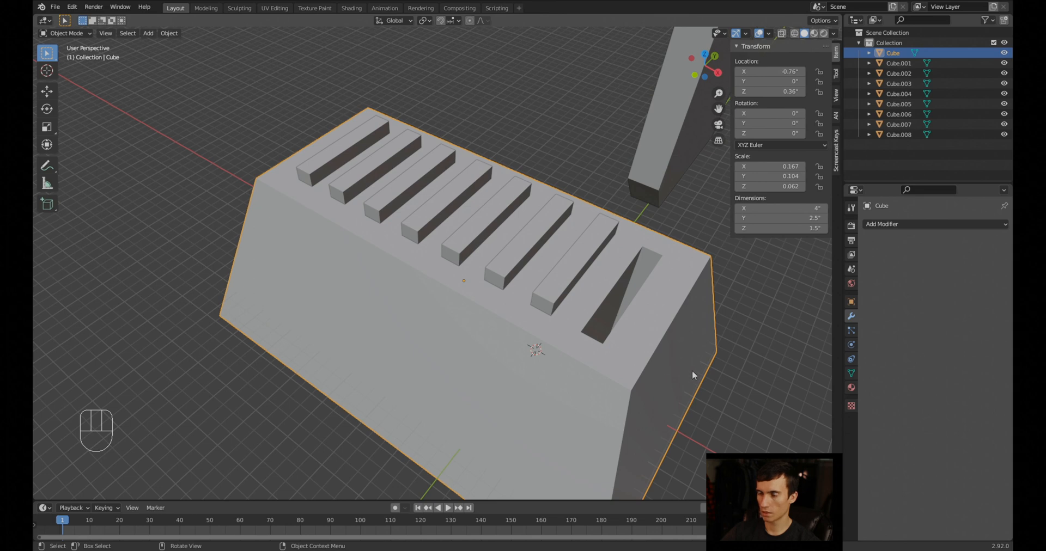
{"action": "middle_click_drag", "start_coordinate": [693, 371], "coordinate": [687, 349]}
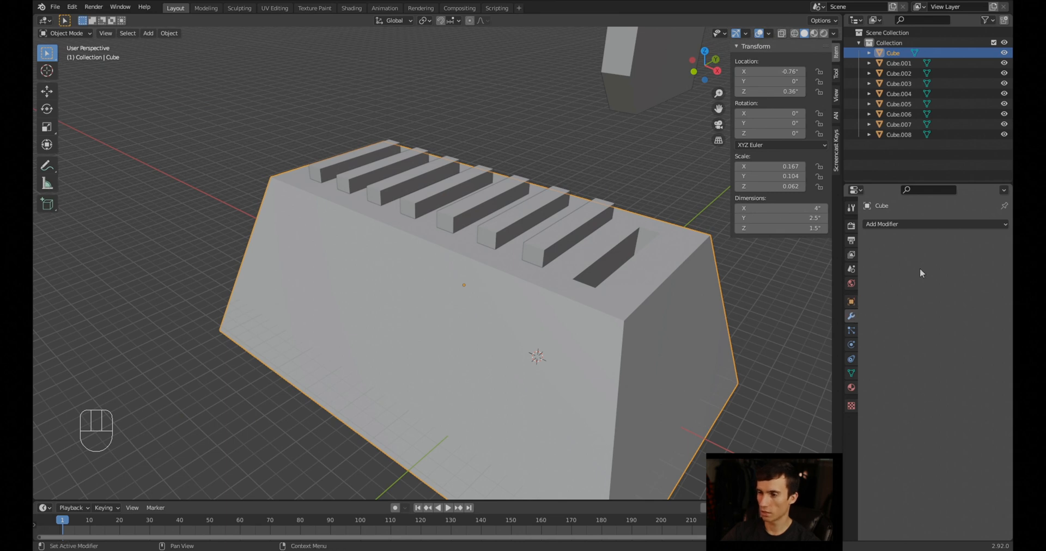
{"action": "left_click", "coordinate": [553, 241]}
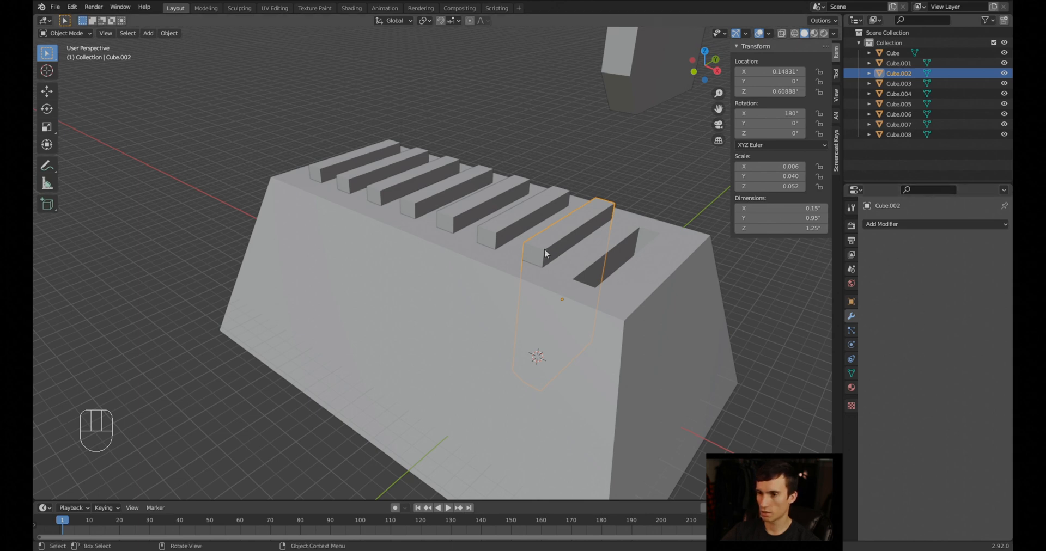
{"action": "left_click", "coordinate": [471, 357]}
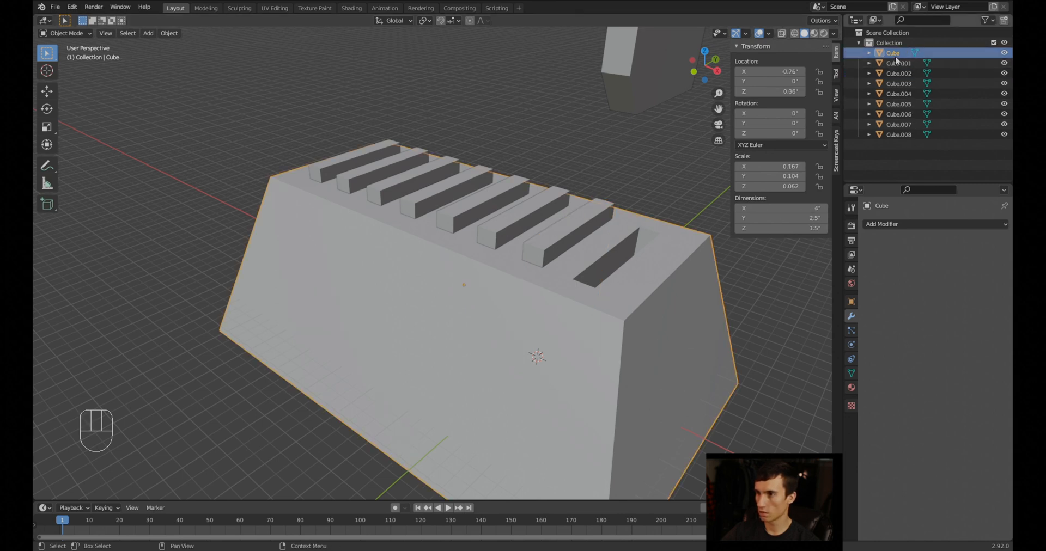
{"action": "left_click", "coordinate": [886, 225]}
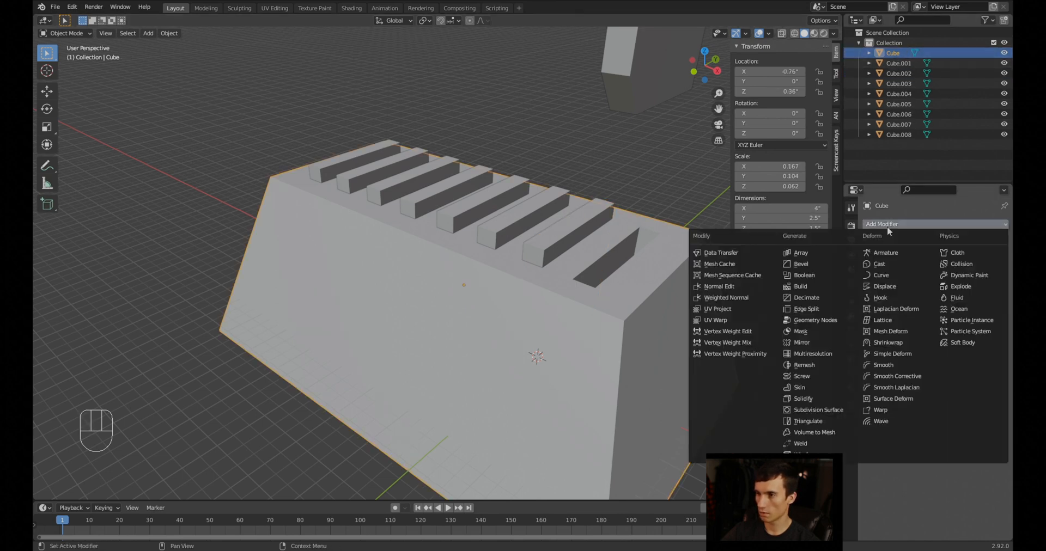
{"action": "left_click", "coordinate": [813, 274]}
{"action": "left_click", "coordinate": [945, 281]}
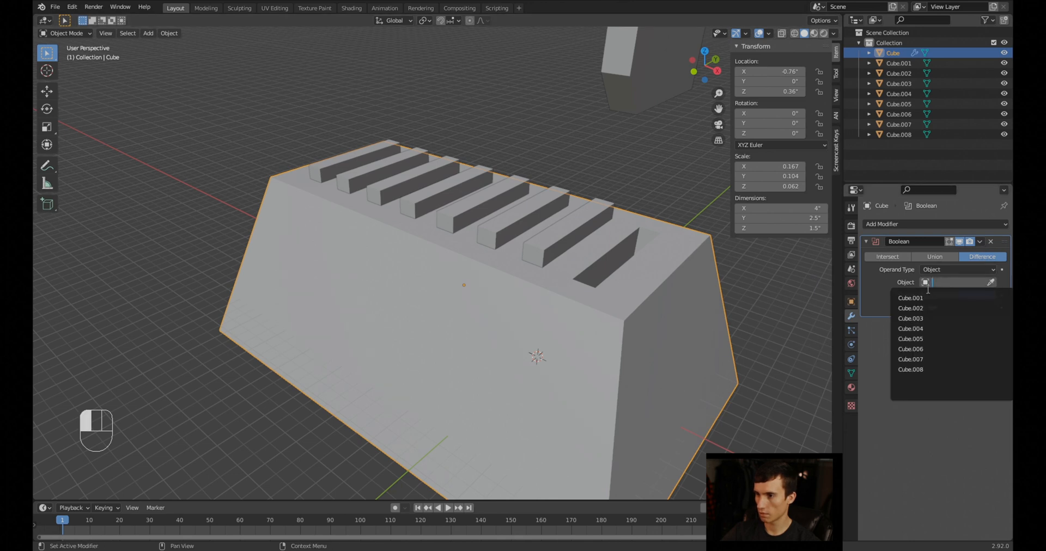
{"action": "left_click", "coordinate": [887, 286]}
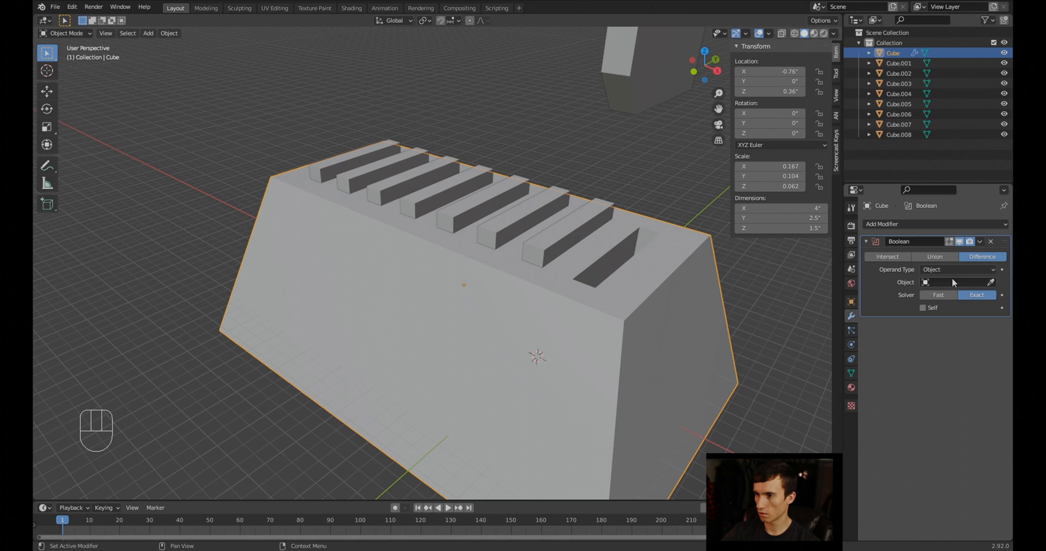
{"action": "left_click", "coordinate": [990, 283]}
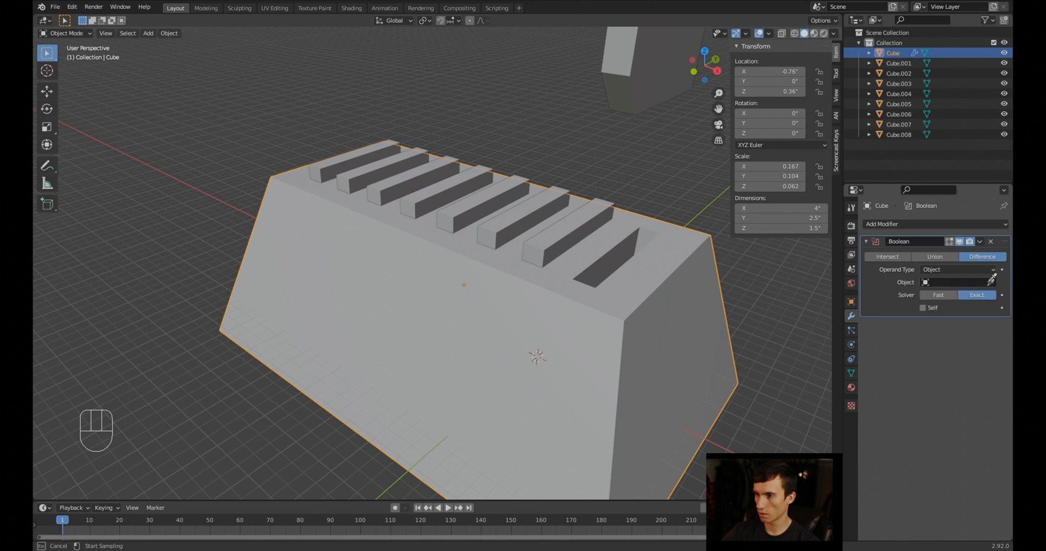
{"action": "left_click", "coordinate": [575, 235]}
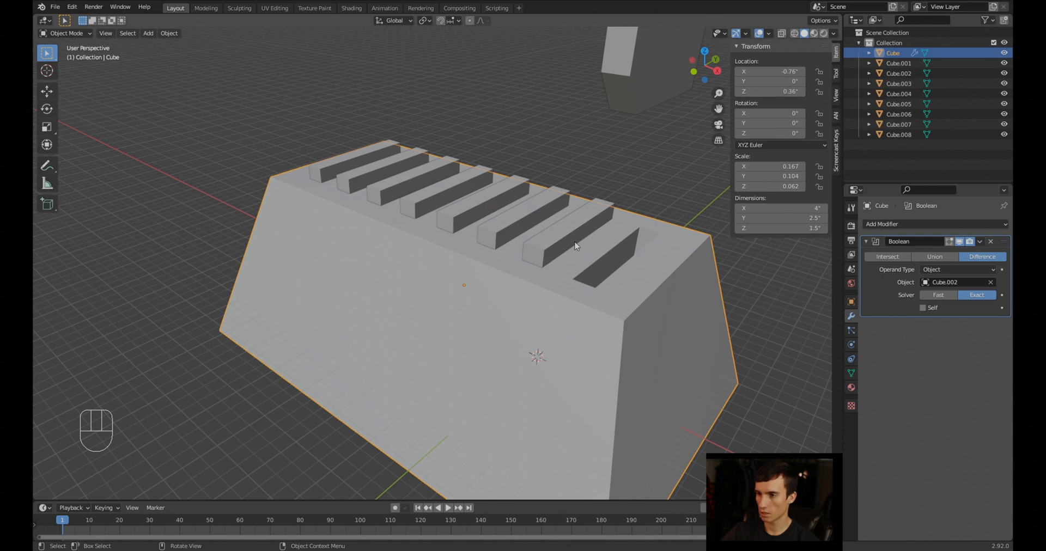
Apply the main block's Boolean modifier that uses Cube.002
{"action": "left_click", "coordinate": [557, 239]}
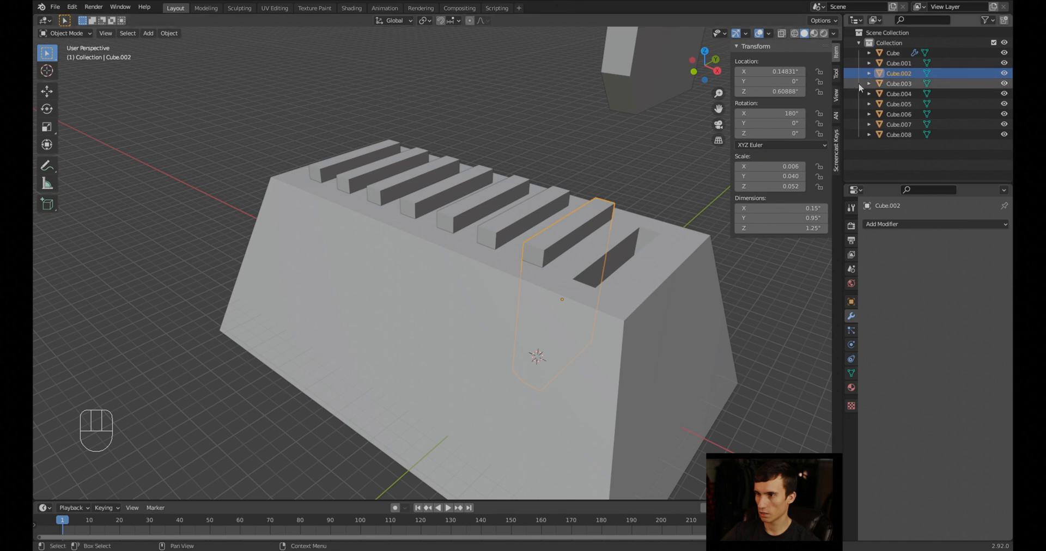
{"action": "left_click", "coordinate": [614, 363]}
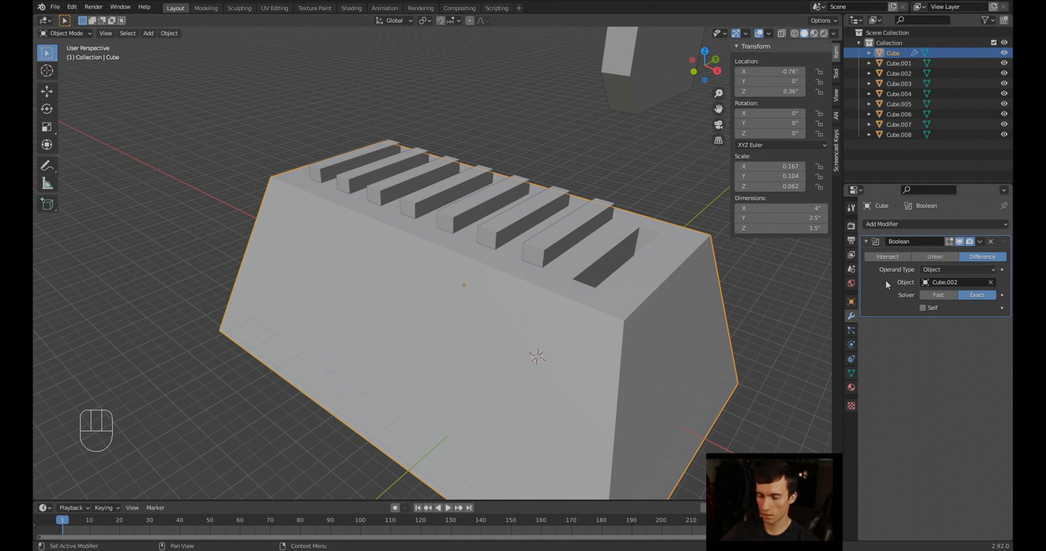
{"action": "key", "text": "ctrl+a"}
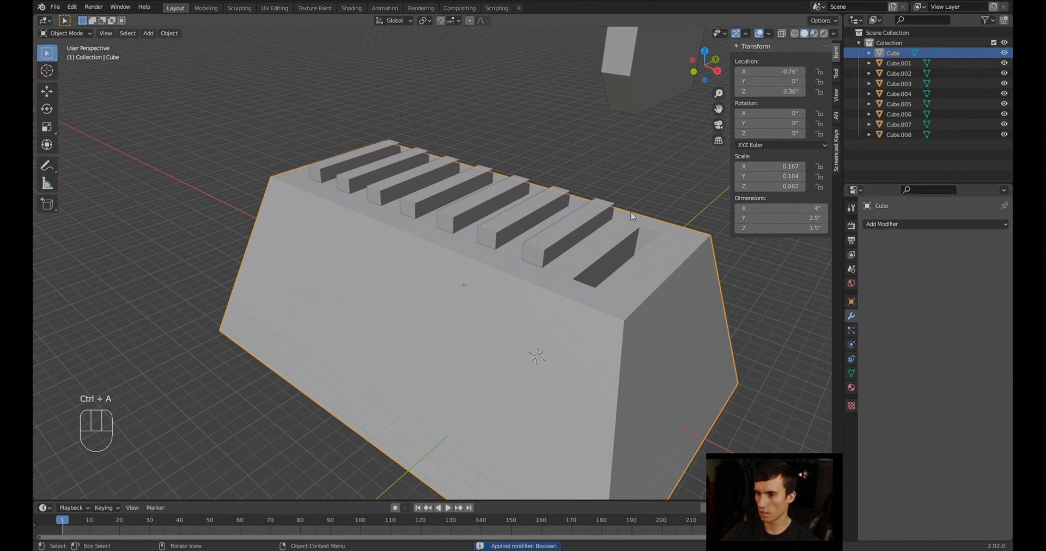
Lift cutter block Cube.002 about 2.2" along Z, clear of the main block
{"action": "left_click", "coordinate": [564, 234]}
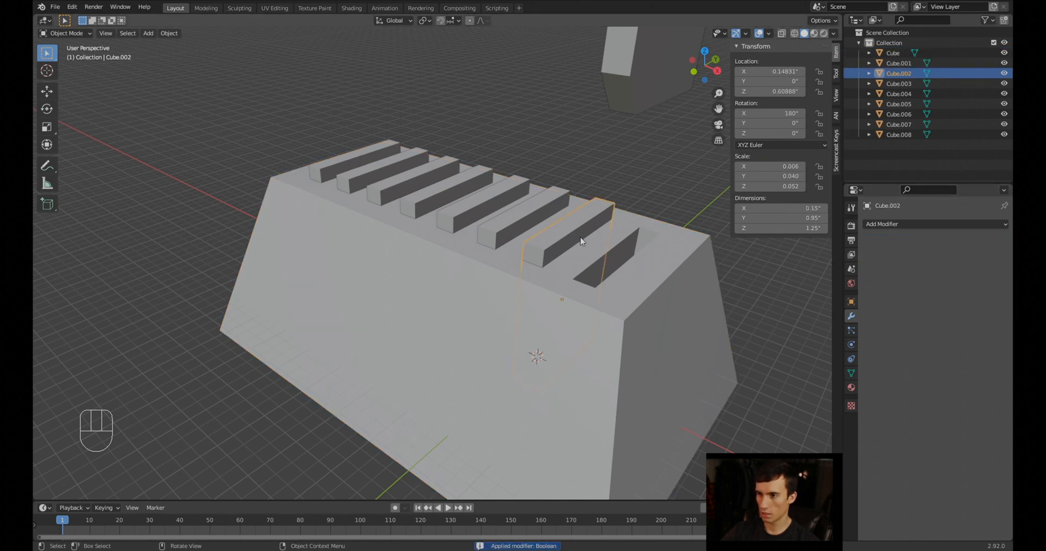
{"action": "key", "text": "g"}
{"action": "key", "text": "z"}
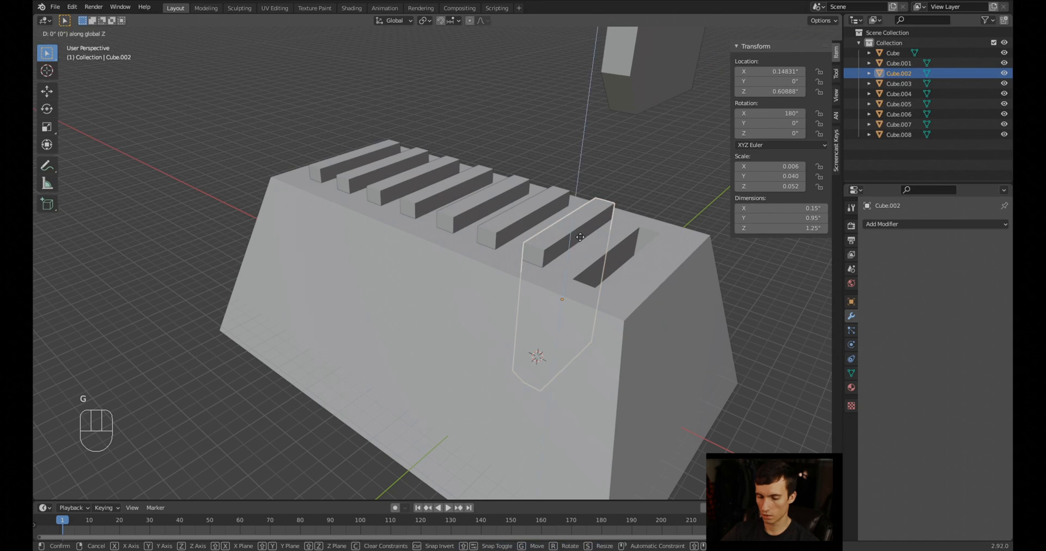
{"action": "left_click", "coordinate": [602, 436]}
Subtract Cube.003 from the main block Cube with a Boolean Difference modifier and apply it
{"action": "middle_click_drag", "start_coordinate": [572, 190], "coordinate": [562, 235]}
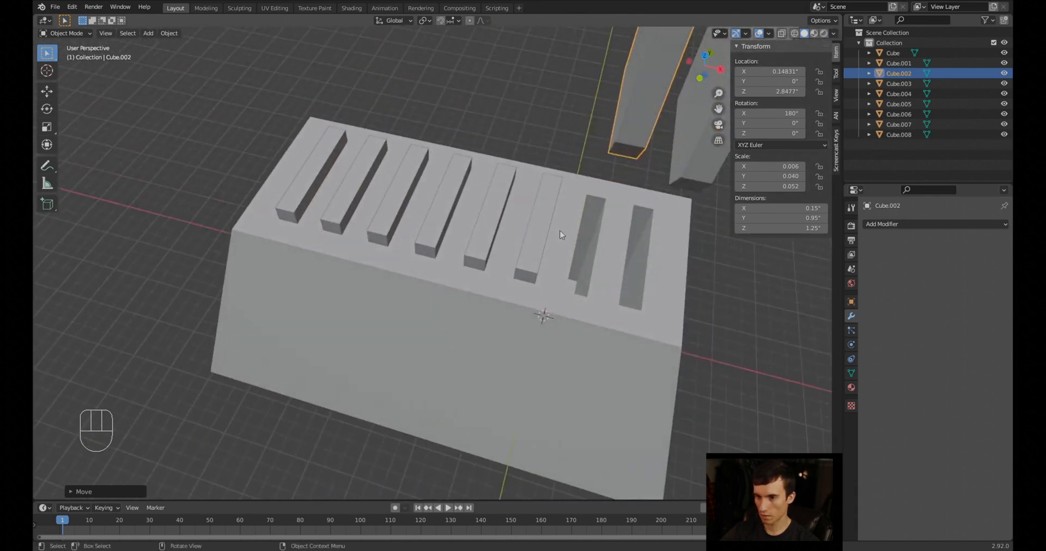
{"action": "left_click", "coordinate": [552, 355]}
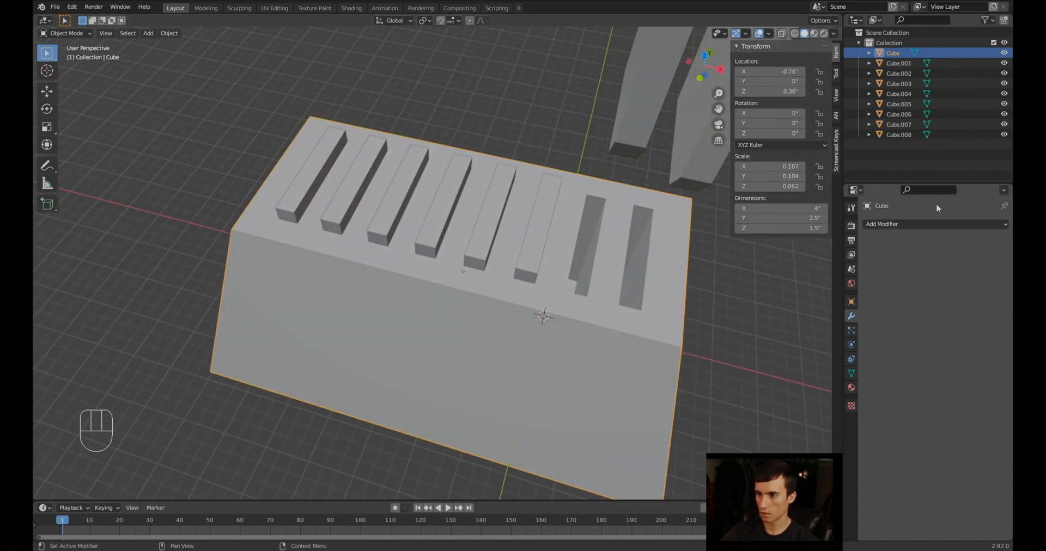
{"action": "left_click", "coordinate": [936, 224]}
{"action": "left_click", "coordinate": [798, 272]}
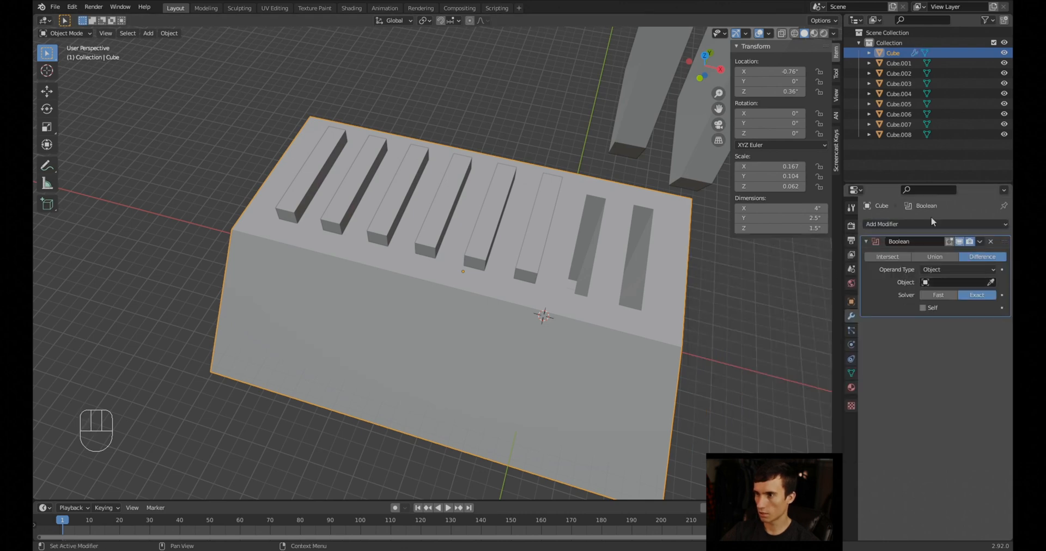
{"action": "left_click", "coordinate": [899, 83]}
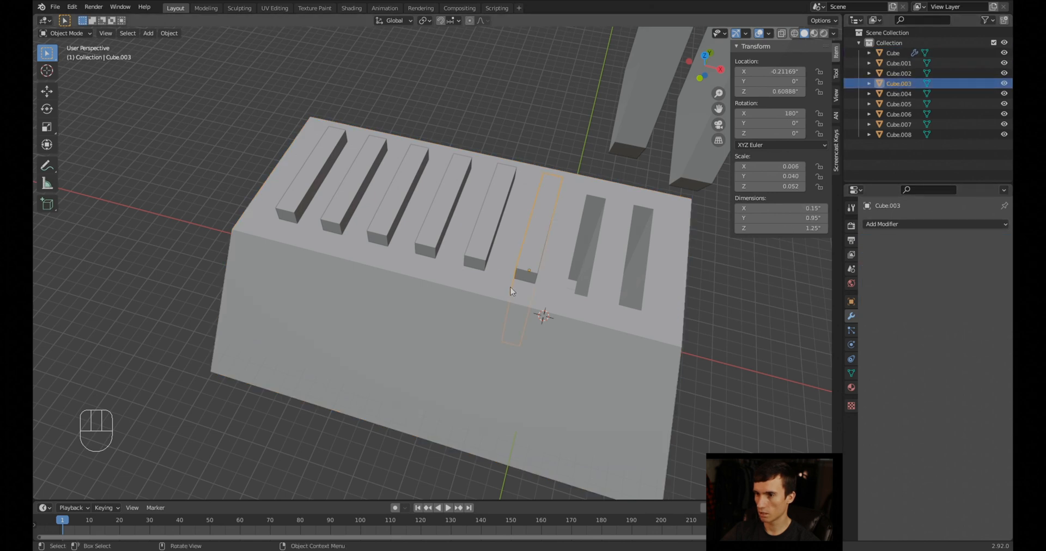
{"action": "left_click", "coordinate": [553, 294]}
{"action": "left_click", "coordinate": [935, 284]}
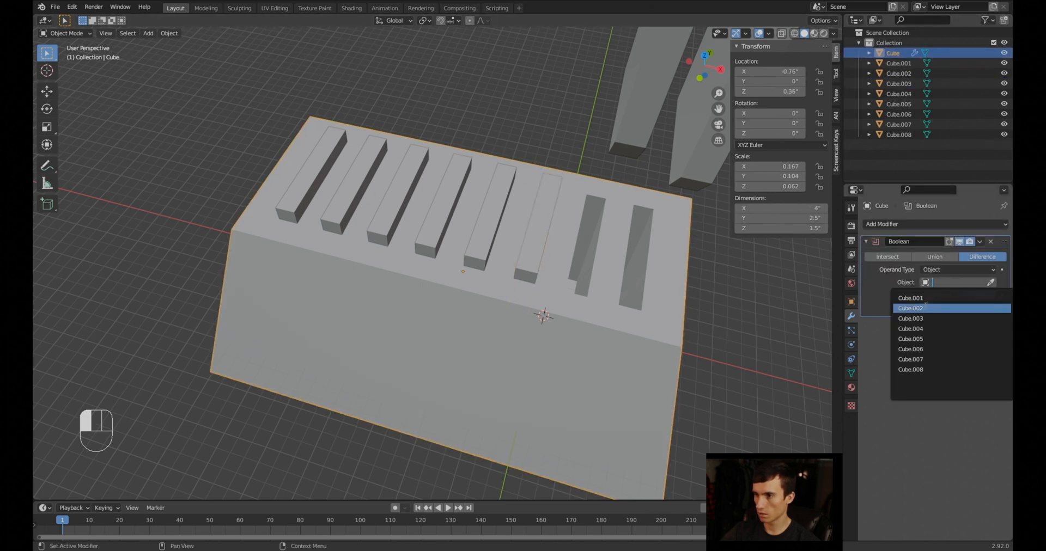
{"action": "left_click", "coordinate": [923, 318]}
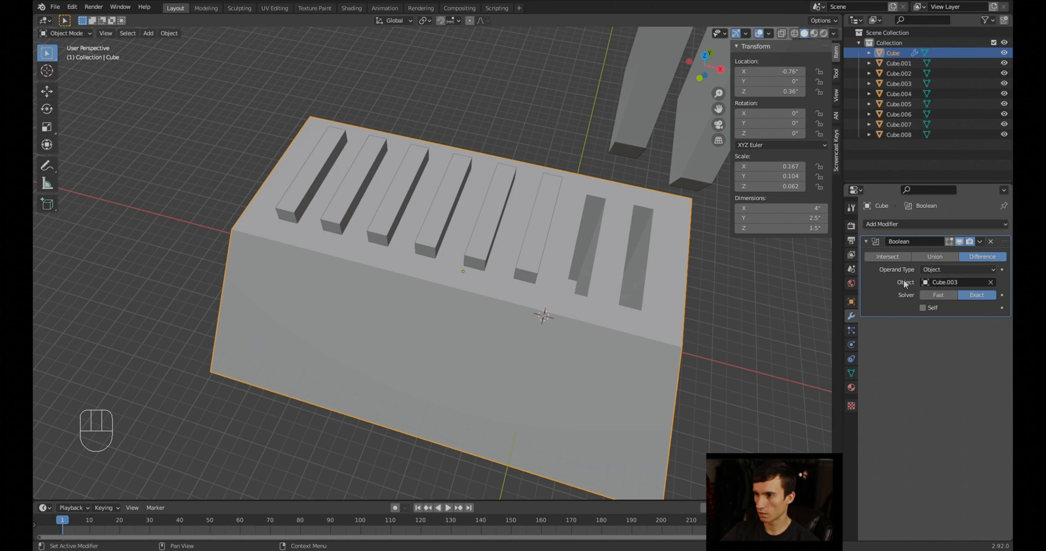
{"action": "key", "text": "ctrl+a"}
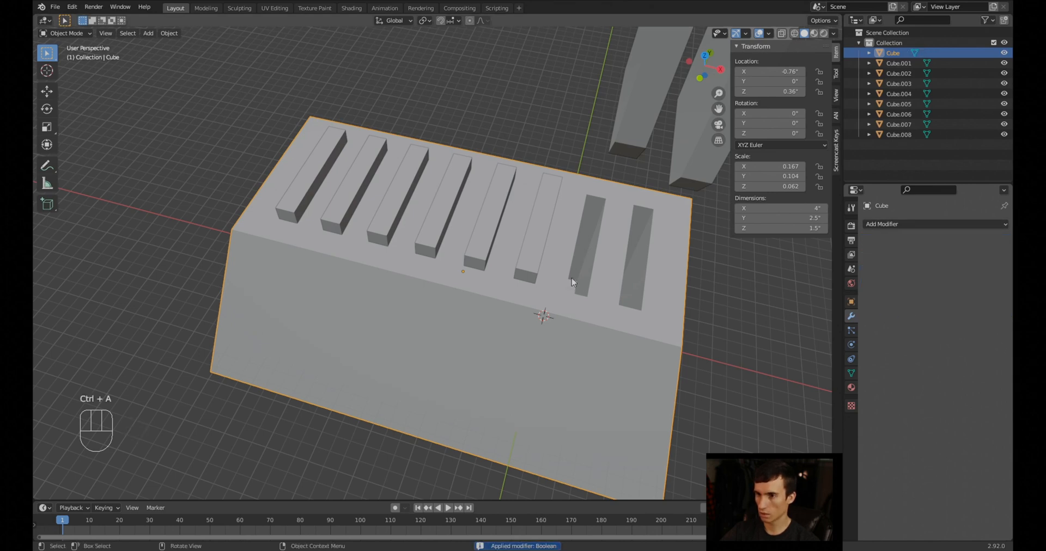
Raise cutter block Cube.003 about 2.2" along Z, clear of its slot in the main block
{"action": "left_click", "coordinate": [537, 223]}
{"action": "key", "text": "g"}
{"action": "key", "text": "z"}
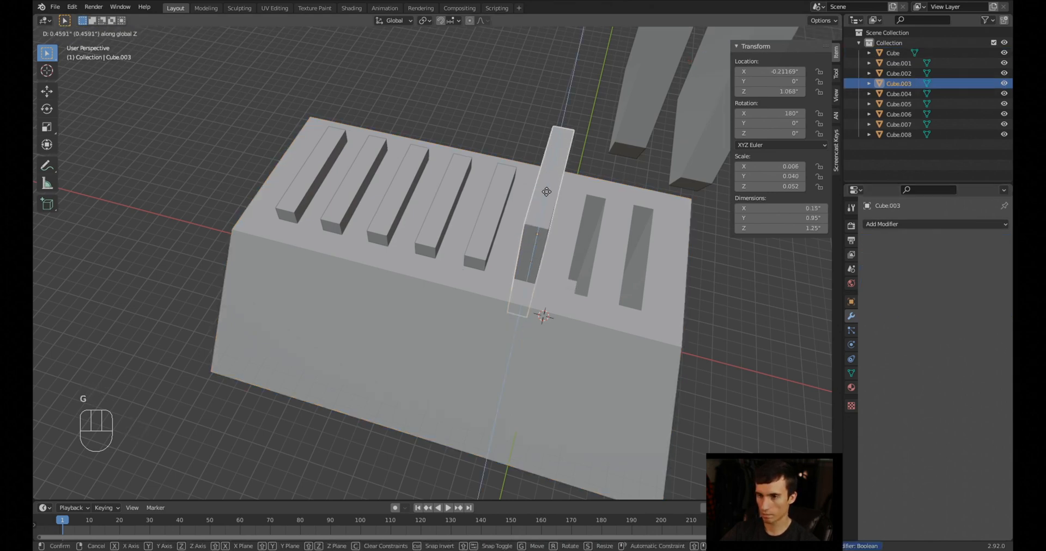
{"action": "right_click", "coordinate": [561, 33]}
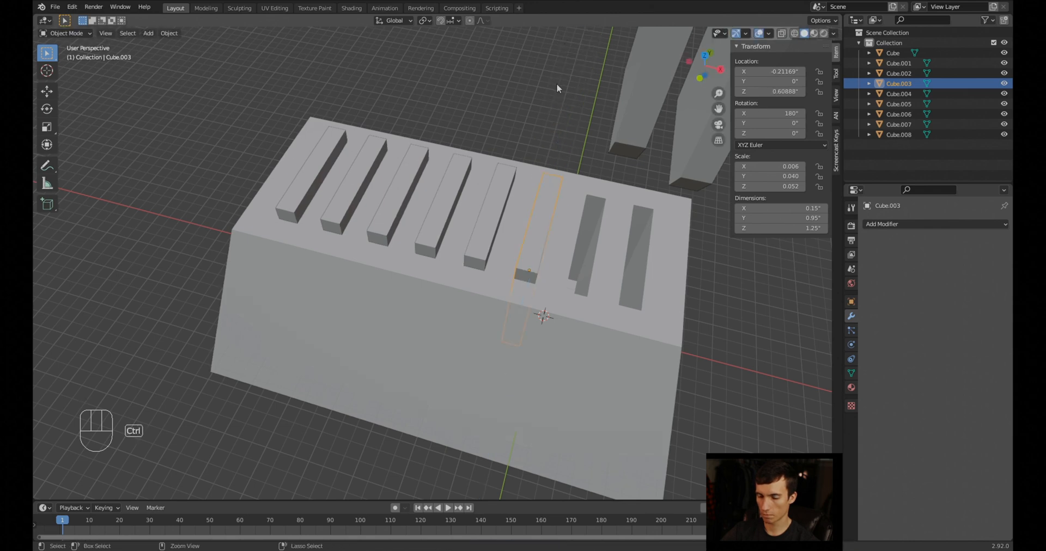
{"action": "key", "text": "g"}
{"action": "key", "text": "z"}
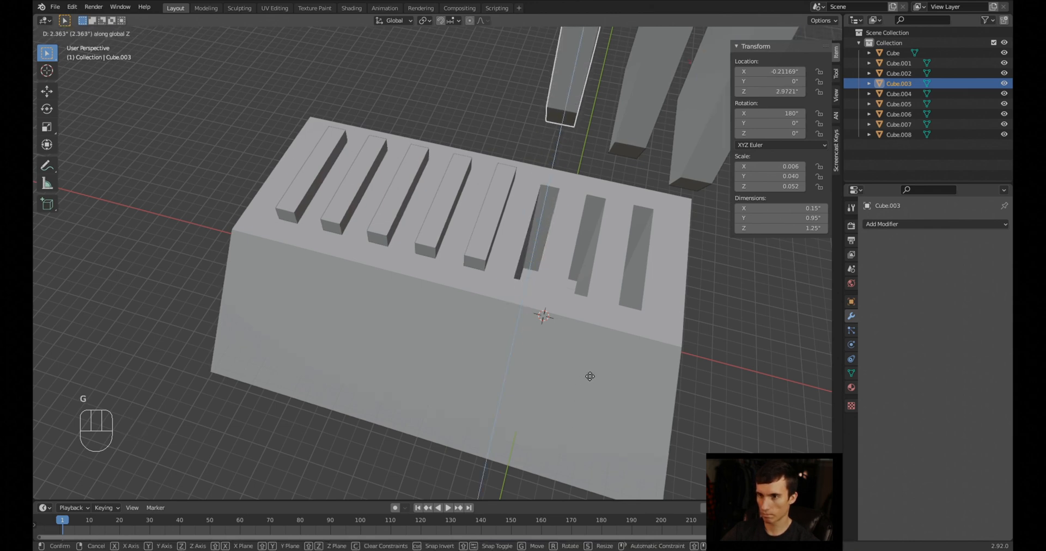
{"action": "left_click", "coordinate": [588, 375]}
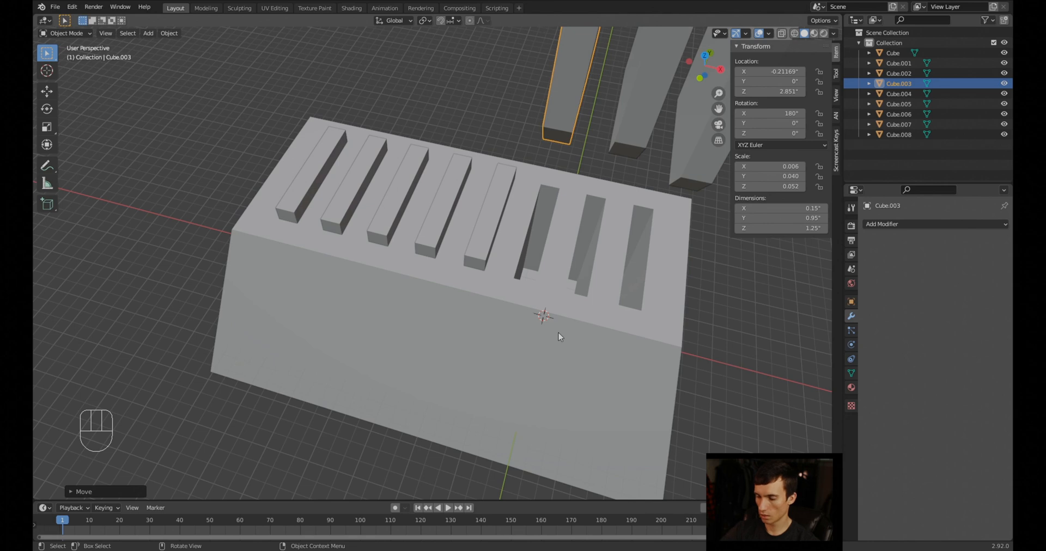
Show the model in wireframe from the front to examine the slots and remaining cutter blocks
{"action": "key", "text": "KP_1"}
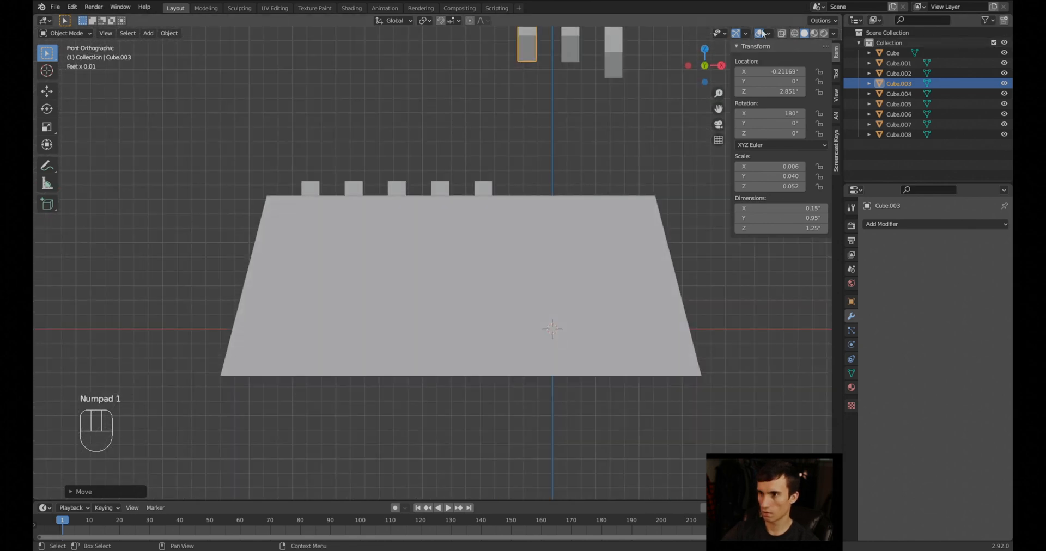
{"action": "left_click", "coordinate": [794, 33]}
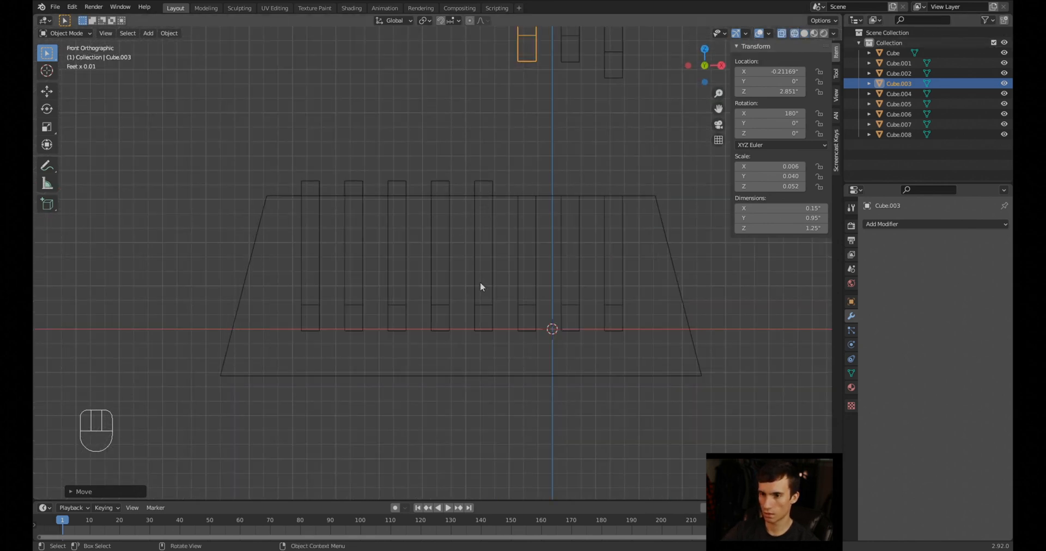
{"action": "left_click", "coordinate": [467, 350]}
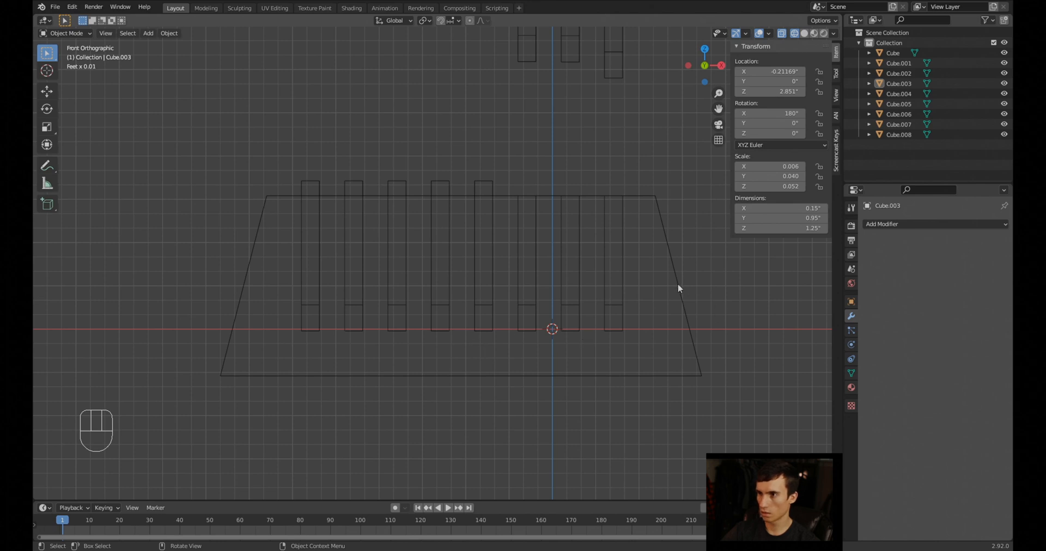
Subtract Cube.004 from the main block Cube with a Boolean Difference modifier and apply it
{"action": "left_click", "coordinate": [893, 53]}
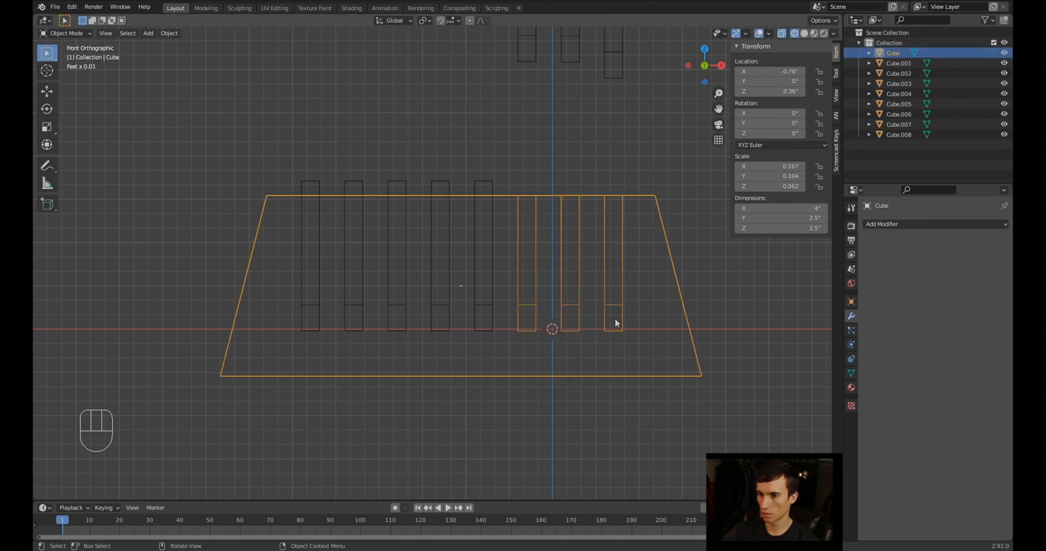
{"action": "left_click", "coordinate": [881, 224]}
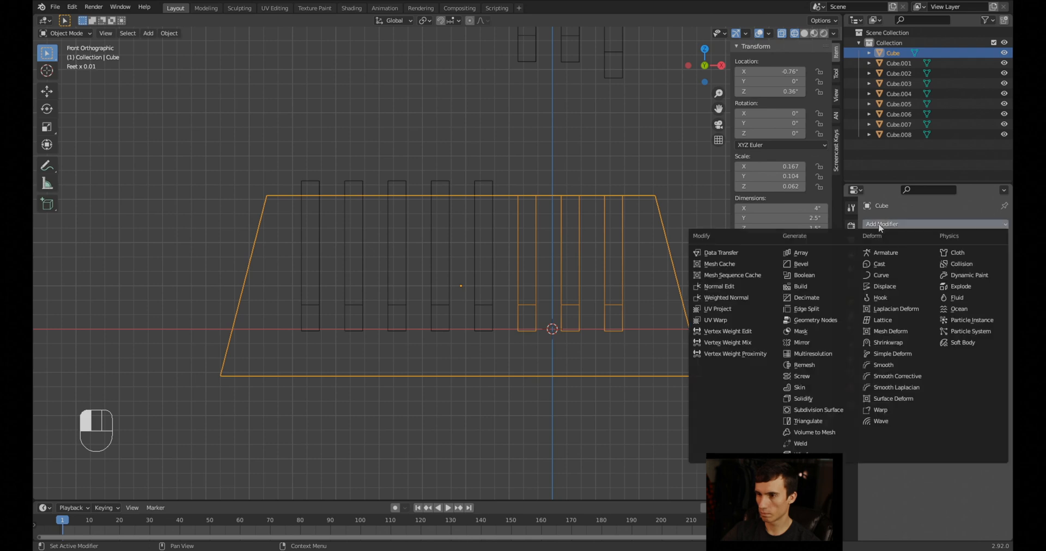
{"action": "left_click", "coordinate": [818, 274]}
{"action": "left_click", "coordinate": [925, 282]}
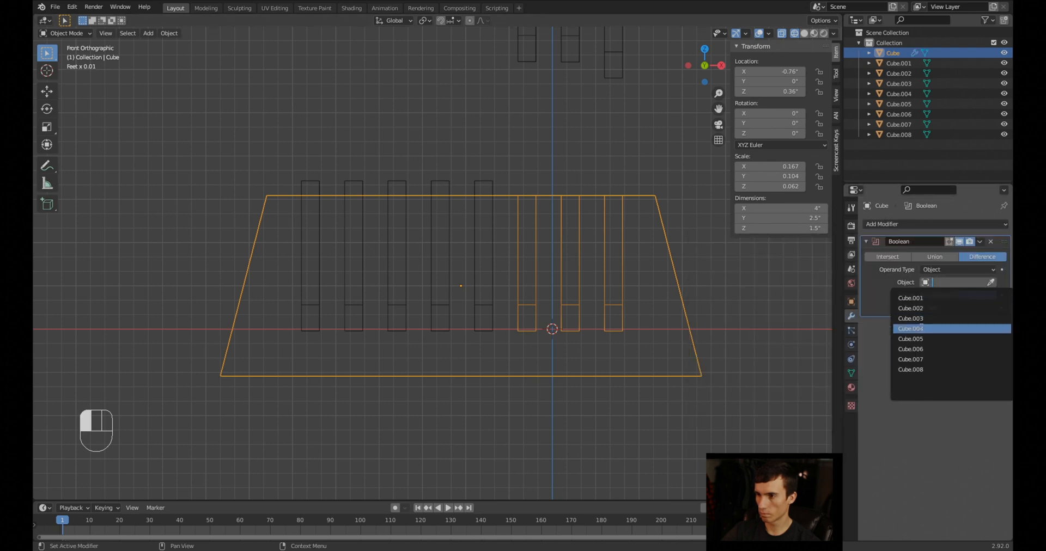
{"action": "left_click", "coordinate": [923, 327]}
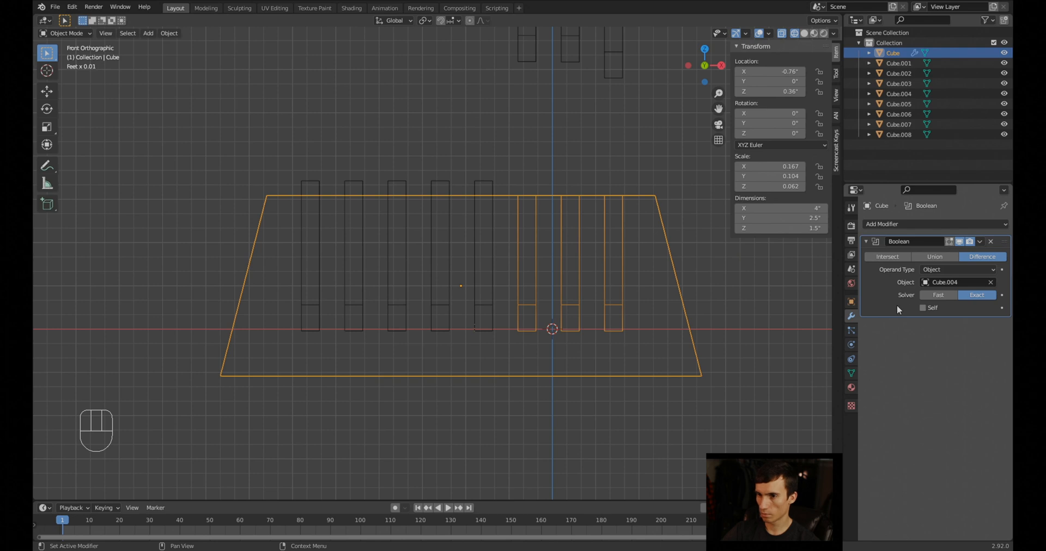
{"action": "key", "text": "ctrl"}
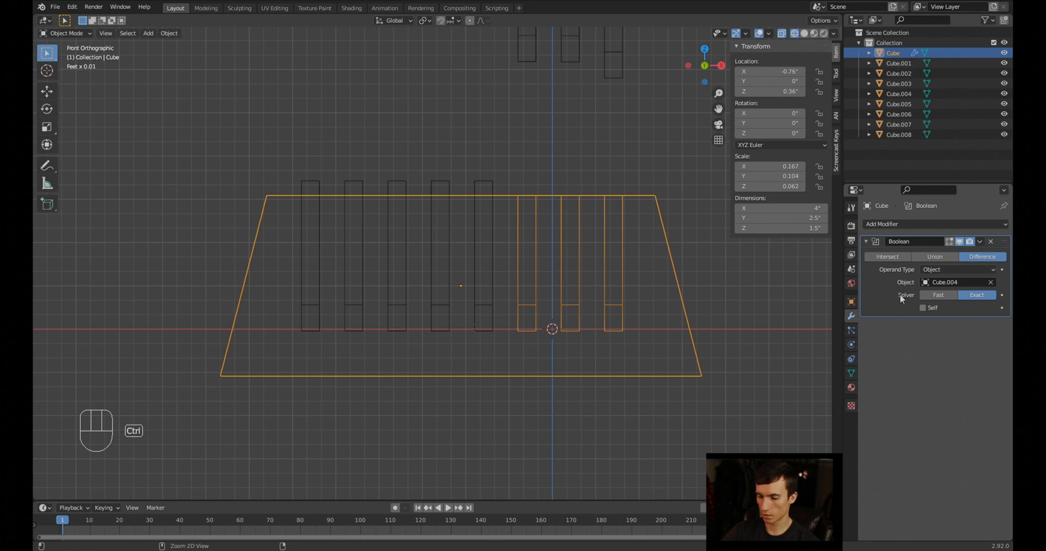
{"action": "key", "text": "ctrl+a"}
Raise cutter block Cube.004 about 2.3" along Z, clear of its slot in the main block
{"action": "left_click", "coordinate": [485, 191]}
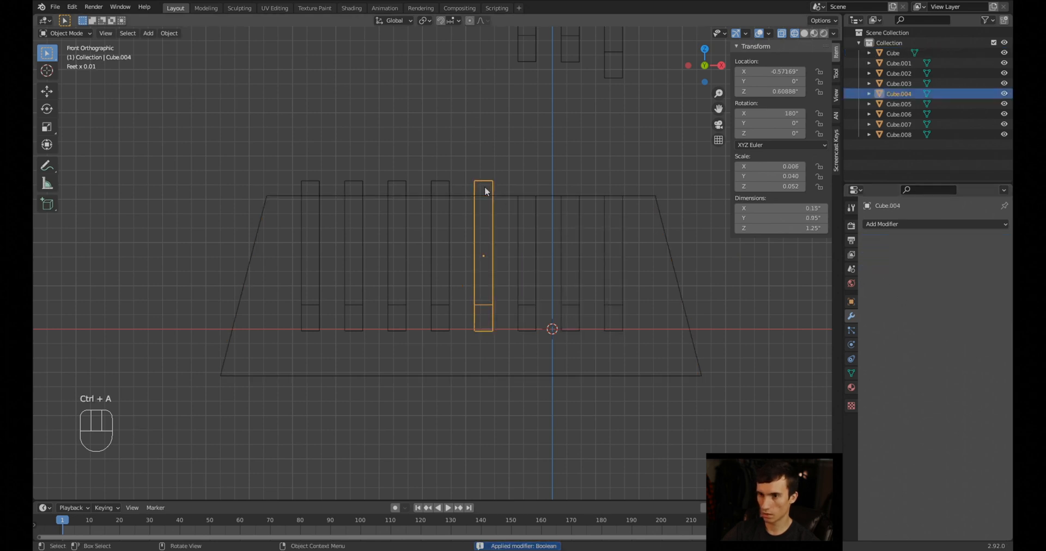
{"action": "key", "text": "g"}
{"action": "key", "text": "z"}
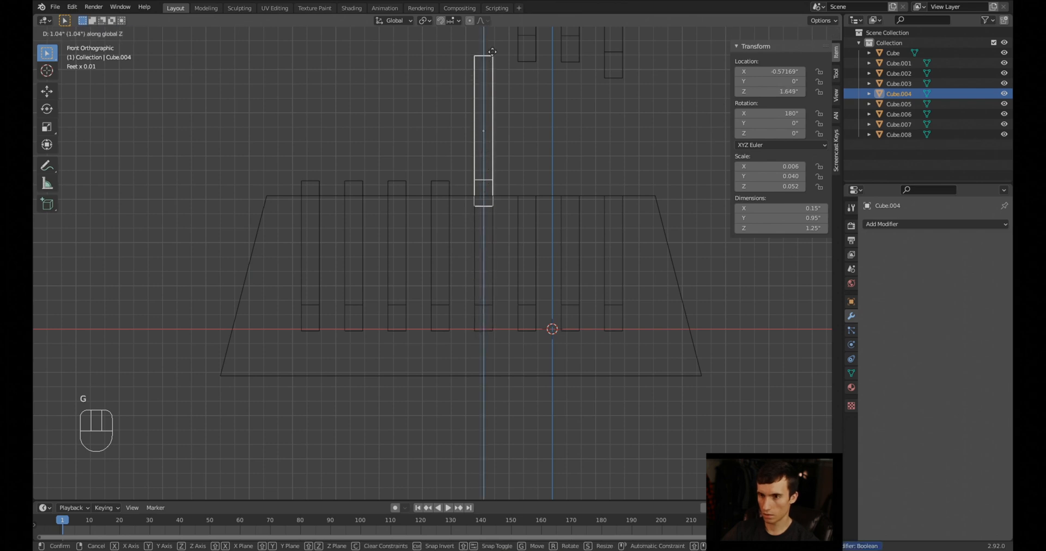
{"action": "left_click", "coordinate": [504, 408]}
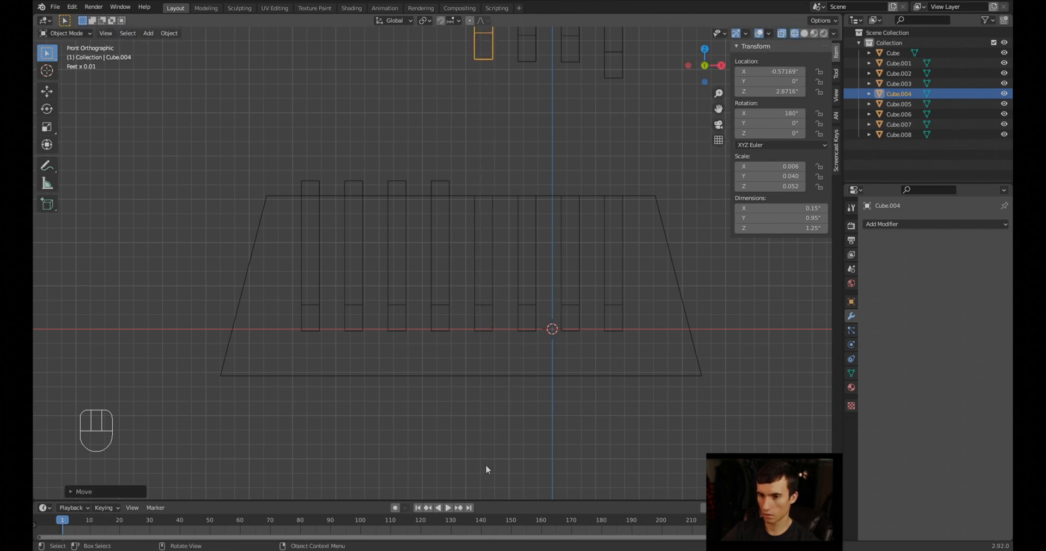
{"action": "left_click", "coordinate": [445, 193]}
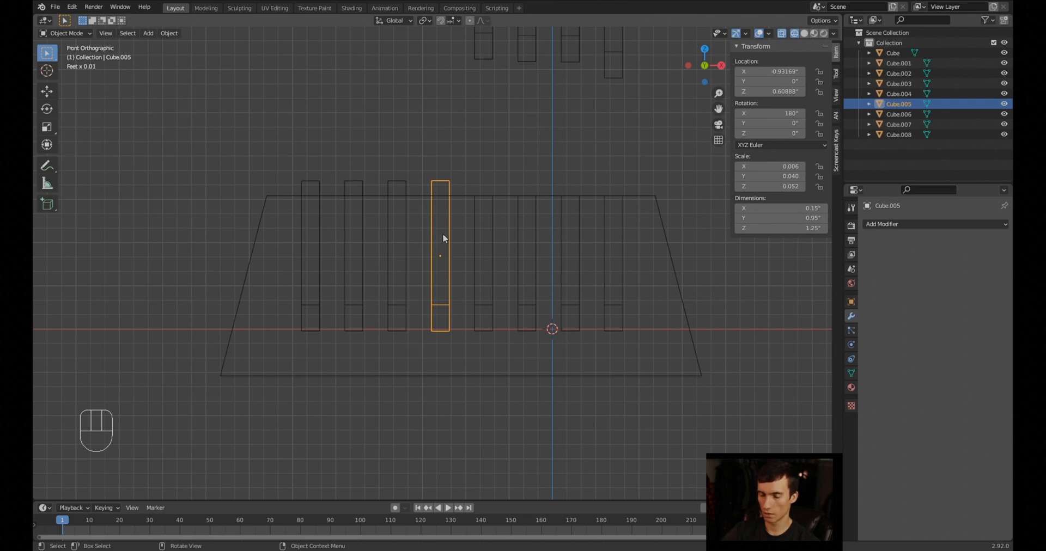
{"action": "key", "text": "g"}
{"action": "key", "text": "z"}
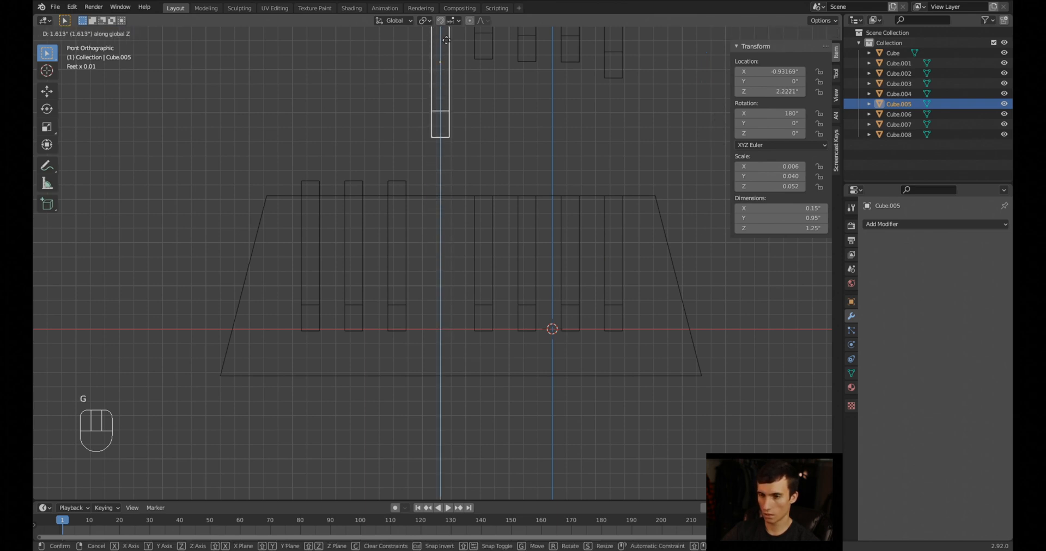
{"action": "right_click", "coordinate": [446, 40]}
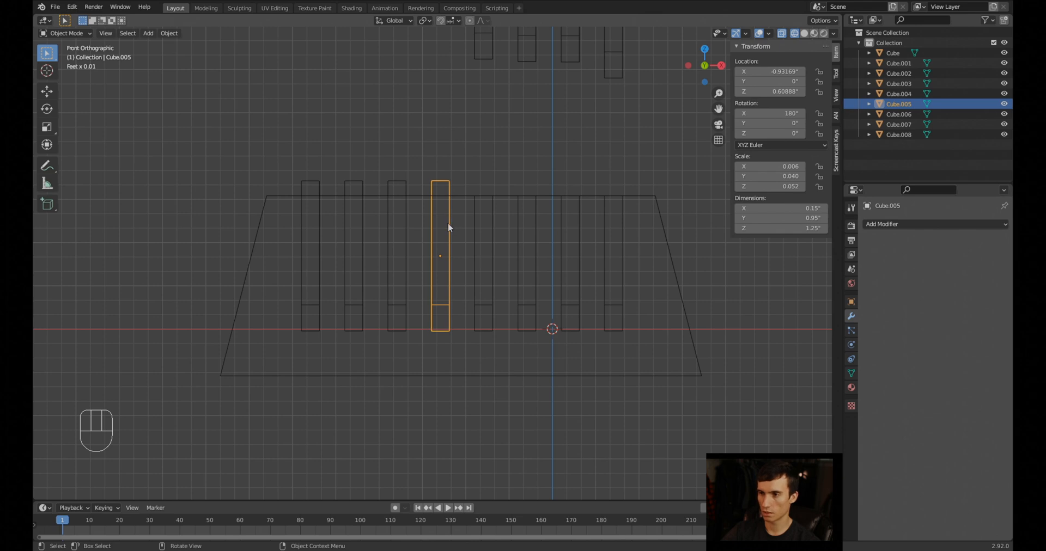
{"action": "left_click", "coordinate": [901, 224]}
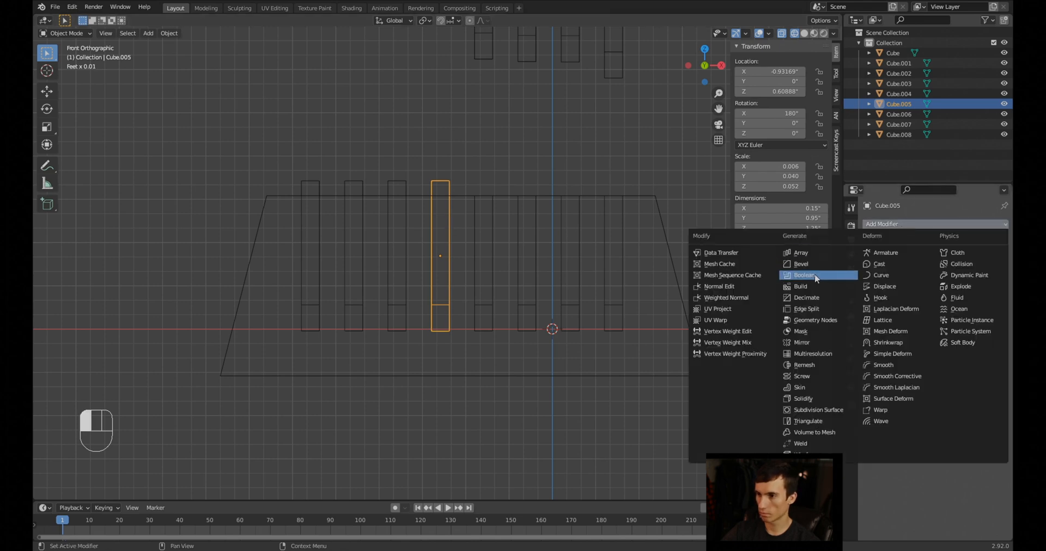
{"action": "left_click", "coordinate": [541, 366]}
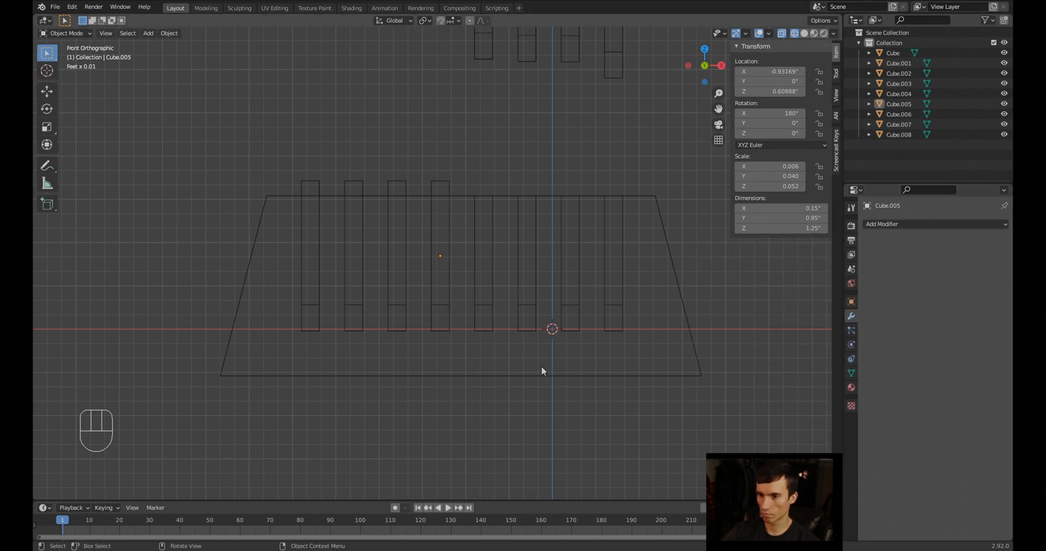
Subtract cutters Cube.005 to Cube.008 from the main block with applied Boolean modifiers, raising each along Z clear of its slot, Cube.008 by about 2.1"
{"action": "left_click", "coordinate": [893, 53]}
{"action": "key", "text": "g"}
{"action": "key", "text": "z"}
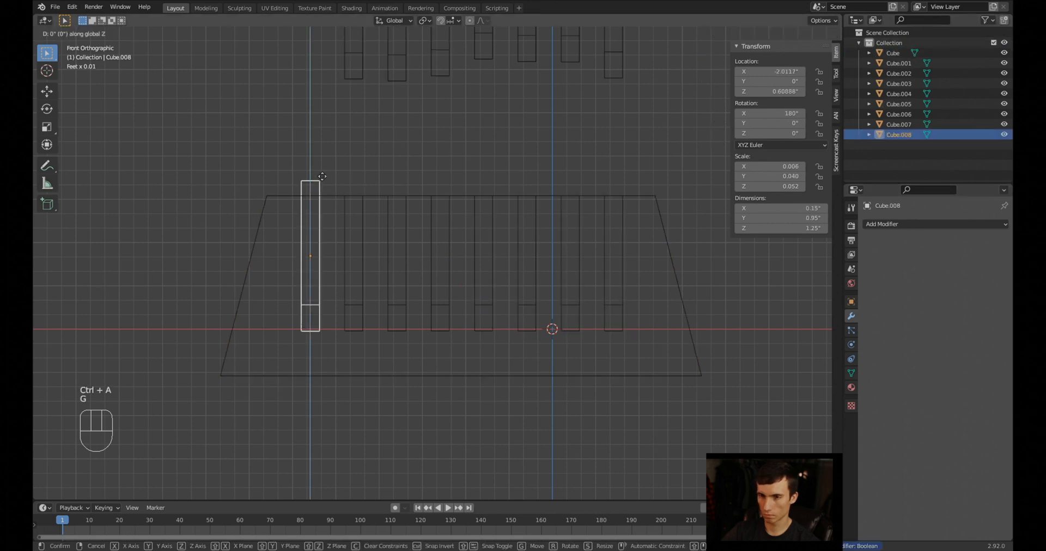
{"action": "left_click", "coordinate": [324, 389]}
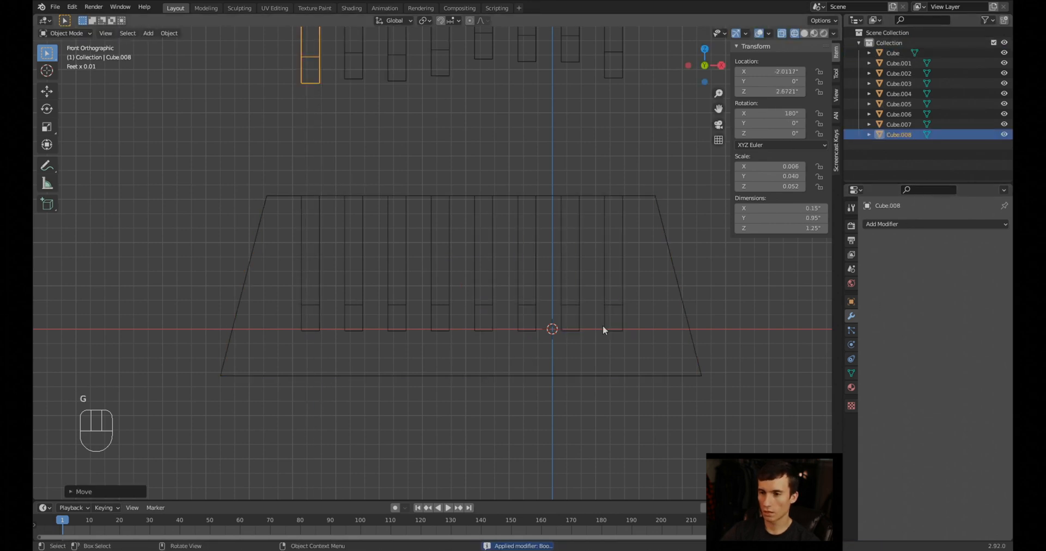
Try deleting the raised cutter blocks Cube.002 to Cube.008 and undo the deletion
{"action": "left_click_drag", "start_coordinate": [667, 123], "coordinate": [262, 24]}
{"action": "left_click_drag", "start_coordinate": [258, 140], "coordinate": [578, 29]}
{"action": "key", "text": "Delete"}
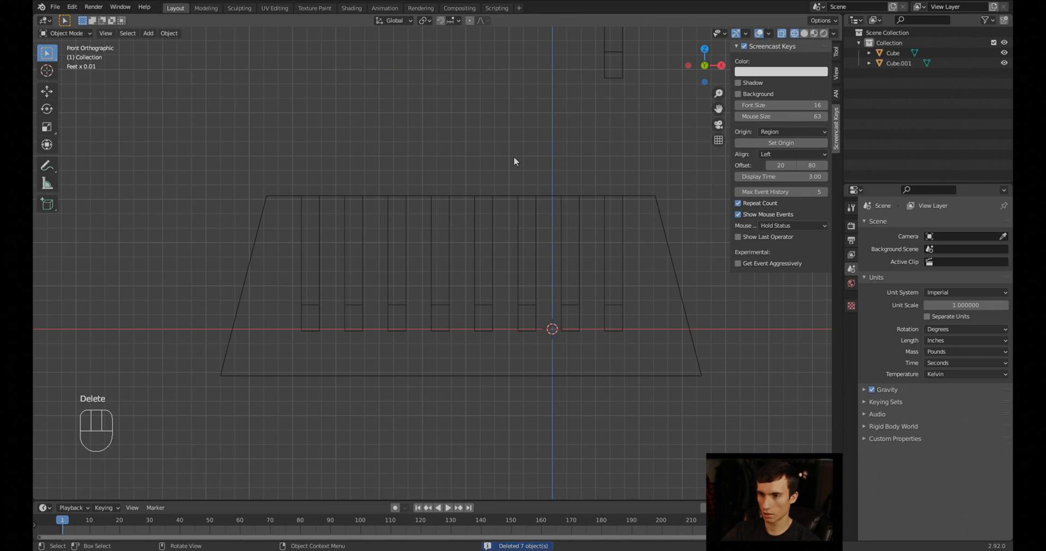
{"action": "key", "text": "ctrl+z"}
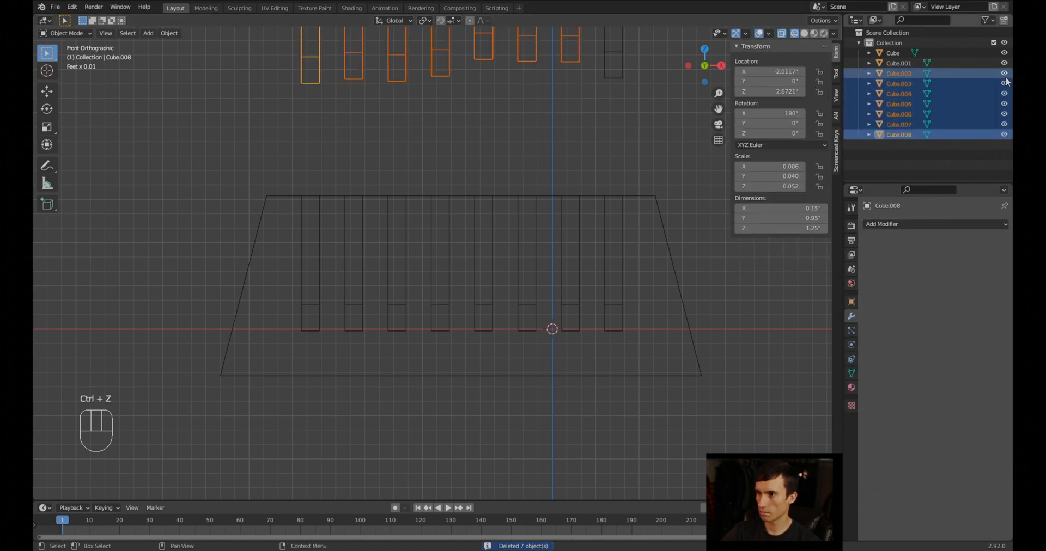
Hide all the cutter blocks, Cube.001 to Cube.008, and show the model in solid shading
{"action": "left_click_drag", "start_coordinate": [1004, 83], "coordinate": [1004, 137]}
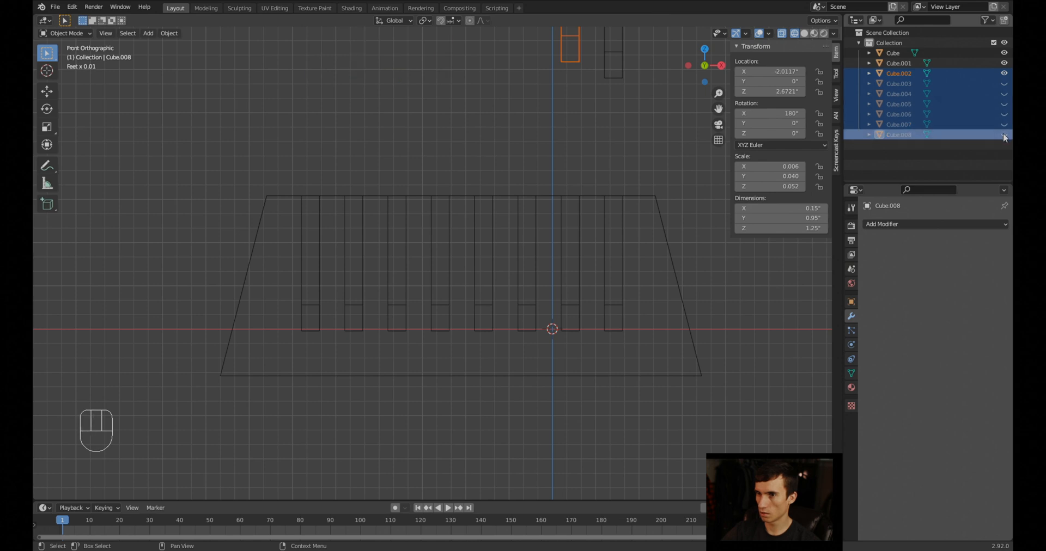
{"action": "left_click", "coordinate": [1004, 73]}
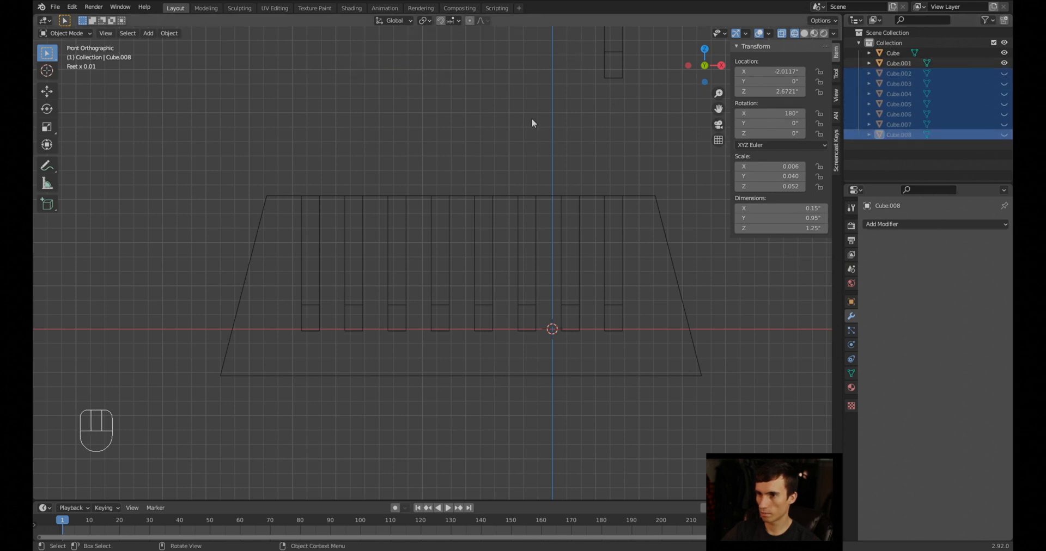
{"action": "middle_click_drag", "start_coordinate": [532, 121], "coordinate": [520, 157]}
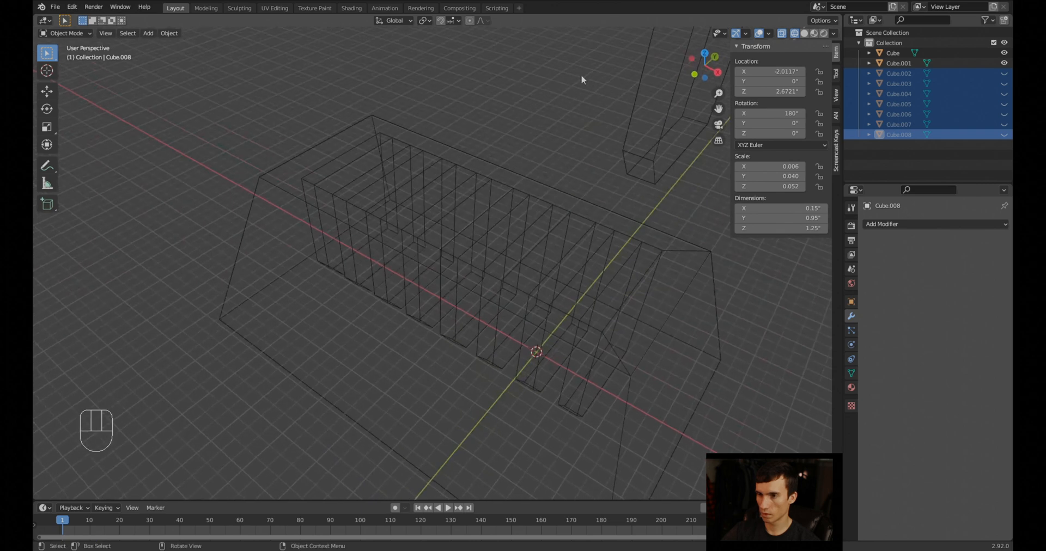
{"action": "left_click_drag", "start_coordinate": [593, 82], "coordinate": [412, 13]}
{"action": "mouse_move", "coordinate": [535, 131]}
{"action": "middle_mouse_down"}
{"action": "mouse_move", "coordinate": [567, 130]}
{"action": "mouse_move", "coordinate": [579, 88]}
{"action": "mouse_move", "coordinate": [597, 280]}
{"action": "mouse_move", "coordinate": [541, 256]}
{"action": "mouse_move", "coordinate": [625, 171]}
{"action": "middle_mouse_up"}
{"action": "key", "text": "KP_7"}
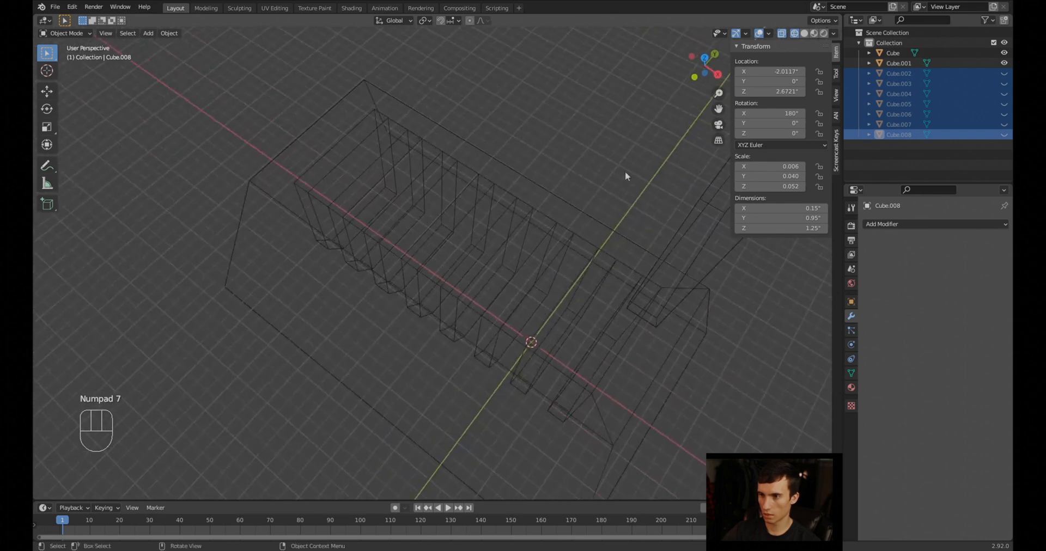
{"action": "left_click", "coordinate": [801, 34]}
{"action": "middle_click_drag", "start_coordinate": [604, 341], "coordinate": [615, 316]}
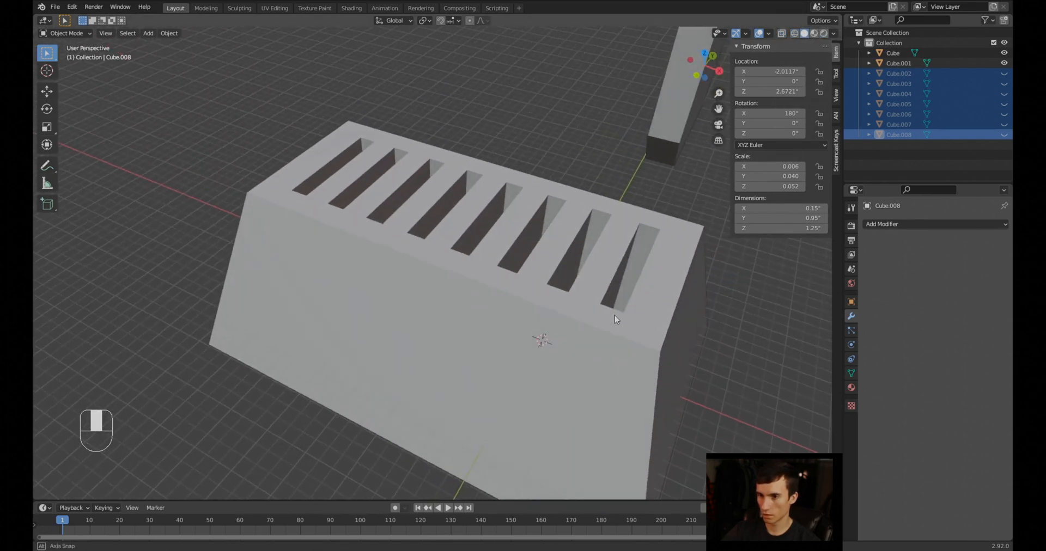
{"action": "left_click", "coordinate": [677, 110]}
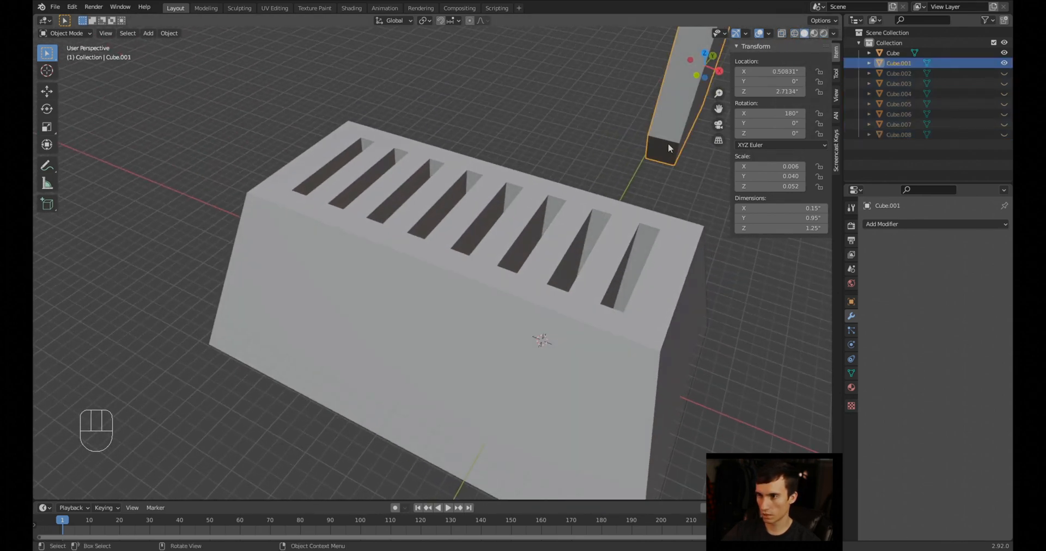
{"action": "key", "text": "h"}
Inspect the slots from above and at an angle, and open the main block Cube in Edit Mode
{"action": "middle_click_drag", "start_coordinate": [550, 183], "coordinate": [470, 223]}
{"action": "key", "text": "KP_7"}
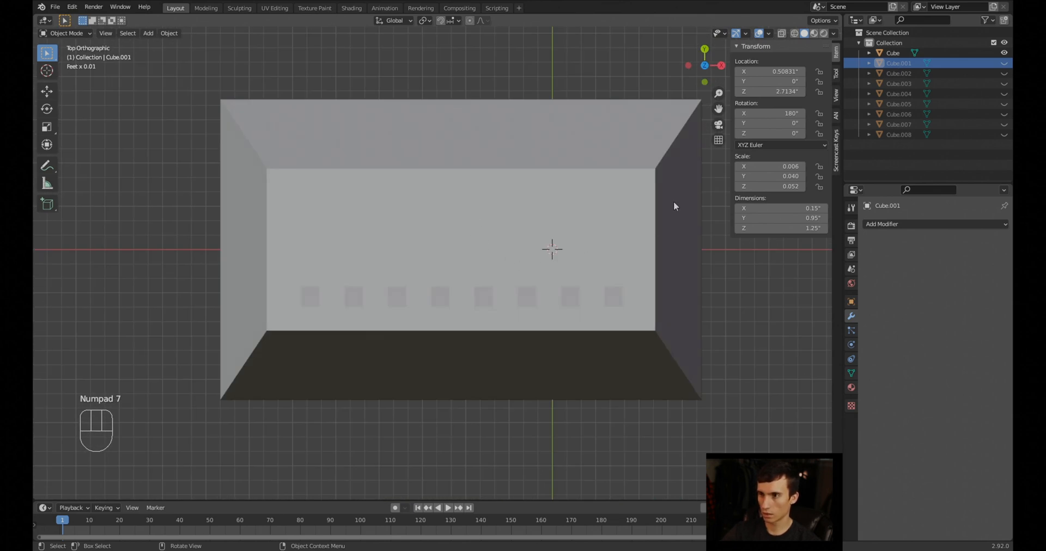
{"action": "middle_click_drag", "start_coordinate": [611, 295], "coordinate": [387, 346]}
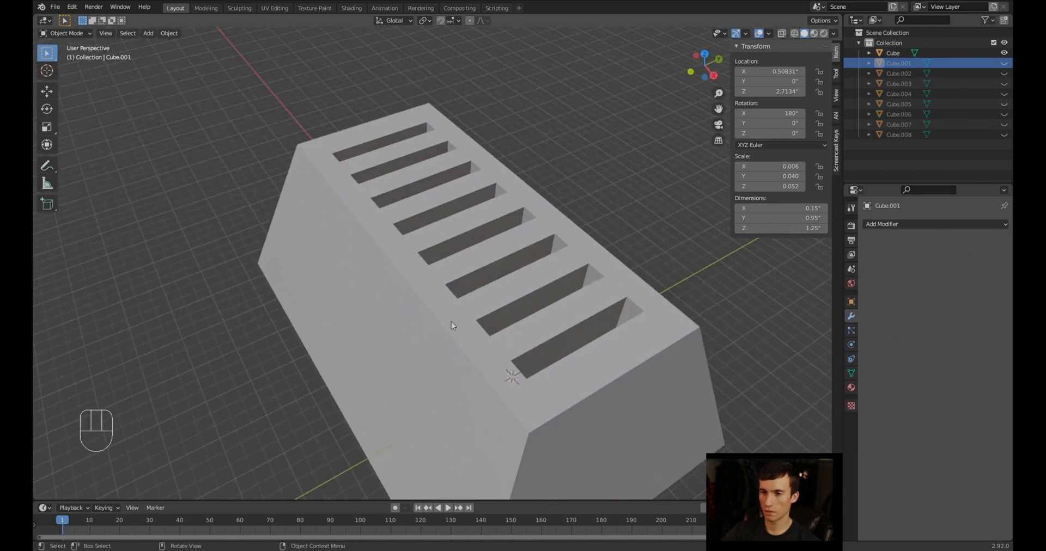
{"action": "middle_click_drag", "start_coordinate": [586, 434], "coordinate": [612, 421]}
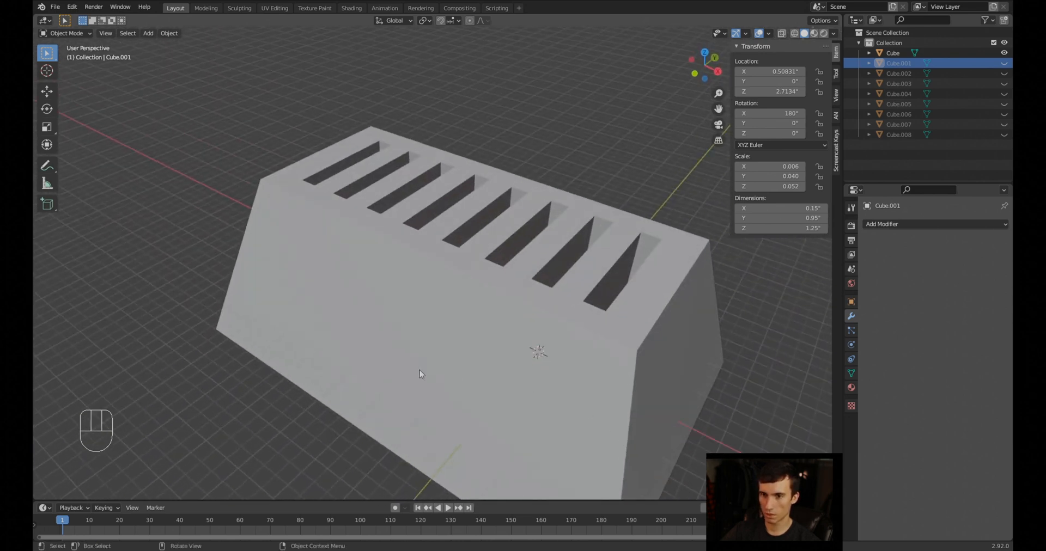
{"action": "left_click", "coordinate": [475, 350]}
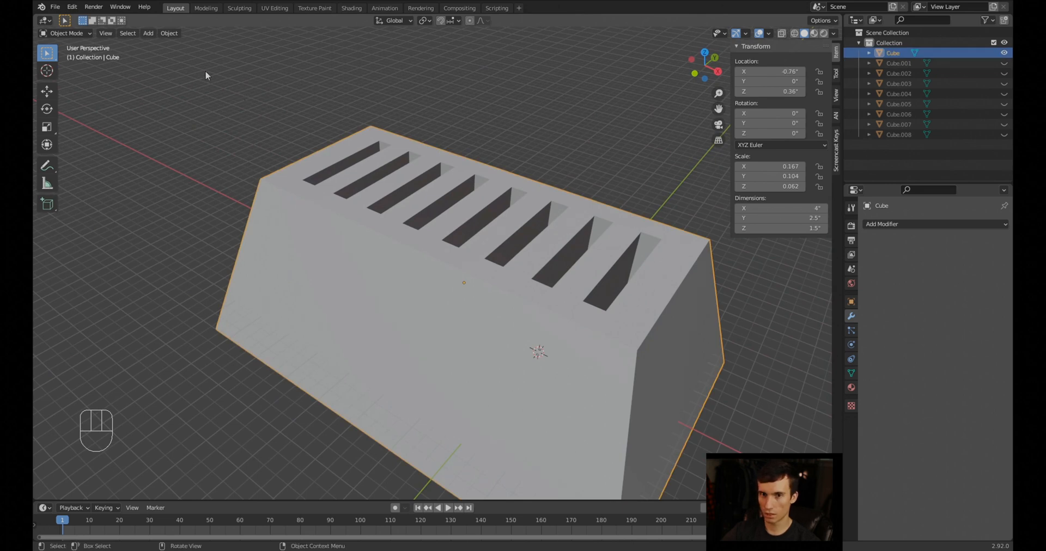
{"action": "key", "text": "Tab"}
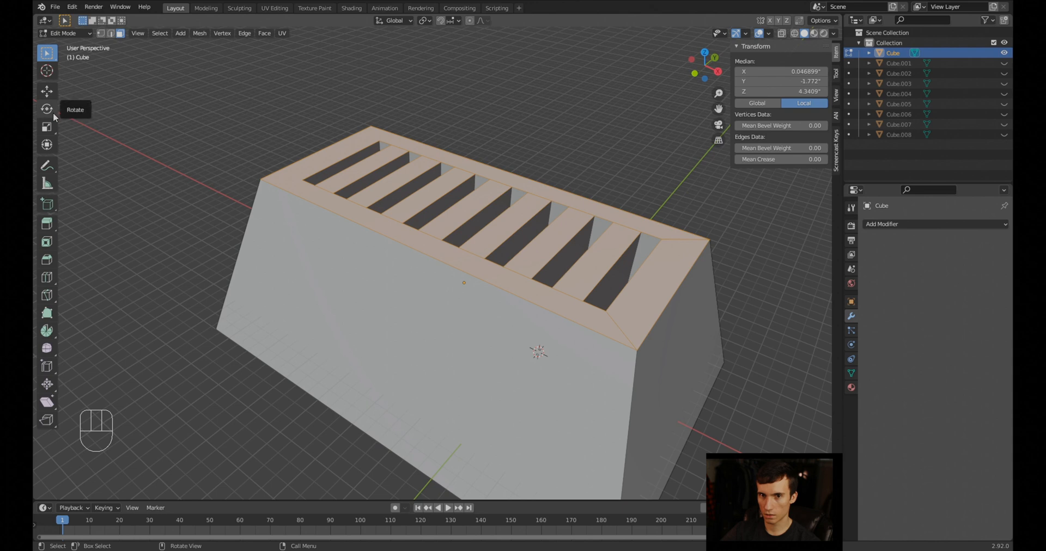
Bevel the four outer edges of the main block's top face around the slots with one segment
{"action": "left_click", "coordinate": [48, 260]}
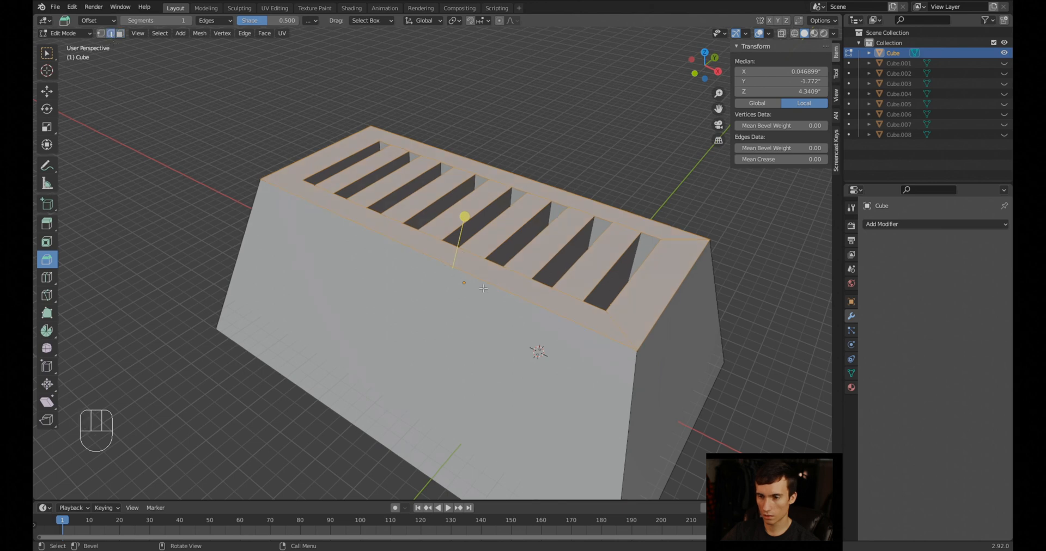
{"action": "left_click", "coordinate": [383, 239]}
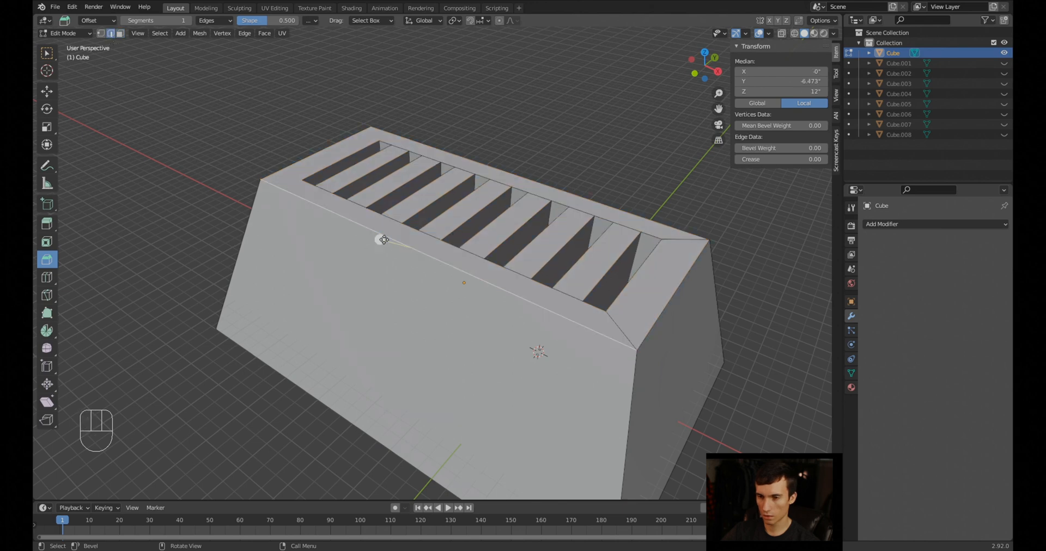
{"action": "middle_click_drag", "start_coordinate": [383, 240], "coordinate": [569, 229]}
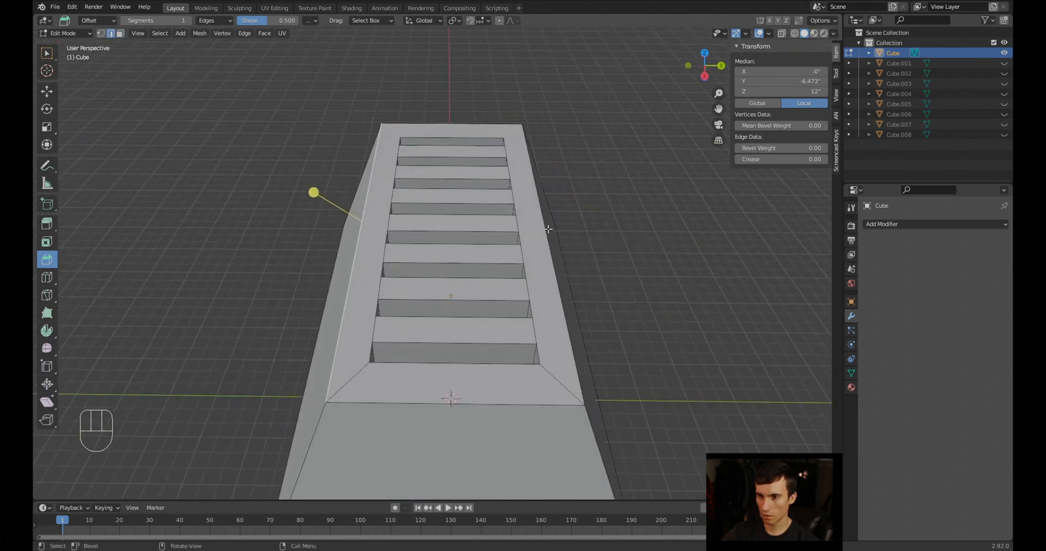
{"action": "left_click", "coordinate": [548, 229]}
{"action": "left_click", "coordinate": [360, 228], "text": "shift"}
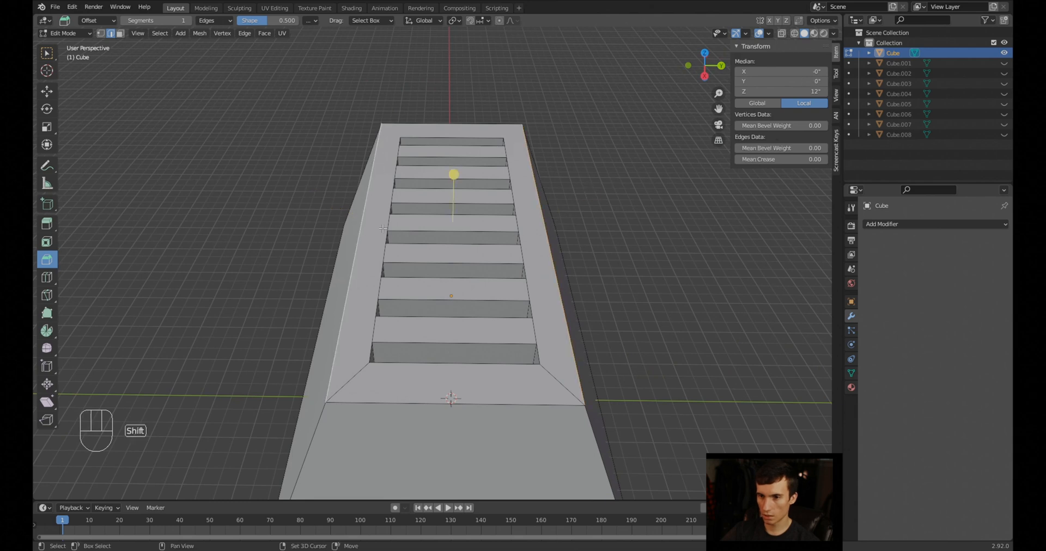
{"action": "middle_click_drag", "start_coordinate": [436, 272], "coordinate": [411, 304]}
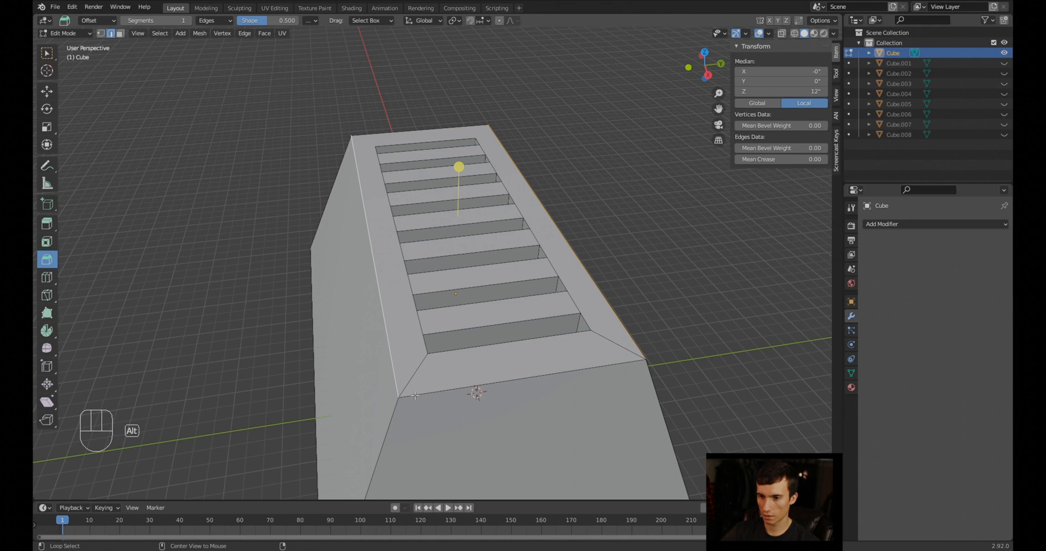
{"action": "middle_click_drag", "start_coordinate": [416, 396], "coordinate": [593, 288], "text": "alt"}
{"action": "middle_click_drag", "start_coordinate": [476, 271], "coordinate": [463, 237]}
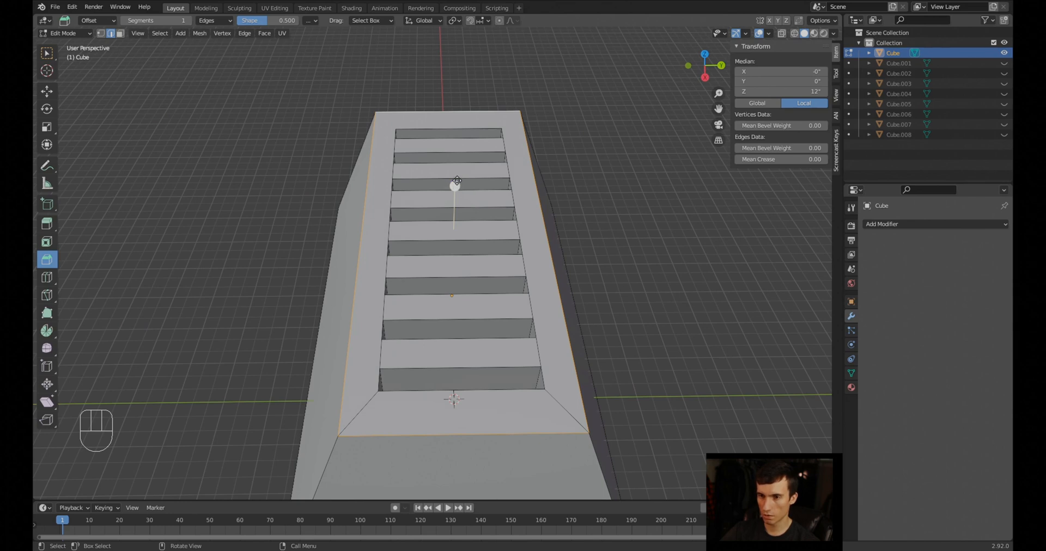
{"action": "left_click_drag", "start_coordinate": [456, 183], "coordinate": [456, 162]}
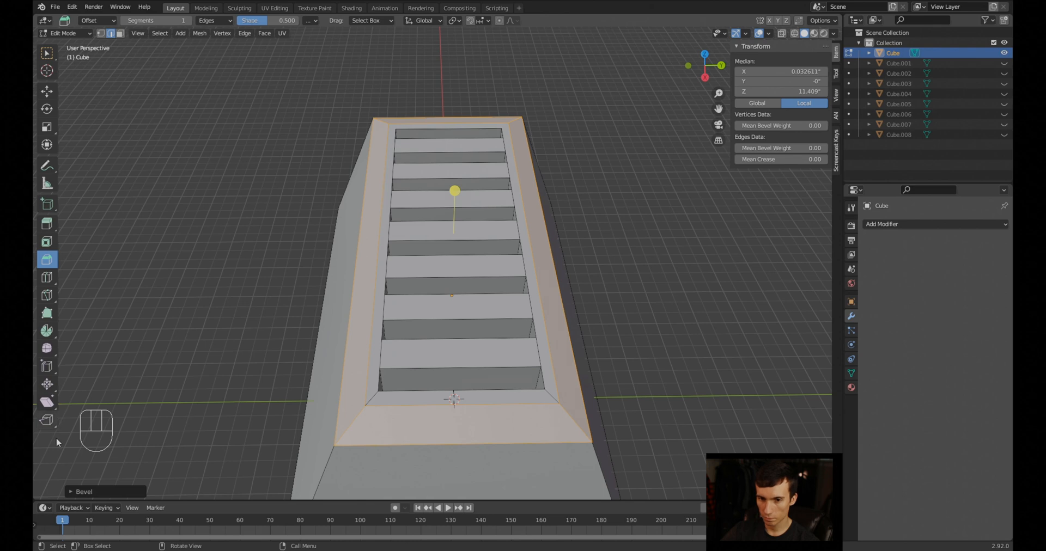
Try giving the bevel on the block's outer top edges eight segments and a custom profile
{"action": "left_click", "coordinate": [71, 491]}
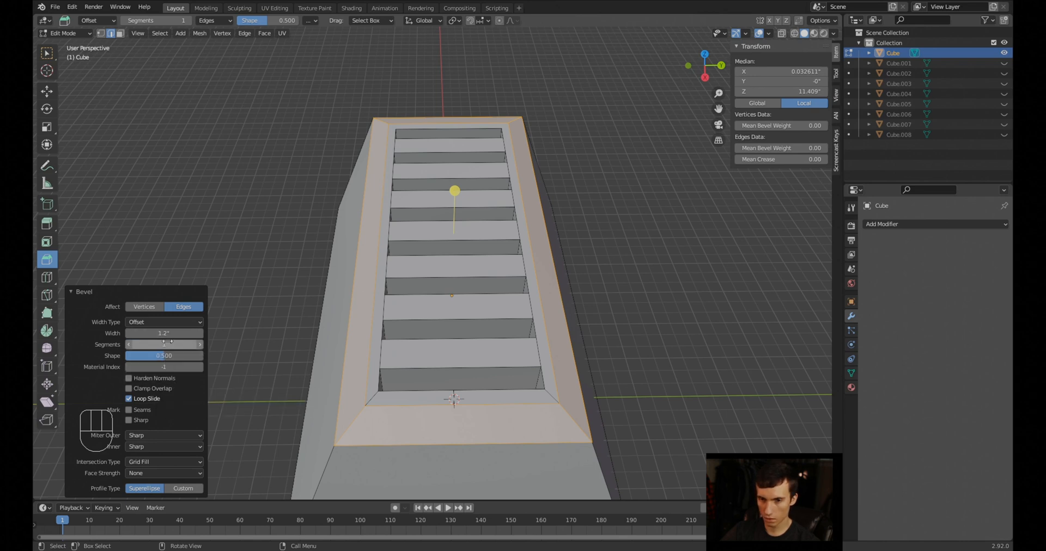
{"action": "left_click_drag", "start_coordinate": [167, 345], "coordinate": [197, 345]}
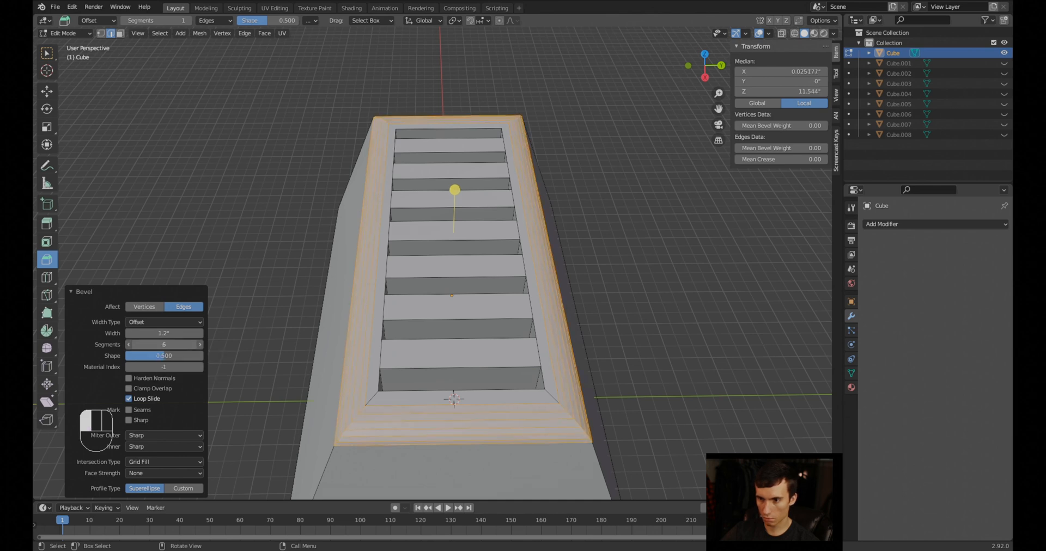
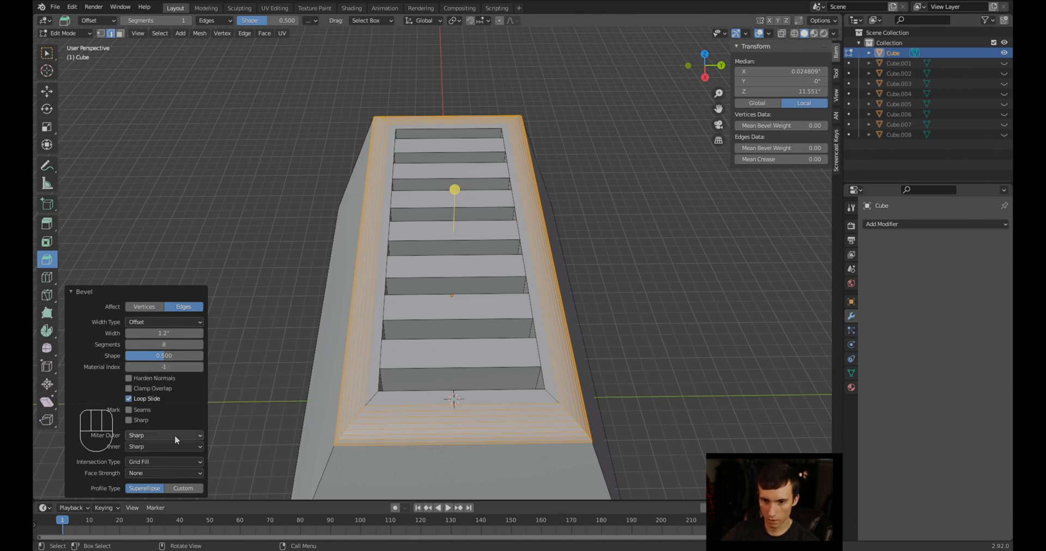
{"action": "left_click", "coordinate": [180, 490]}
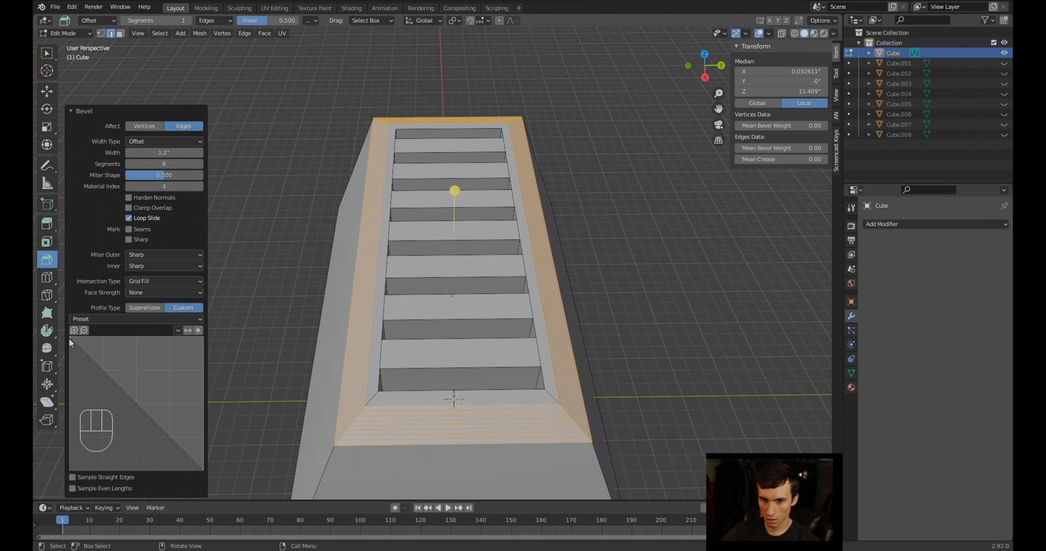
{"action": "left_click_drag", "start_coordinate": [68, 338], "coordinate": [75, 365]}
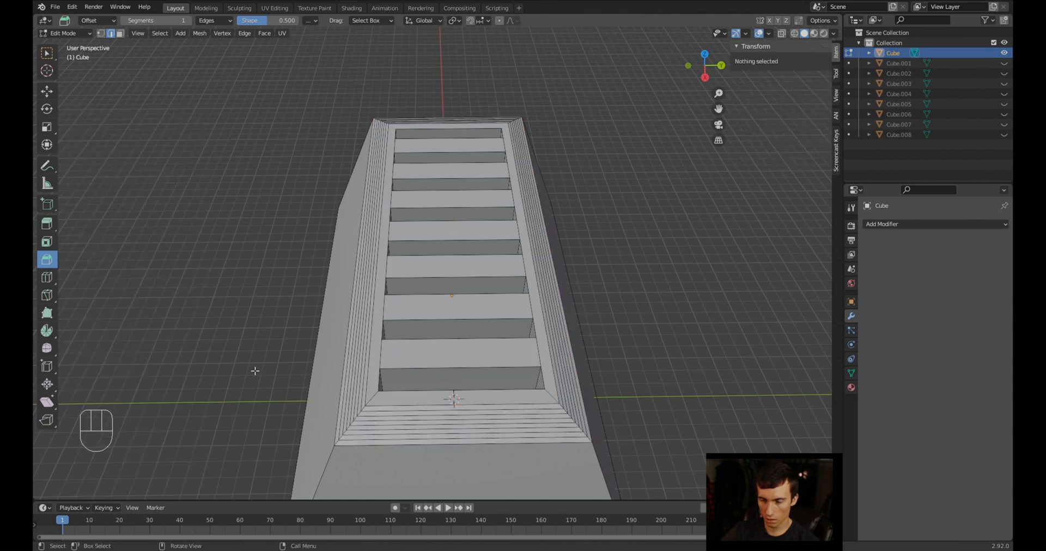
Undo the bevel on the main block's four outer top edges, keeping those edges selected
{"action": "key", "text": "ctrl+z"}
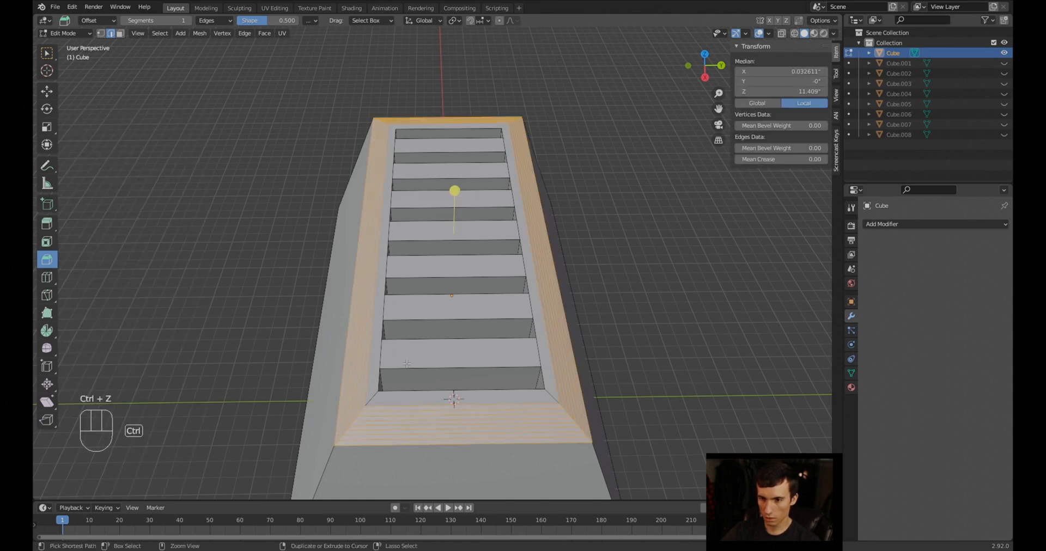
{"action": "left_click", "coordinate": [455, 189]}
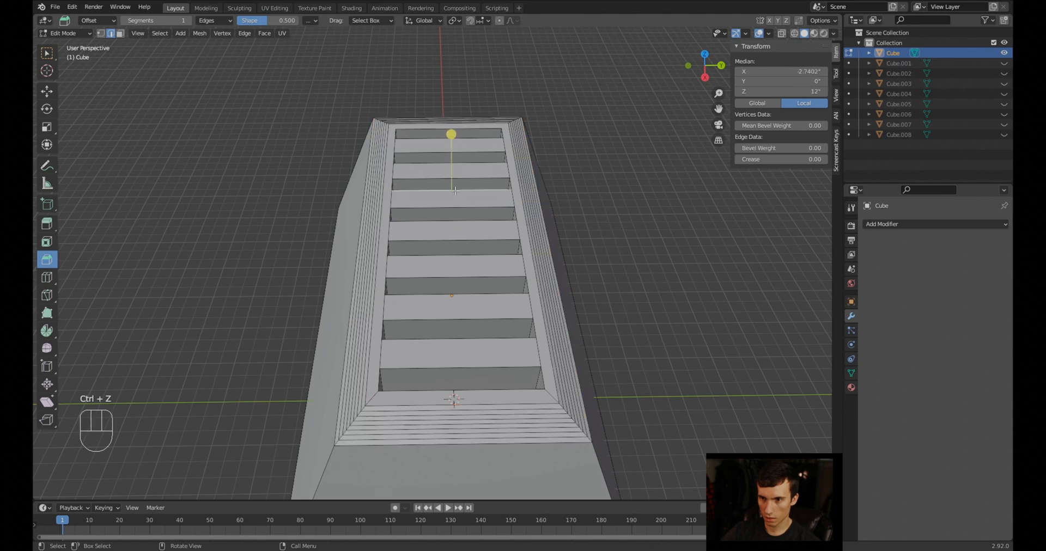
{"action": "key", "text": "ctrl+z"}
{"action": "key", "text": "ctrl+z"}
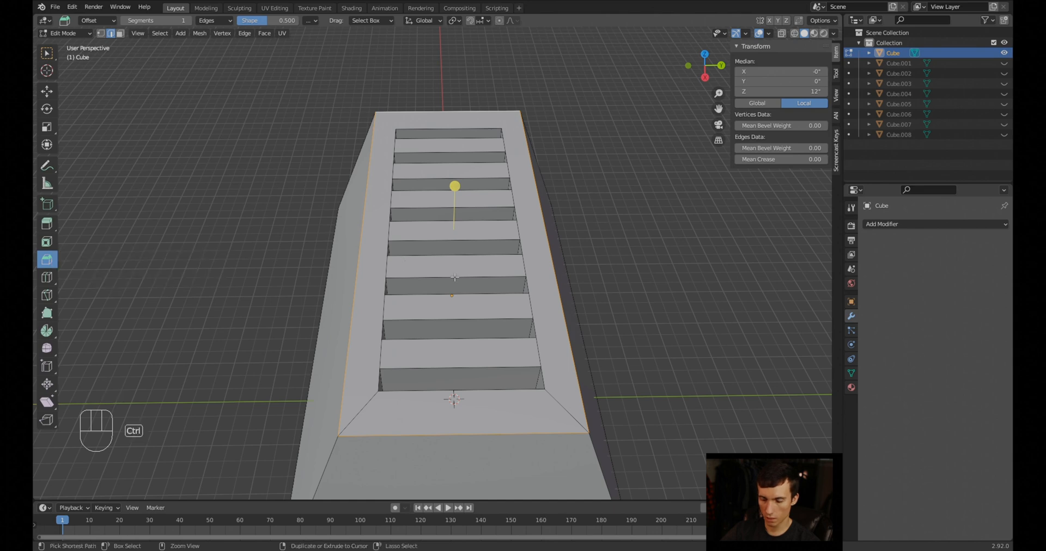
Bevel the four outer top edges 1.4" wide with six segments and a custom profile curved outward through about 0.70, 0.93
{"action": "key", "text": "ctrl+b"}
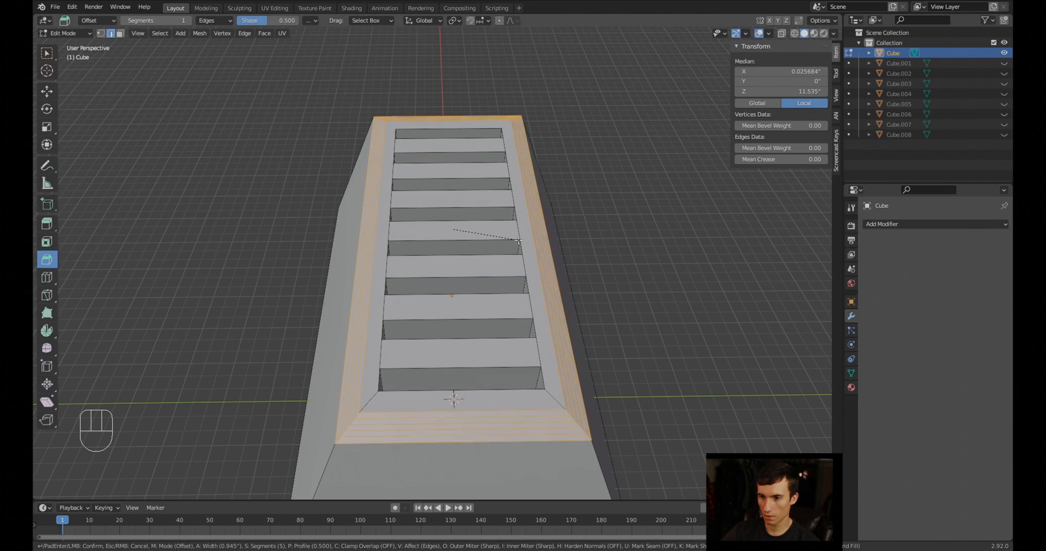
{"action": "scroll", "coordinate": [519, 240], "scroll_direction": "up", "scroll_amount": 1}
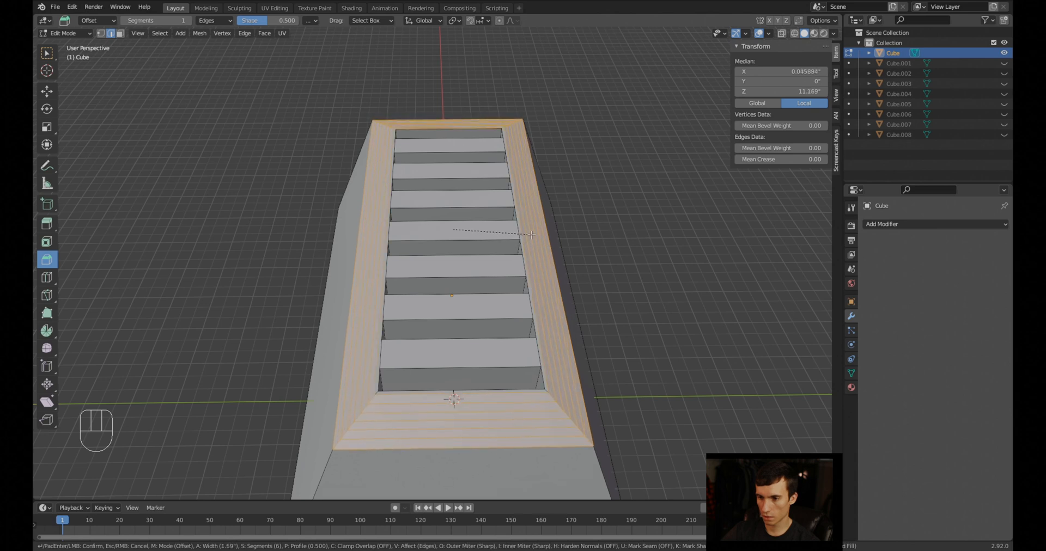
{"action": "left_click", "coordinate": [527, 234]}
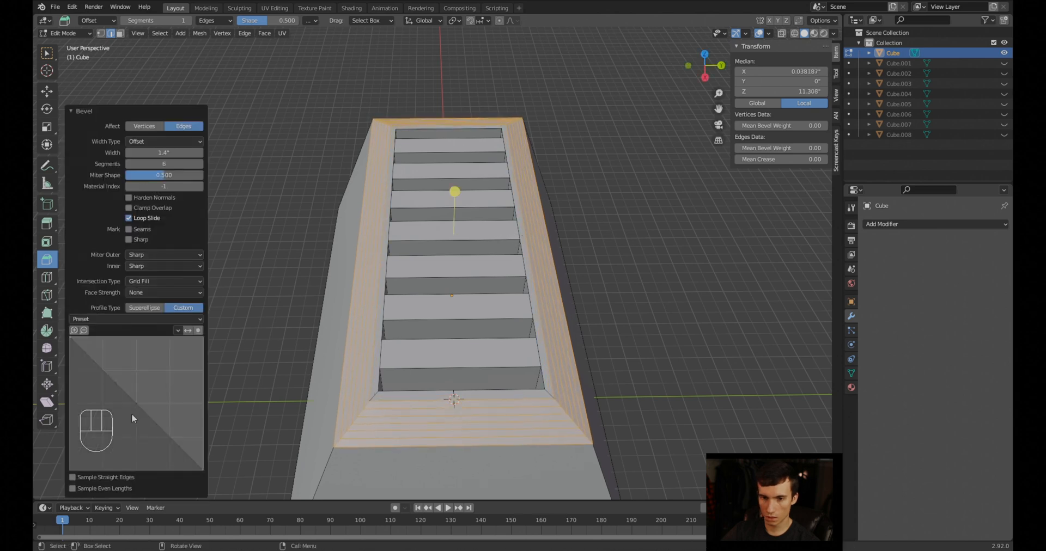
{"action": "left_click_drag", "start_coordinate": [128, 399], "coordinate": [163, 335]}
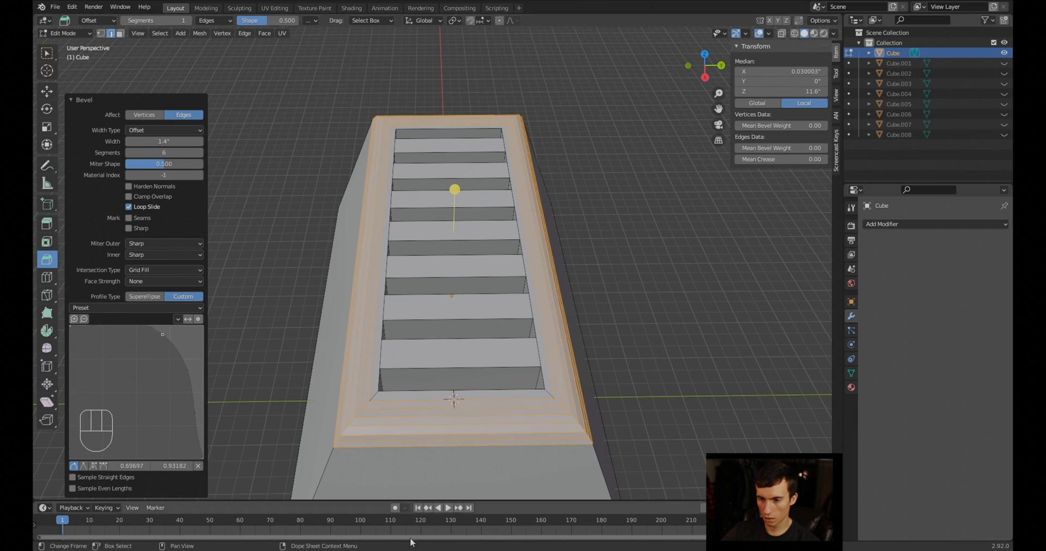
{"action": "middle_click_drag", "start_coordinate": [470, 463], "coordinate": [479, 440]}
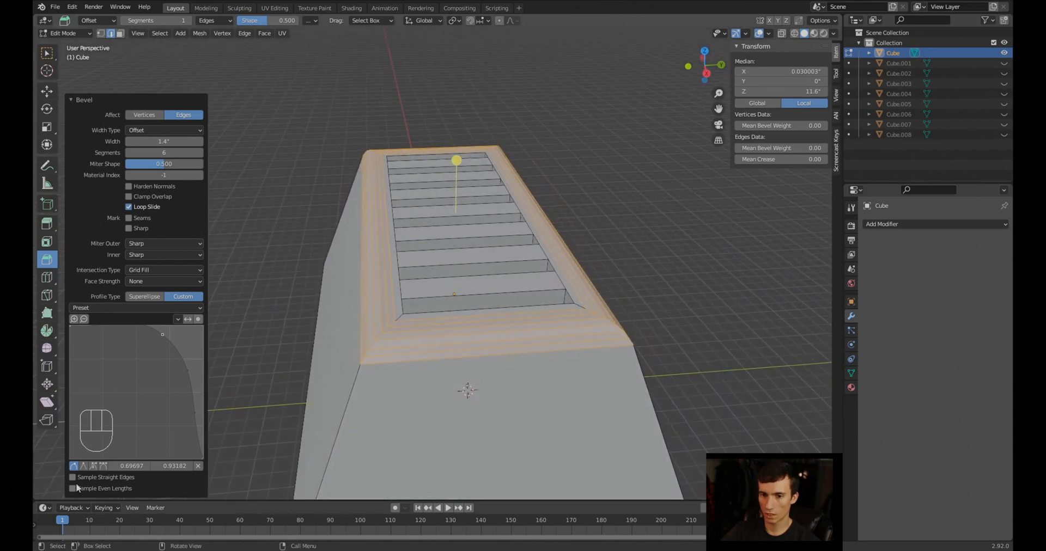
{"action": "left_click", "coordinate": [71, 98]}
{"action": "left_click", "coordinate": [629, 233]}
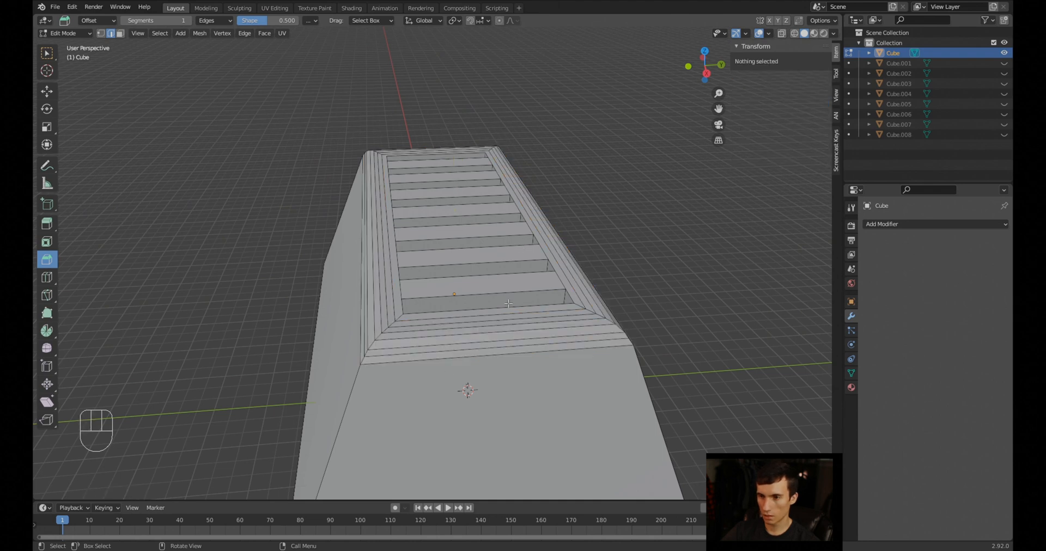
Select the four slanted corner edges running down the sides of the main block
{"action": "middle_click_drag", "start_coordinate": [464, 406], "coordinate": [203, 320]}
{"action": "left_click", "coordinate": [412, 355]}
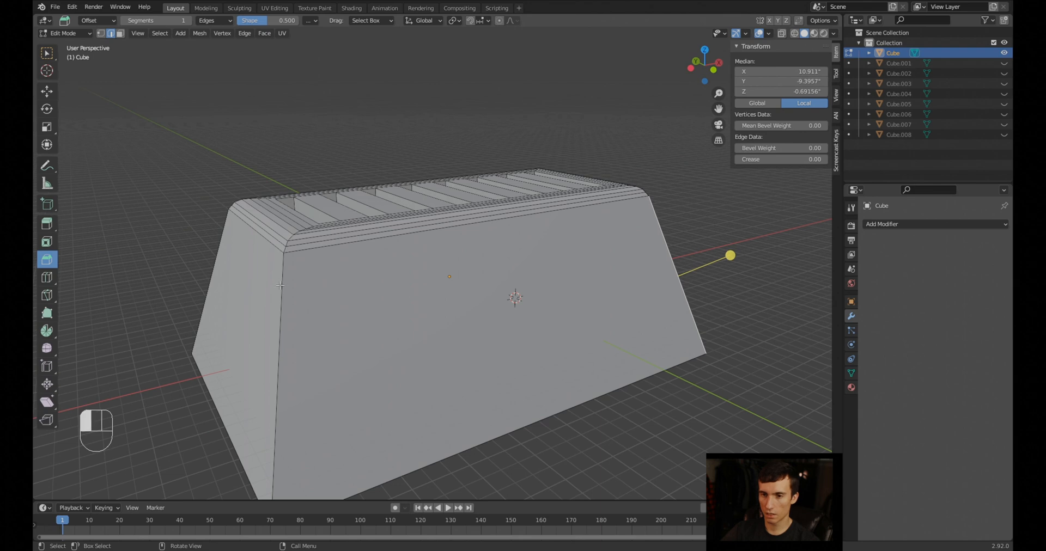
{"action": "middle_click_drag", "start_coordinate": [270, 297], "coordinate": [281, 299]}
{"action": "left_click", "coordinate": [202, 288], "text": "alt"}
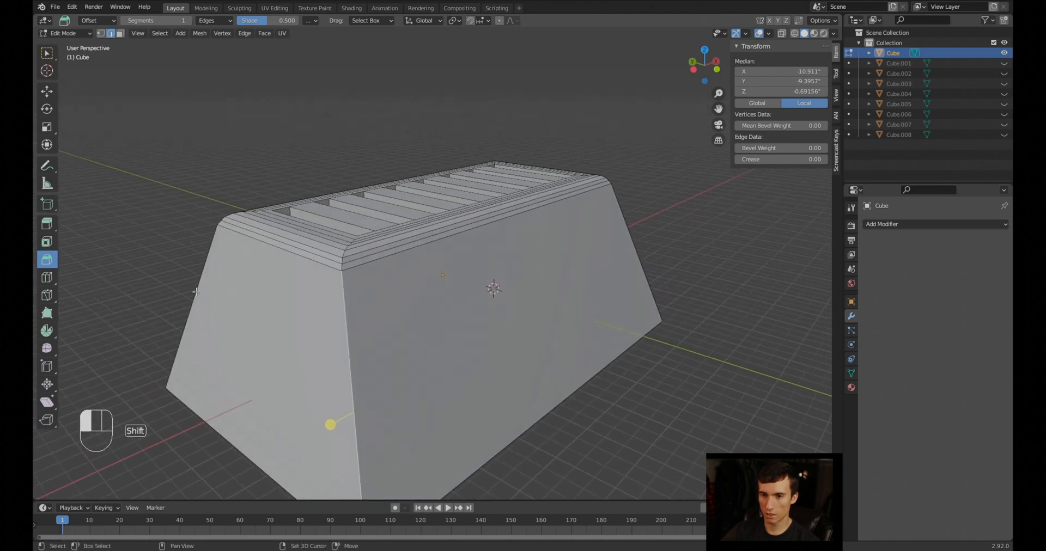
{"action": "middle_click_drag", "start_coordinate": [518, 327], "coordinate": [405, 309]}
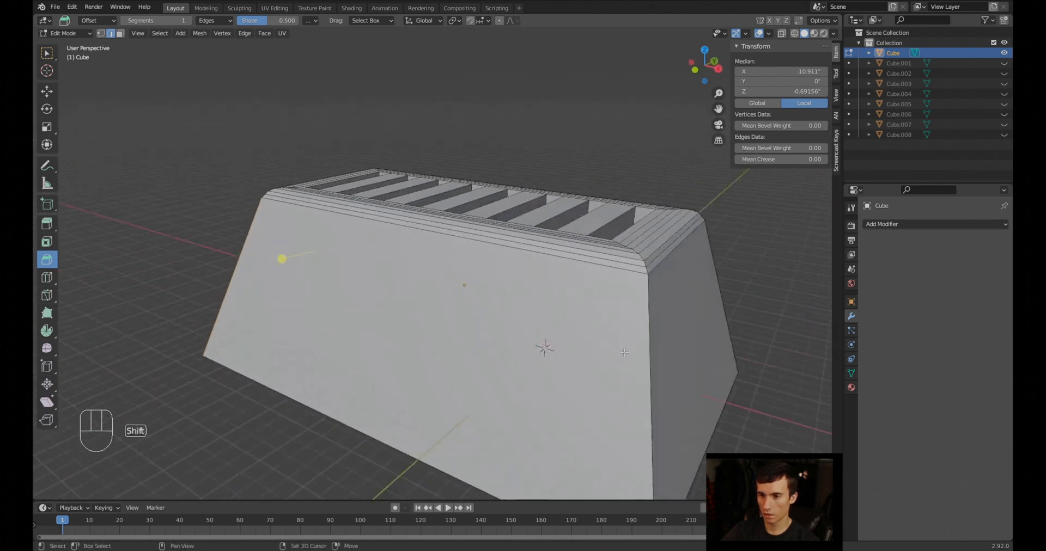
{"action": "left_click", "coordinate": [650, 349], "text": "shift"}
{"action": "left_click", "coordinate": [720, 287], "text": "alt+shift"}
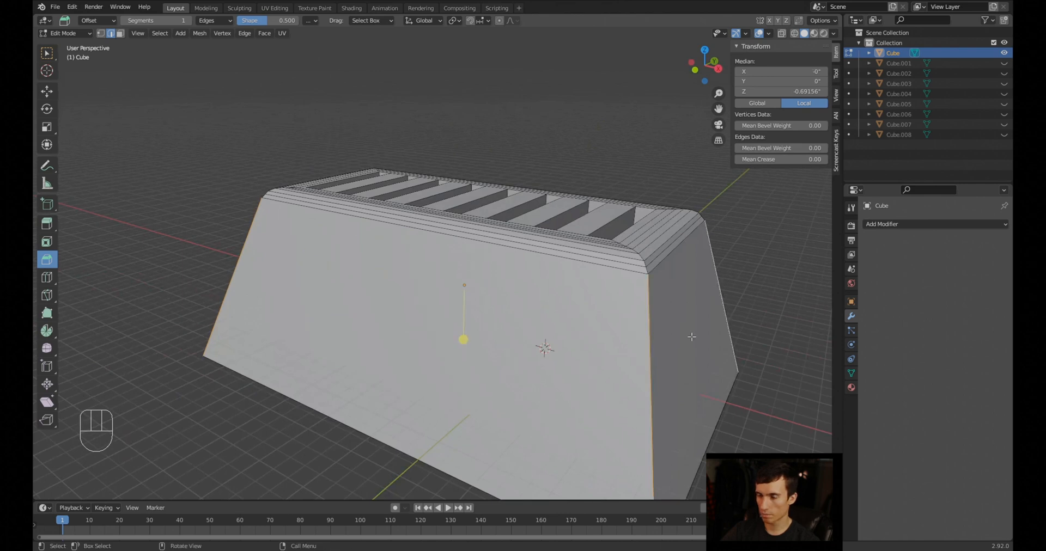
{"action": "middle_click_drag", "start_coordinate": [523, 289], "coordinate": [651, 287]}
Try a wide bevel with 12 segments on the four slanted corner edges and undo it
{"action": "key", "text": "ctrl+b"}
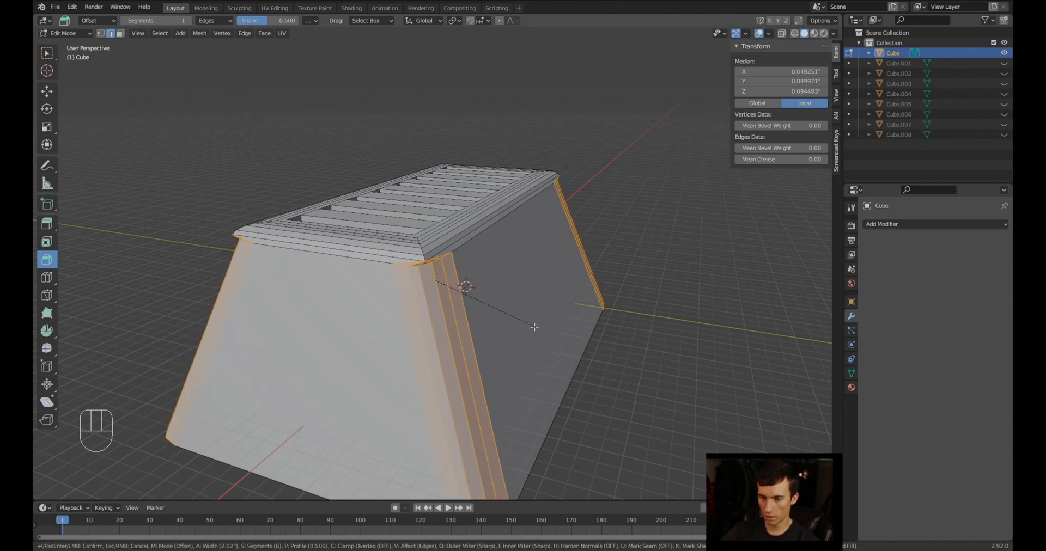
{"action": "right_click", "coordinate": [500, 318]}
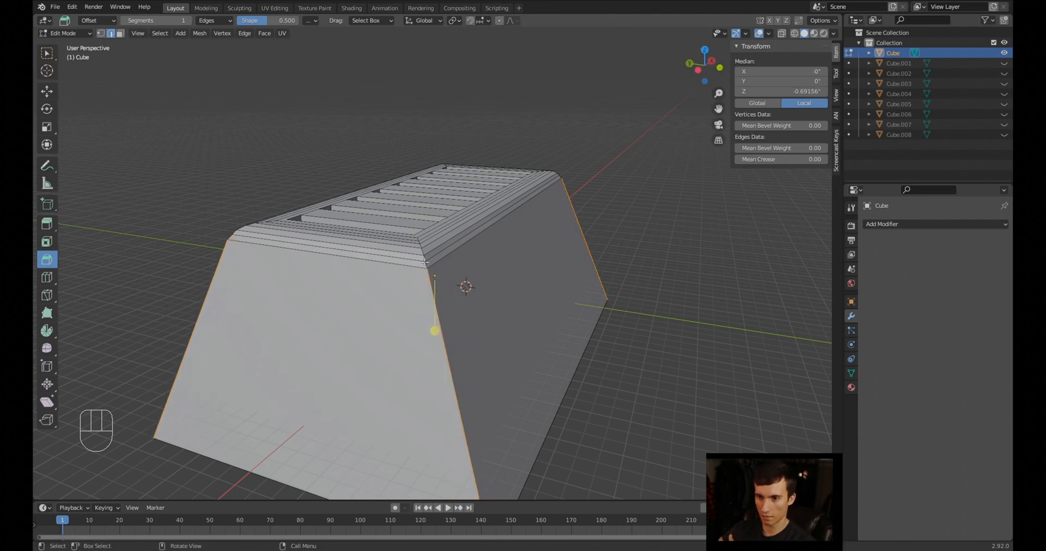
{"action": "key", "text": "ctrl+b"}
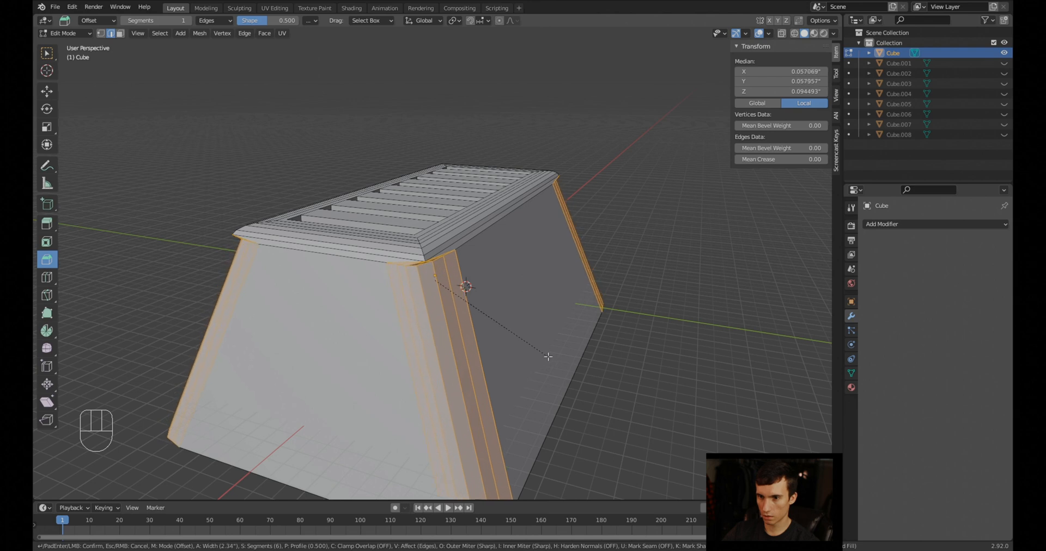
{"action": "scroll", "coordinate": [543, 358], "scroll_direction": "up", "scroll_amount": 6}
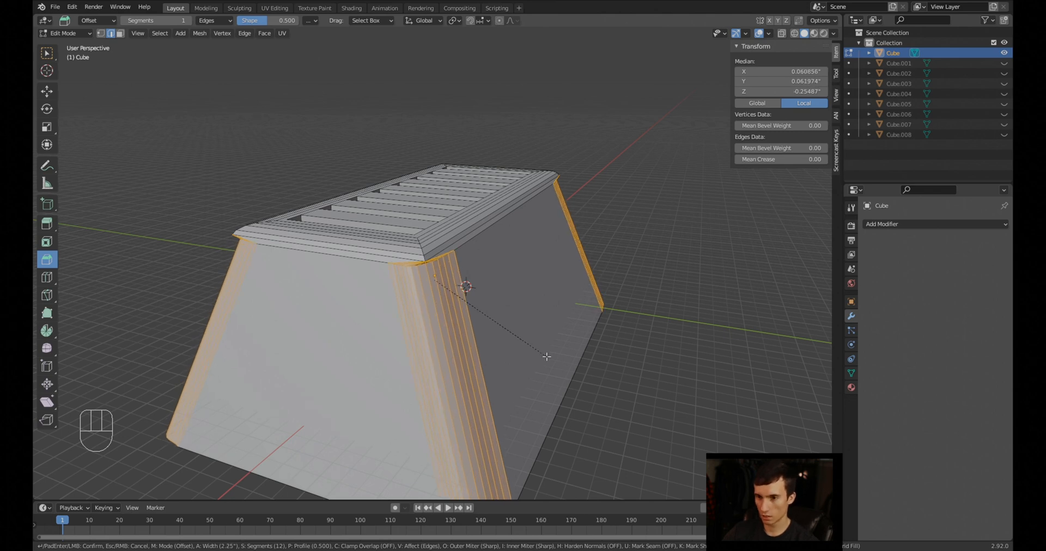
{"action": "left_click", "coordinate": [541, 356]}
{"action": "mouse_move", "coordinate": [541, 356]}
{"action": "middle_mouse_down"}
{"action": "mouse_move", "coordinate": [578, 344]}
{"action": "mouse_move", "coordinate": [570, 362]}
{"action": "mouse_move", "coordinate": [546, 366]}
{"action": "middle_mouse_up"}
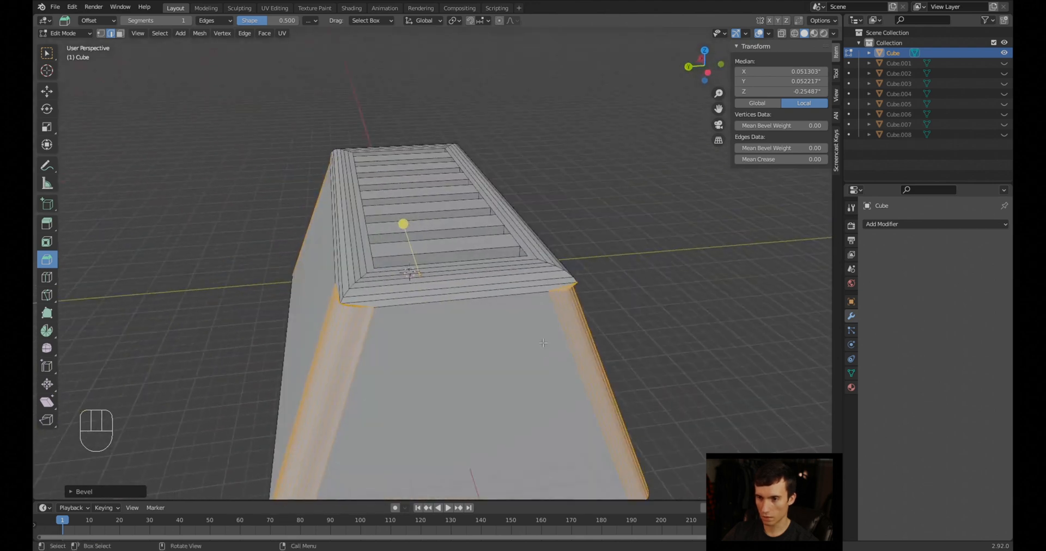
{"action": "scroll", "coordinate": [577, 348], "scroll_direction": "up", "scroll_amount": 3}
{"action": "middle_click_drag", "start_coordinate": [615, 329], "coordinate": [602, 300]}
{"action": "key", "text": "ctrl+z"}
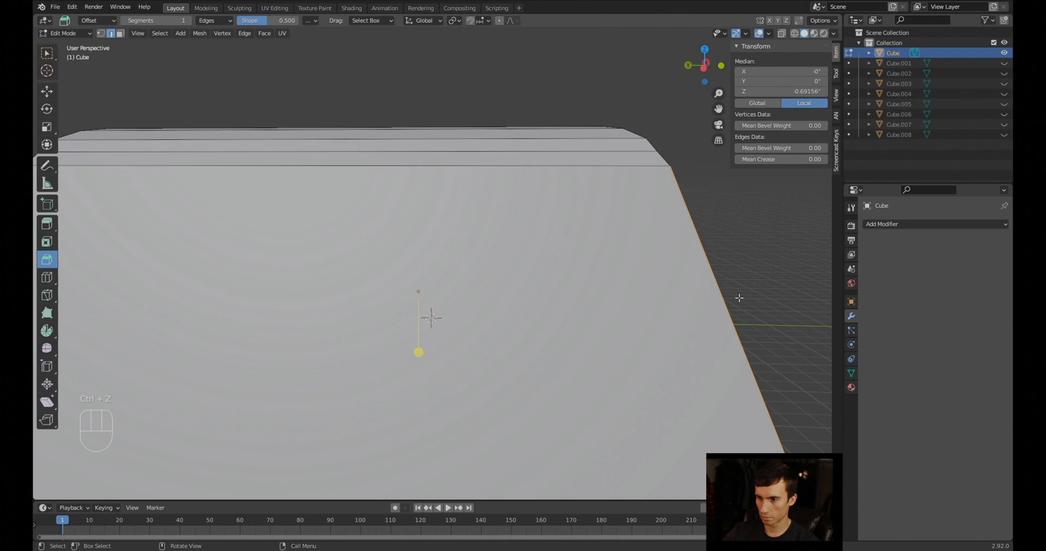
Bevel the four slanted corner edges about 0.36" wide with 12 segments
{"action": "key", "text": "ctrl+b"}
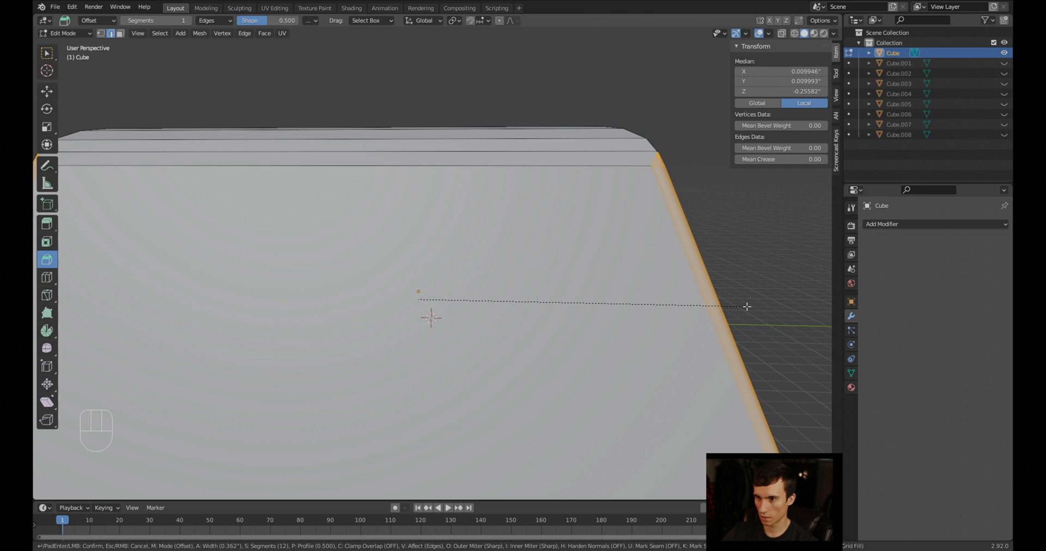
{"action": "left_click", "coordinate": [746, 307]}
Bevel both long top edges of the first slot about 1.35" wide with 12 segments, rounding the first crossbar
{"action": "mouse_move", "coordinate": [414, 241]}
{"action": "middle_mouse_down"}
{"action": "mouse_move", "coordinate": [478, 290]}
{"action": "mouse_move", "coordinate": [424, 243]}
{"action": "mouse_move", "coordinate": [458, 302]}
{"action": "mouse_move", "coordinate": [418, 244]}
{"action": "mouse_move", "coordinate": [397, 240]}
{"action": "middle_mouse_up"}
{"action": "key", "text": "KP_7"}
{"action": "scroll", "coordinate": [418, 243], "scroll_direction": "up", "scroll_amount": 3}
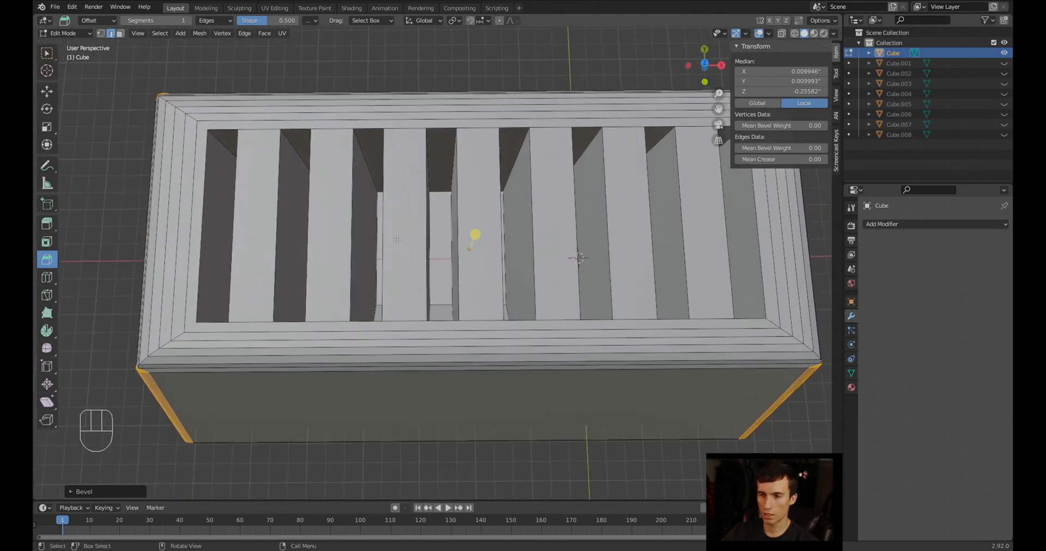
{"action": "left_click", "coordinate": [201, 232]}
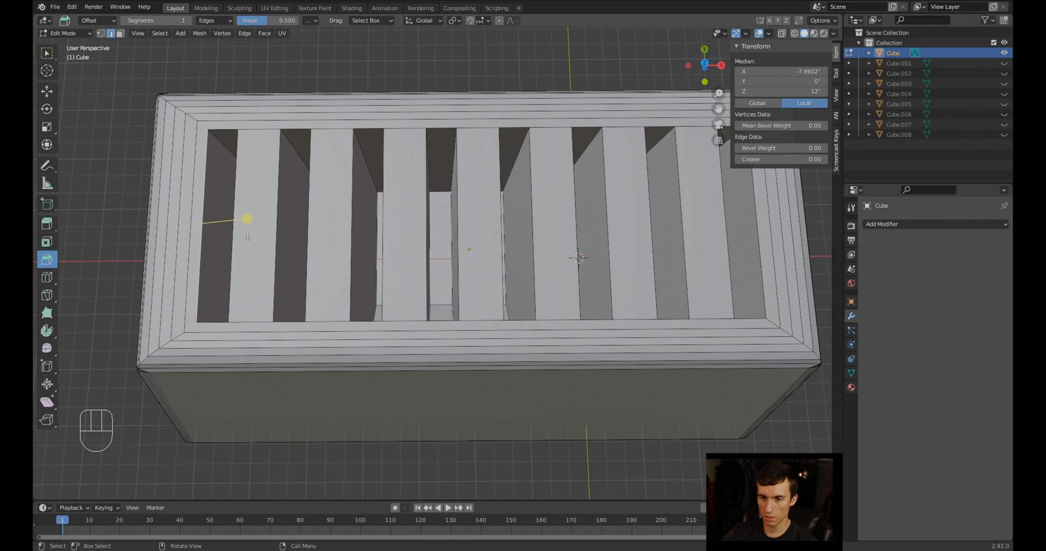
{"action": "left_click", "coordinate": [232, 235], "text": "shift"}
{"action": "middle_click_drag", "start_coordinate": [232, 236], "coordinate": [328, 305]}
{"action": "key", "text": "ctrl+b"}
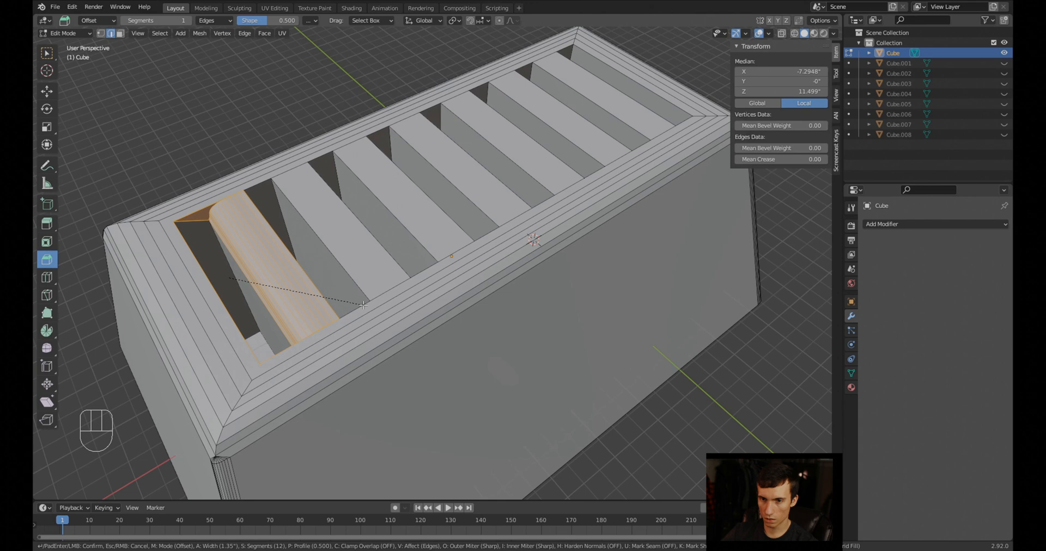
{"action": "left_click", "coordinate": [363, 305]}
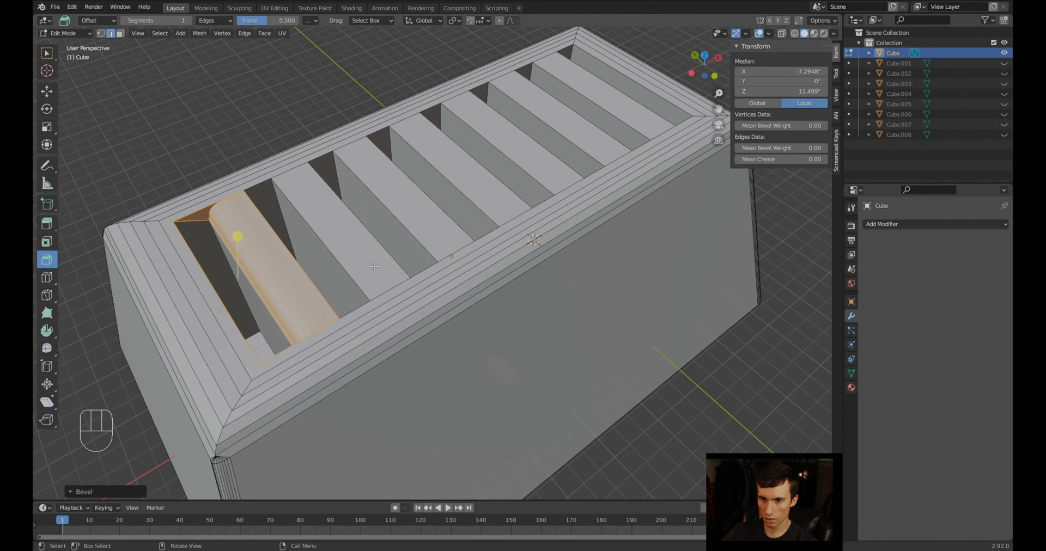
Round the second and third crossbars between the slots by beveling one long top edge of each with 12 segments
{"action": "left_click", "coordinate": [348, 275]}
{"action": "key", "text": "ctrl+b"}
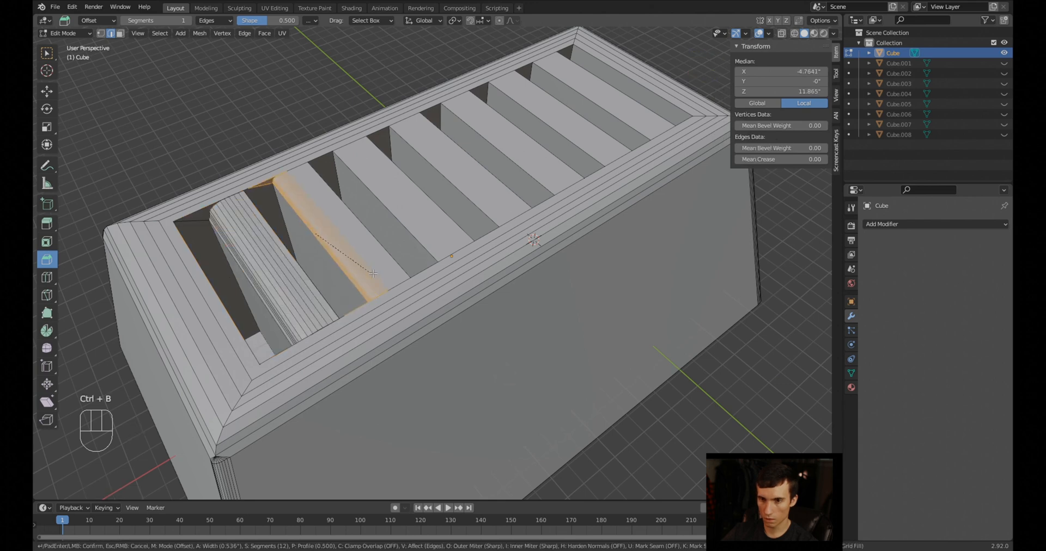
{"action": "left_click", "coordinate": [305, 199]}
{"action": "left_click", "coordinate": [344, 173]}
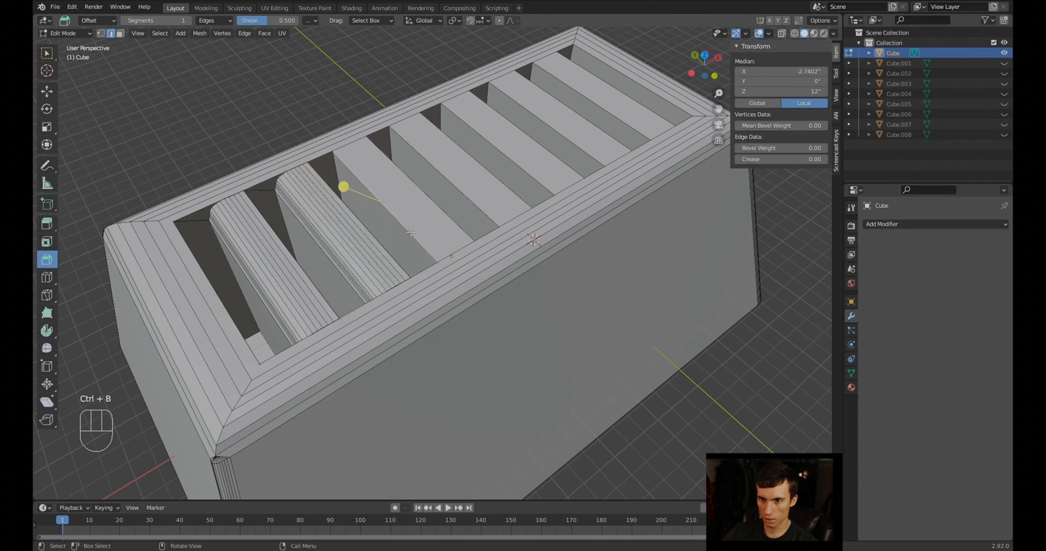
{"action": "key", "text": "ctrl+b"}
{"action": "left_click", "coordinate": [440, 224]}
{"action": "key", "text": "ctrl+b"}
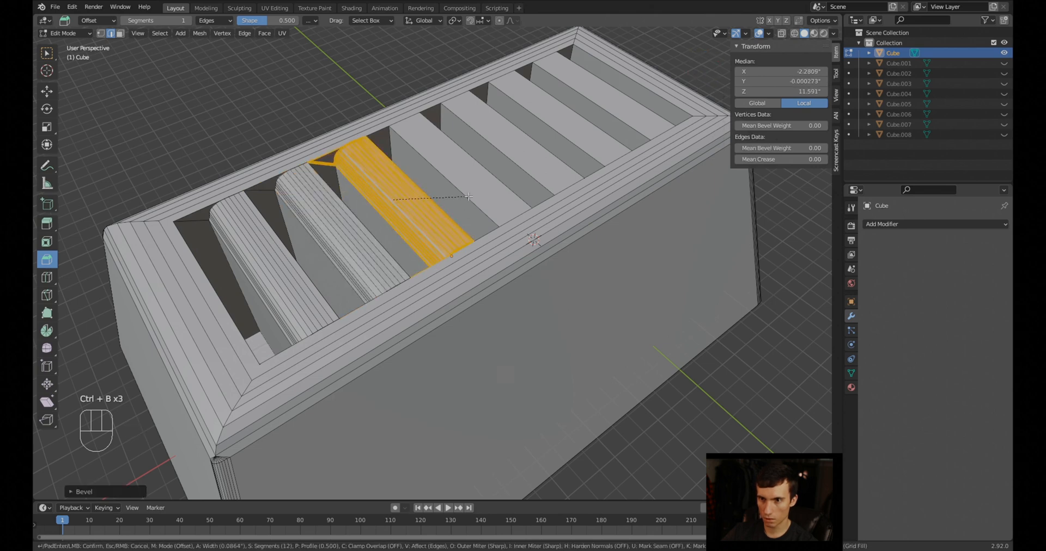
{"action": "right_click", "coordinate": [469, 196]}
Round the fourth and fifth crossbars by beveling the matching long top edge of each with 12 segments
{"action": "left_click", "coordinate": [454, 191]}
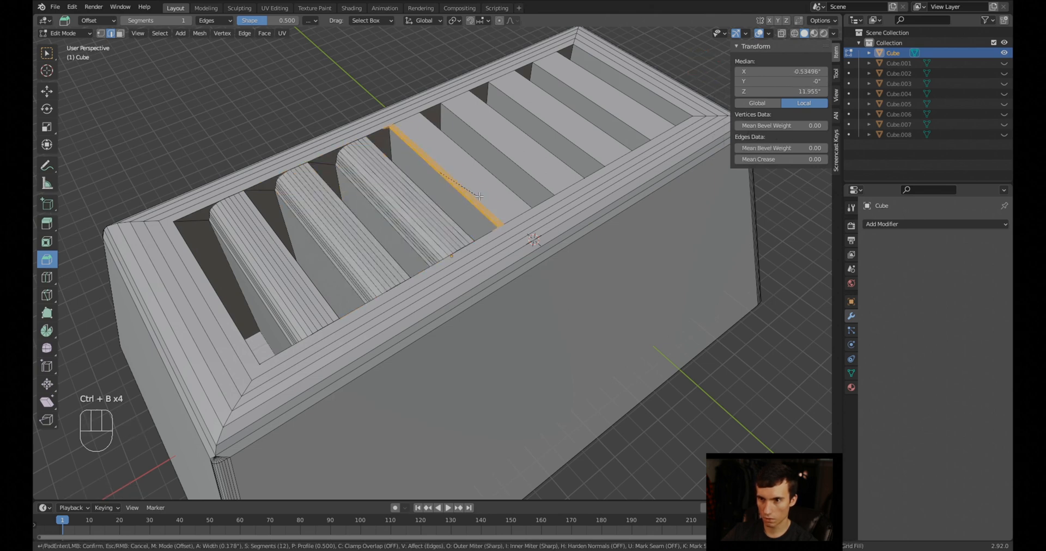
{"action": "key", "text": "ctrl+b"}
{"action": "left_click", "coordinate": [539, 183]}
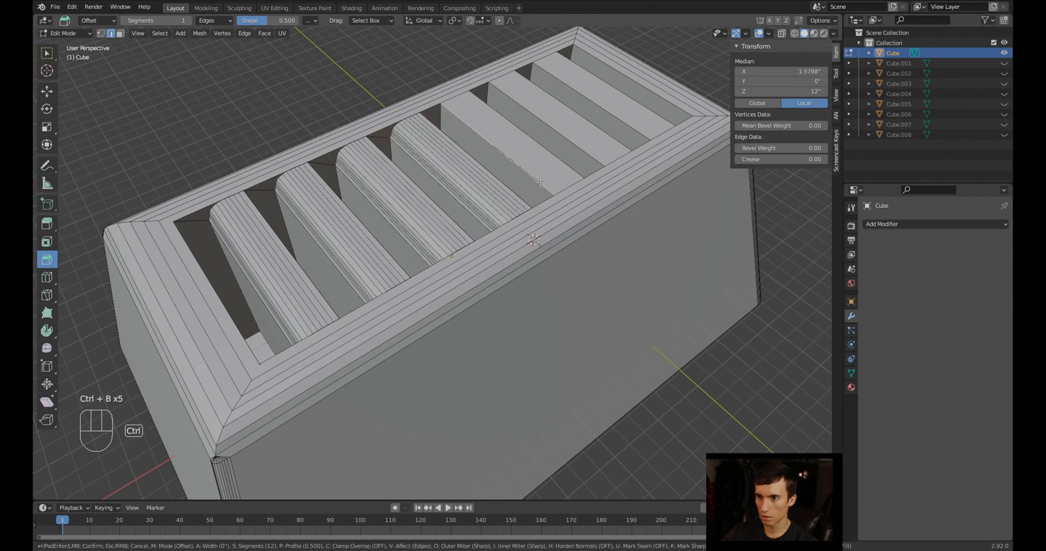
{"action": "left_click", "coordinate": [545, 187]}
{"action": "key", "text": "ctrl+b"}
{"action": "left_click", "coordinate": [569, 180]}
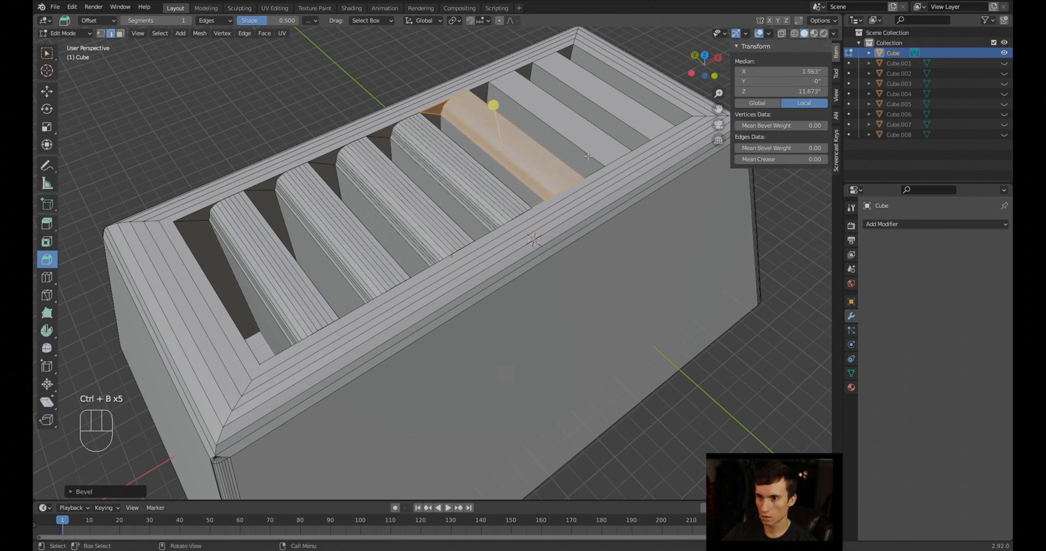
Round the sixth and seventh crossbars by beveling one long top edge of each with 12 segments
{"action": "left_click", "coordinate": [520, 102]}
{"action": "key", "text": "ctrl+b"}
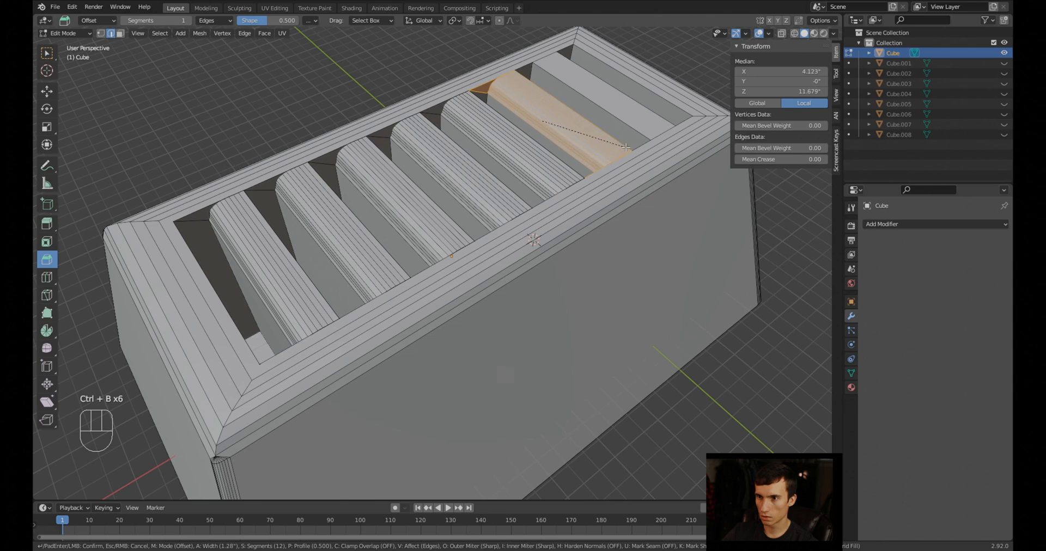
{"action": "left_click", "coordinate": [626, 127]}
{"action": "key", "text": "ctrl+b"}
{"action": "left_click", "coordinate": [631, 125]}
{"action": "left_click", "coordinate": [567, 78]}
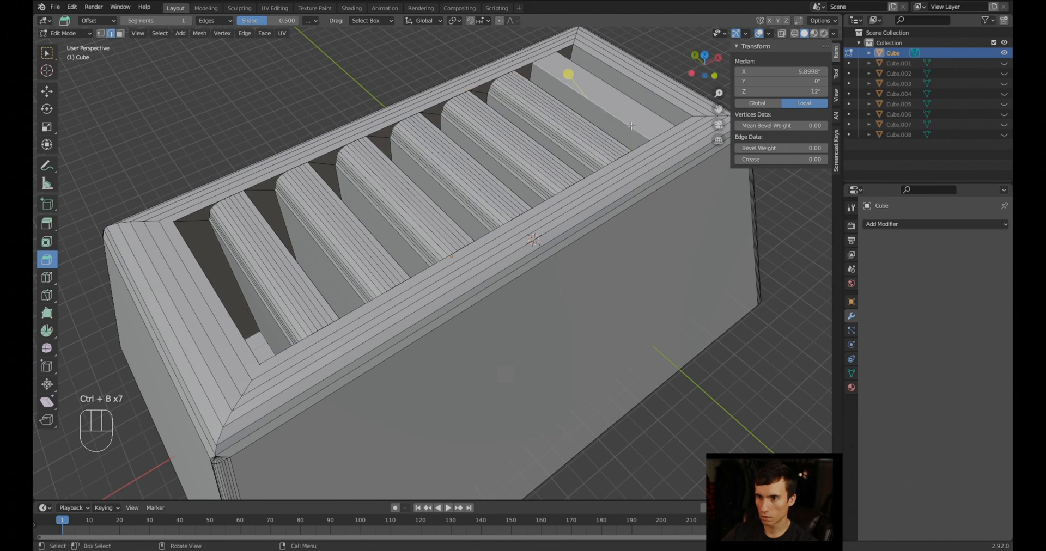
{"action": "key", "text": "ctrl+b"}
{"action": "left_click", "coordinate": [649, 127]}
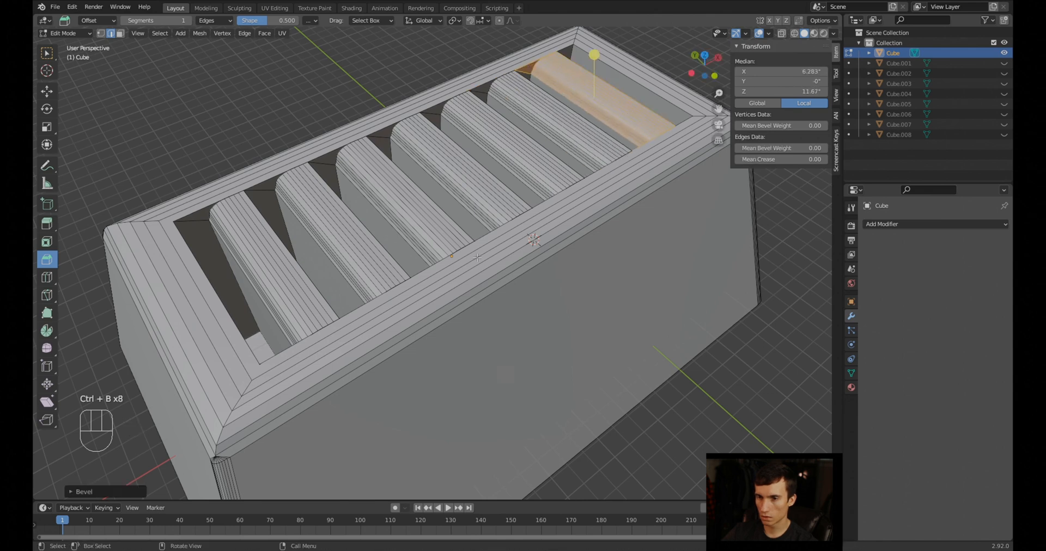
{"action": "middle_click_drag", "start_coordinate": [650, 127], "coordinate": [266, 183]}
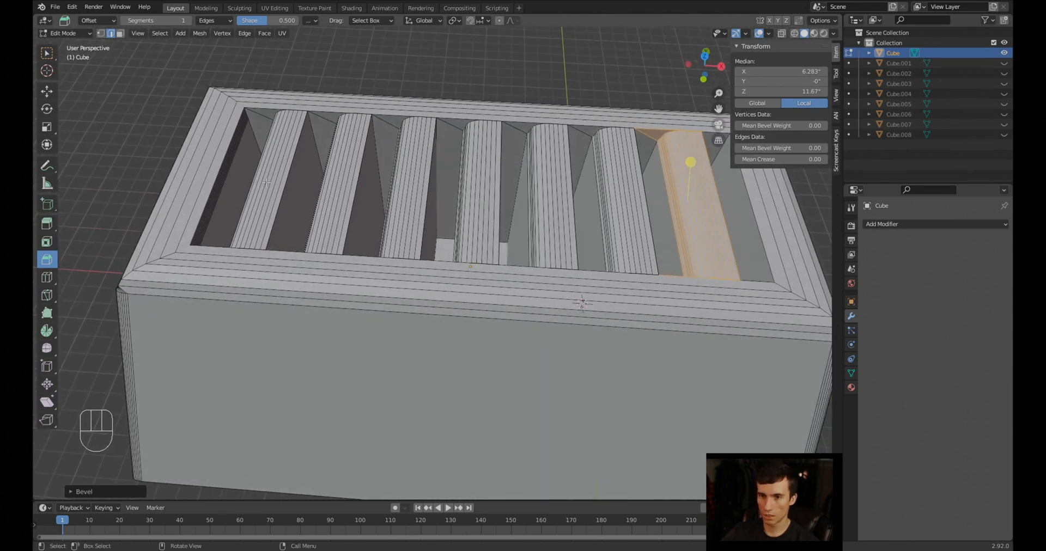
{"action": "left_click", "coordinate": [288, 191]}
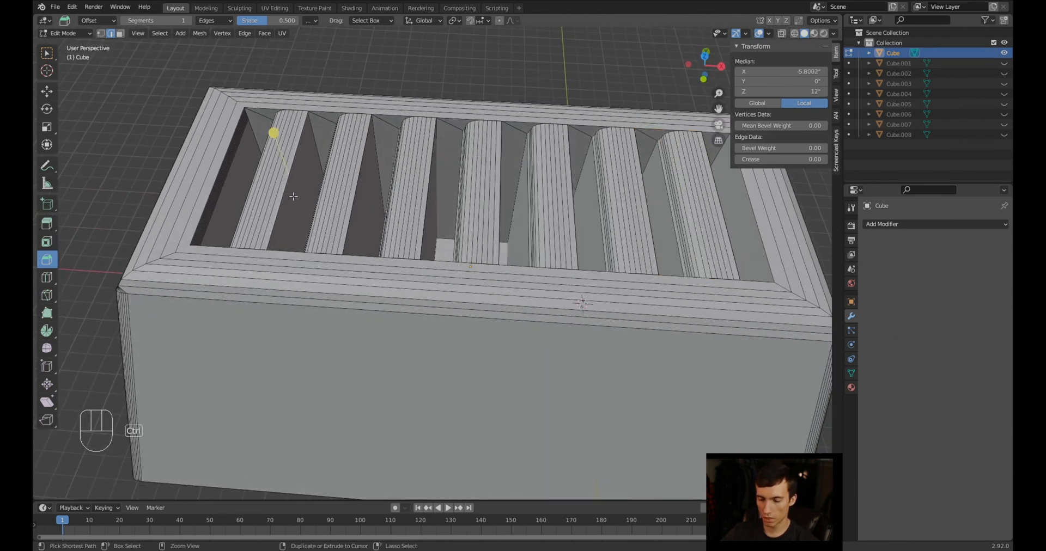
{"action": "key", "text": "ctrl+b"}
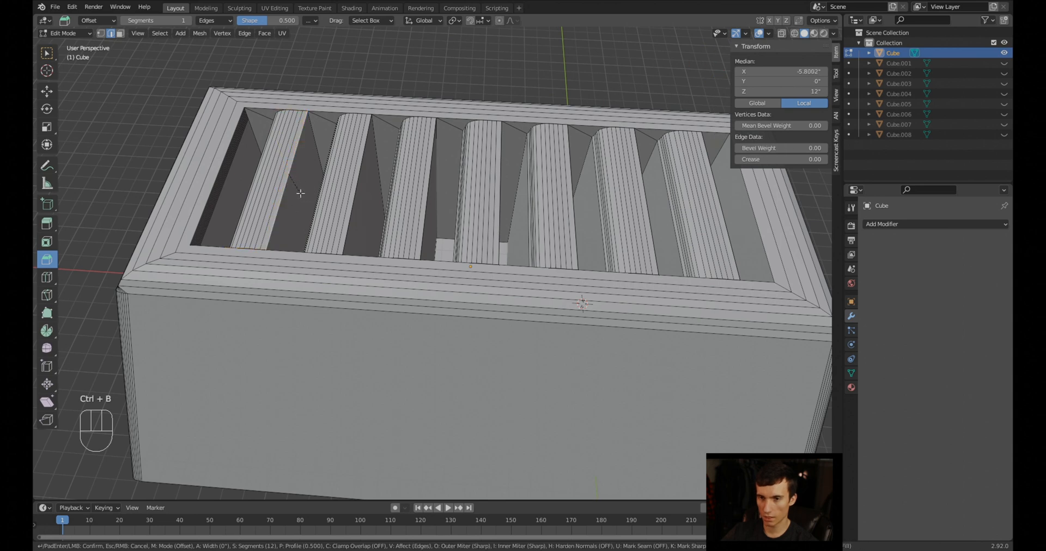
{"action": "key", "text": "Escape"}
{"action": "left_click", "coordinate": [274, 133]}
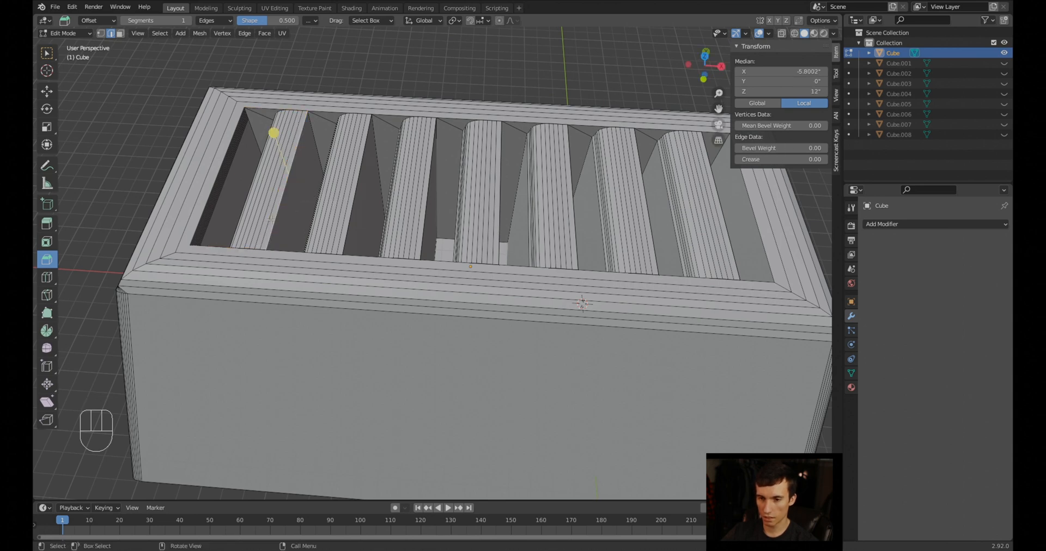
Undo the crossbar bevels back to the flat, unrounded bars between the slots
{"action": "key", "text": "ctrl+z"}
{"action": "key", "text": "ctrl+z"}
{"action": "key", "text": "ctrl+z"}
{"action": "key", "text": "ctrl+z"}
{"action": "key", "text": "ctrl+z"}
{"action": "key", "text": "ctrl+z"}
{"action": "key", "text": "ctrl+z"}
{"action": "key", "text": "ctrl+z"}
{"action": "key", "text": "ctrl+z"}
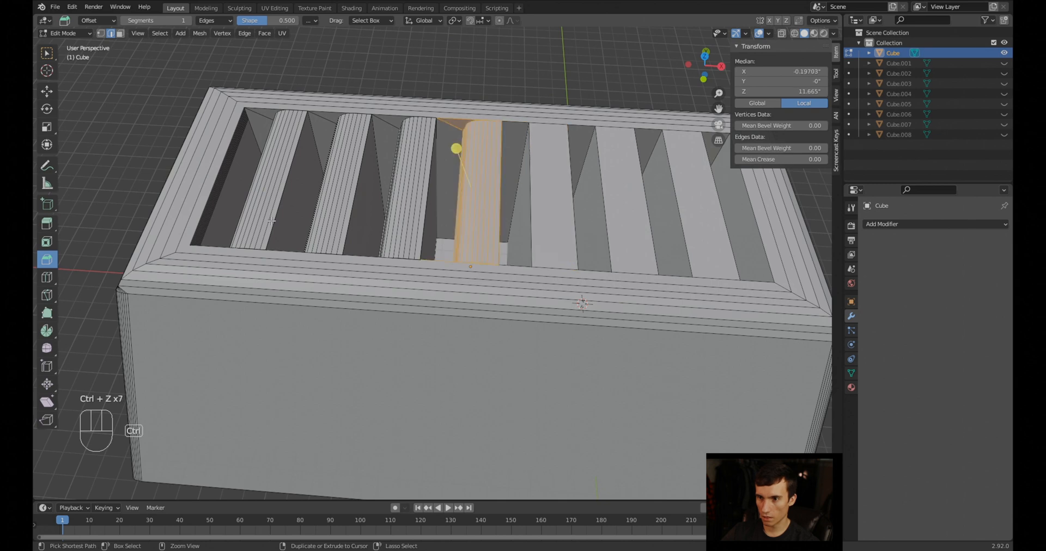
{"action": "key", "text": "ctrl+z"}
{"action": "key", "text": "ctrl+z"}
{"action": "key", "text": "ctrl+z"}
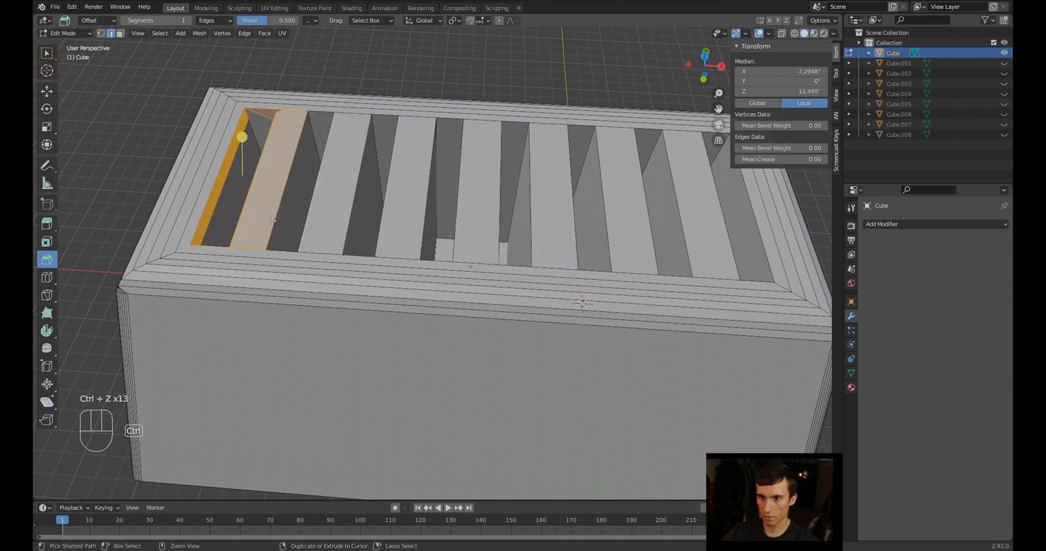
{"action": "middle_click_drag", "start_coordinate": [255, 189], "coordinate": [241, 190]}
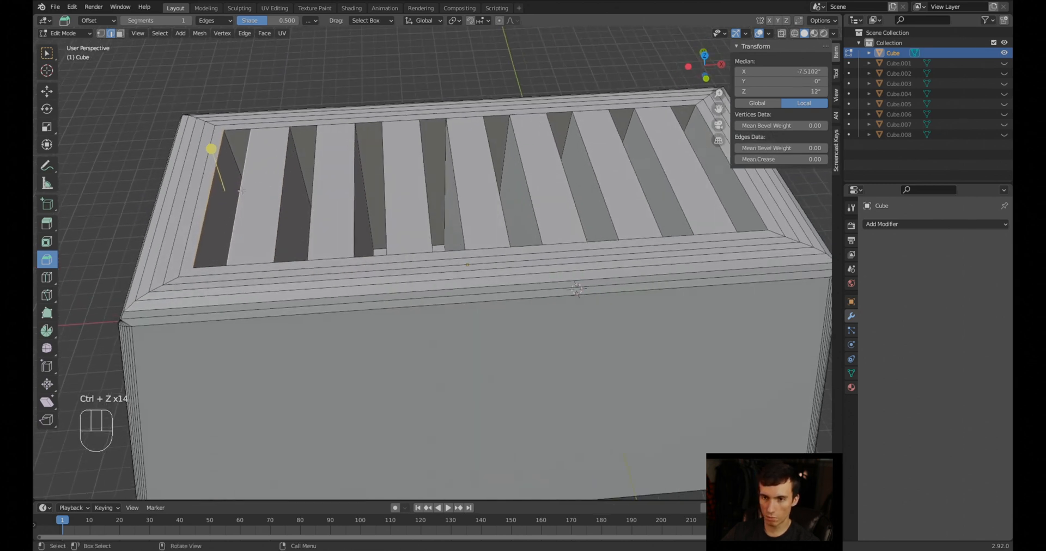
{"action": "key", "text": "ctrl+z"}
{"action": "key", "text": "ctrl+shift+z"}
{"action": "key", "text": "ctrl+shift+z"}
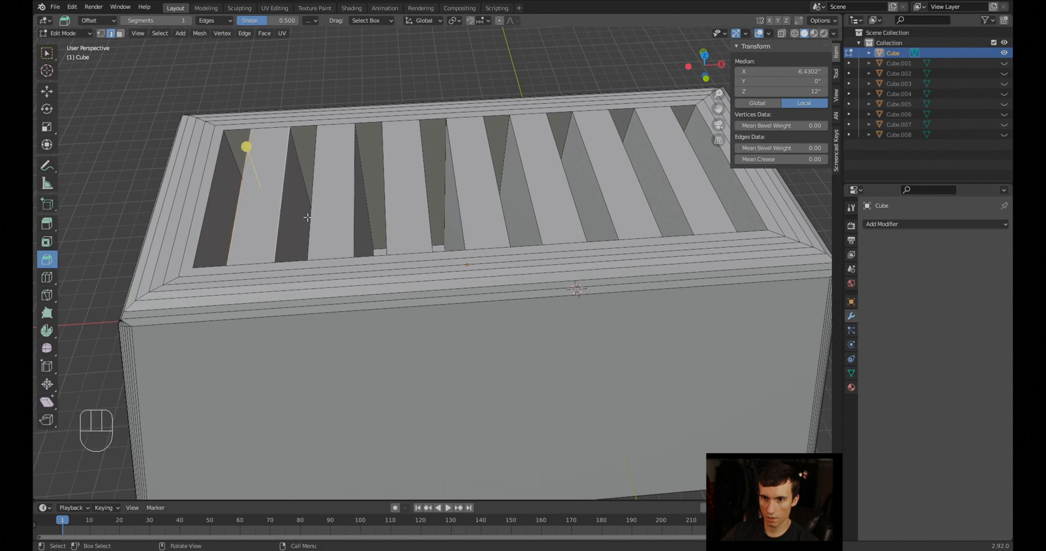
Bevel both long top edges of the first crossbar about 0.59" wide and round the second crossbar the same way, with 12 segments
{"action": "key", "text": "ctrl+b"}
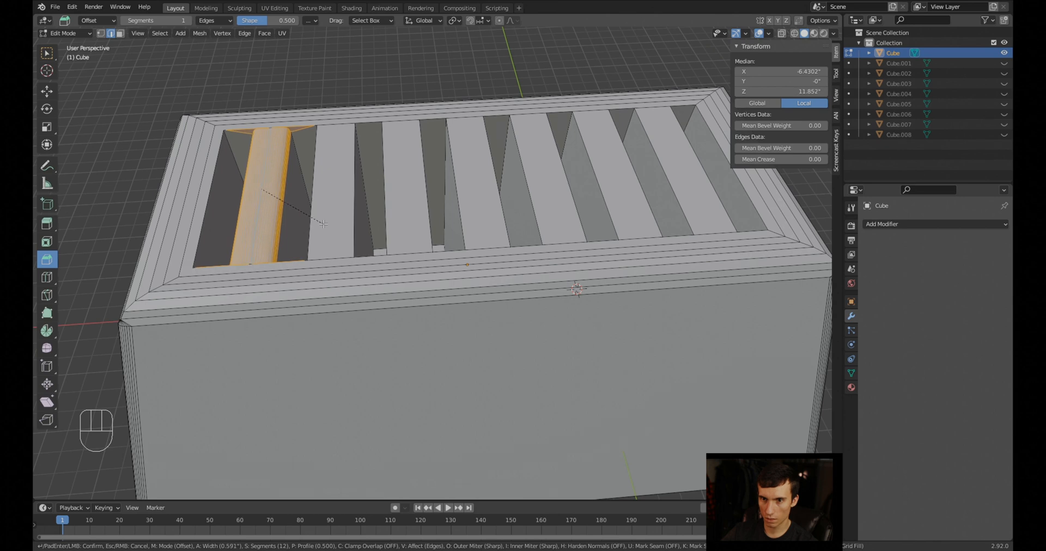
{"action": "left_click", "coordinate": [353, 226]}
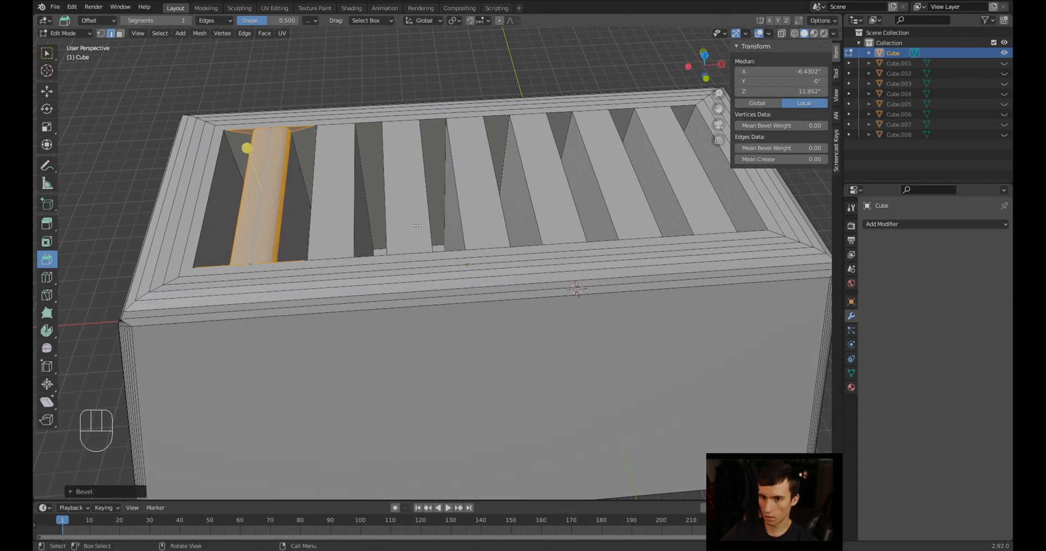
{"action": "middle_click_drag", "start_coordinate": [583, 237], "coordinate": [543, 269]}
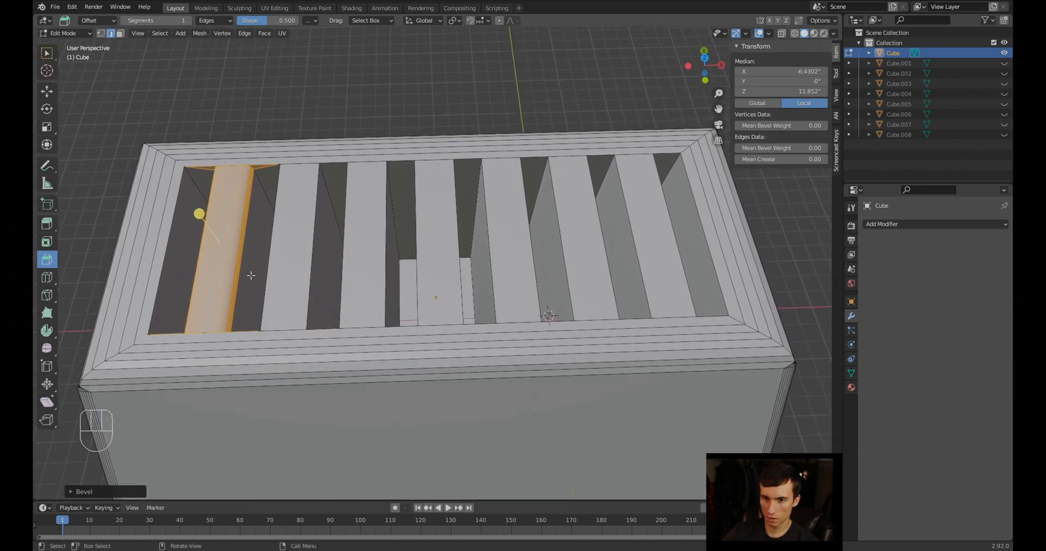
{"action": "left_click", "coordinate": [269, 264]}
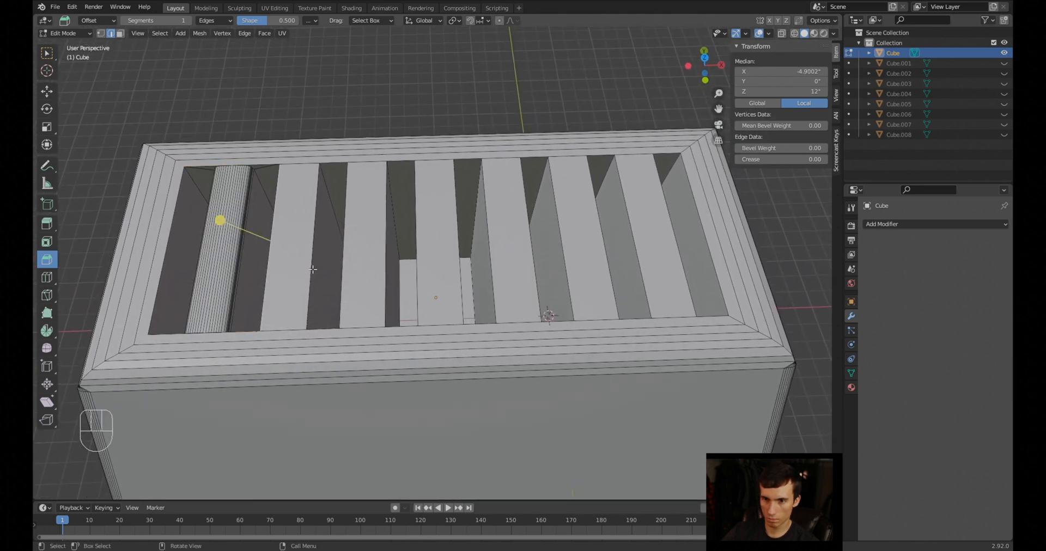
{"action": "left_click", "coordinate": [313, 266], "text": "shift"}
{"action": "key", "text": "ctrl+b"}
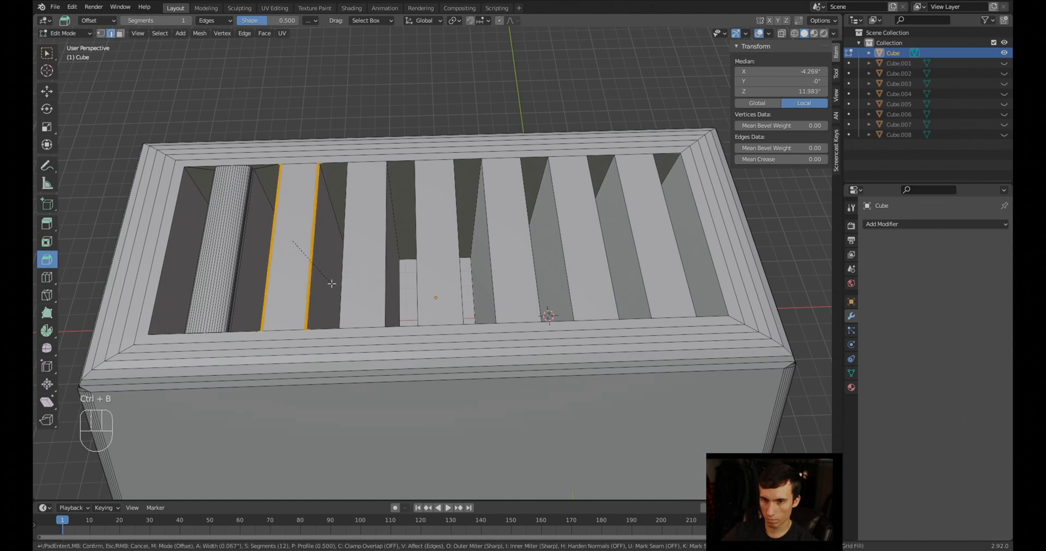
{"action": "left_click", "coordinate": [349, 279]}
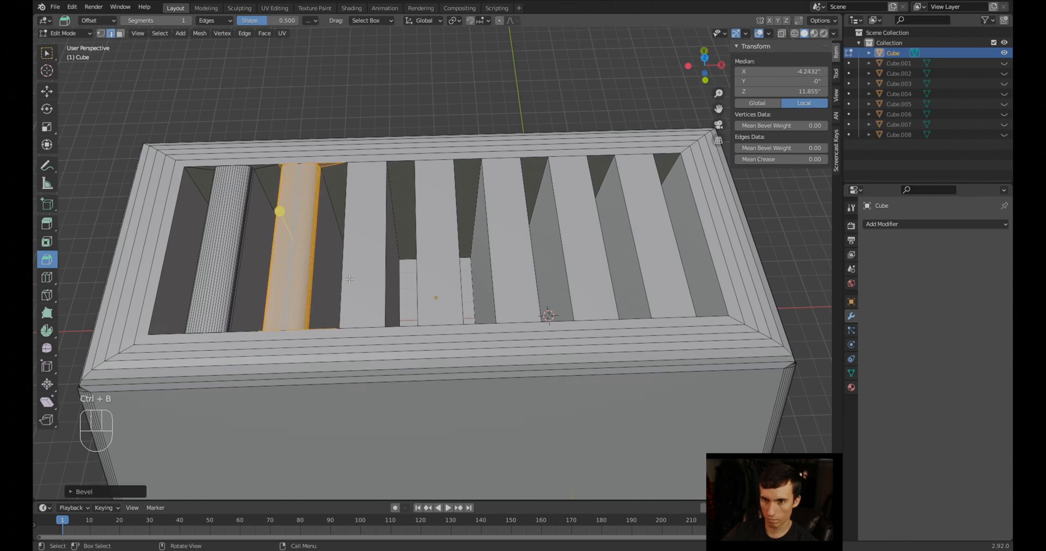
Round the third and fourth crossbars by beveling both long top edges of each bar together with 12 segments
{"action": "left_click", "coordinate": [343, 263]}
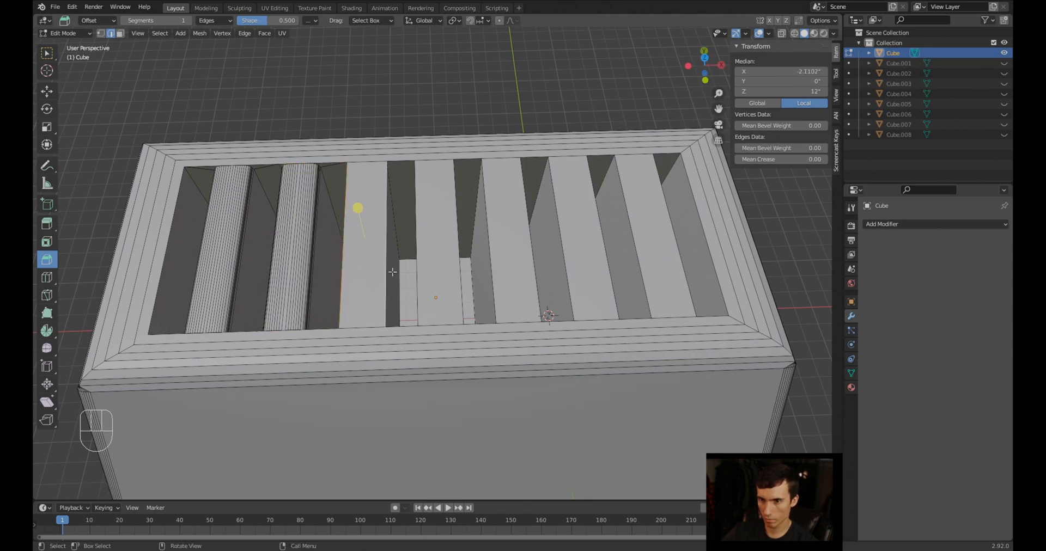
{"action": "key", "text": "ctrl+b"}
{"action": "left_click", "coordinate": [416, 272]}
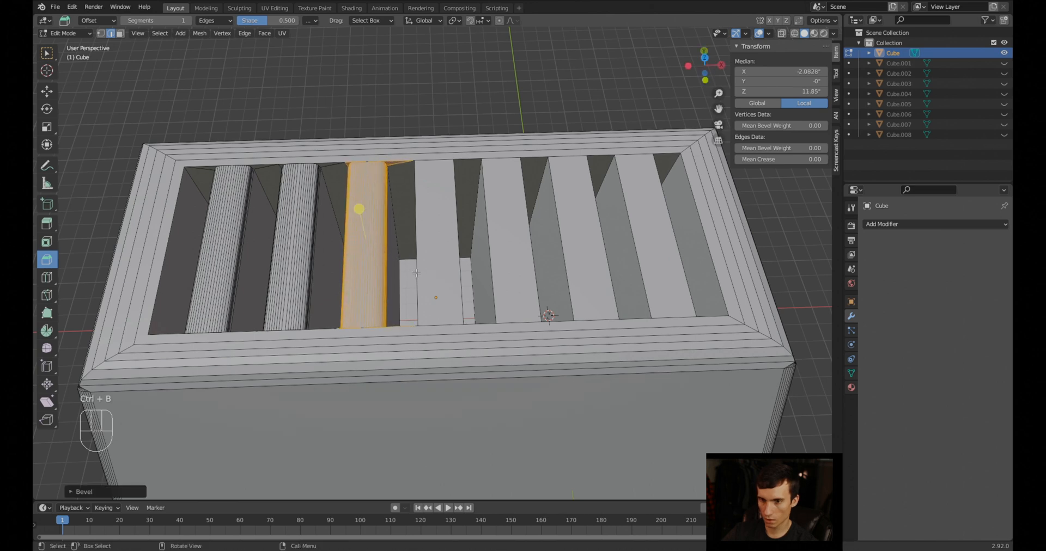
{"action": "left_click", "coordinate": [418, 272]}
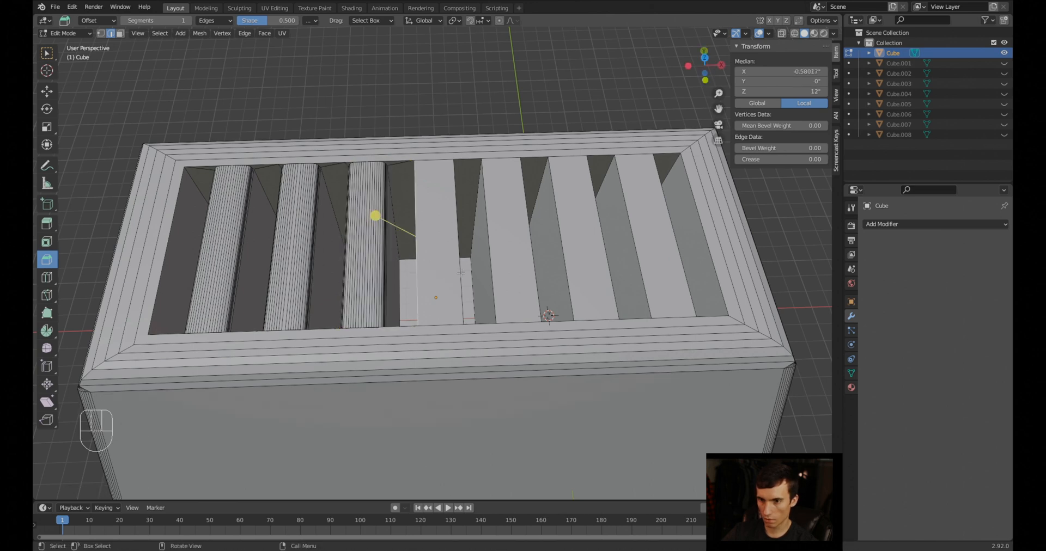
{"action": "left_click", "coordinate": [461, 274], "text": "shift"}
{"action": "key", "text": "ctrl+b"}
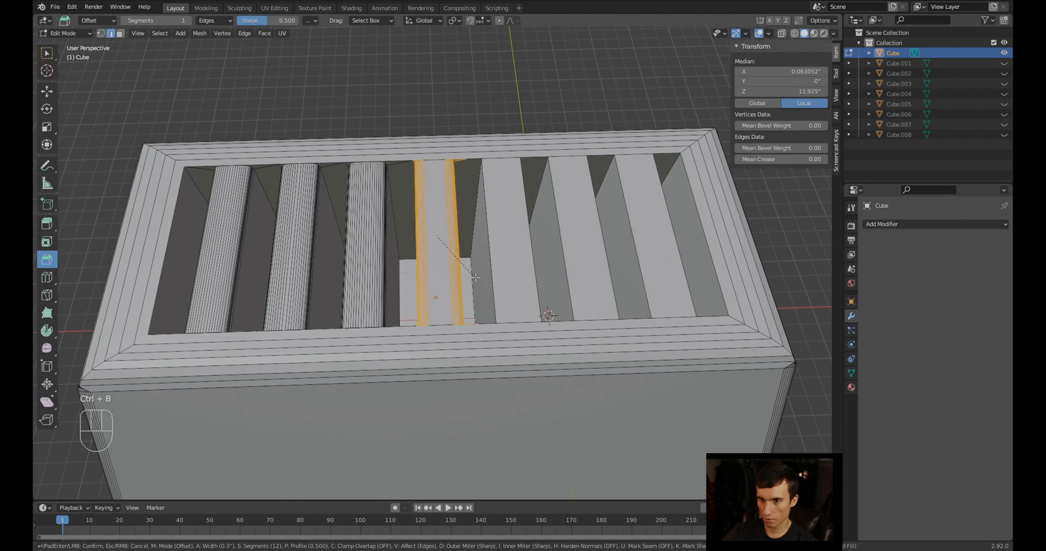
{"action": "left_click", "coordinate": [485, 277]}
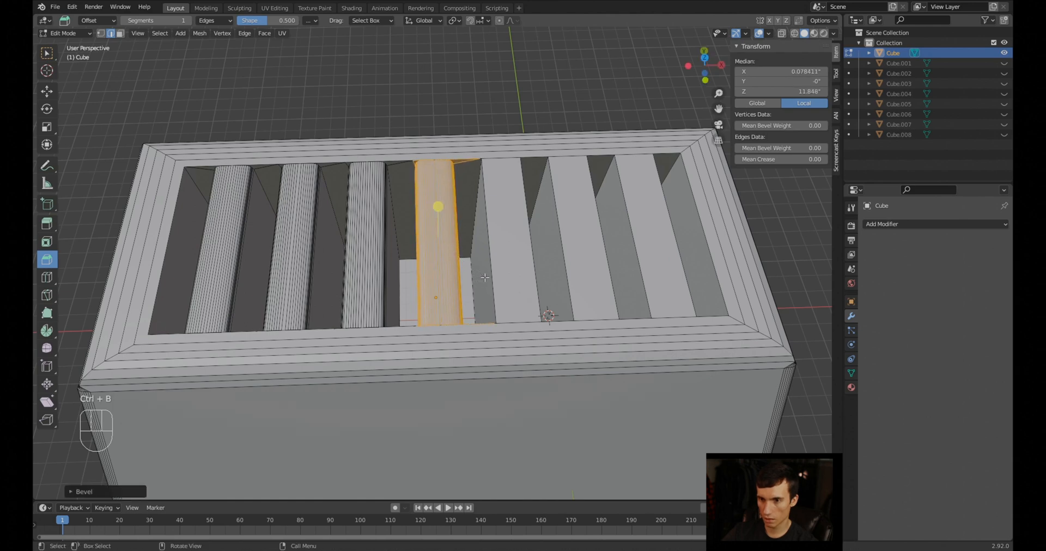
Bevel both long top edges of the fifth crossbar about 0.55" wide and round the sixth crossbar the same way, with 12 segments
{"action": "left_click", "coordinate": [499, 273]}
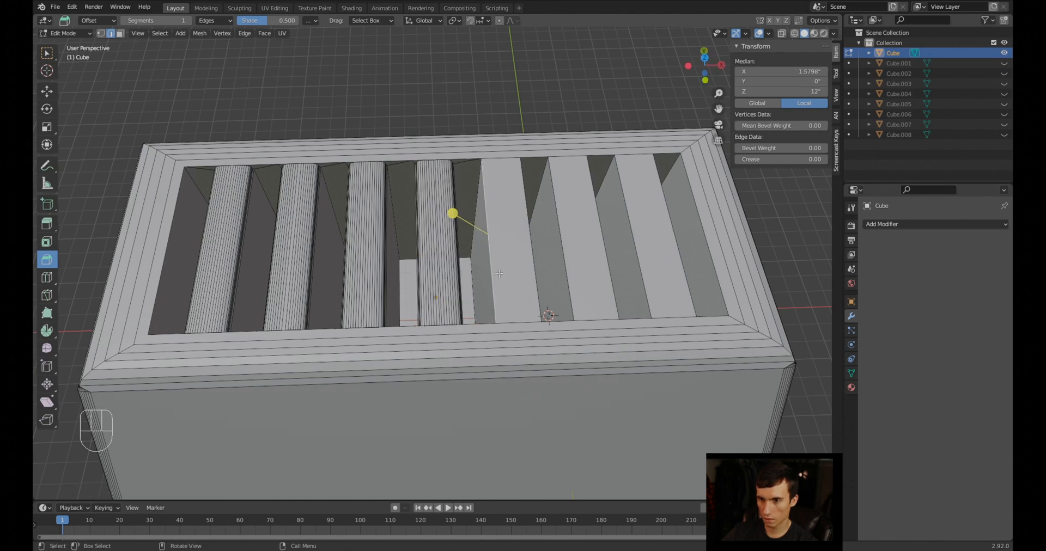
{"action": "left_click", "coordinate": [531, 273], "text": "shift"}
{"action": "key", "text": "ctrl+b"}
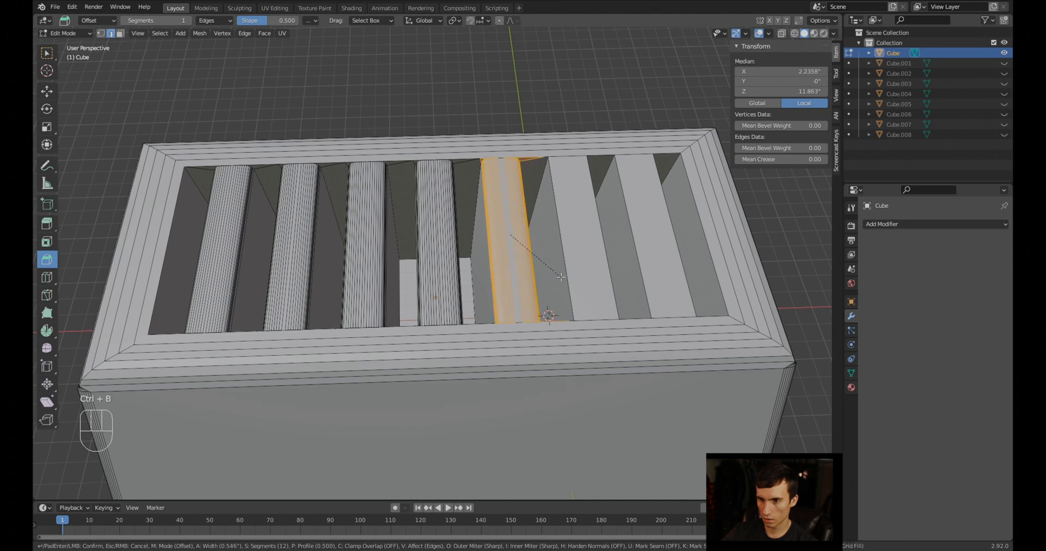
{"action": "left_click", "coordinate": [561, 277]}
{"action": "left_click", "coordinate": [569, 278]}
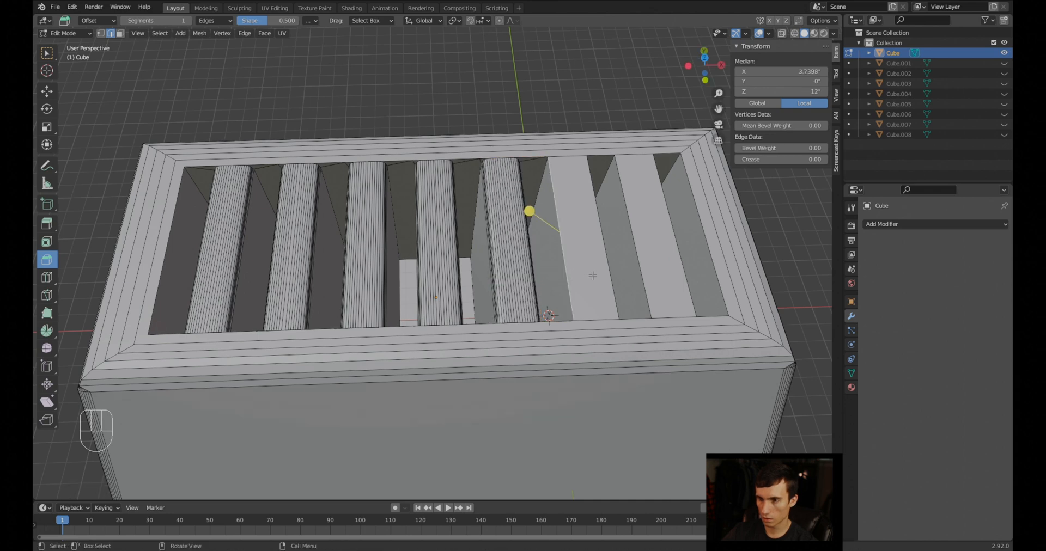
{"action": "left_click", "coordinate": [594, 202], "text": "shift"}
{"action": "key", "text": "ctrl+b"}
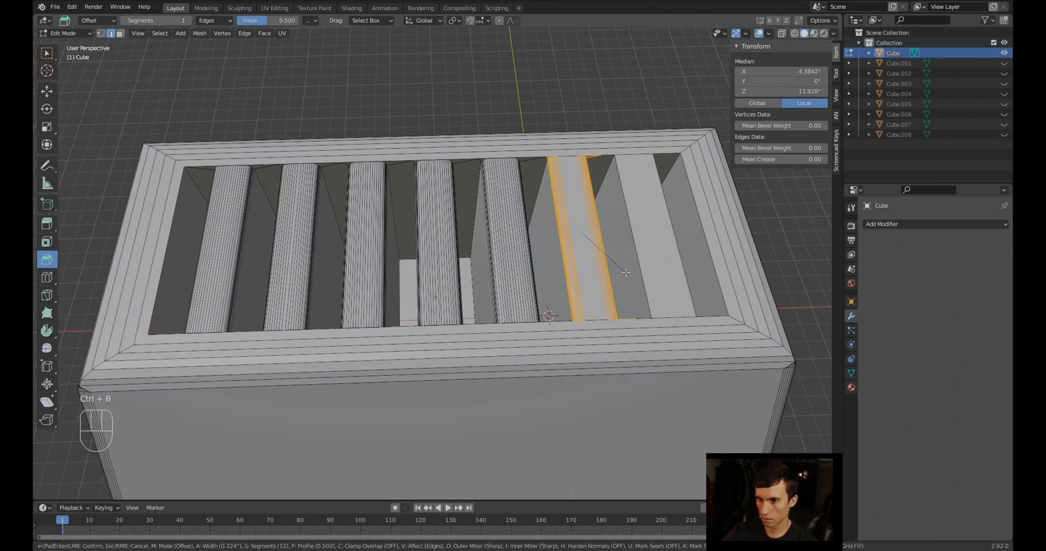
{"action": "left_click", "coordinate": [649, 268]}
Round the seventh crossbar by beveling both of its long top edges together with 12 segments
{"action": "left_click", "coordinate": [646, 275]}
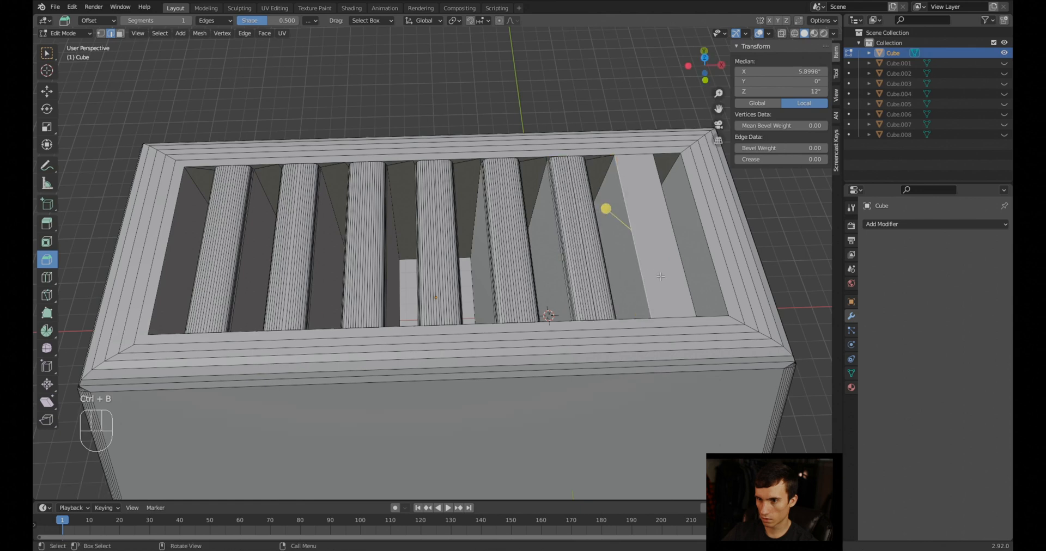
{"action": "left_click", "coordinate": [670, 198], "text": "shift"}
{"action": "key", "text": "ctrl+b"}
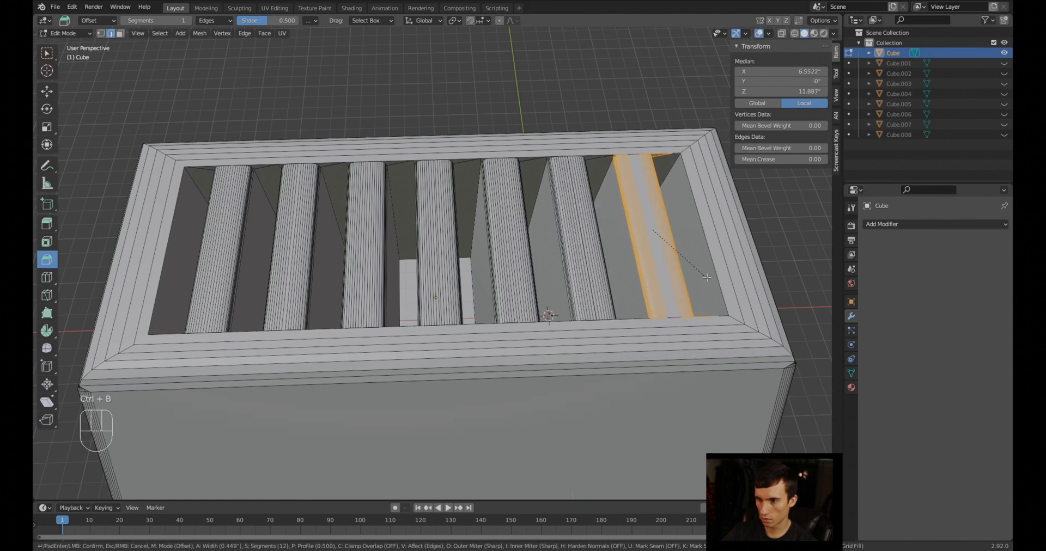
{"action": "left_click", "coordinate": [710, 276]}
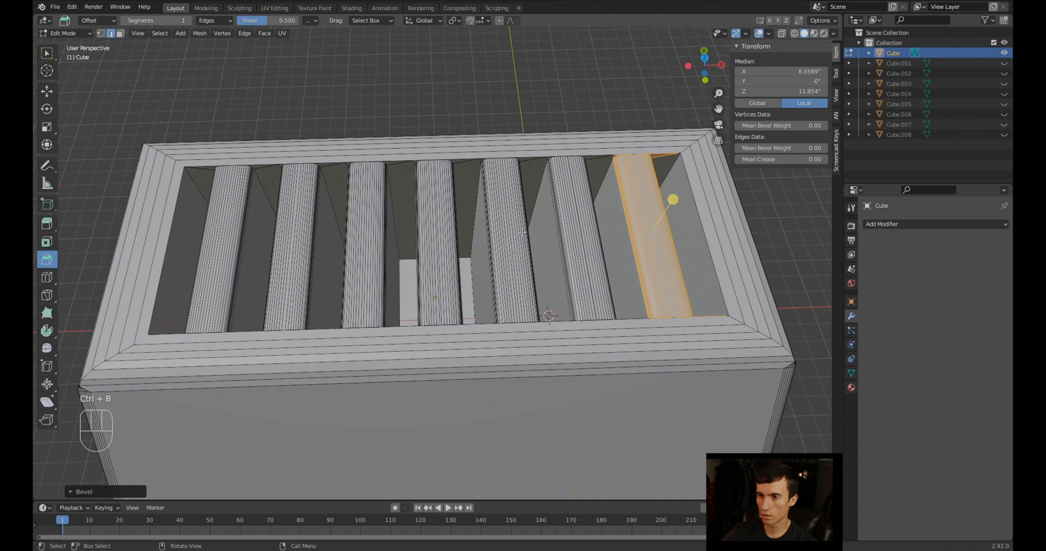
Try to bevel the frame's inner top edges at the two outermost slots with 12 segments
{"action": "mouse_move", "coordinate": [581, 314]}
{"action": "middle_mouse_down"}
{"action": "mouse_move", "coordinate": [569, 266]}
{"action": "mouse_move", "coordinate": [583, 297]}
{"action": "middle_mouse_up"}
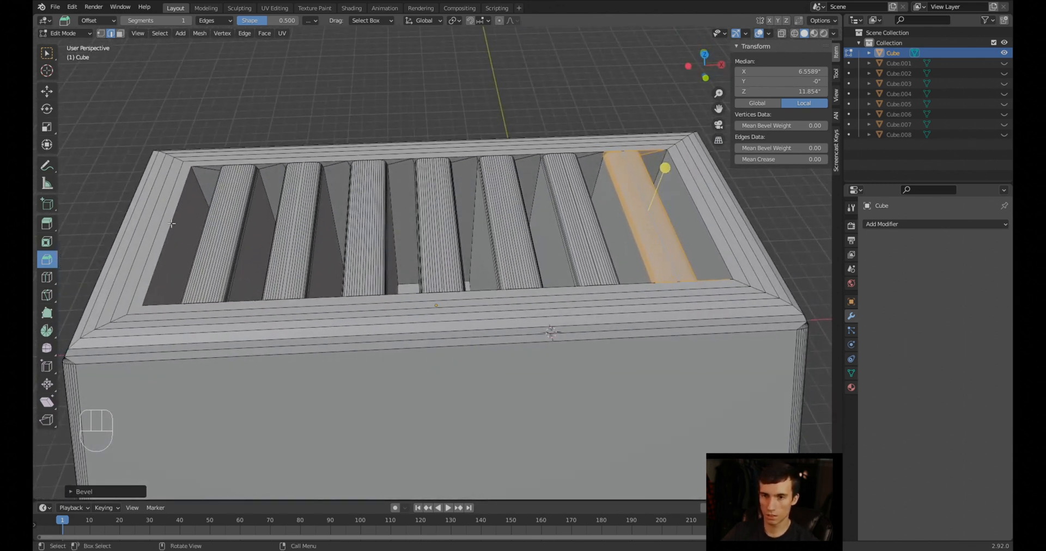
{"action": "left_click", "coordinate": [169, 230]}
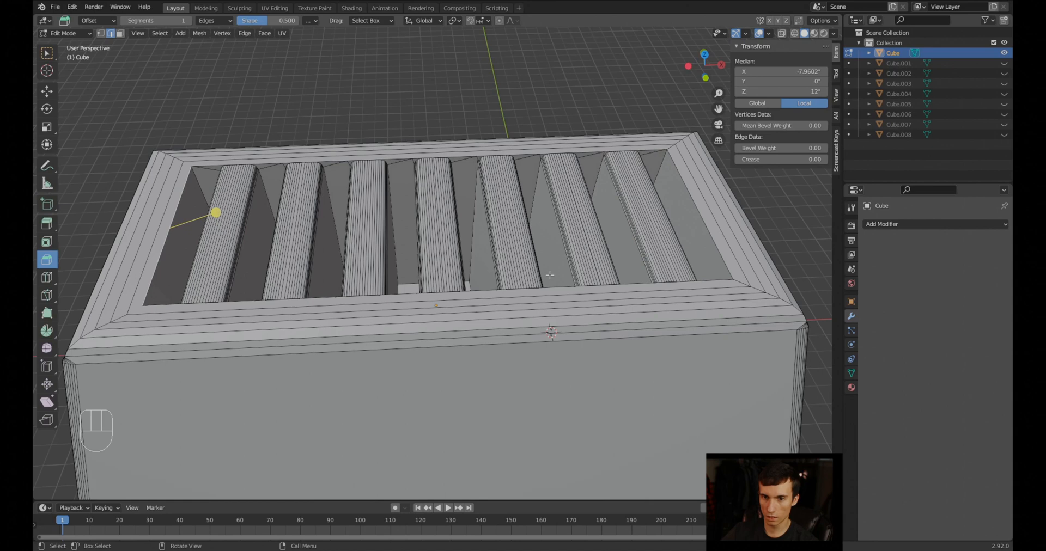
{"action": "left_click", "coordinate": [708, 233], "text": "shift"}
{"action": "key", "text": "ctrl+b"}
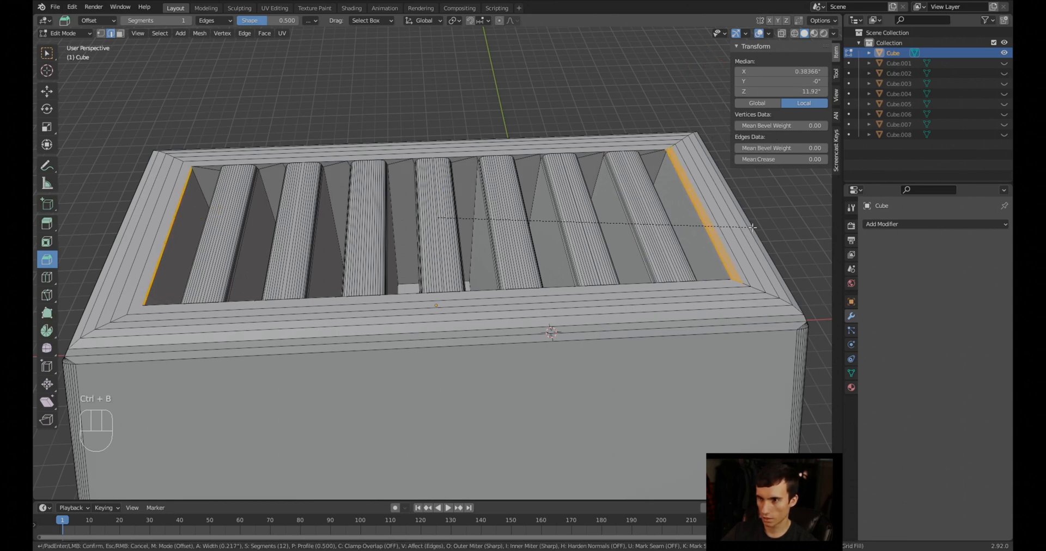
{"action": "right_click", "coordinate": [753, 227]}
{"action": "left_click", "coordinate": [721, 257]}
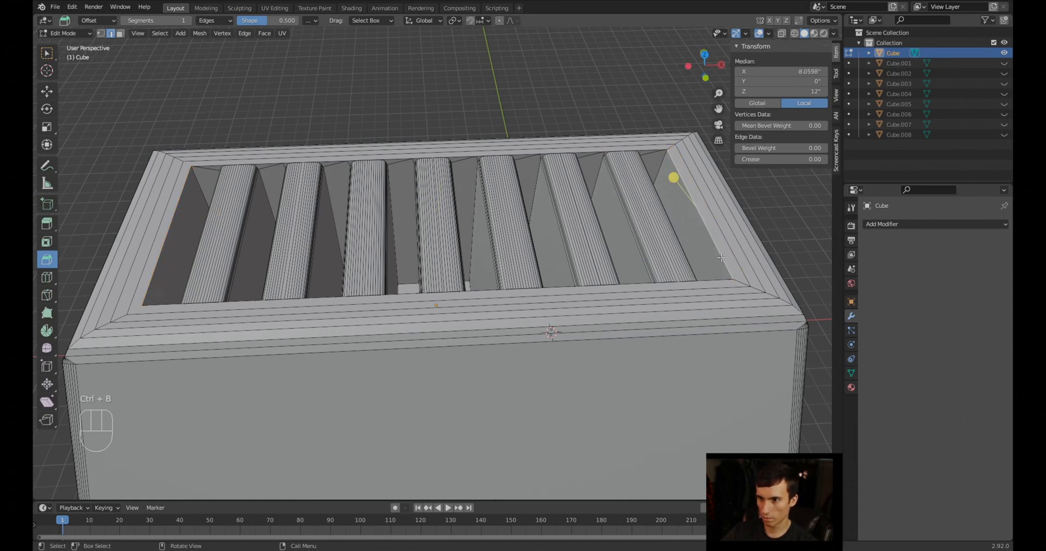
{"action": "key", "text": "ctrl+b"}
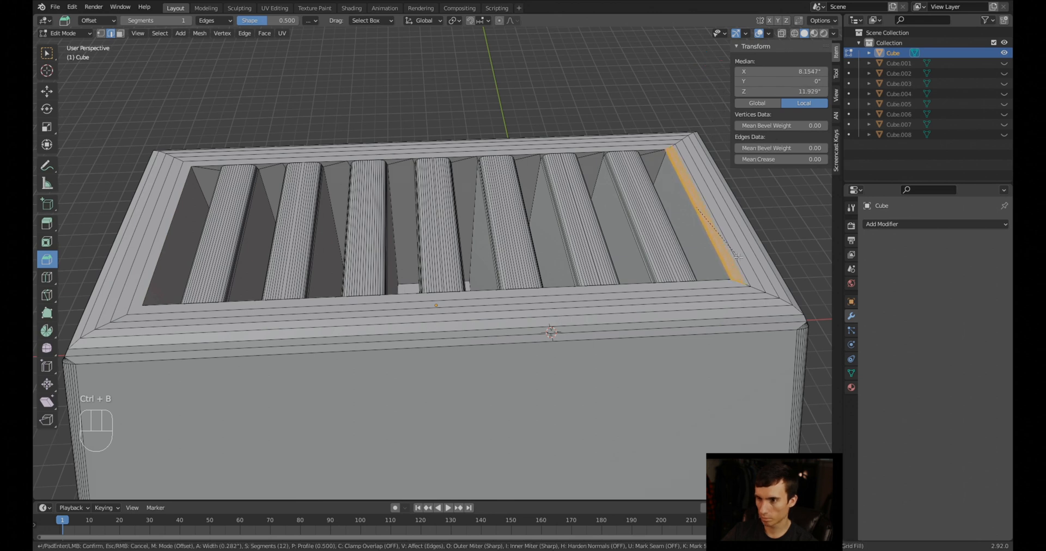
{"action": "right_click", "coordinate": [738, 256]}
{"action": "middle_click_drag", "start_coordinate": [738, 257], "coordinate": [708, 236]}
{"action": "middle_click_drag", "start_coordinate": [706, 305], "coordinate": [696, 338], "text": "shift"}
{"action": "scroll", "coordinate": [696, 337], "scroll_direction": "up", "scroll_amount": 4}
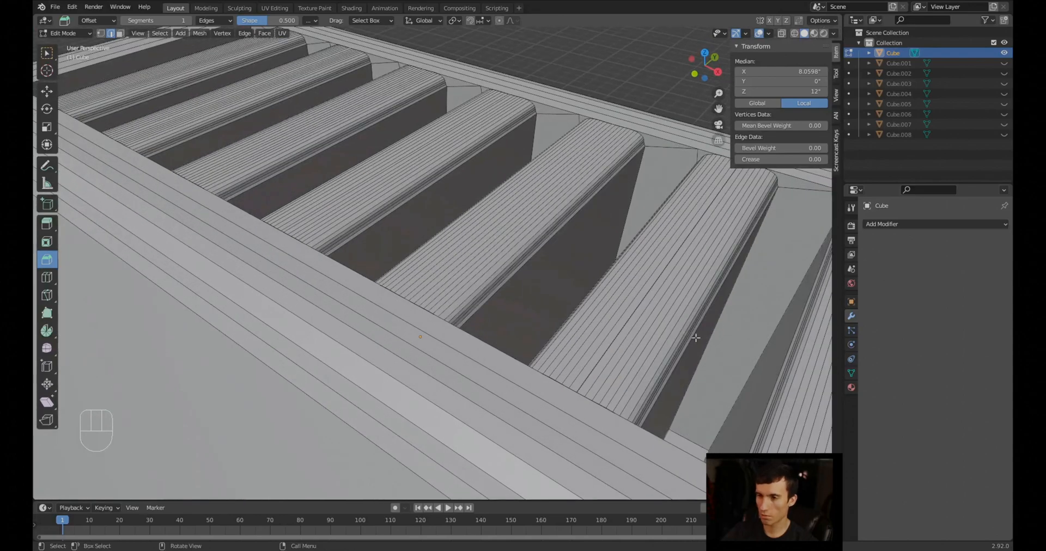
Try to bevel the frame's inner top edge beside the outermost slot at the positive X end with 12 segments
{"action": "scroll", "coordinate": [696, 276], "scroll_direction": "down", "scroll_amount": 3}
{"action": "middle_click_drag", "start_coordinate": [654, 280], "coordinate": [584, 217]}
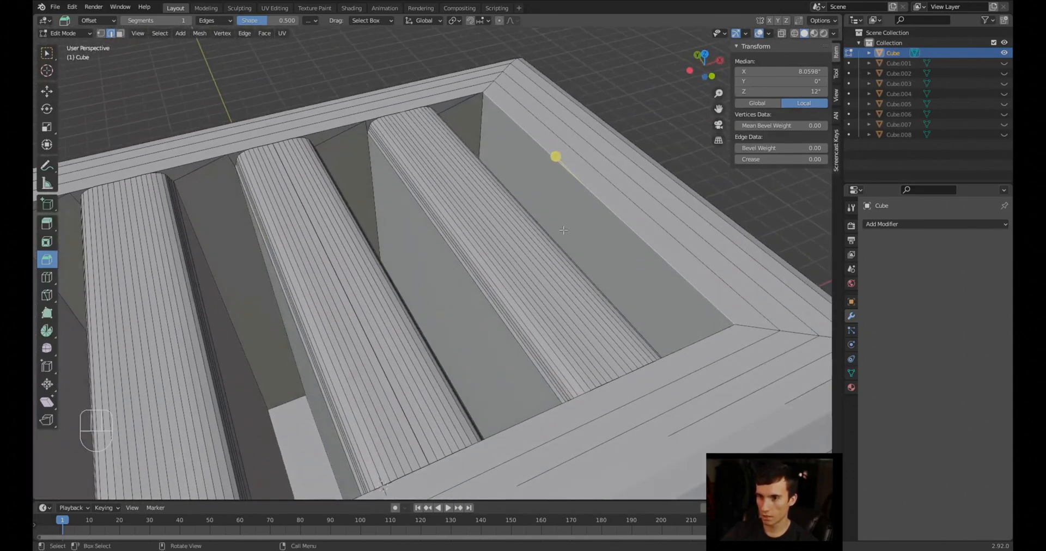
{"action": "key", "text": "ctrl+b"}
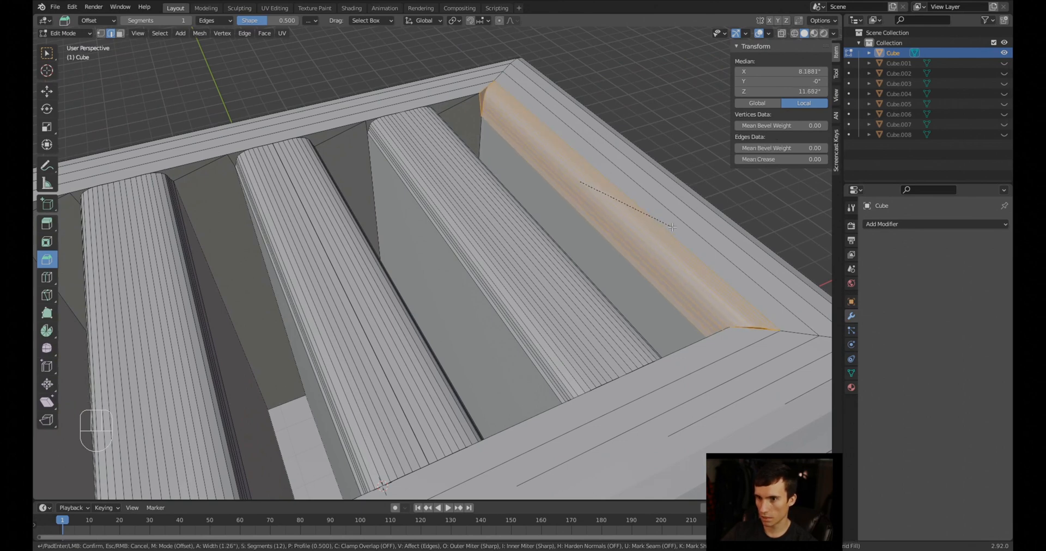
{"action": "left_click", "coordinate": [629, 208]}
{"action": "middle_click_drag", "start_coordinate": [629, 208], "coordinate": [496, 234]}
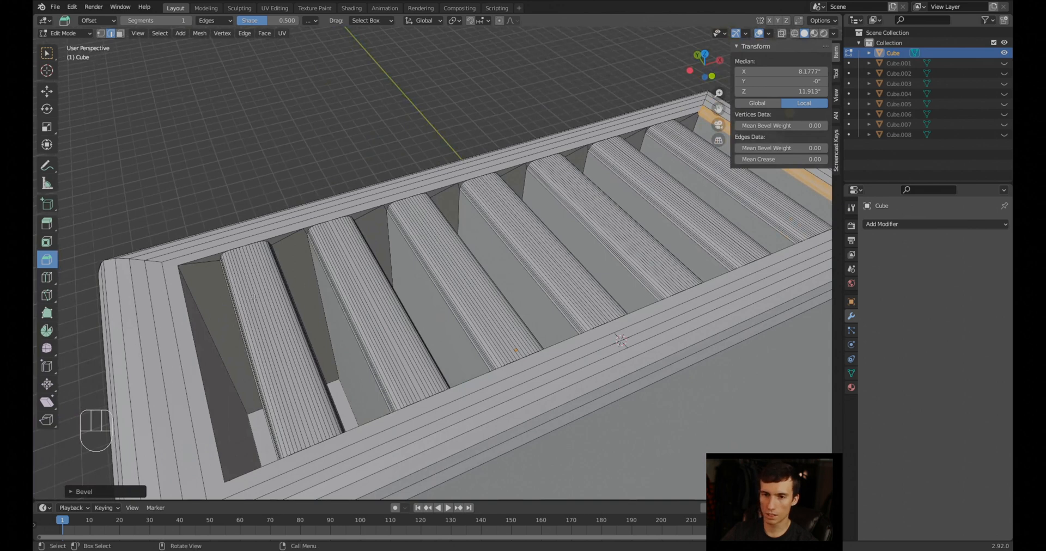
Try to bevel the frame's inner top edge beside the outermost slot at the negative X end
{"action": "left_click", "coordinate": [197, 352]}
{"action": "key", "text": "ctrl+b"}
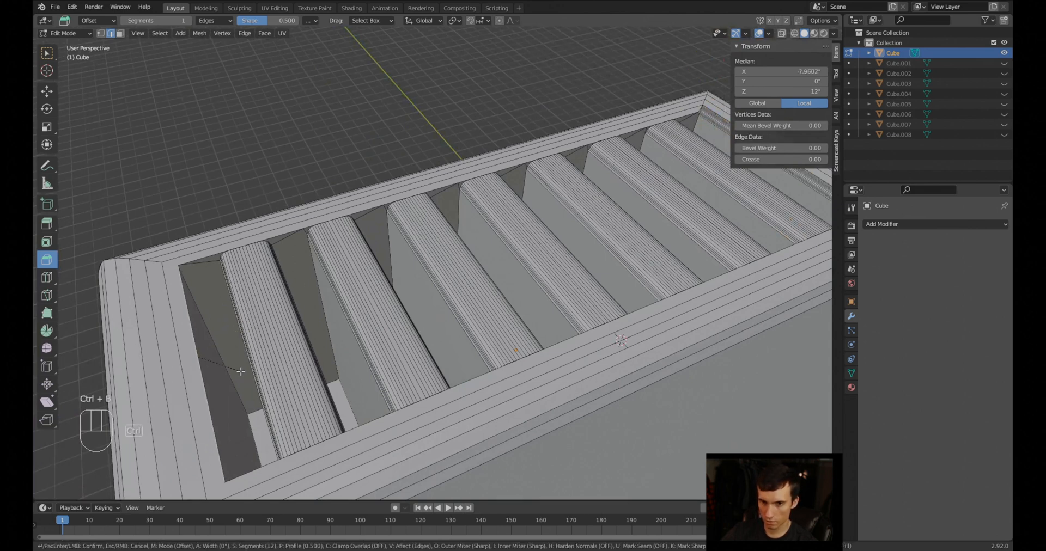
{"action": "right_click", "coordinate": [316, 347]}
{"action": "middle_click_drag", "start_coordinate": [316, 346], "coordinate": [407, 284]}
{"action": "scroll", "coordinate": [327, 294], "scroll_direction": "up", "scroll_amount": 4}
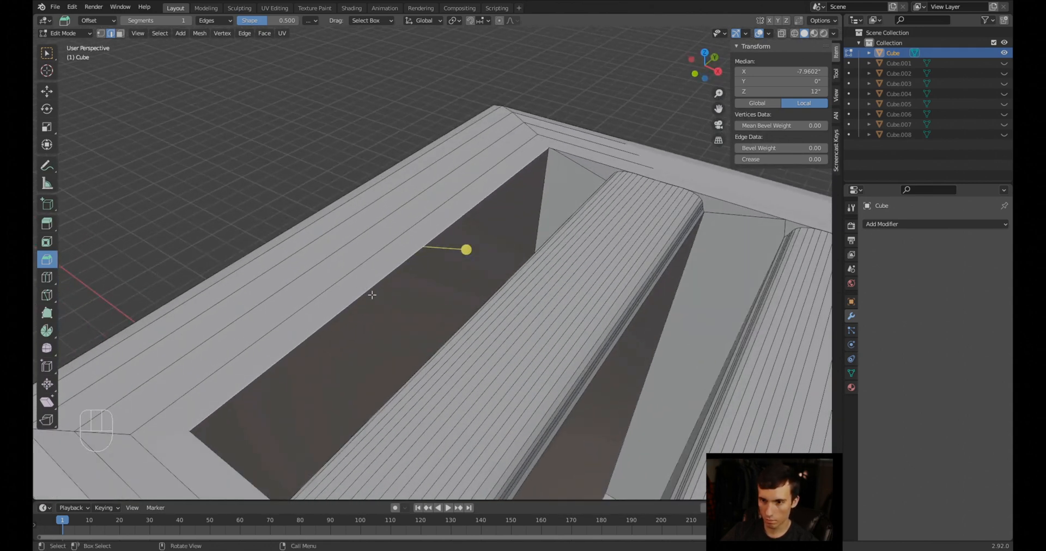
{"action": "key", "text": "ctrl+b"}
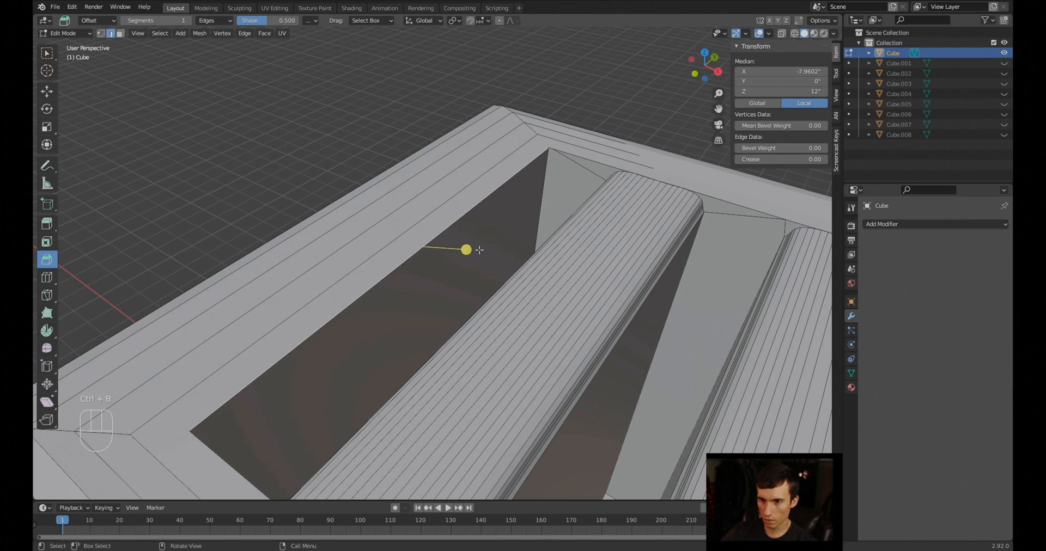
{"action": "left_click", "coordinate": [538, 254]}
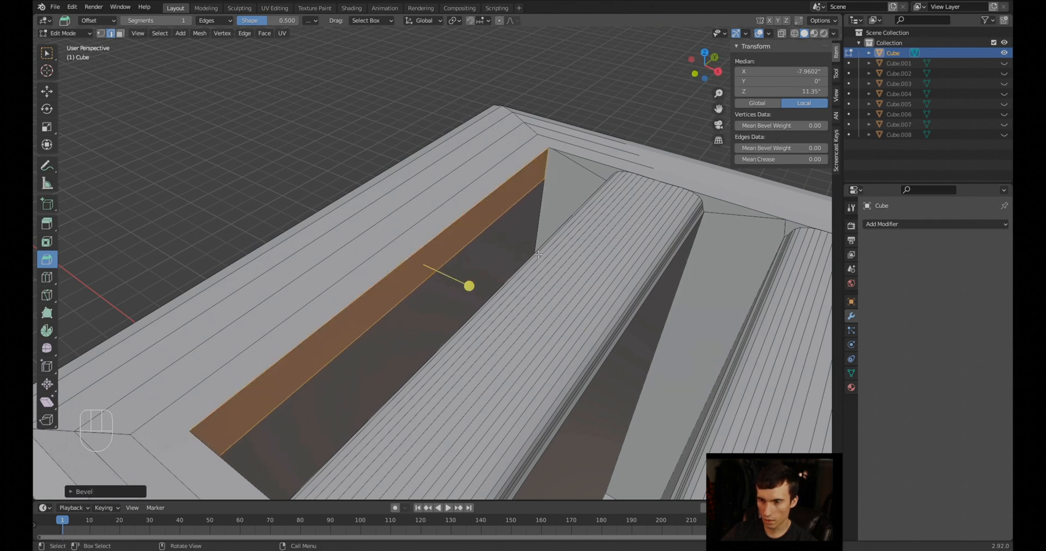
Undo the bevels on the frame's inner end edges and save the file
{"action": "key", "text": "ctrl+z"}
{"action": "middle_click_drag", "start_coordinate": [734, 340], "coordinate": [424, 223], "text": "shift"}
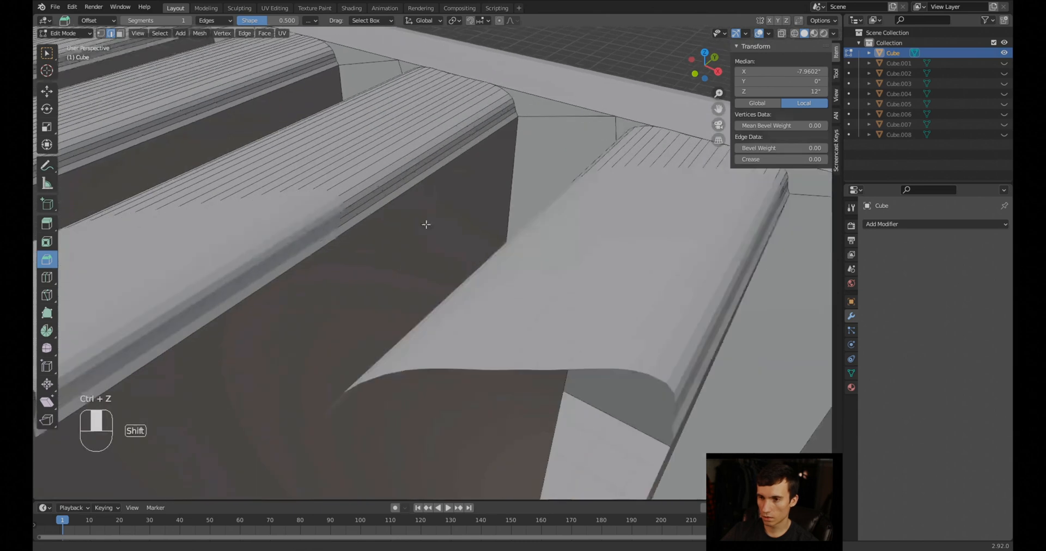
{"action": "scroll", "coordinate": [425, 224], "scroll_direction": "down", "scroll_amount": 8}
{"action": "middle_click_drag", "start_coordinate": [625, 323], "coordinate": [605, 326], "text": "shift"}
{"action": "key", "text": "ctrl+z"}
{"action": "key", "text": "ctrl+z"}
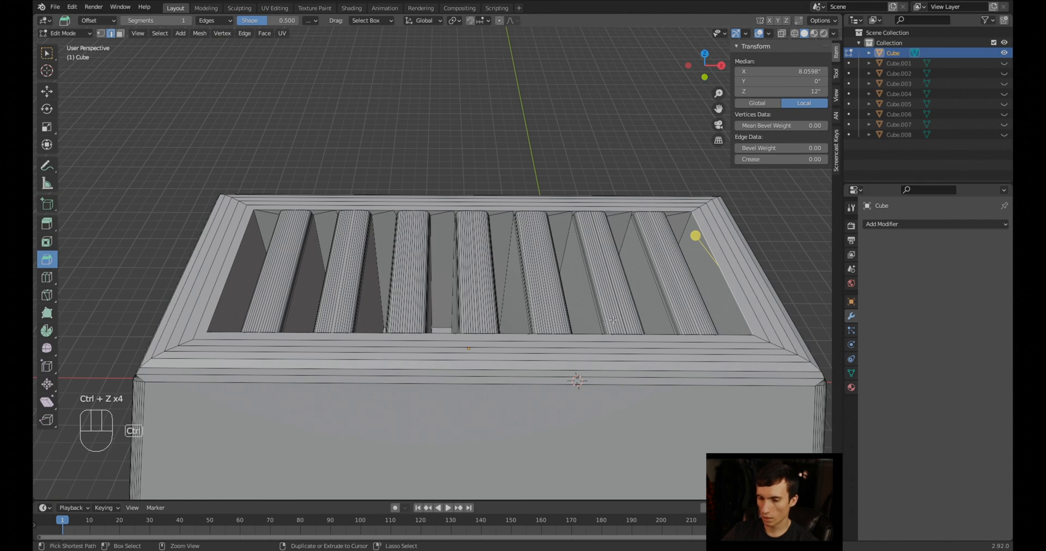
{"action": "key", "text": "ctrl+s"}
{"action": "scroll", "coordinate": [573, 345], "scroll_direction": "down", "scroll_amount": 3}
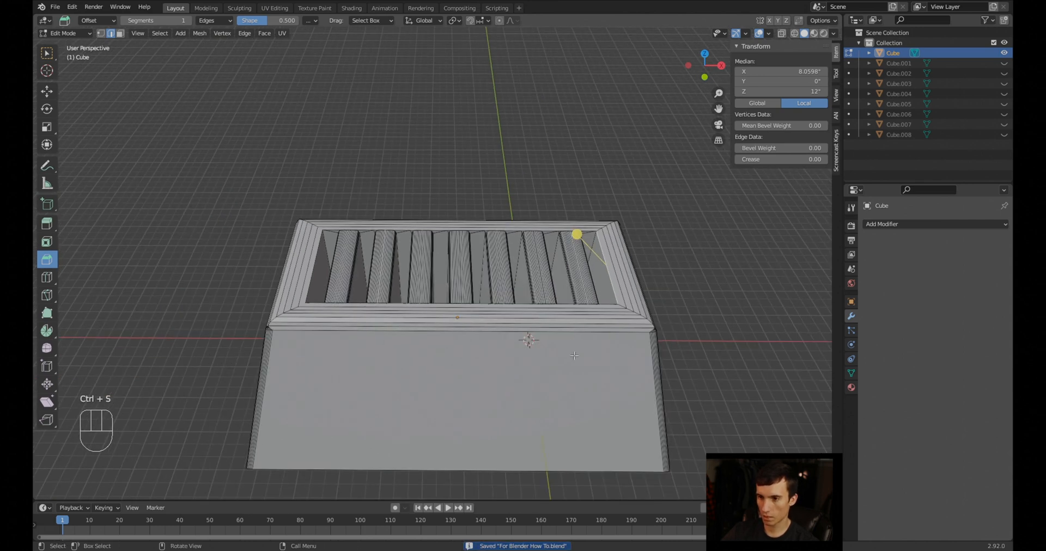
Examine the block from its end and underside in Object Mode with wireframe shading to judge the slots' depth above the base
{"action": "middle_click_drag", "start_coordinate": [563, 388], "coordinate": [645, 382]}
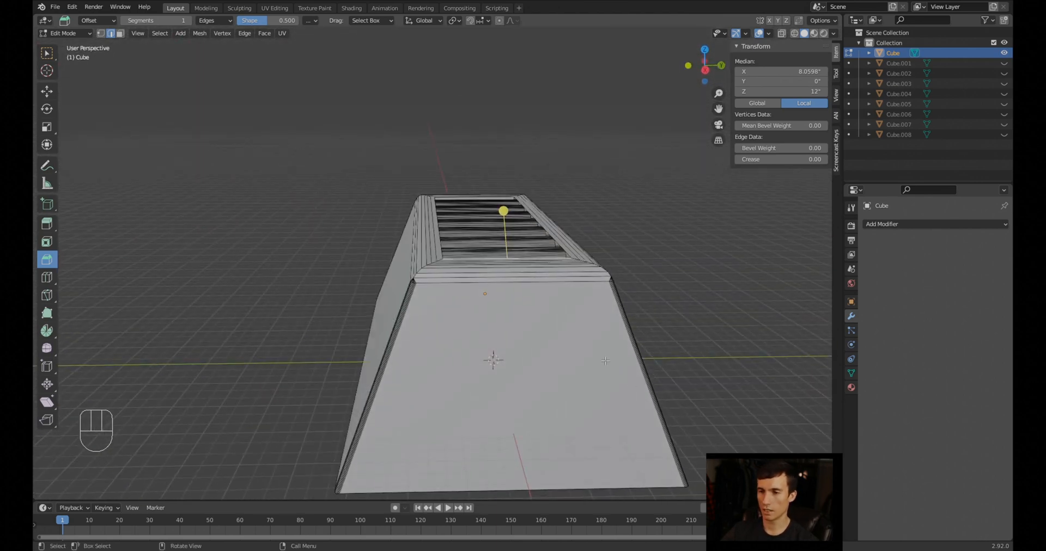
{"action": "middle_click_drag", "start_coordinate": [555, 350], "coordinate": [625, 371]}
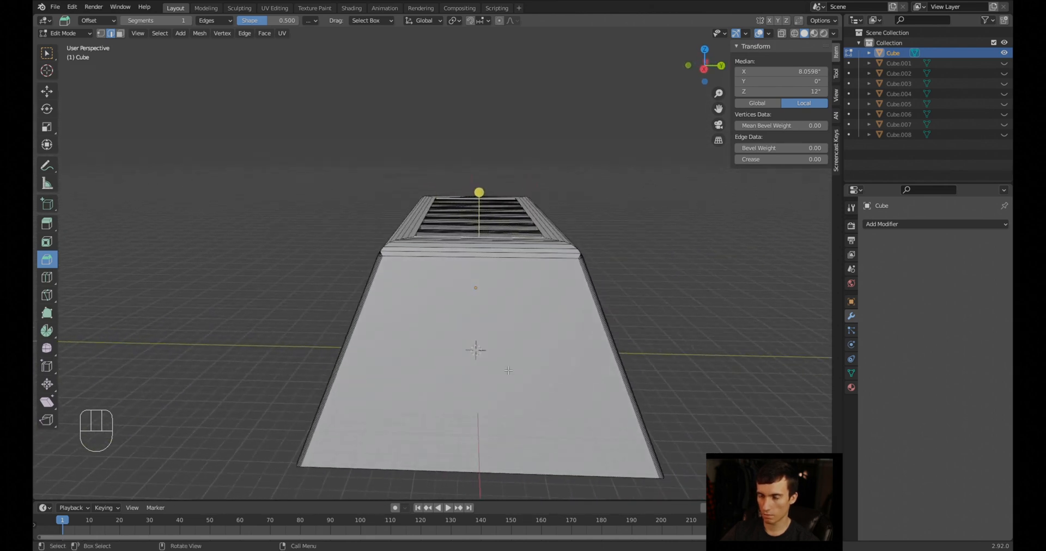
{"action": "middle_click_drag", "start_coordinate": [511, 335], "coordinate": [522, 381]}
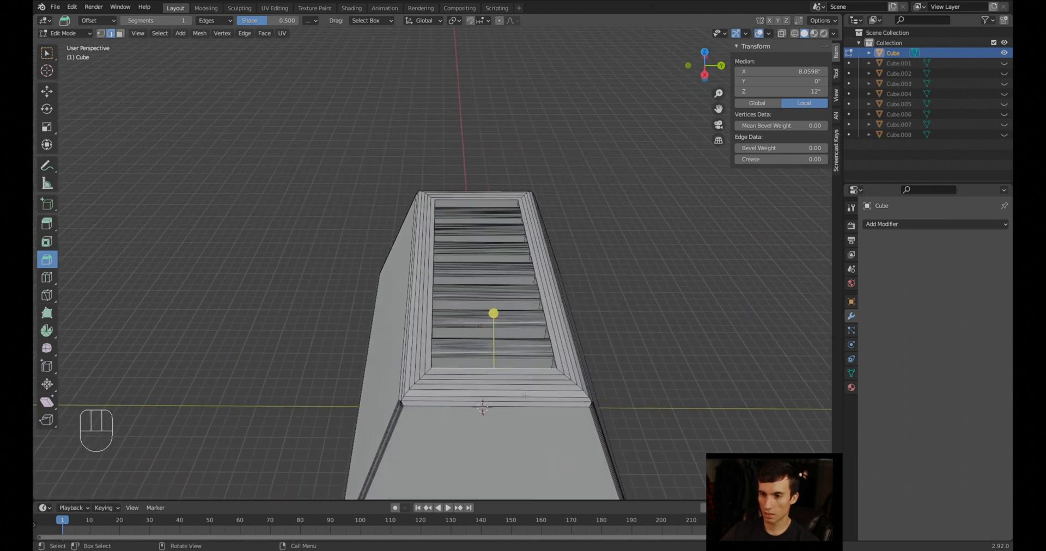
{"action": "key", "text": "Tab"}
{"action": "middle_click_drag", "start_coordinate": [516, 444], "coordinate": [530, 439]}
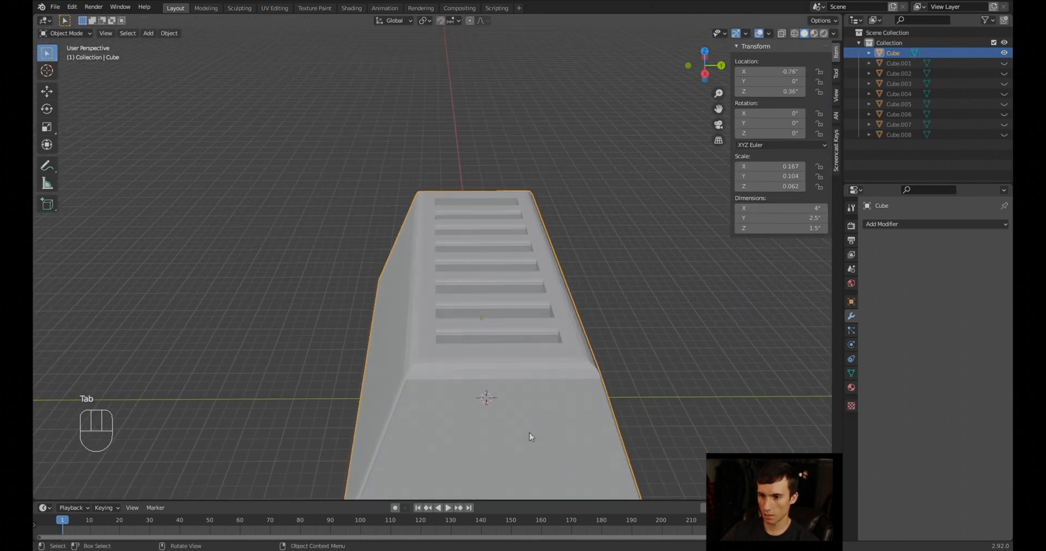
{"action": "left_click", "coordinate": [794, 33]}
{"action": "middle_click_drag", "start_coordinate": [629, 376], "coordinate": [626, 345]}
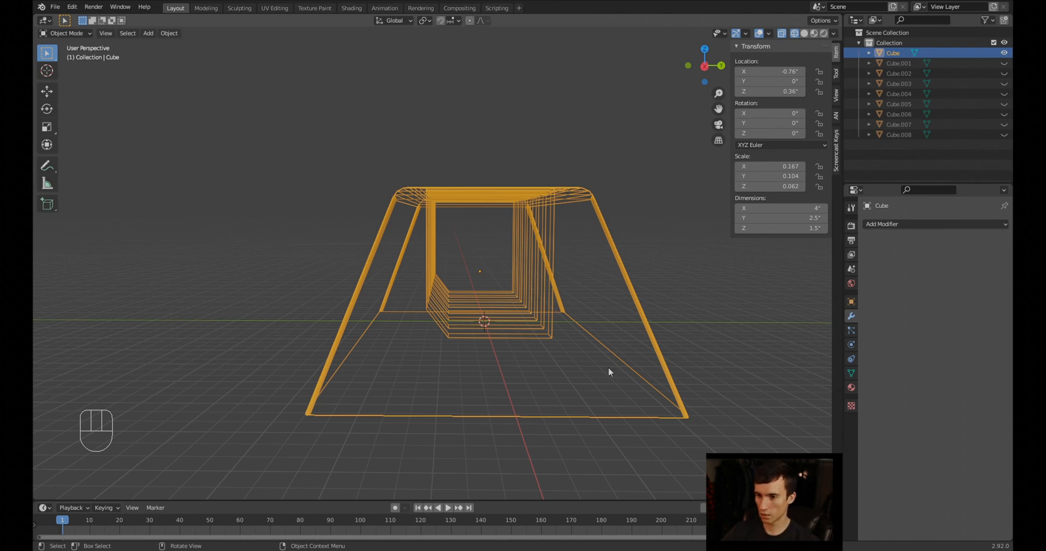
{"action": "middle_click_drag", "start_coordinate": [608, 367], "coordinate": [612, 302]}
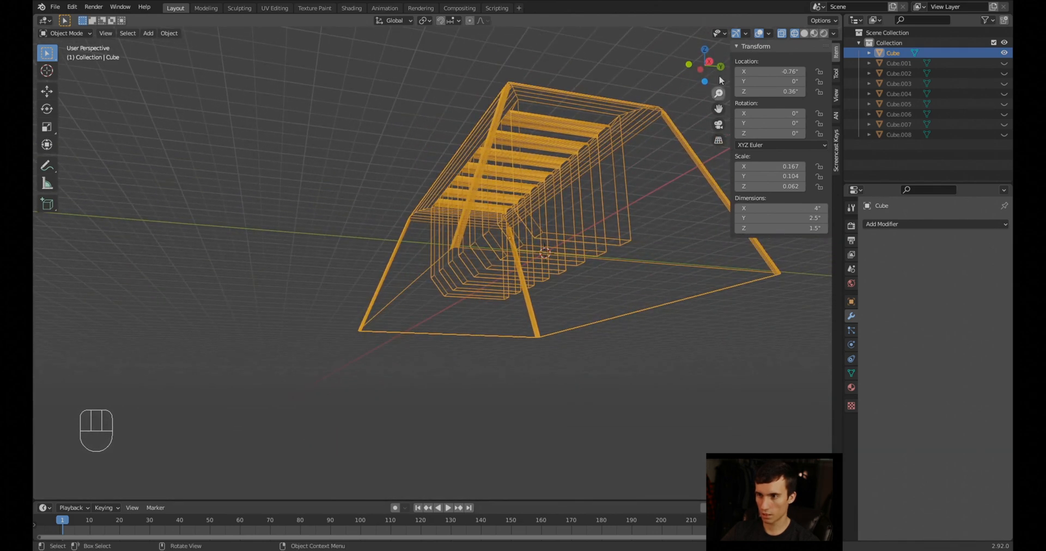
{"action": "left_click", "coordinate": [804, 33]}
Select the block's bottom face and, in the wireframe right view, raise it along Z to a local height of -8.16"
{"action": "key", "text": "Tab"}
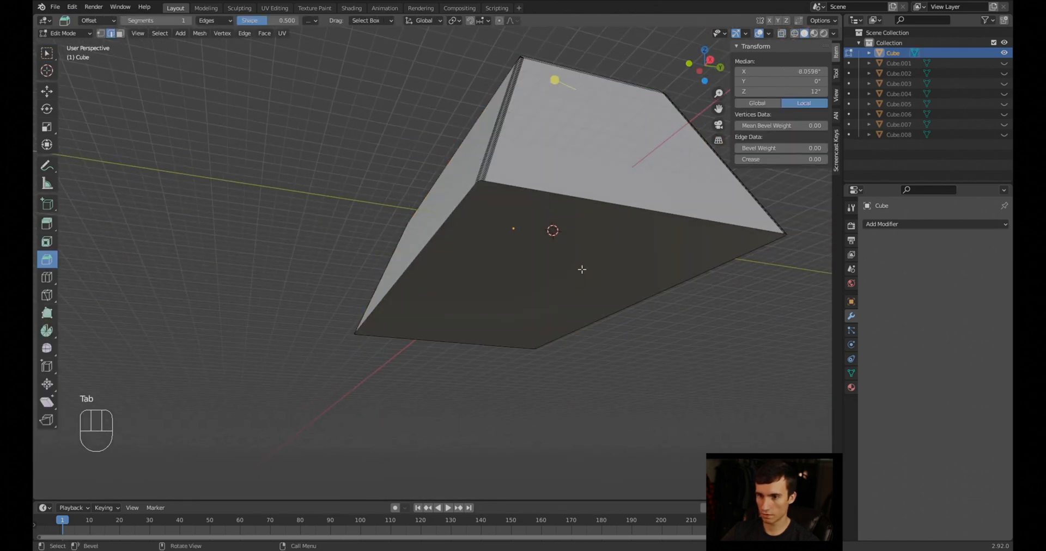
{"action": "left_click", "coordinate": [120, 33]}
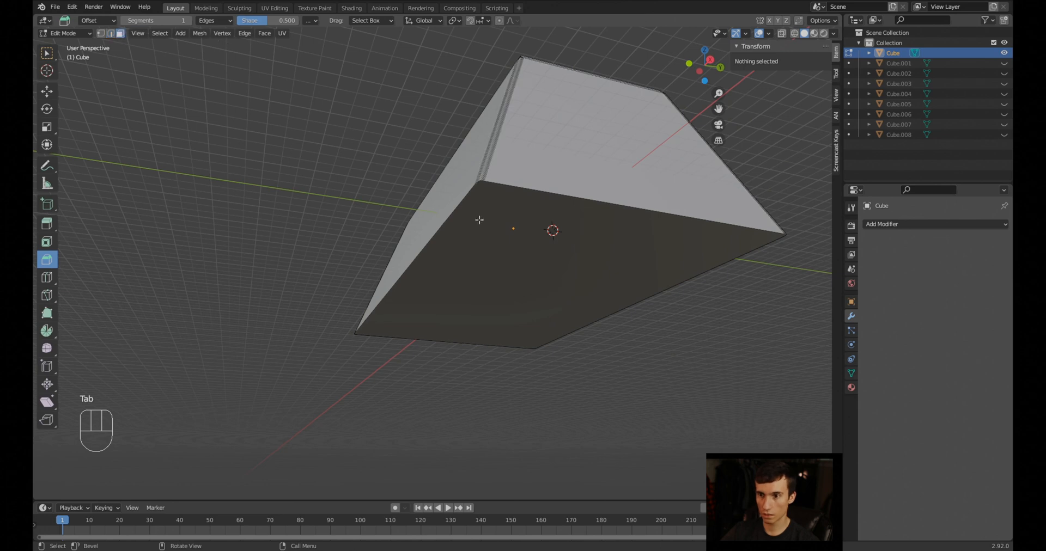
{"action": "left_click", "coordinate": [621, 295]}
{"action": "middle_click_drag", "start_coordinate": [642, 347], "coordinate": [656, 369]}
{"action": "left_click", "coordinate": [795, 34]}
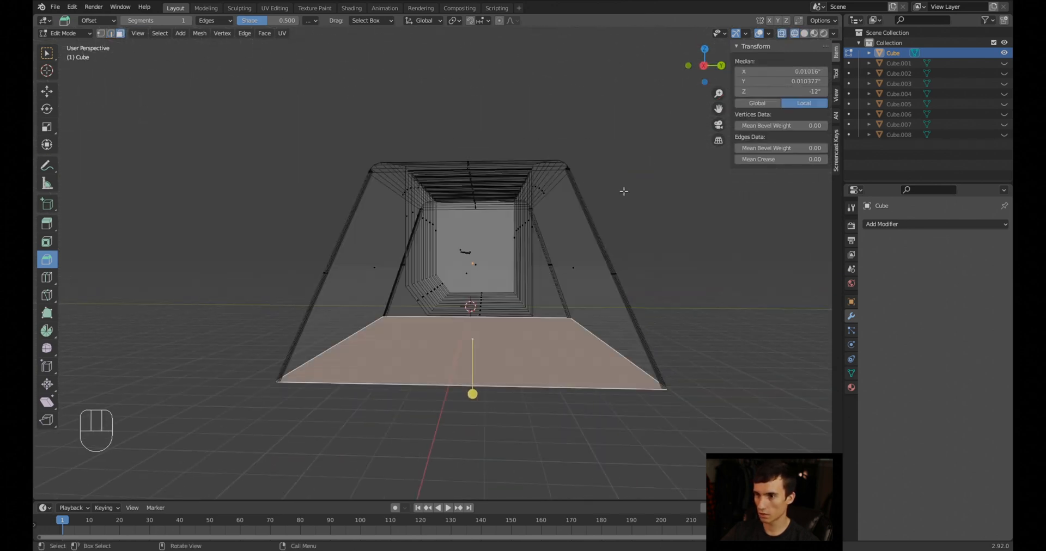
{"action": "middle_click_drag", "start_coordinate": [623, 191], "coordinate": [581, 349]}
{"action": "key", "text": "KP_3"}
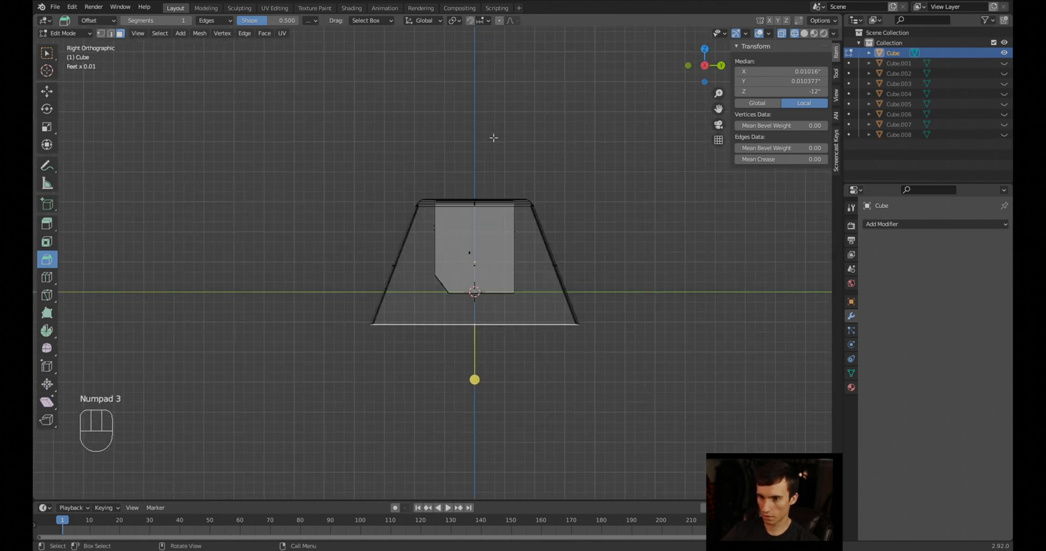
{"action": "scroll", "coordinate": [608, 284], "scroll_direction": "up", "scroll_amount": 5}
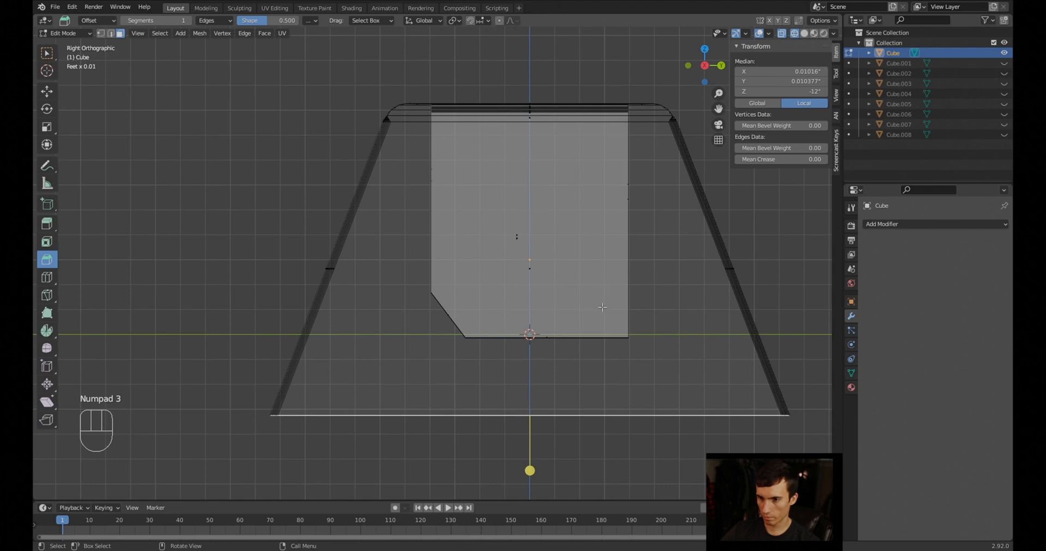
{"action": "key", "text": "g"}
{"action": "key", "text": "z"}
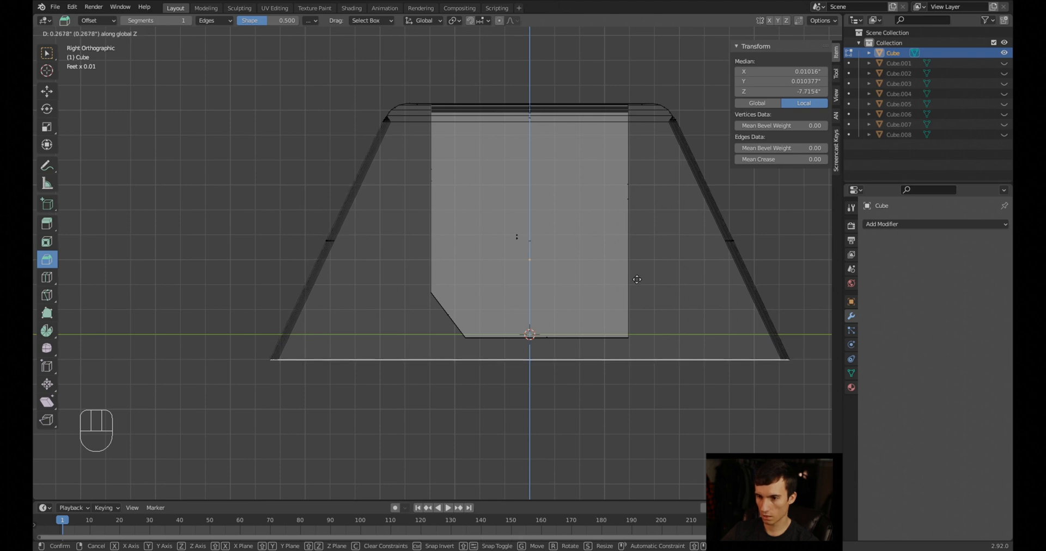
{"action": "key", "text": "ctrl"}
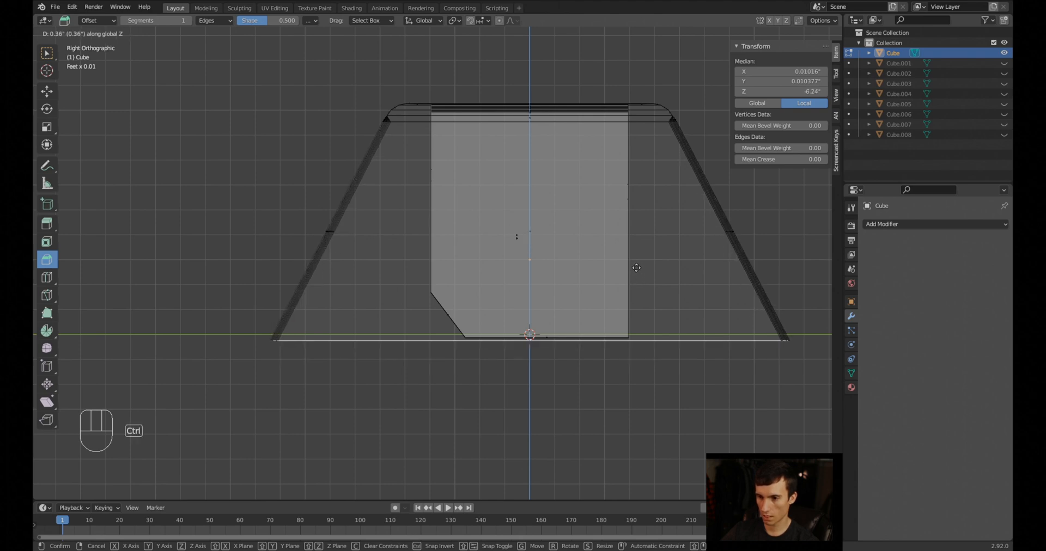
{"action": "left_click", "coordinate": [637, 280]}
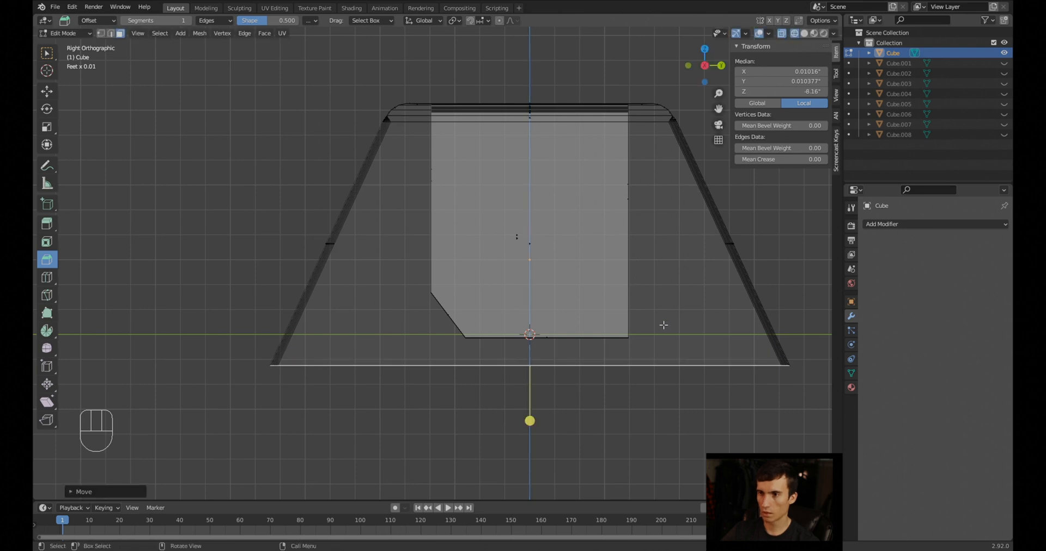
Raise the bottom face slightly further along Z to about -7.73" local height and return to Object Mode with solid shading
{"action": "key", "text": "g"}
{"action": "key", "text": "z"}
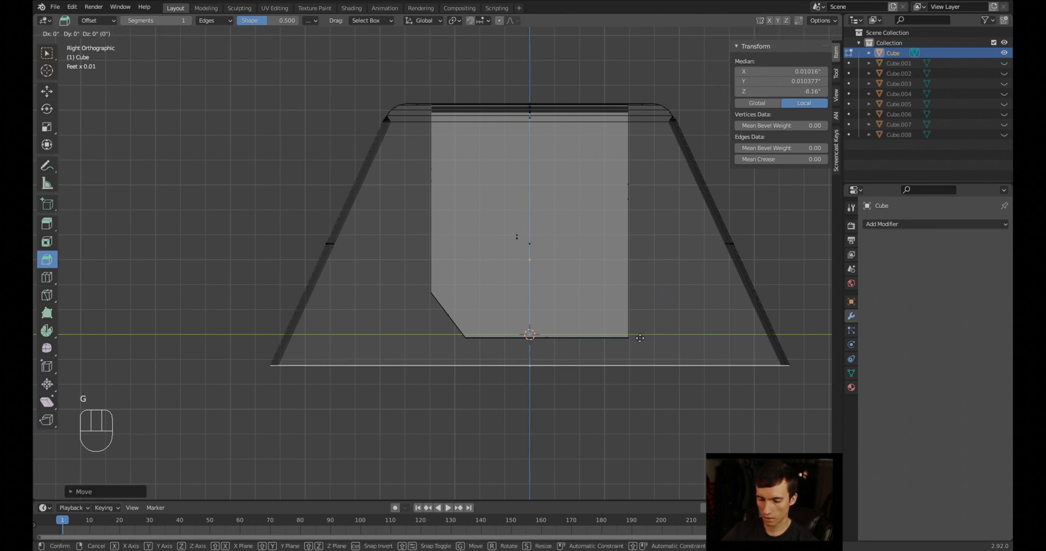
{"action": "left_click", "coordinate": [642, 333]}
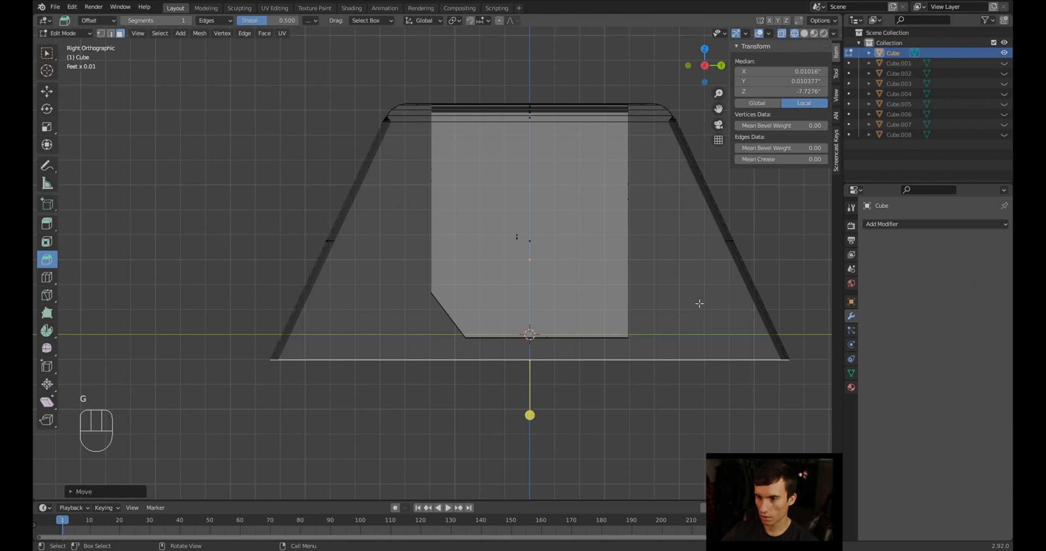
{"action": "middle_click_drag", "start_coordinate": [684, 257], "coordinate": [576, 315], "text": "shift"}
{"action": "middle_click_drag", "start_coordinate": [576, 278], "coordinate": [583, 302]}
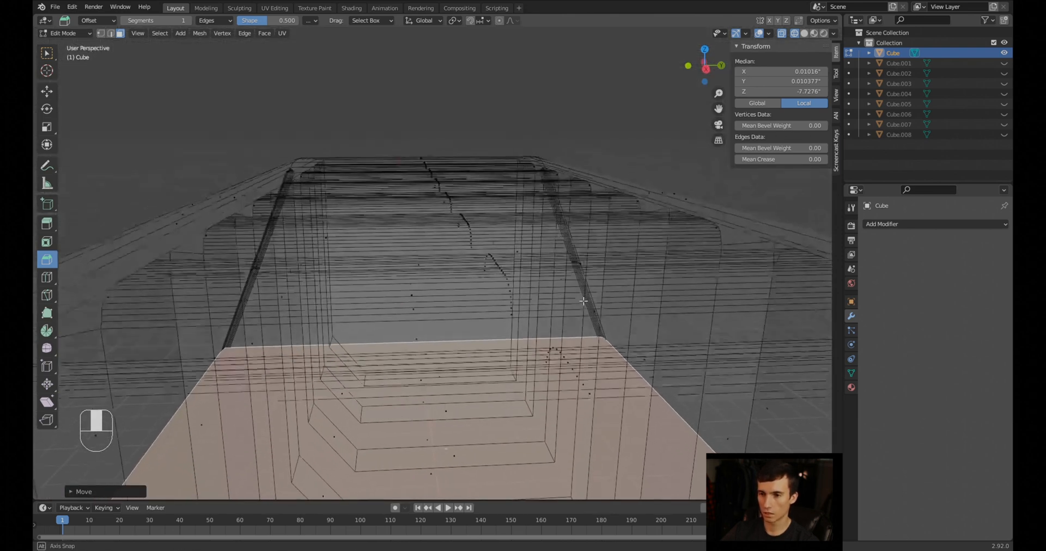
{"action": "scroll", "coordinate": [554, 308], "scroll_direction": "down", "scroll_amount": 5}
{"action": "middle_click_drag", "start_coordinate": [542, 332], "coordinate": [426, 288]}
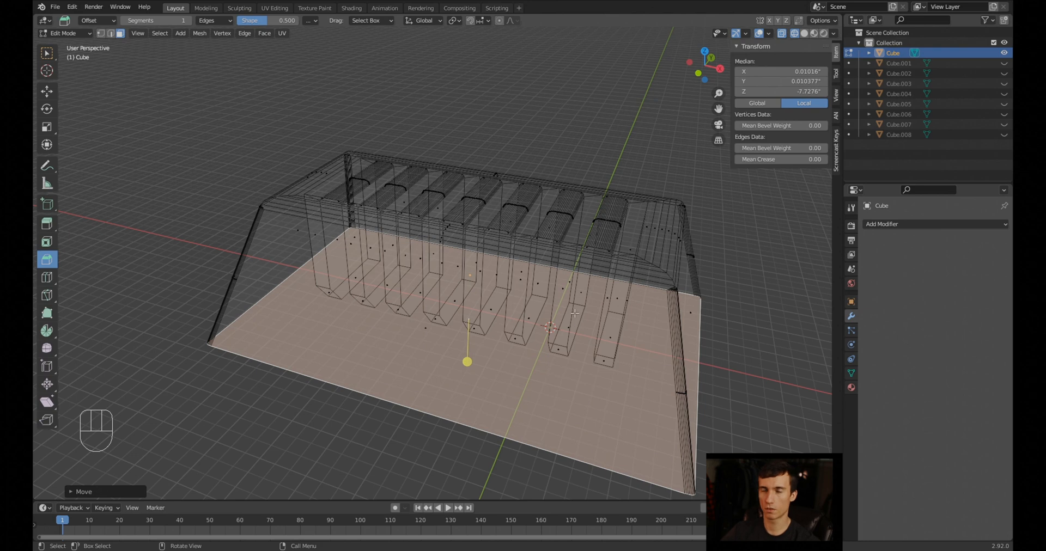
{"action": "key", "text": "Tab"}
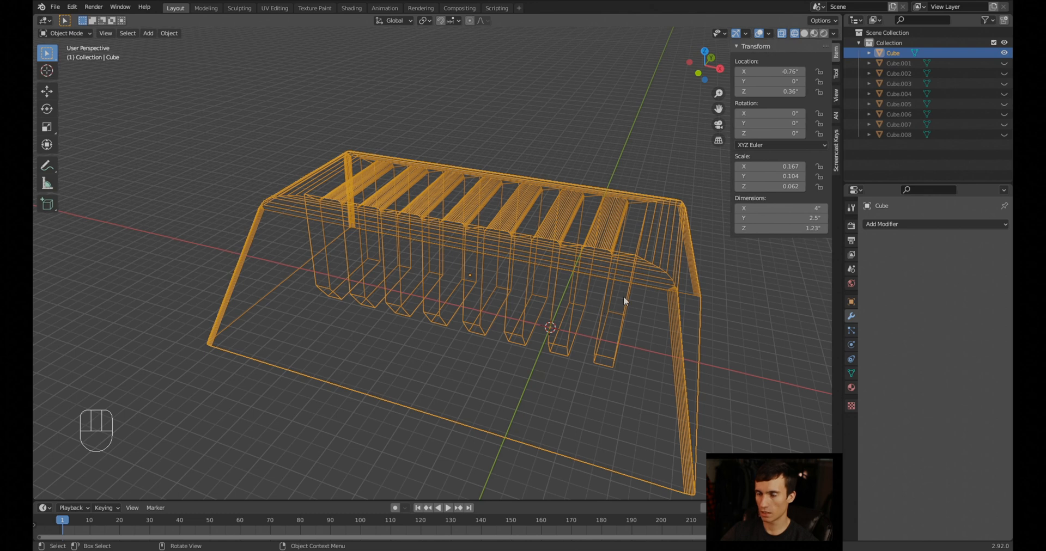
{"action": "left_click", "coordinate": [804, 33]}
{"action": "middle_click_drag", "start_coordinate": [509, 271], "coordinate": [374, 246]}
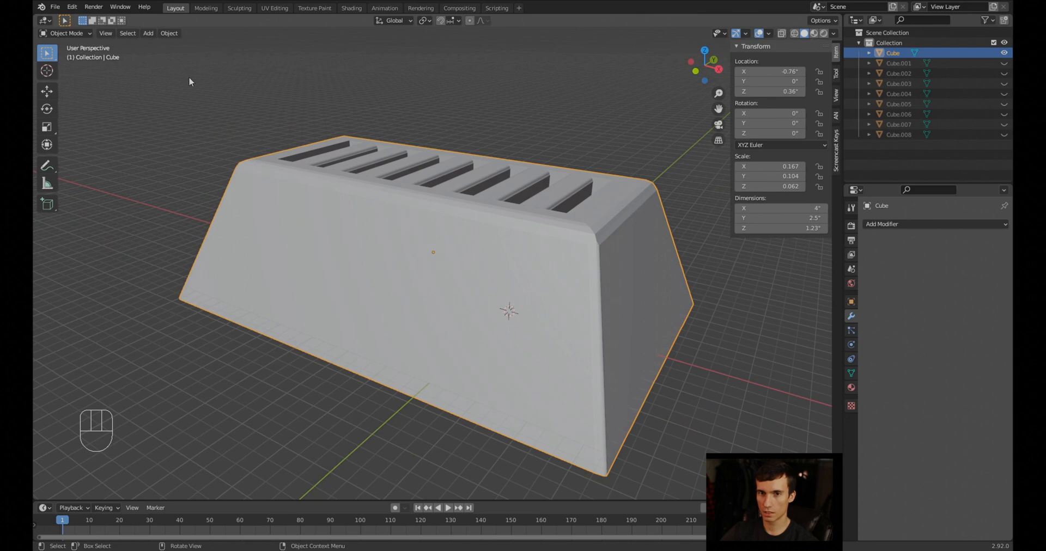
Export the model under the name For Blender How To_SD Card Holder
{"action": "left_click", "coordinate": [55, 7]}
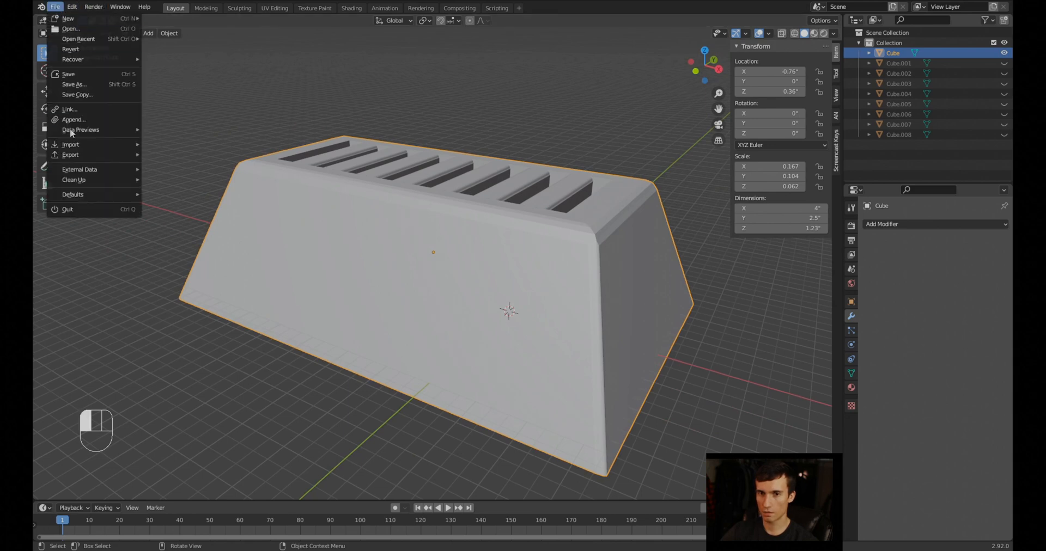
{"action": "mouse_move", "coordinate": [75, 155]}
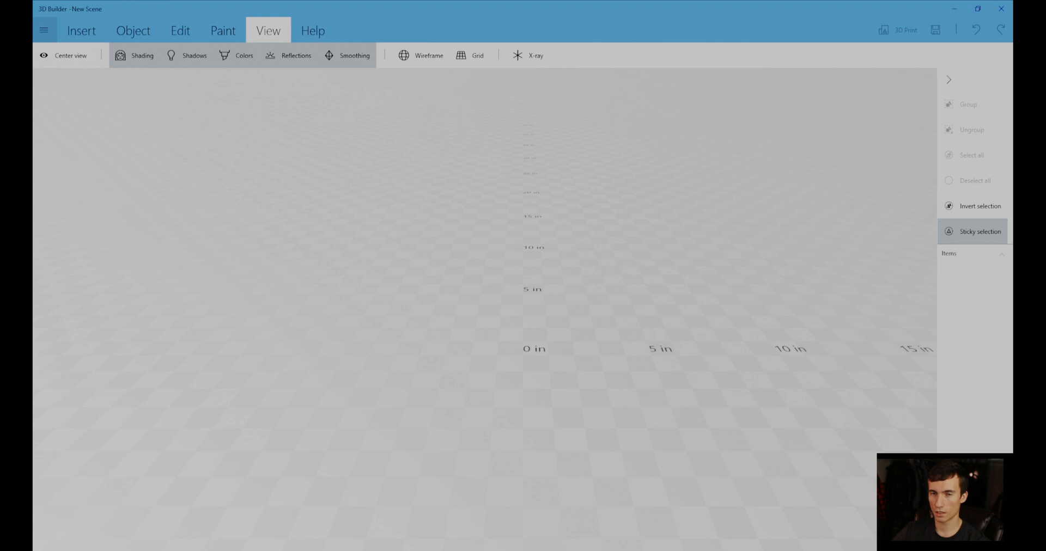
Open For Blender How To_SD Card Holder in 3D Builder and import the model with metres as the file's units
{"action": "left_click", "coordinate": [43, 30]}
{"action": "left_click", "coordinate": [69, 79]}
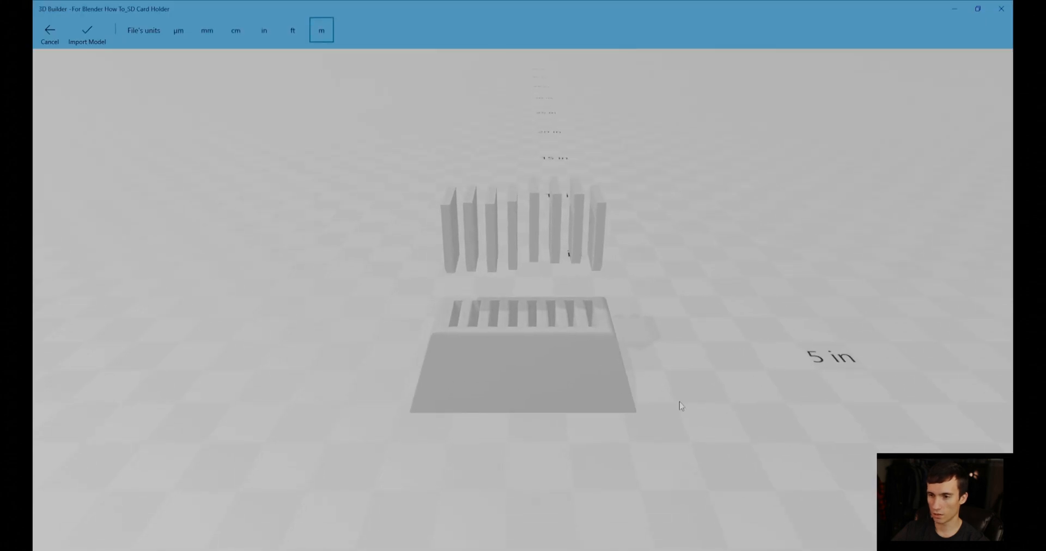
{"action": "left_click_drag", "start_coordinate": [656, 356], "coordinate": [634, 349]}
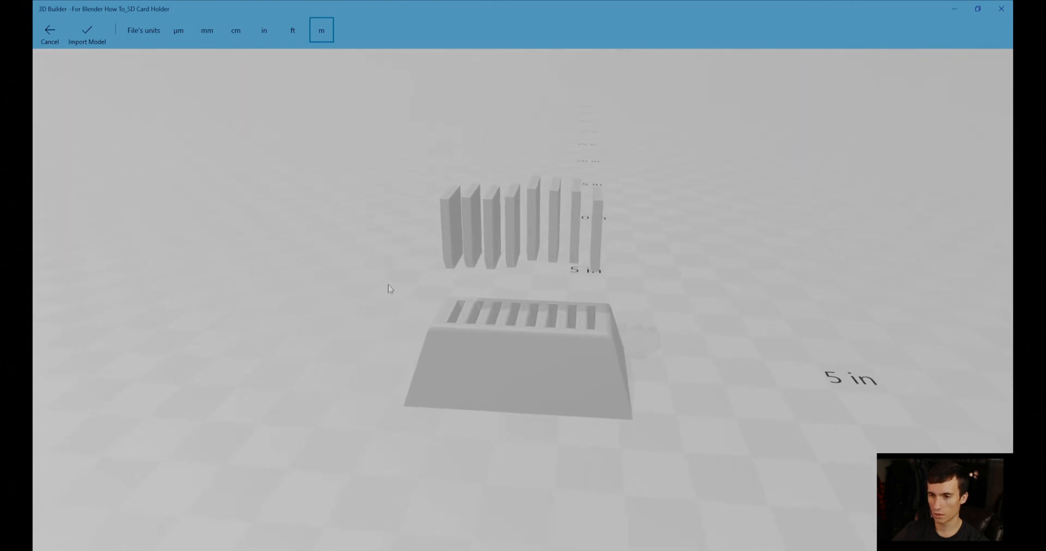
{"action": "mouse_move", "coordinate": [390, 288]}
{"action": "left_mouse_down"}
{"action": "mouse_move", "coordinate": [369, 329]}
{"action": "mouse_move", "coordinate": [398, 243]}
{"action": "mouse_move", "coordinate": [306, 350]}
{"action": "mouse_move", "coordinate": [384, 245]}
{"action": "mouse_move", "coordinate": [324, 341]}
{"action": "mouse_move", "coordinate": [393, 266]}
{"action": "mouse_move", "coordinate": [376, 288]}
{"action": "left_mouse_up"}
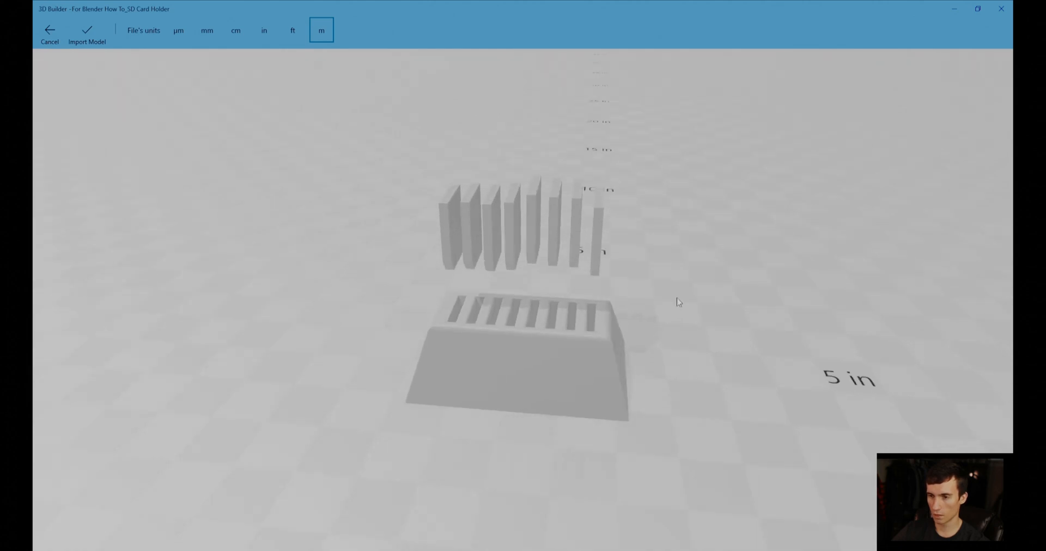
{"action": "left_click_drag", "start_coordinate": [678, 301], "coordinate": [638, 283]}
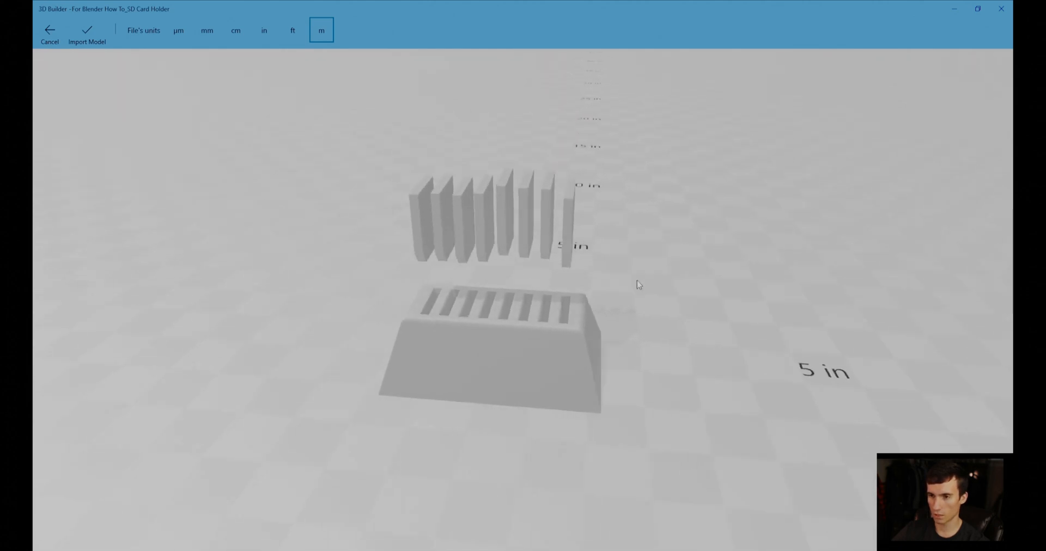
{"action": "right_click_drag", "start_coordinate": [636, 280], "coordinate": [632, 266]}
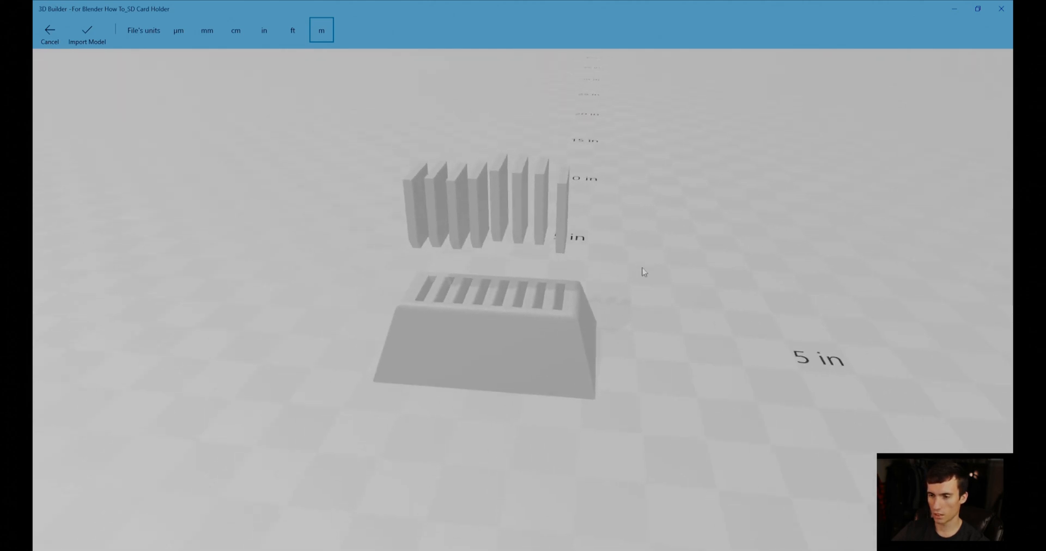
{"action": "left_click", "coordinate": [86, 32]}
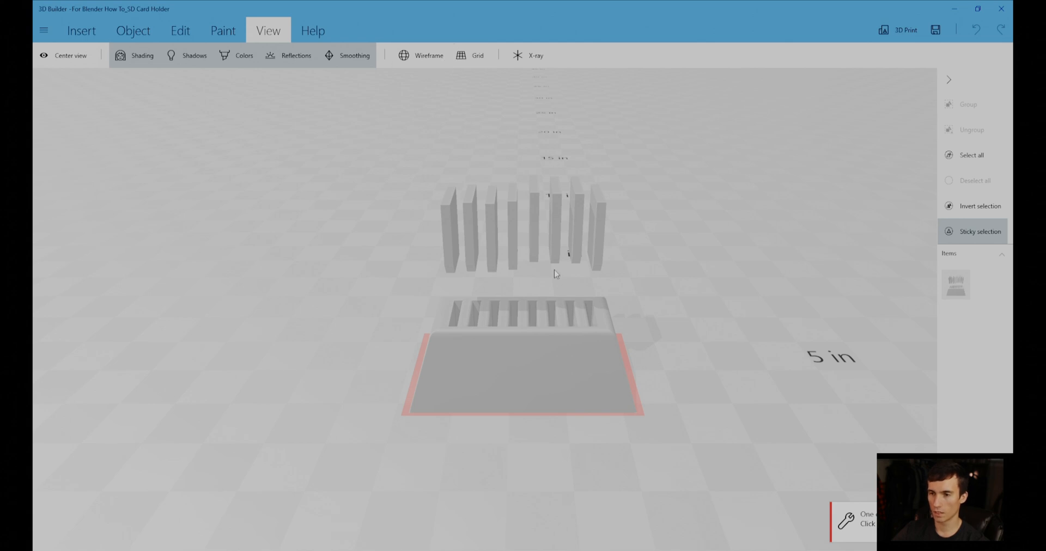
Turn on wireframe display, inspect the imported holder and cards, and repair the model's flagged geometry error
{"action": "left_click", "coordinate": [420, 55]}
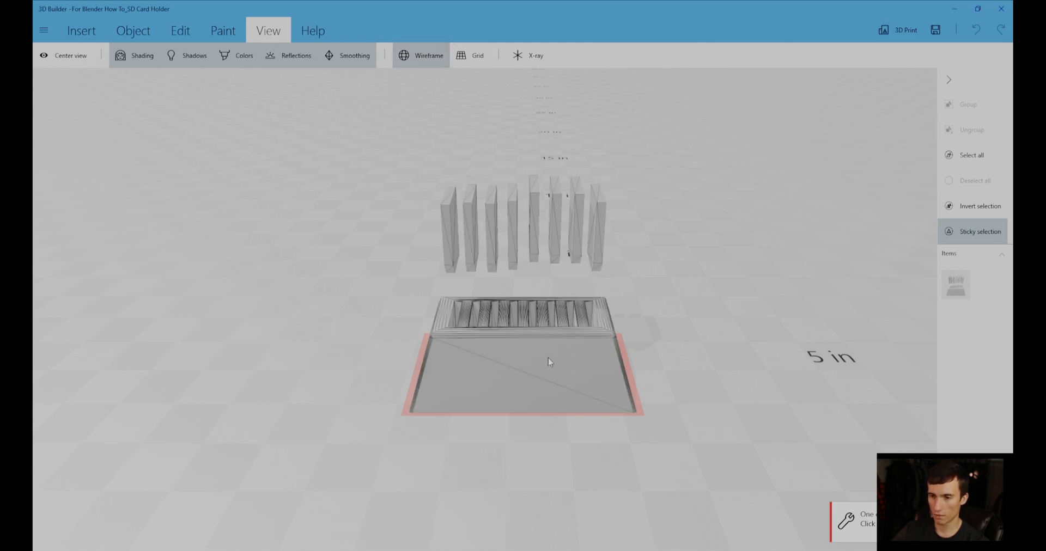
{"action": "right_click_drag", "start_coordinate": [593, 343], "coordinate": [498, 344]}
{"action": "scroll", "coordinate": [498, 342], "scroll_direction": "up", "scroll_amount": 3}
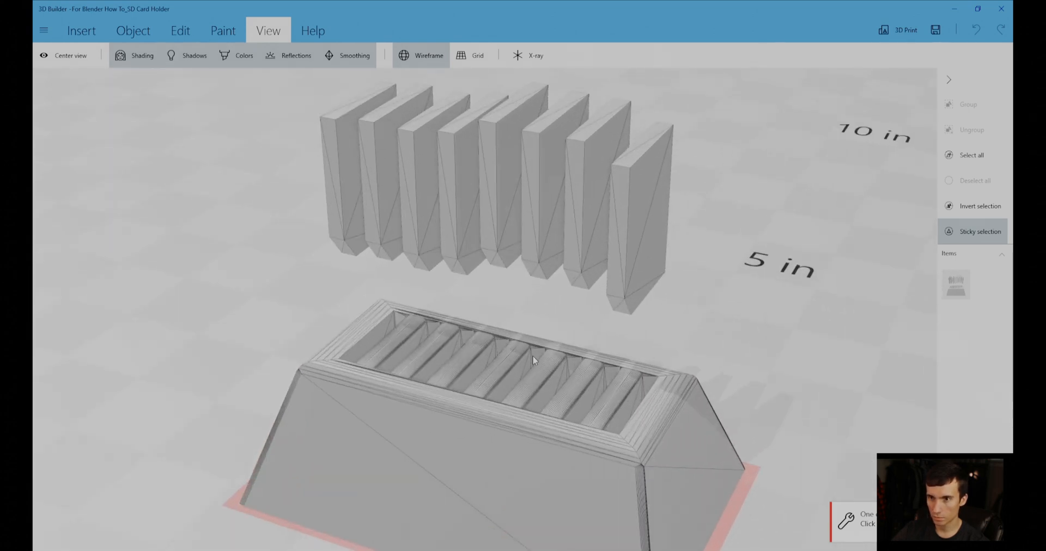
{"action": "scroll", "coordinate": [535, 357], "scroll_direction": "up", "scroll_amount": 3}
{"action": "scroll", "coordinate": [541, 341], "scroll_direction": "down", "scroll_amount": 2}
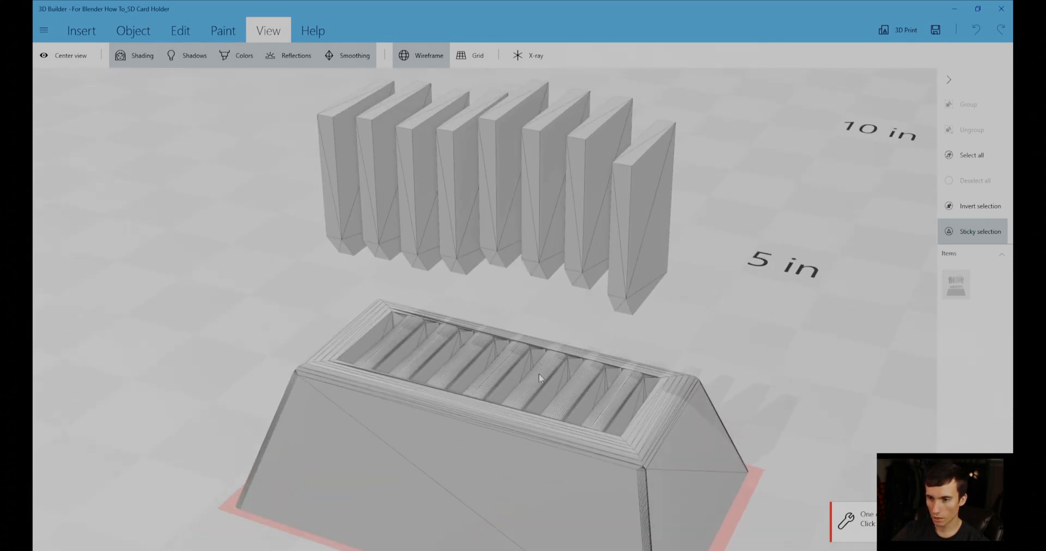
{"action": "scroll", "coordinate": [556, 358], "scroll_direction": "down", "scroll_amount": 1}
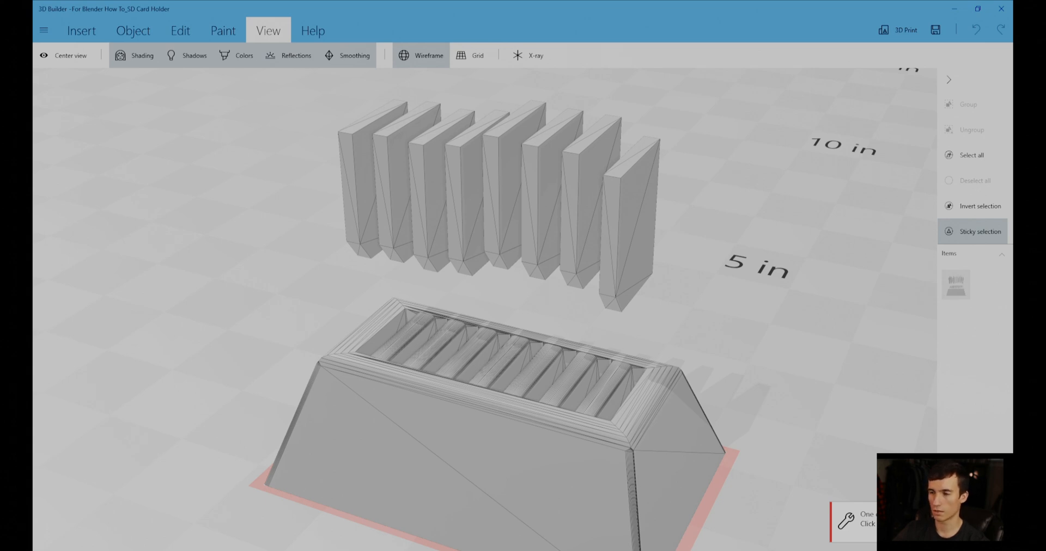
{"action": "left_click", "coordinate": [893, 522]}
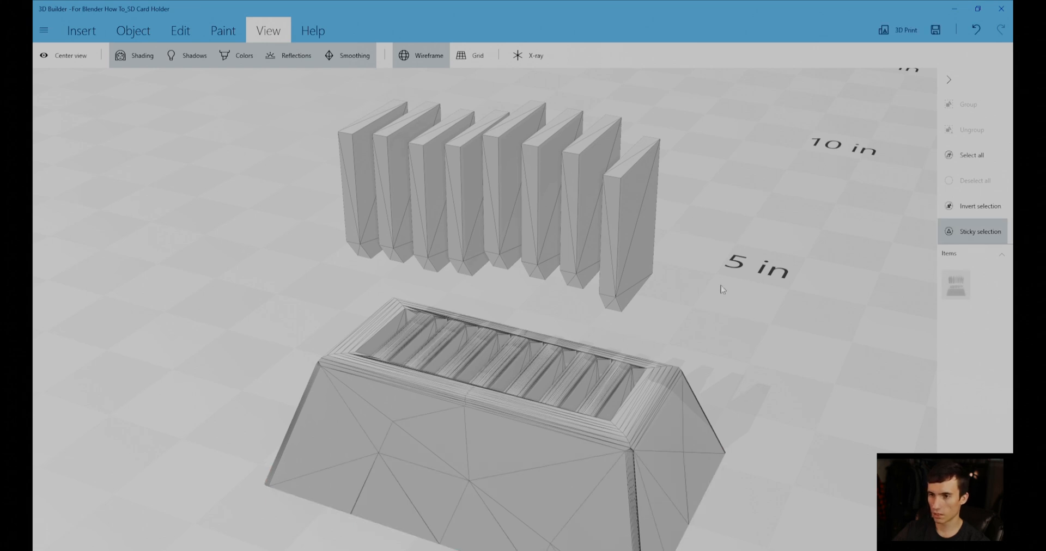
Select the imported model and ungroup it into the holder base and the separate card pieces
{"action": "left_click_drag", "start_coordinate": [670, 348], "coordinate": [395, 198]}
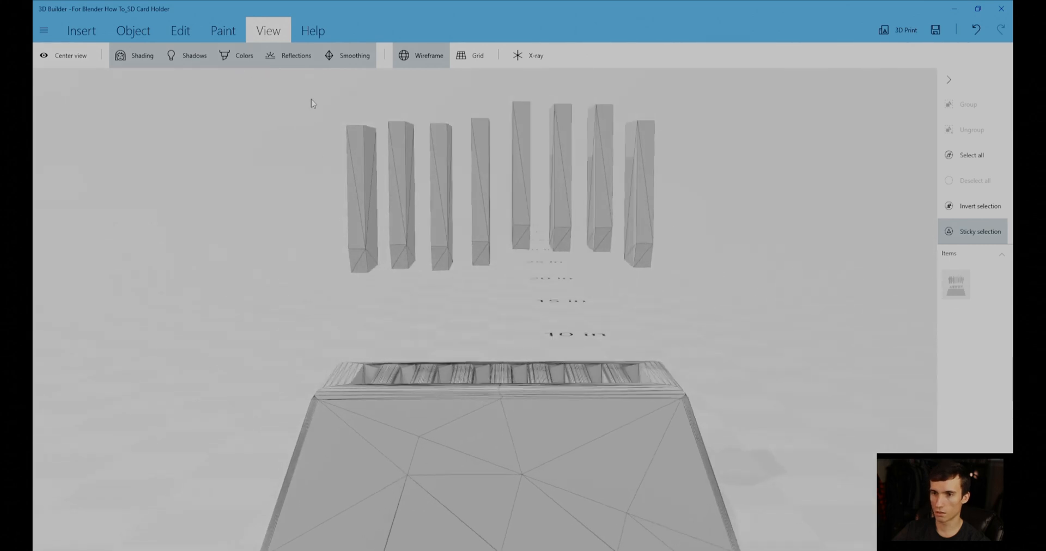
{"action": "mouse_move", "coordinate": [312, 99]}
{"action": "left_mouse_down"}
{"action": "mouse_move", "coordinate": [498, 205]}
{"action": "mouse_move", "coordinate": [379, 90]}
{"action": "mouse_move", "coordinate": [321, 114]}
{"action": "left_mouse_up"}
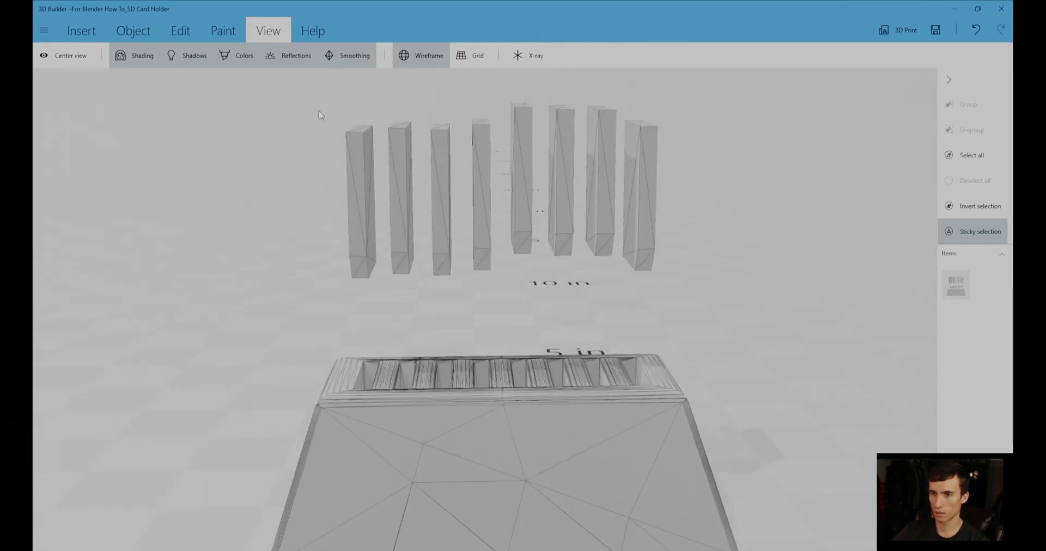
{"action": "left_click", "coordinate": [364, 171]}
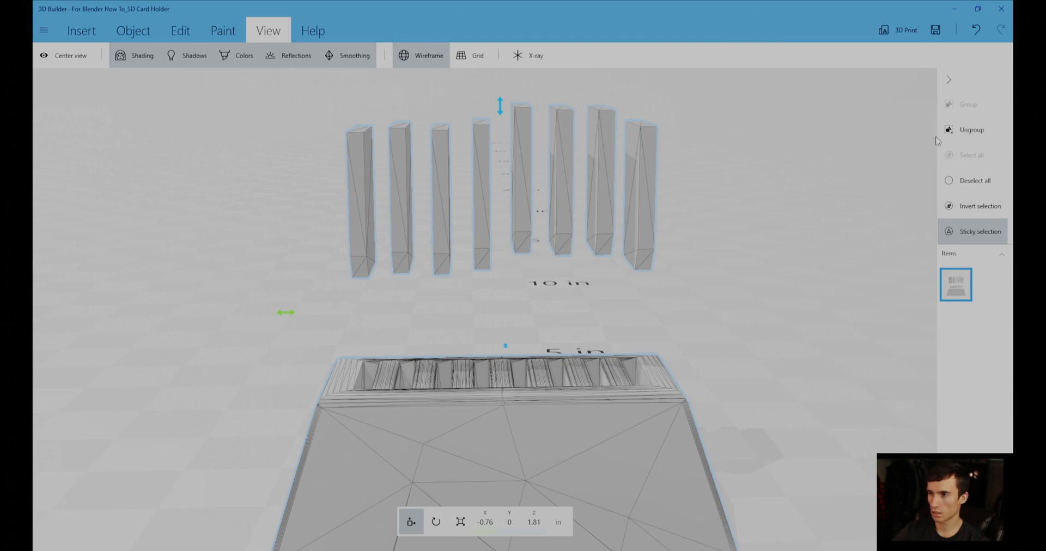
{"action": "left_click", "coordinate": [953, 131]}
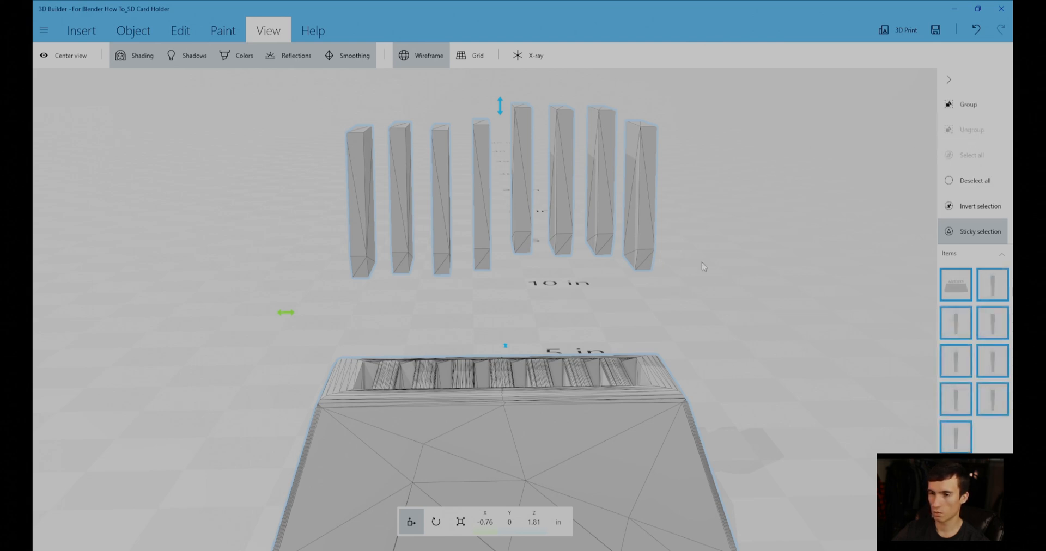
Deselect the holder base and delete all the floating card pieces above it
{"action": "right_click_drag", "start_coordinate": [777, 380], "coordinate": [757, 331]}
{"action": "mouse_move", "coordinate": [737, 117]}
{"action": "left_mouse_down"}
{"action": "mouse_move", "coordinate": [690, 136]}
{"action": "mouse_move", "coordinate": [745, 116]}
{"action": "left_mouse_up"}
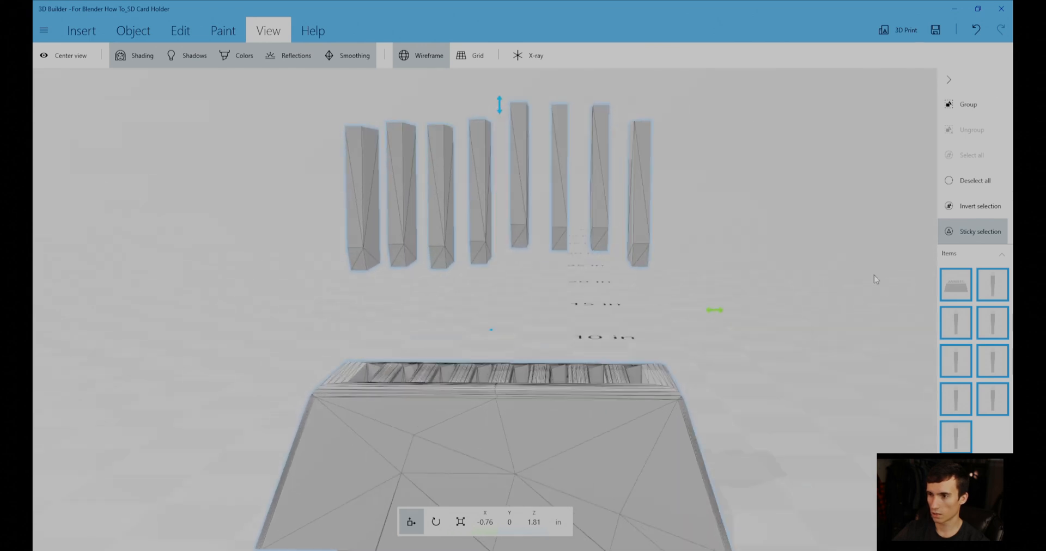
{"action": "left_click", "coordinate": [963, 293]}
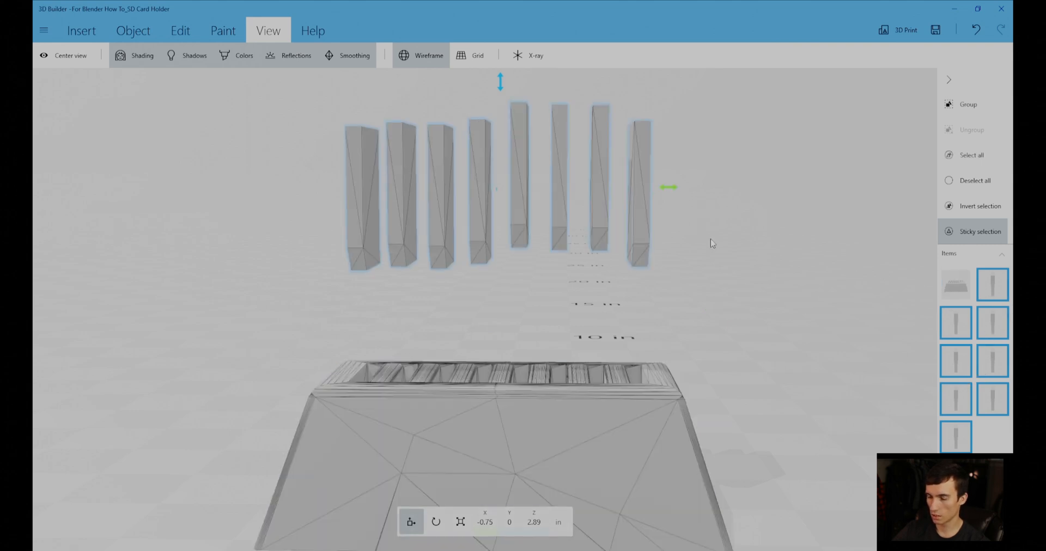
{"action": "key", "text": "Delete"}
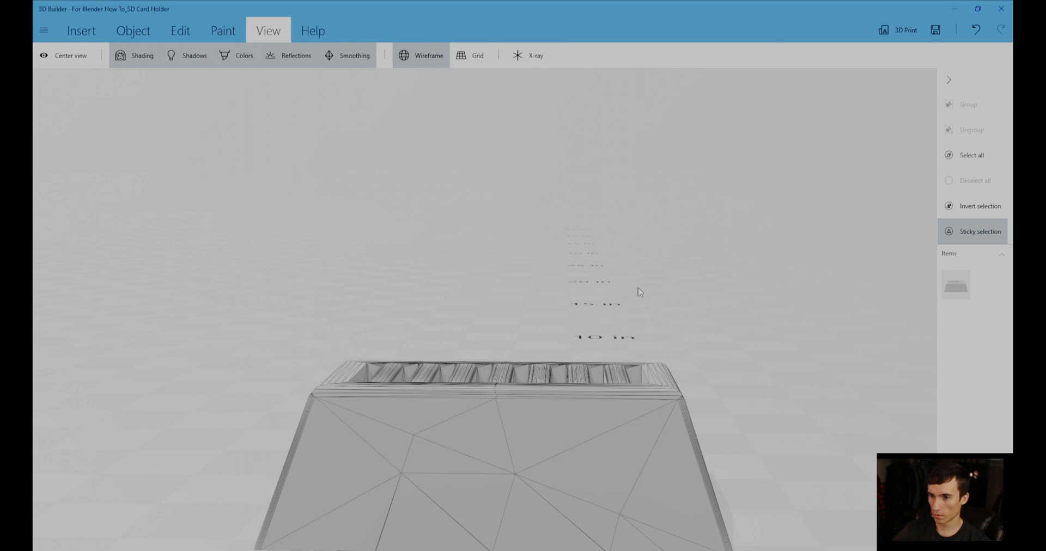
Check the remaining slotted base from above and save the cleaned-up holder with Save as
{"action": "mouse_move", "coordinate": [635, 367]}
{"action": "right_mouse_down"}
{"action": "mouse_move", "coordinate": [613, 296]}
{"action": "mouse_move", "coordinate": [570, 382]}
{"action": "mouse_move", "coordinate": [451, 311]}
{"action": "mouse_move", "coordinate": [589, 367]}
{"action": "mouse_move", "coordinate": [633, 372]}
{"action": "right_mouse_up"}
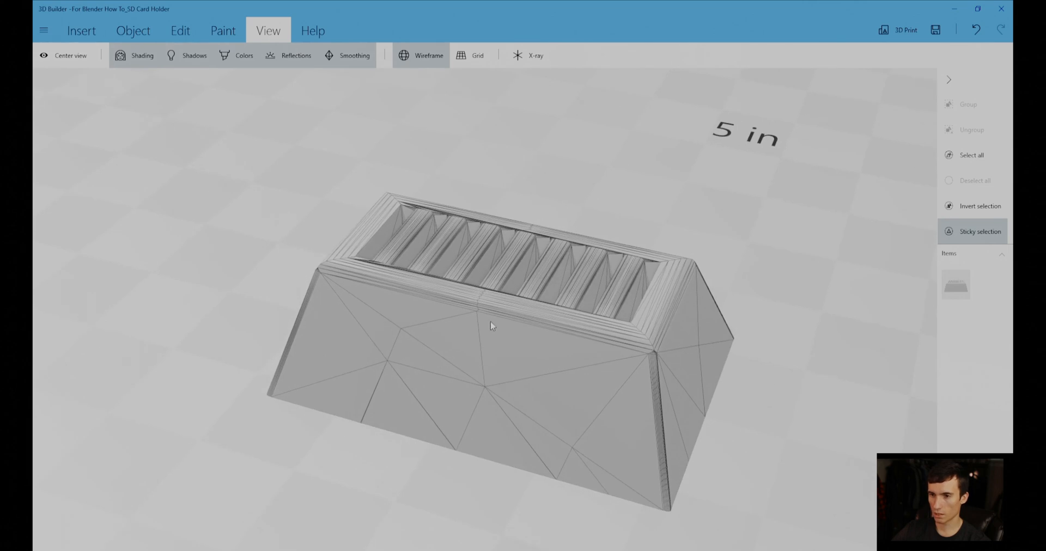
{"action": "right_click_drag", "start_coordinate": [491, 321], "coordinate": [556, 345]}
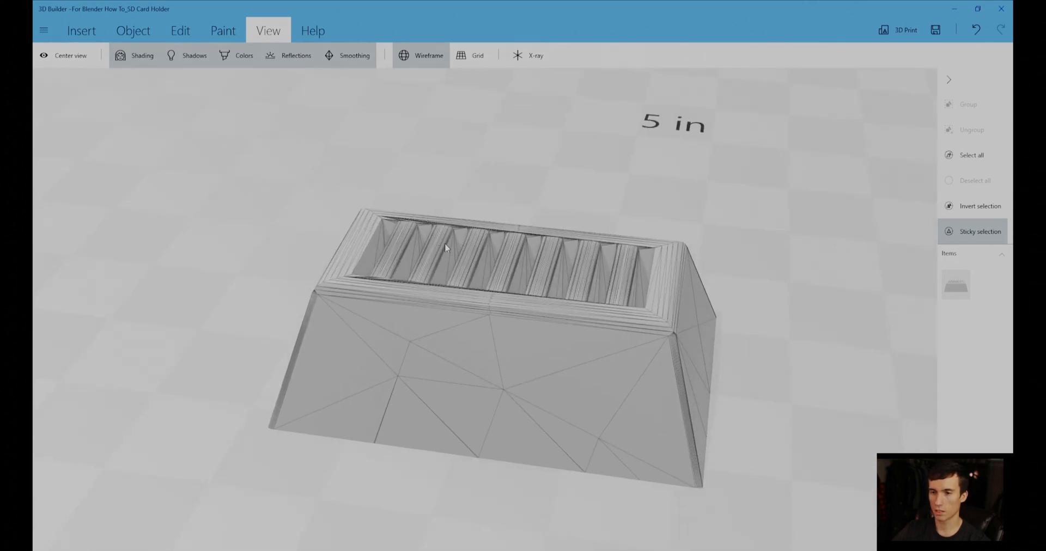
{"action": "left_click", "coordinate": [43, 32]}
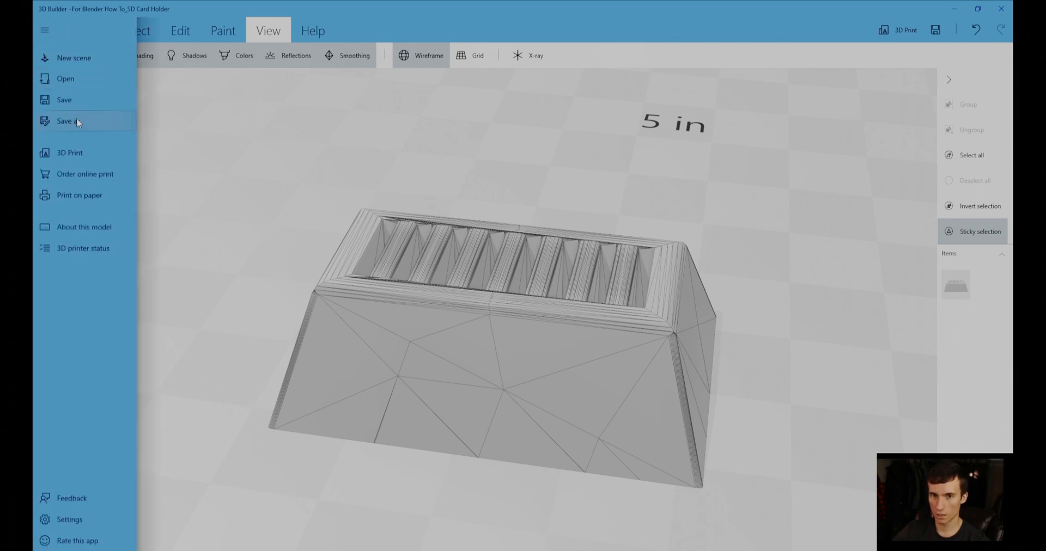
{"action": "left_click", "coordinate": [77, 119]}
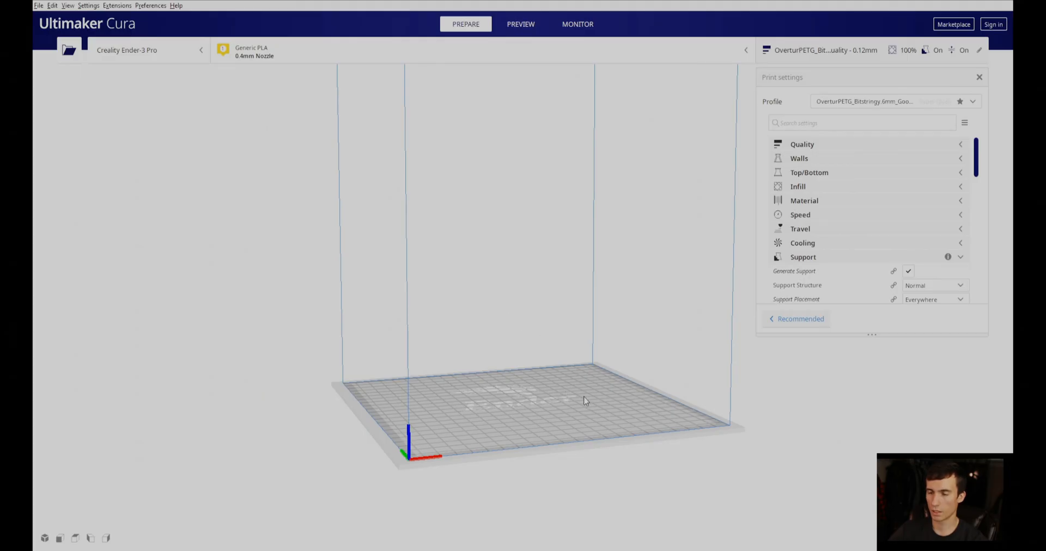
Switch to Ultimaker Cura and load the For Blender How To_SD Card Holder model for slicing
{"action": "right_click_drag", "start_coordinate": [583, 382], "coordinate": [547, 381]}
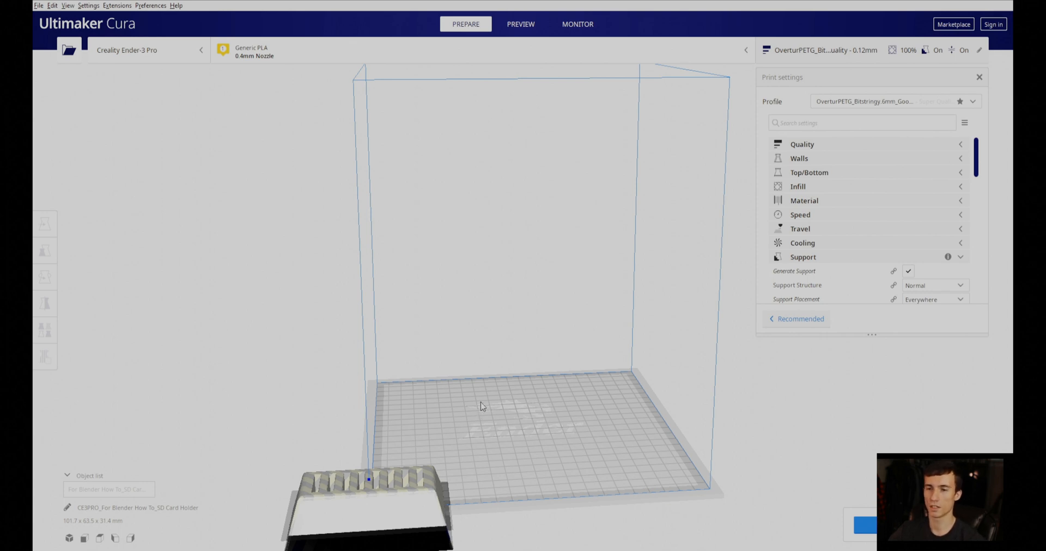
{"action": "right_click_drag", "start_coordinate": [555, 416], "coordinate": [534, 398]}
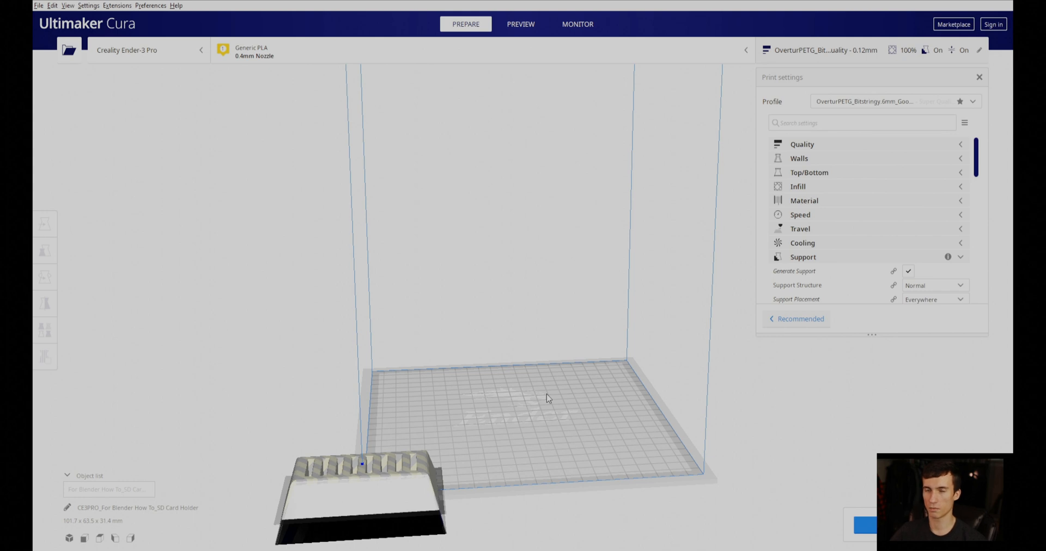
{"action": "right_click_drag", "start_coordinate": [541, 397], "coordinate": [547, 467]}
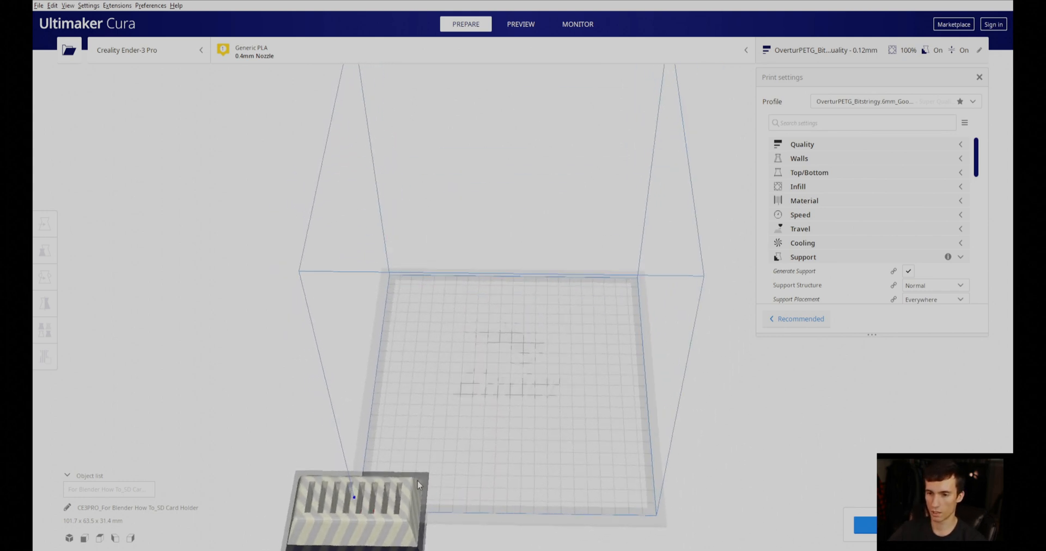
Select the card holder and set its position to X 0, Y 0 and Z 0 mm on the build plate
{"action": "left_click", "coordinate": [417, 481]}
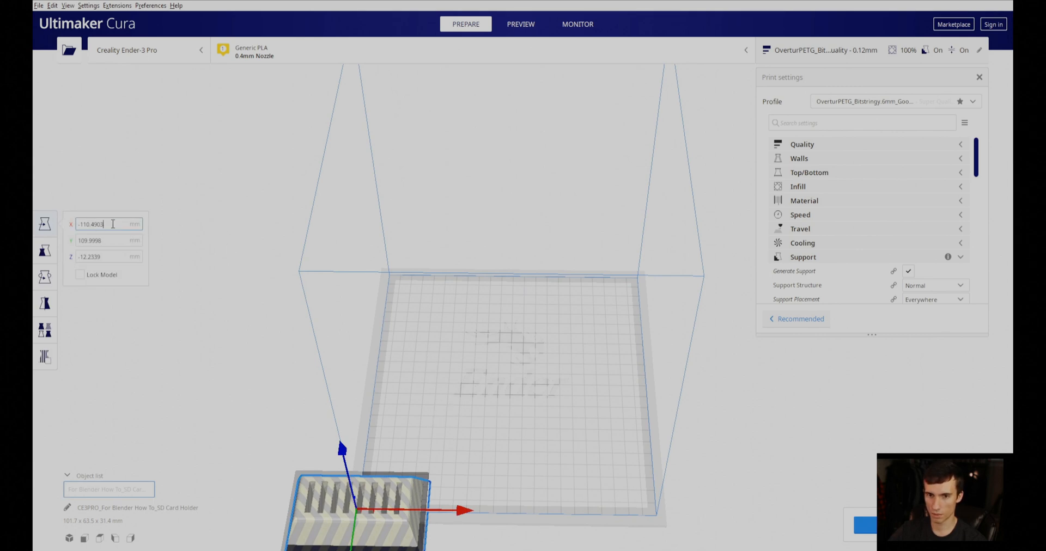
{"action": "key", "text": "ctrl+a"}
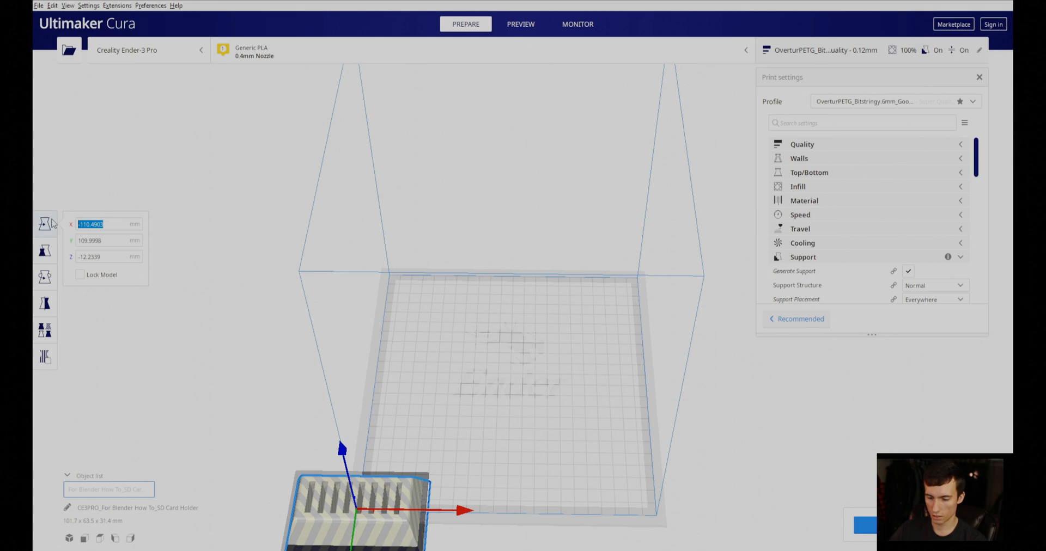
{"action": "type", "text": "0"}
{"action": "key", "text": "Tab"}
{"action": "type", "text": "0"}
{"action": "key", "text": "Tab"}
{"action": "type", "text": "0"}
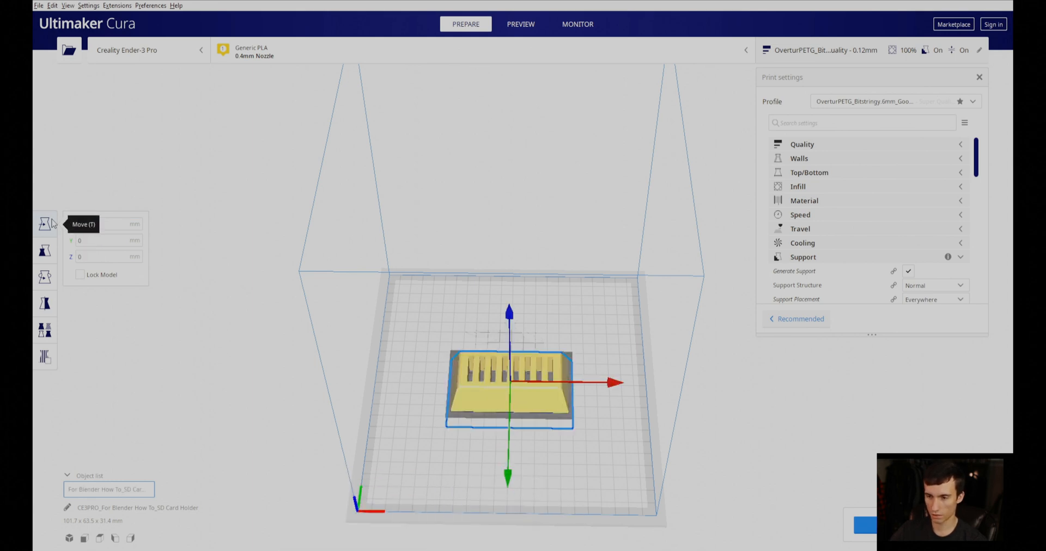
{"action": "key", "text": "Return"}
{"action": "middle_click_drag", "start_coordinate": [576, 444], "coordinate": [579, 398]}
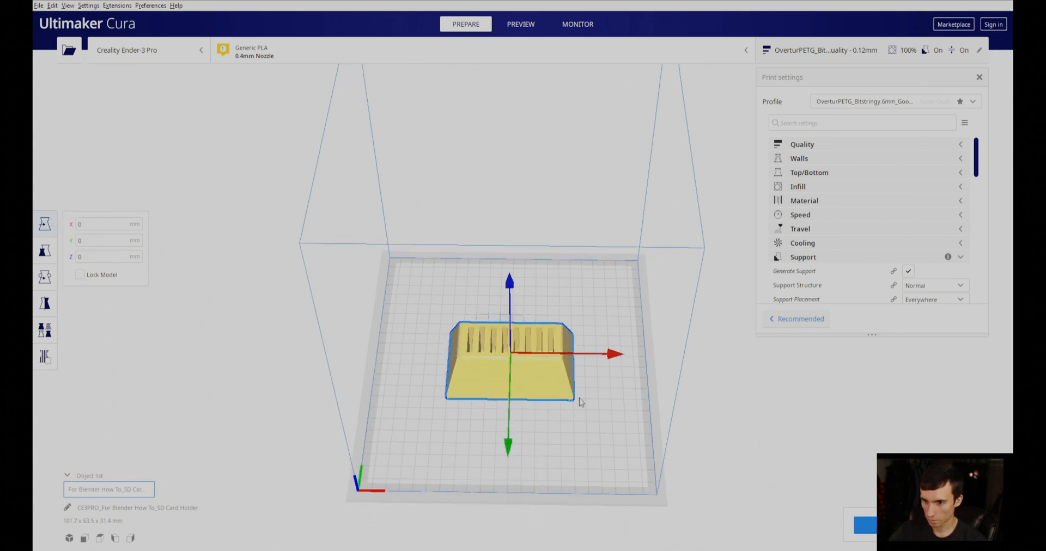
{"action": "right_click_drag", "start_coordinate": [580, 398], "coordinate": [585, 458]}
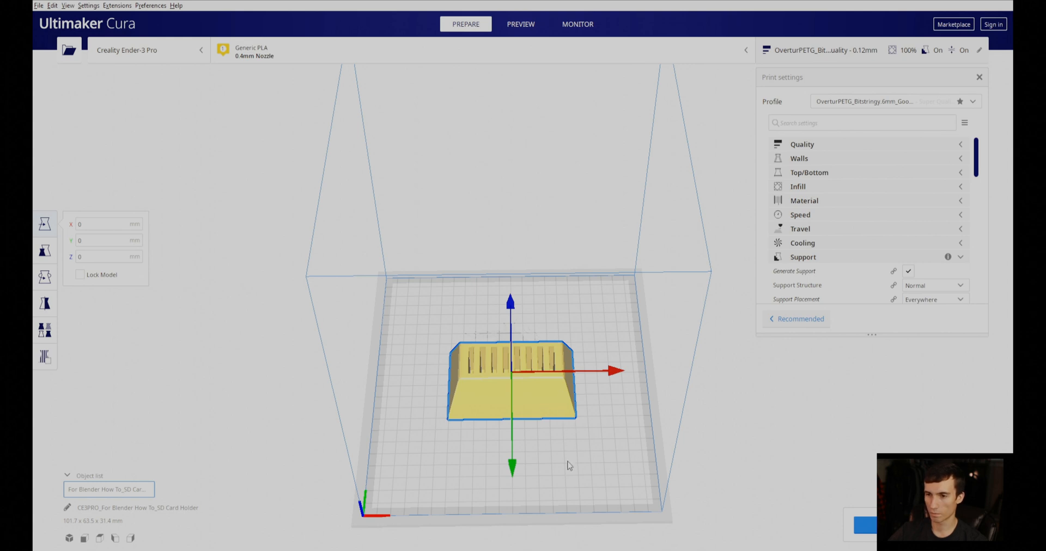
{"action": "mouse_move", "coordinate": [567, 464]}
{"action": "middle_mouse_down"}
{"action": "mouse_move", "coordinate": [575, 452]}
{"action": "mouse_move", "coordinate": [572, 463]}
{"action": "middle_mouse_up"}
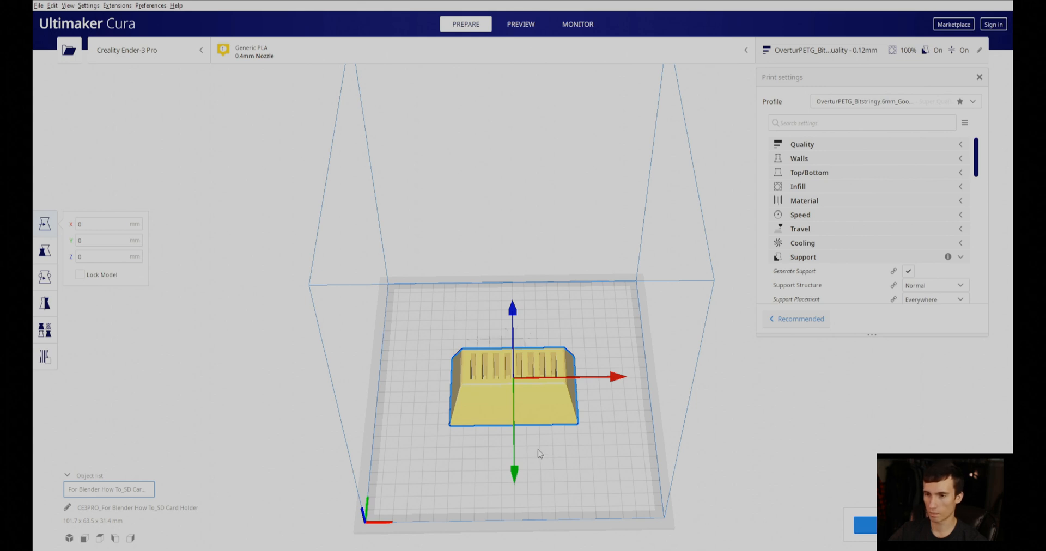
{"action": "left_click", "coordinate": [545, 449]}
{"action": "mouse_move", "coordinate": [541, 450]}
{"action": "right_mouse_down"}
{"action": "mouse_move", "coordinate": [566, 436]}
{"action": "mouse_move", "coordinate": [542, 441]}
{"action": "right_mouse_up"}
{"action": "left_click", "coordinate": [560, 420]}
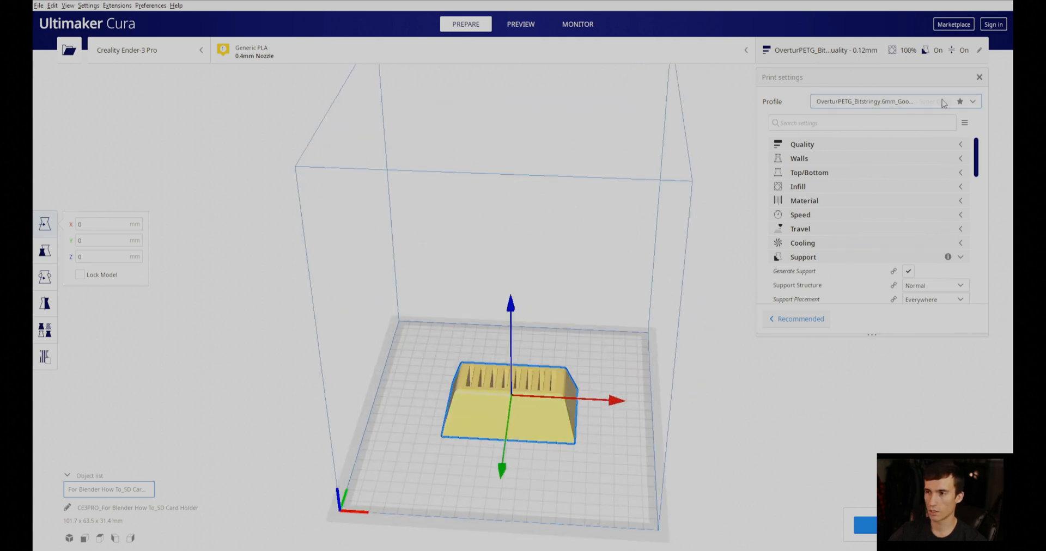
Choose the custom print profile OverturPETG_Bitstringy.6mm_Goodon3/30/21 and collapse the Support settings category
{"action": "left_click", "coordinate": [972, 102]}
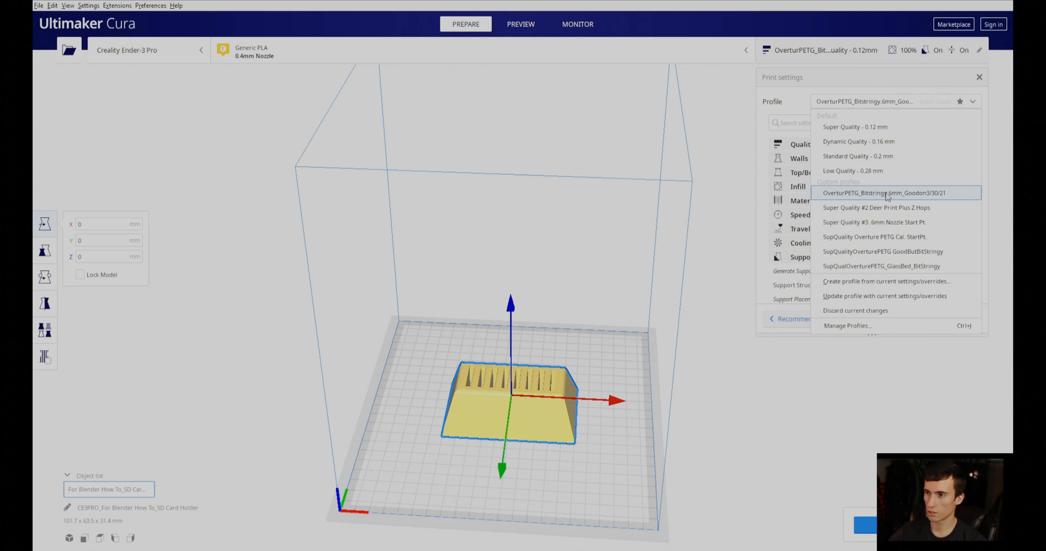
{"action": "left_click", "coordinate": [938, 196]}
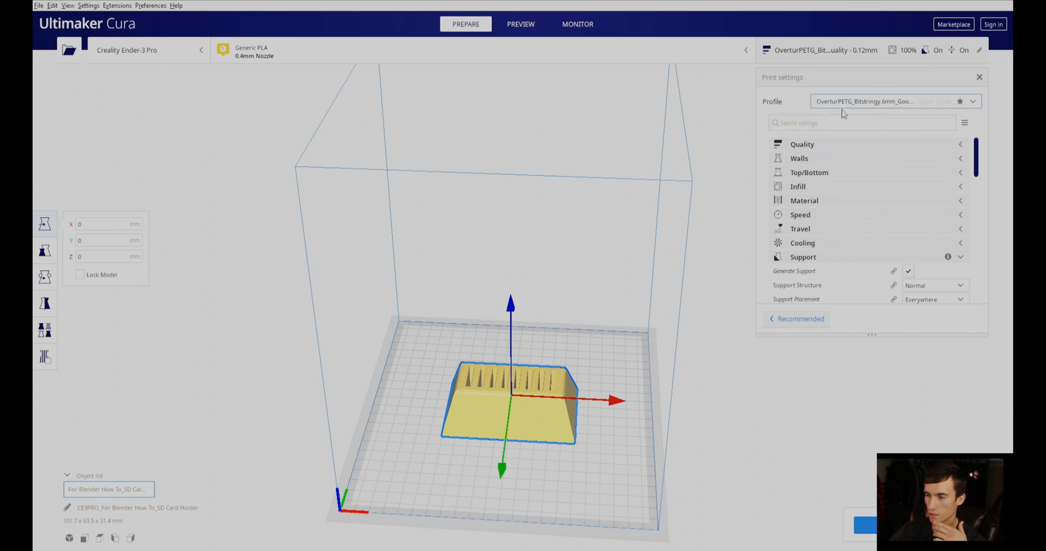
{"action": "left_click", "coordinate": [957, 257]}
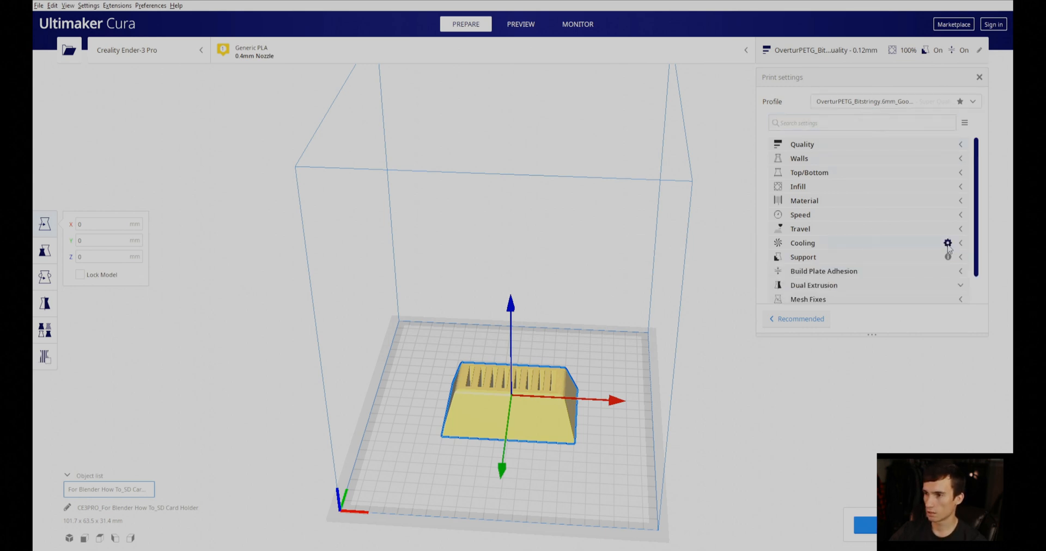
Examine the sliced card holder's layer preview up close, from the front and from above
{"action": "scroll", "coordinate": [936, 256], "scroll_direction": "down", "scroll_amount": 1}
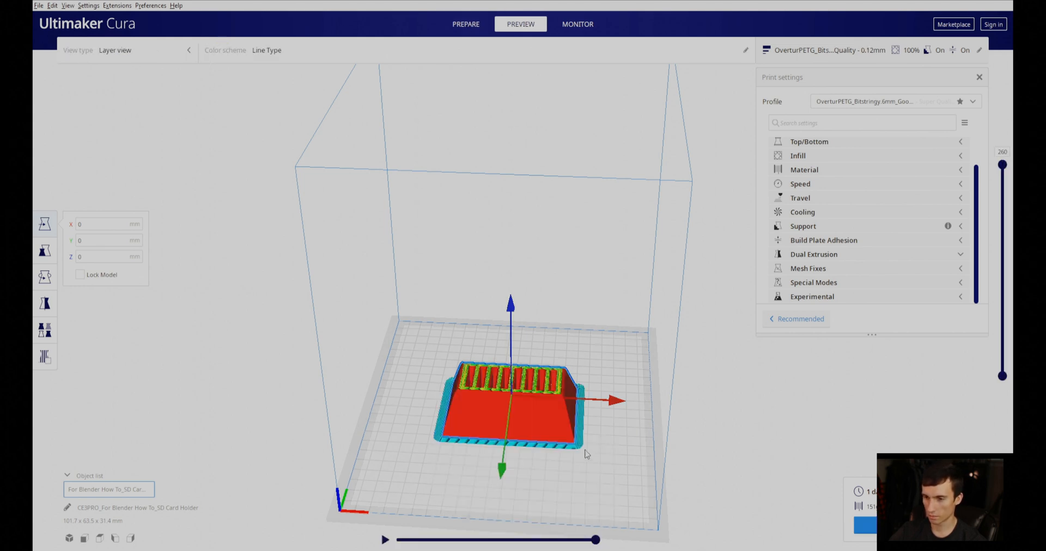
{"action": "scroll", "coordinate": [596, 454], "scroll_direction": "up", "scroll_amount": 3}
{"action": "scroll", "coordinate": [596, 453], "scroll_direction": "up", "scroll_amount": 1}
{"action": "middle_click_drag", "start_coordinate": [637, 433], "coordinate": [671, 316]}
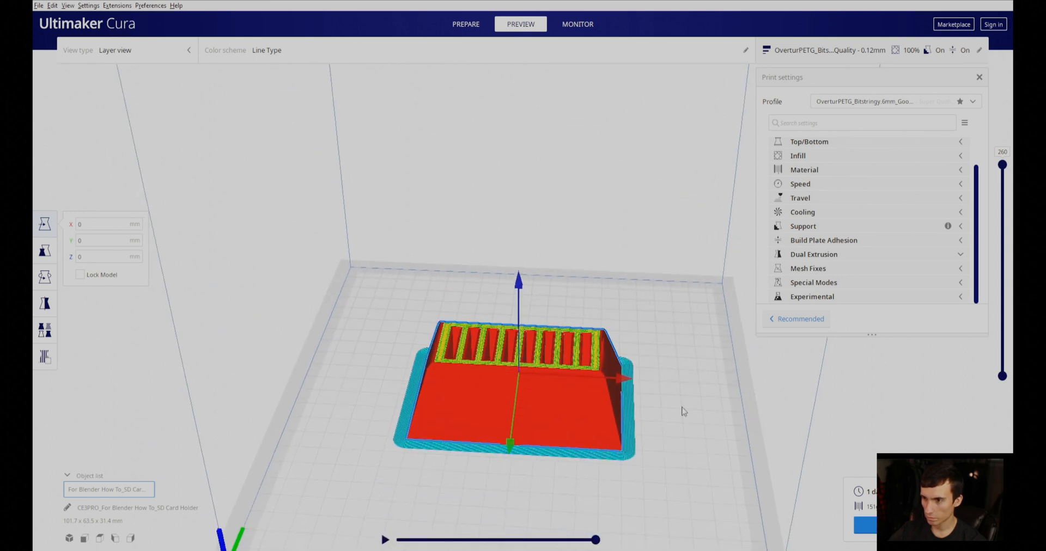
{"action": "middle_click_drag", "start_coordinate": [681, 405], "coordinate": [690, 427]}
{"action": "right_click_drag", "start_coordinate": [678, 399], "coordinate": [714, 387]}
Set the infill density to 10% and slice the card holder again
{"action": "left_click", "coordinate": [963, 156]}
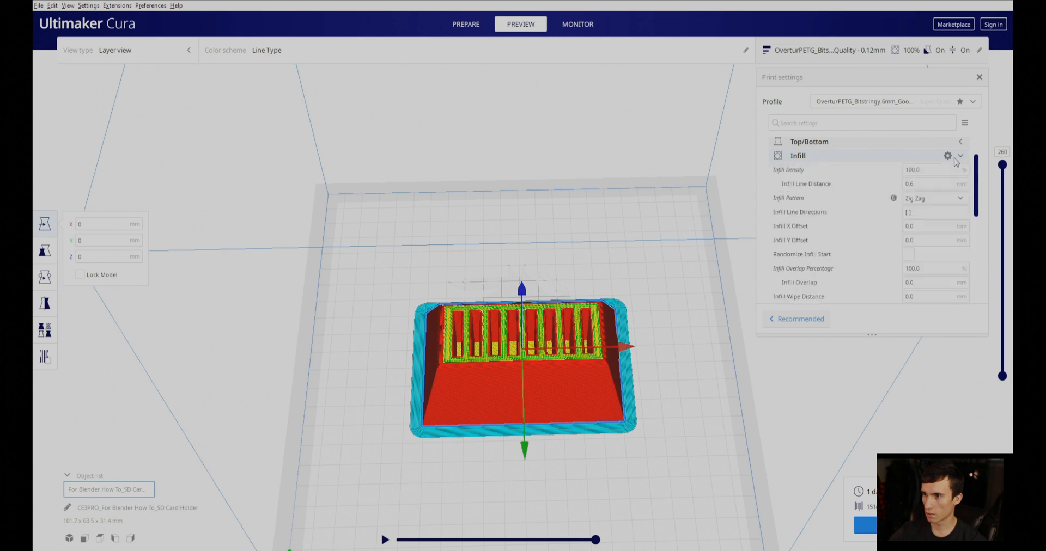
{"action": "left_click_drag", "start_coordinate": [931, 170], "coordinate": [887, 169]}
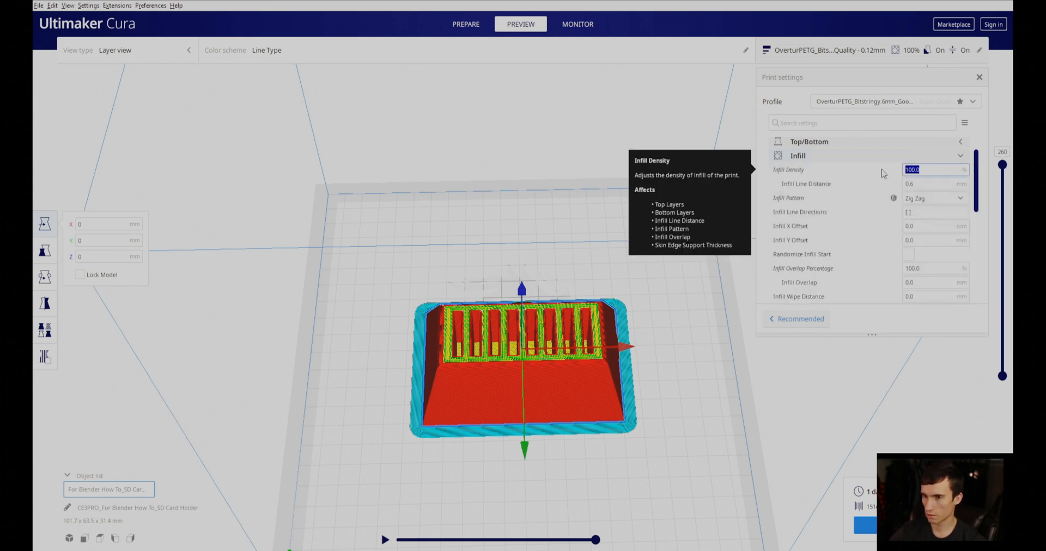
{"action": "type", "text": "10"}
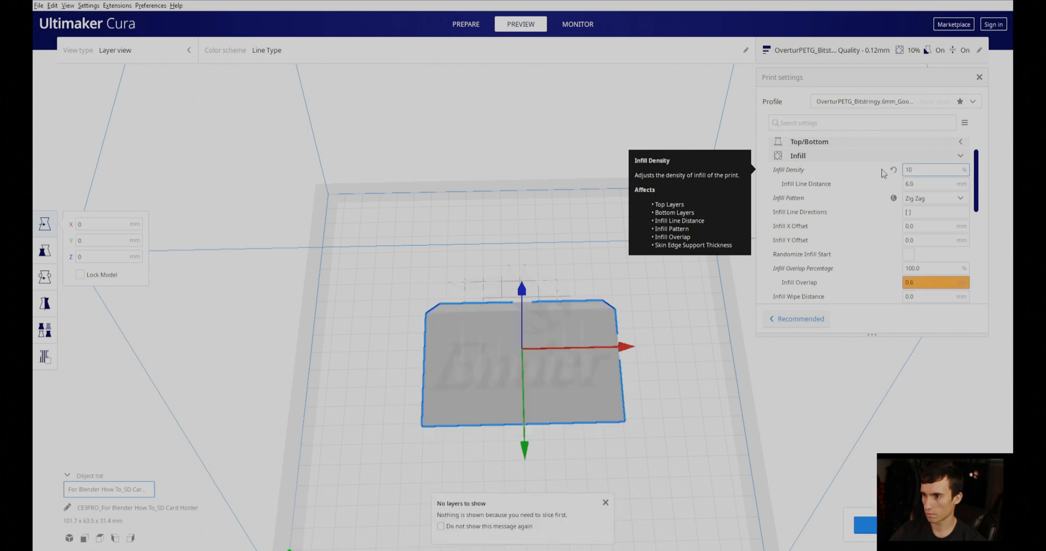
{"action": "left_click", "coordinate": [916, 525]}
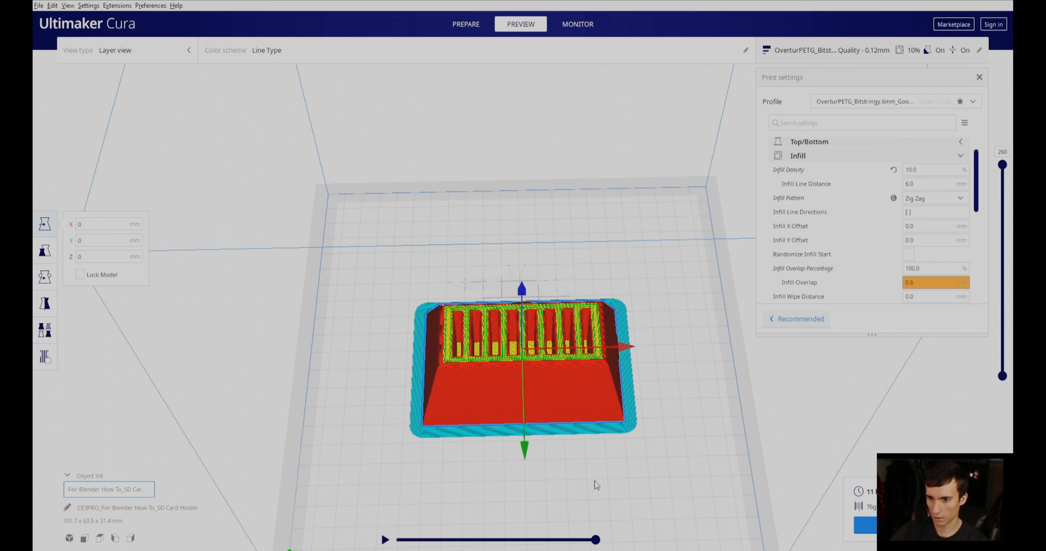
Lower the layer preview to layer 174 and then near the base to examine the infill and slot interiors
{"action": "scroll", "coordinate": [678, 343], "scroll_direction": "up", "scroll_amount": 5}
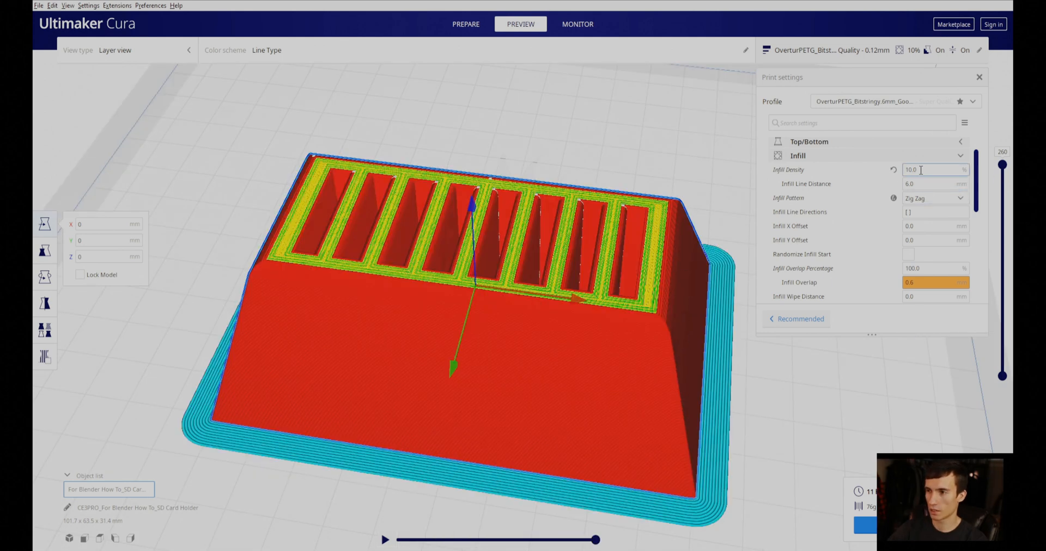
{"action": "mouse_move", "coordinate": [863, 170]}
{"action": "left_click_drag", "start_coordinate": [1002, 166], "coordinate": [1006, 234]}
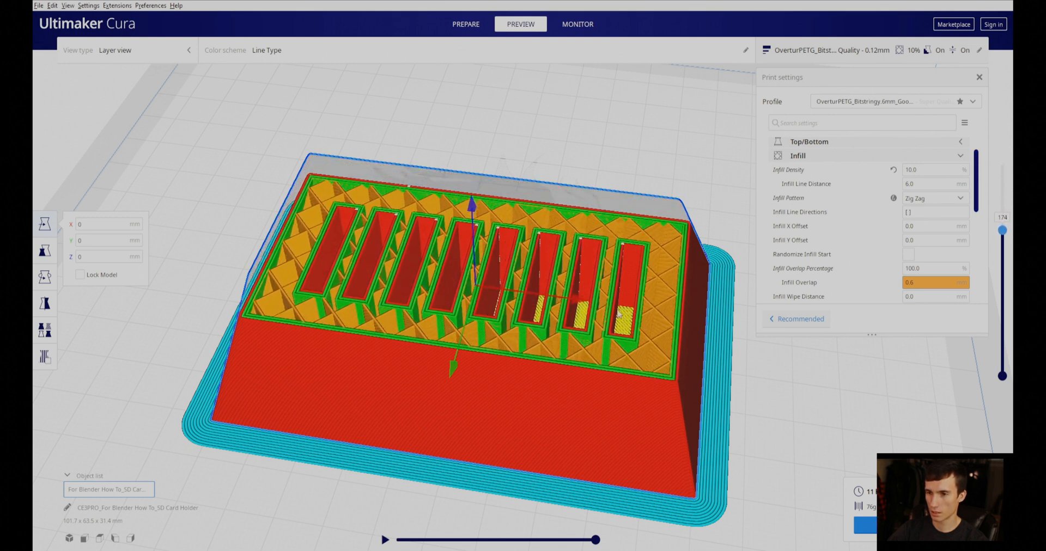
{"action": "middle_click_drag", "start_coordinate": [600, 309], "coordinate": [601, 329]}
{"action": "right_click_drag", "start_coordinate": [601, 325], "coordinate": [601, 393]}
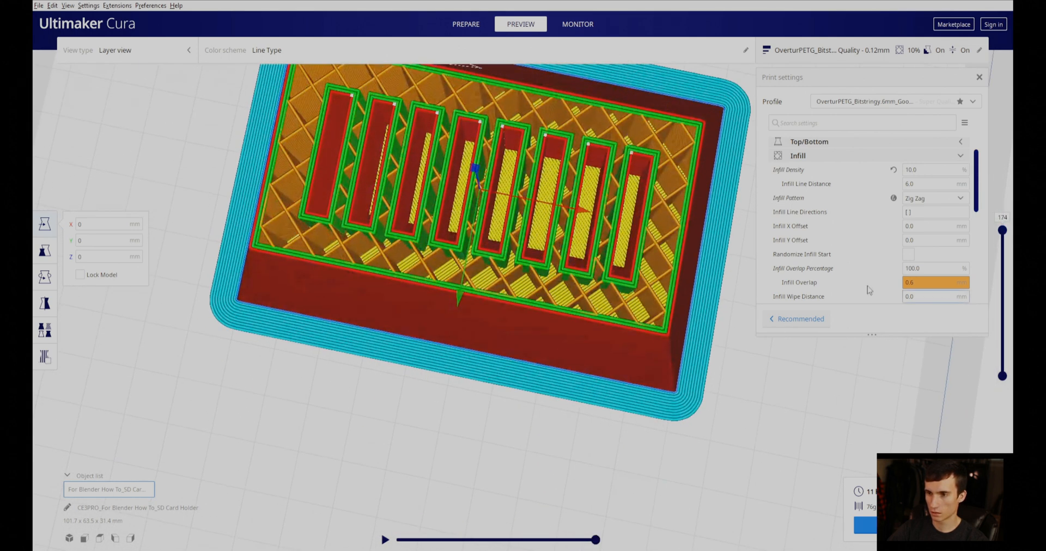
{"action": "left_click_drag", "start_coordinate": [1002, 233], "coordinate": [1002, 361]}
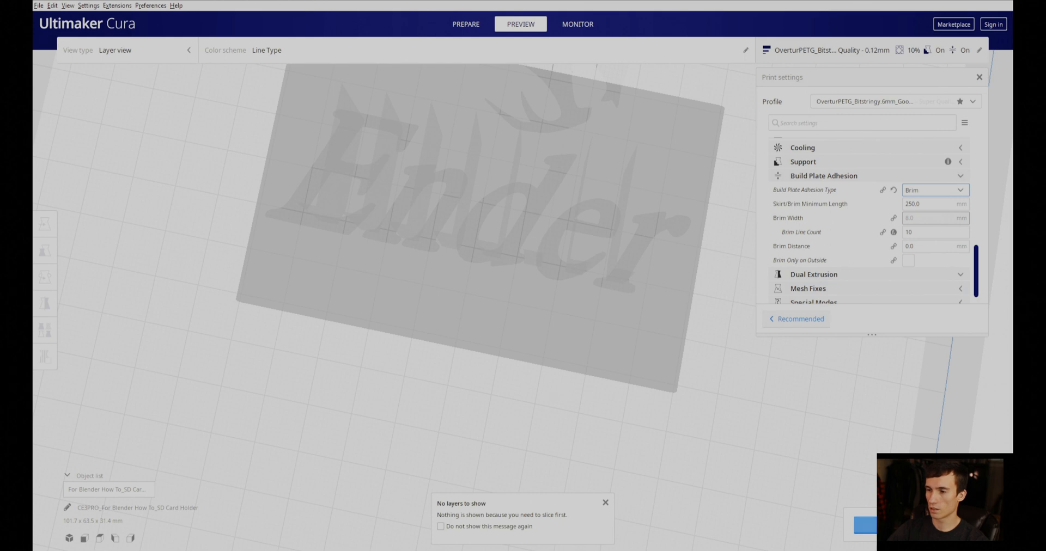
Slice the card holder with Brim build plate adhesion and undo the scaling of its Y size
{"action": "left_click", "coordinate": [866, 524]}
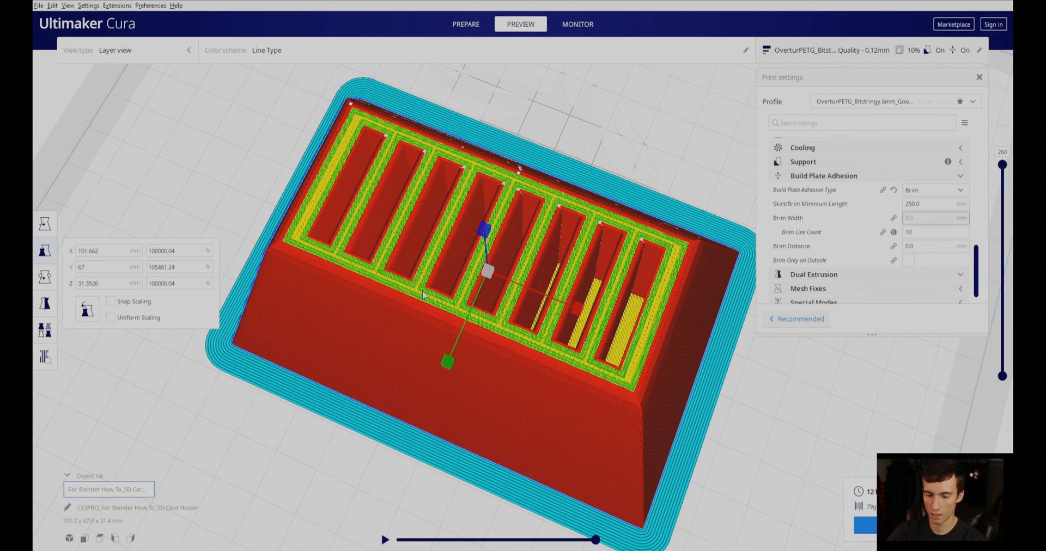
{"action": "key", "text": "ctrl+z"}
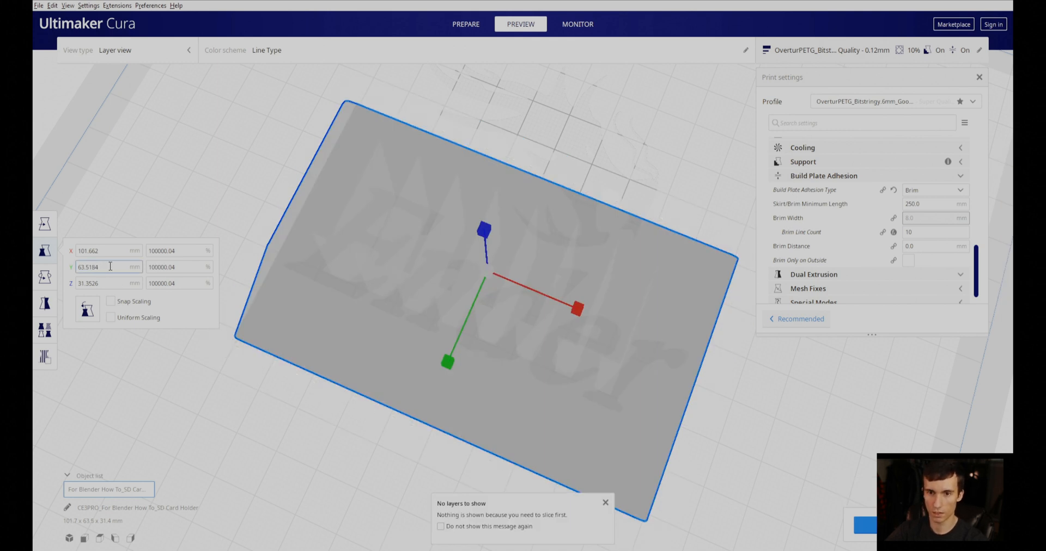
Finish editing the Y size and lower the layer preview to layer 91 to examine the infill around the slots
{"action": "left_click_drag", "start_coordinate": [110, 266], "coordinate": [81, 267]}
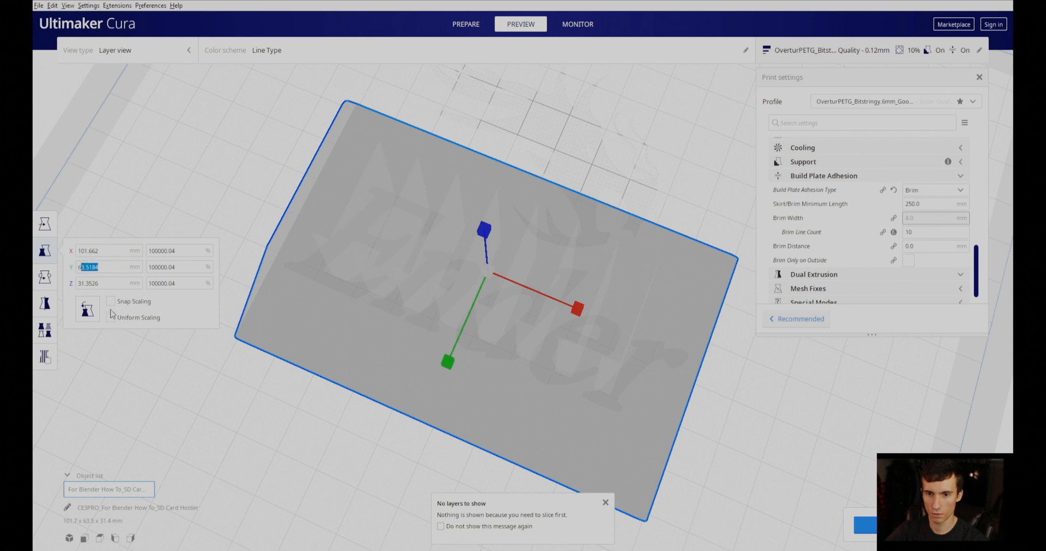
{"action": "left_click", "coordinate": [83, 280]}
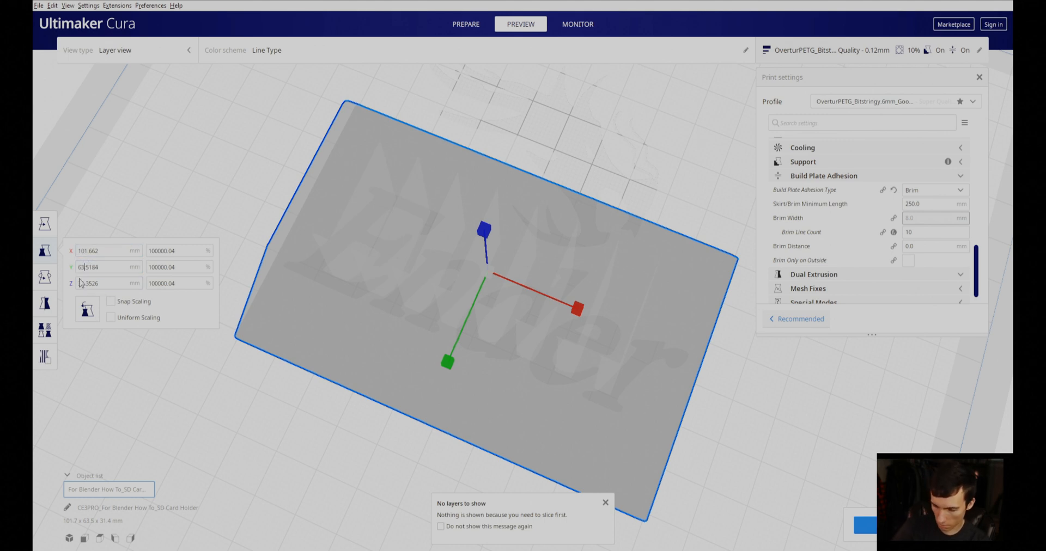
{"action": "key", "text": "Return"}
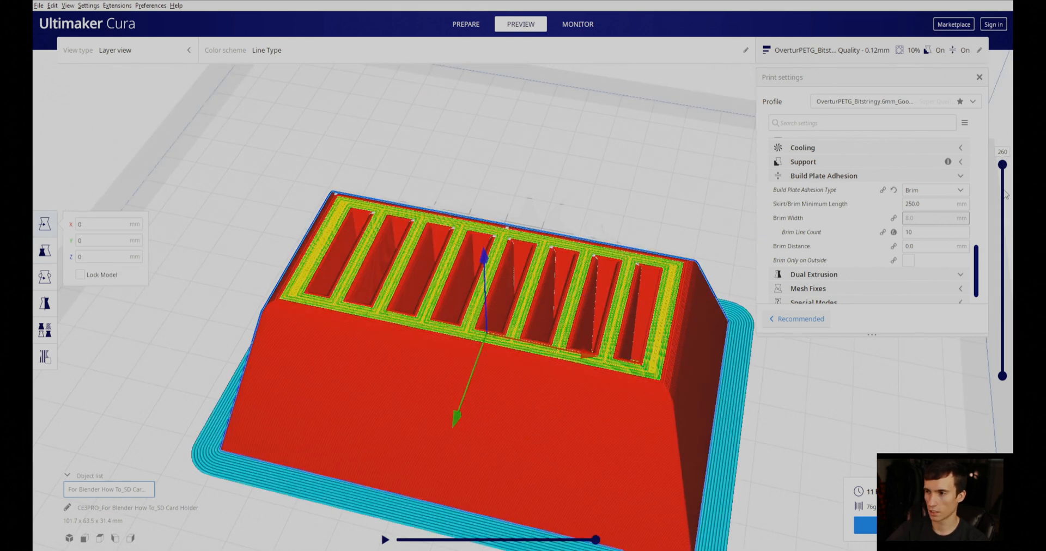
{"action": "left_click_drag", "start_coordinate": [1002, 165], "coordinate": [1008, 299]}
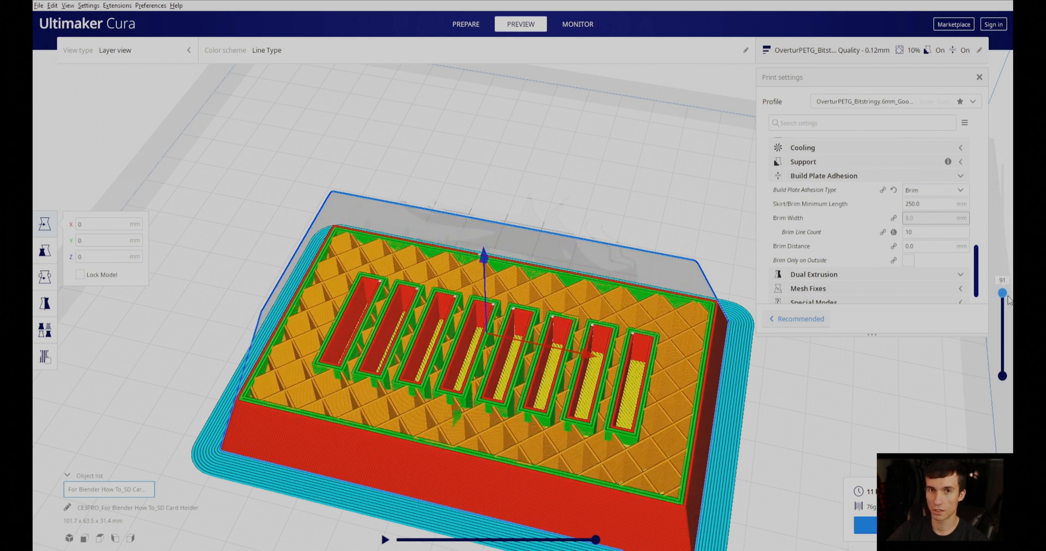